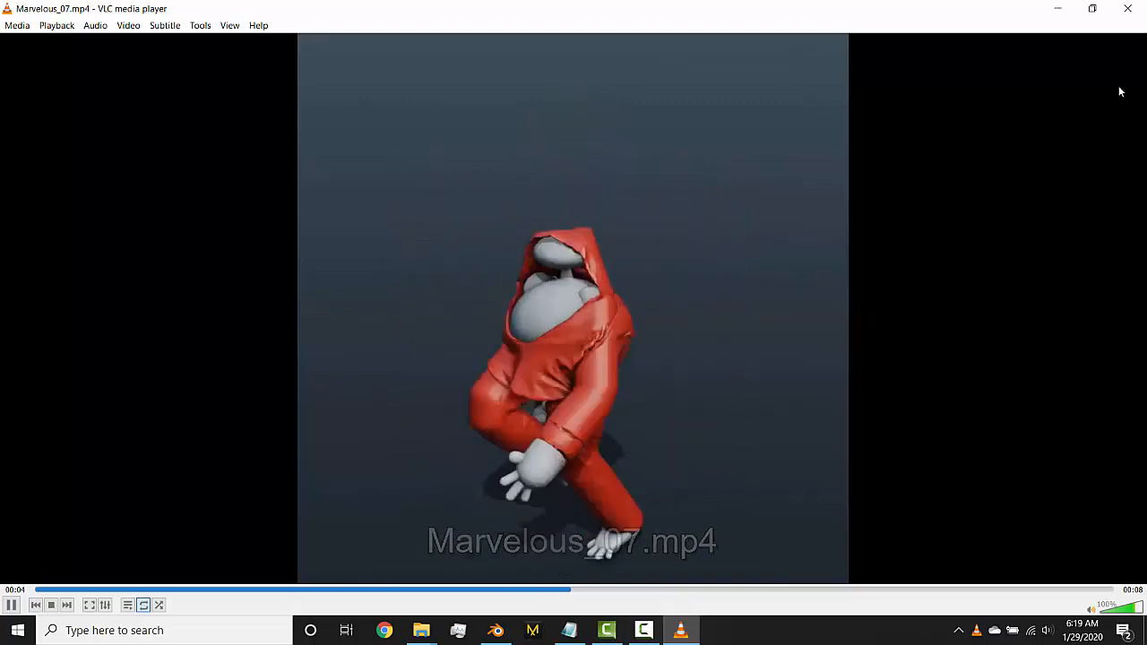
- Play the rendered clips marvelous.poof0001-0081.mp4 and Marvelous_07.3.mp4, closing the video player after each
left_click(1128, 8)
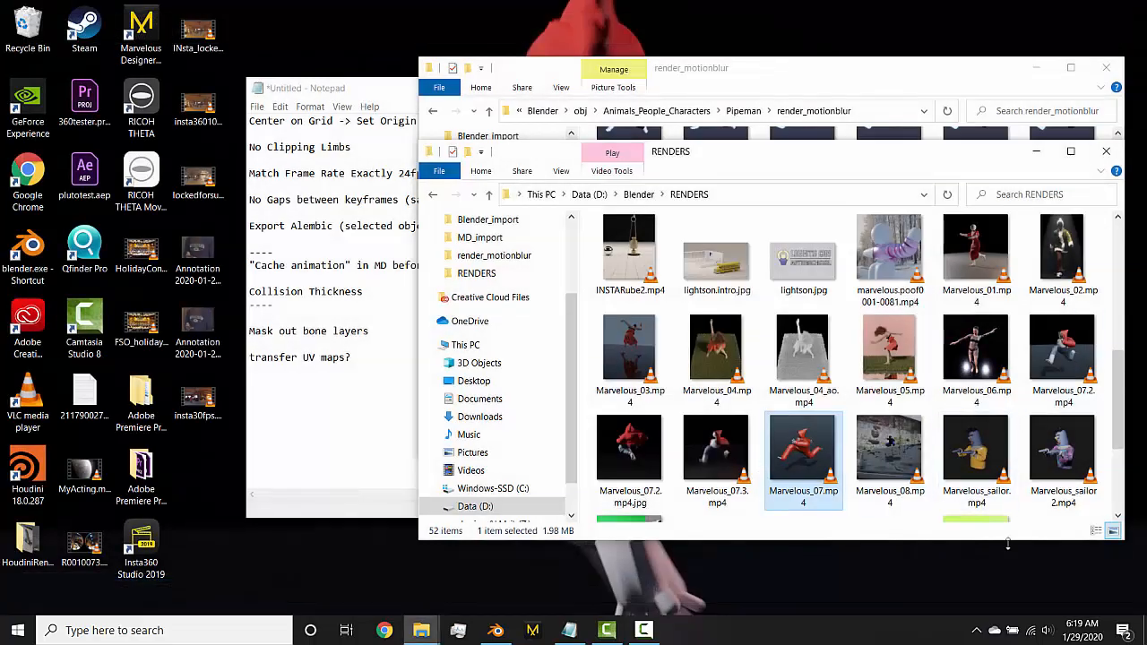
double_click(923, 259)
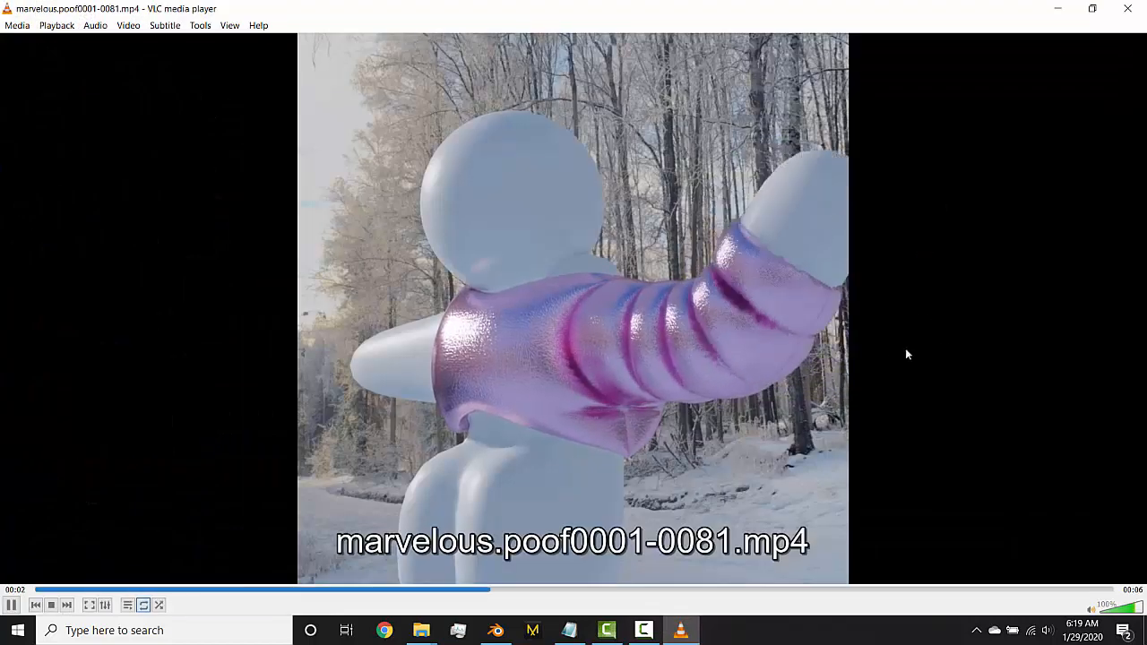
left_click(1140, 11)
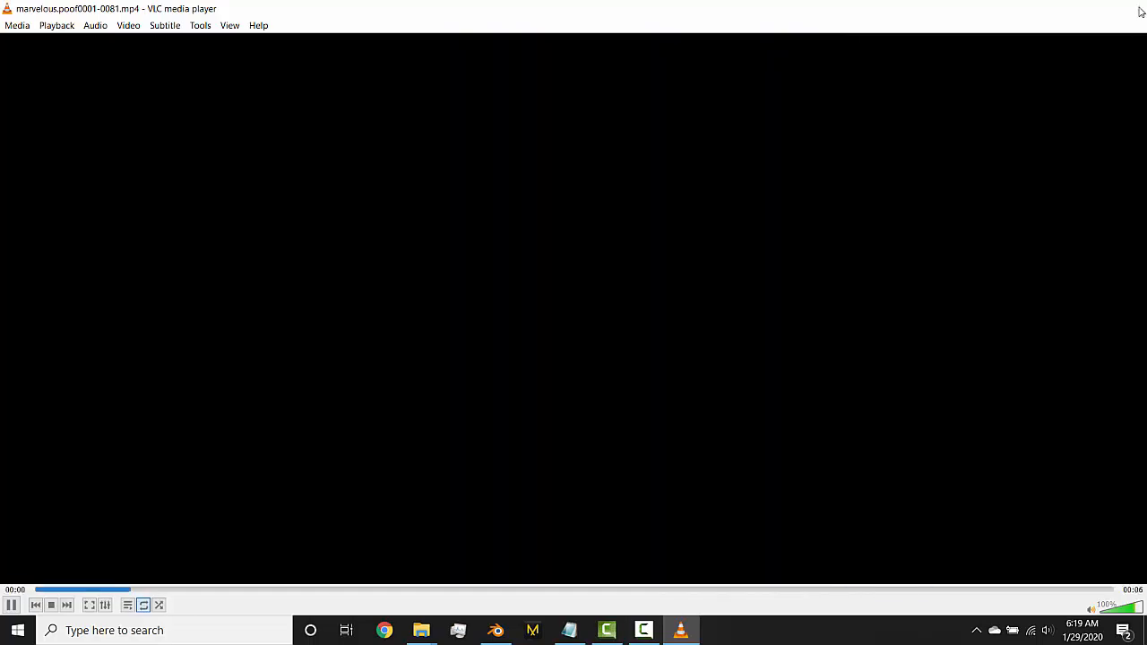
double_click(691, 451)
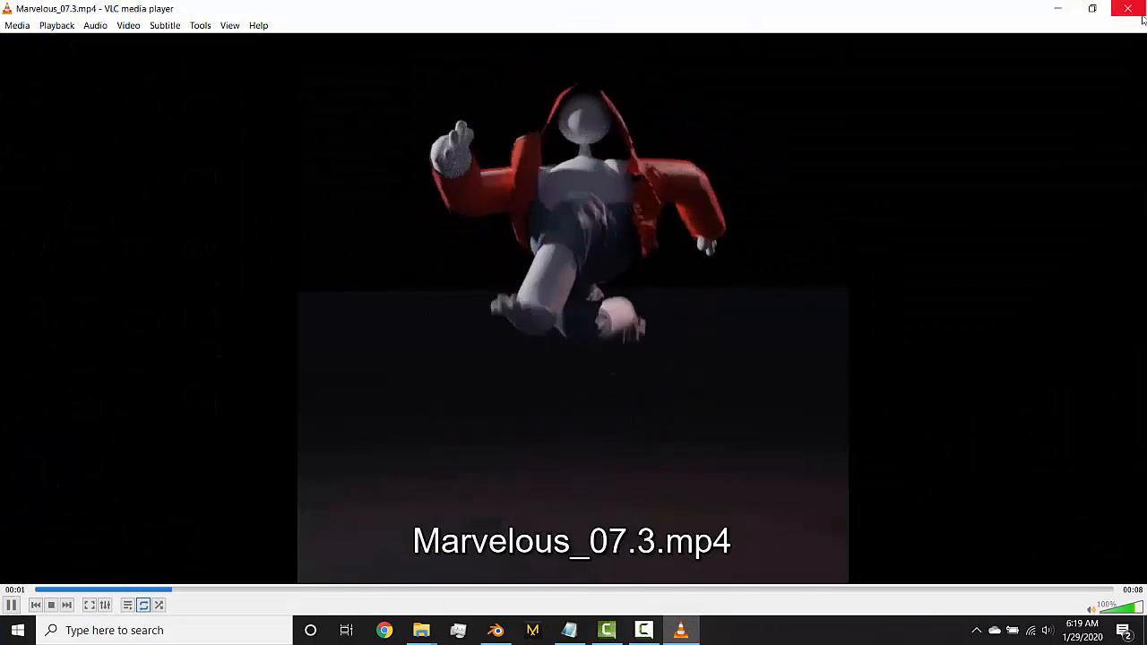
left_click(1139, 10)
- Bring up the Notepad notes full screen and review the lines on setting the origin point and avoiding clipping limbs
left_click(313, 394)
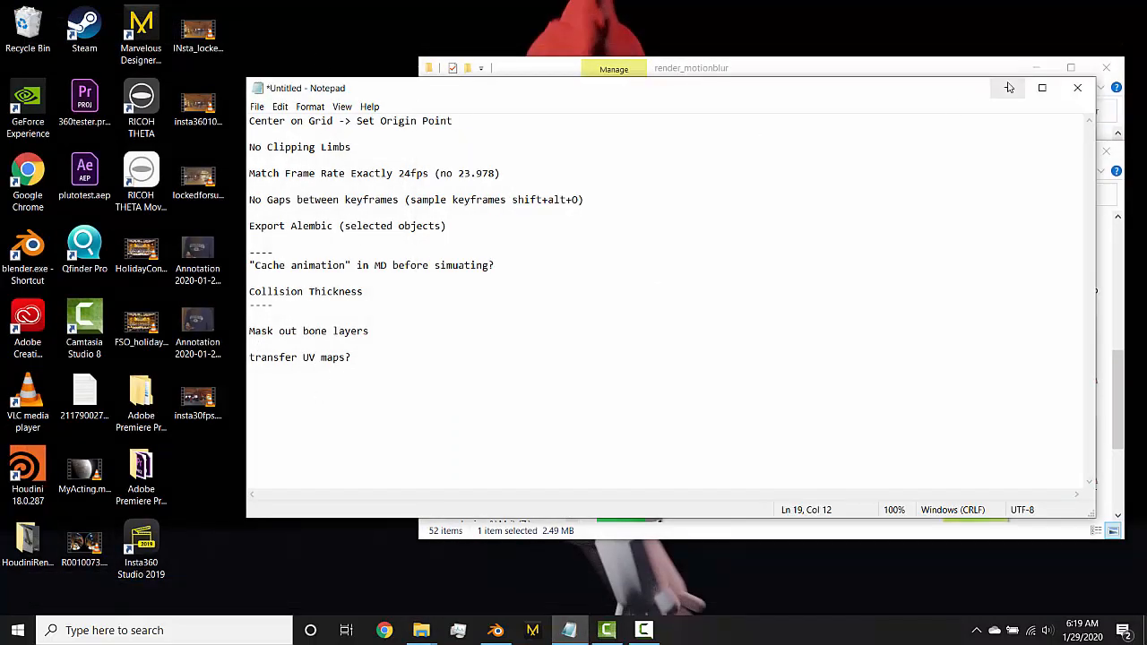
left_click(1042, 87)
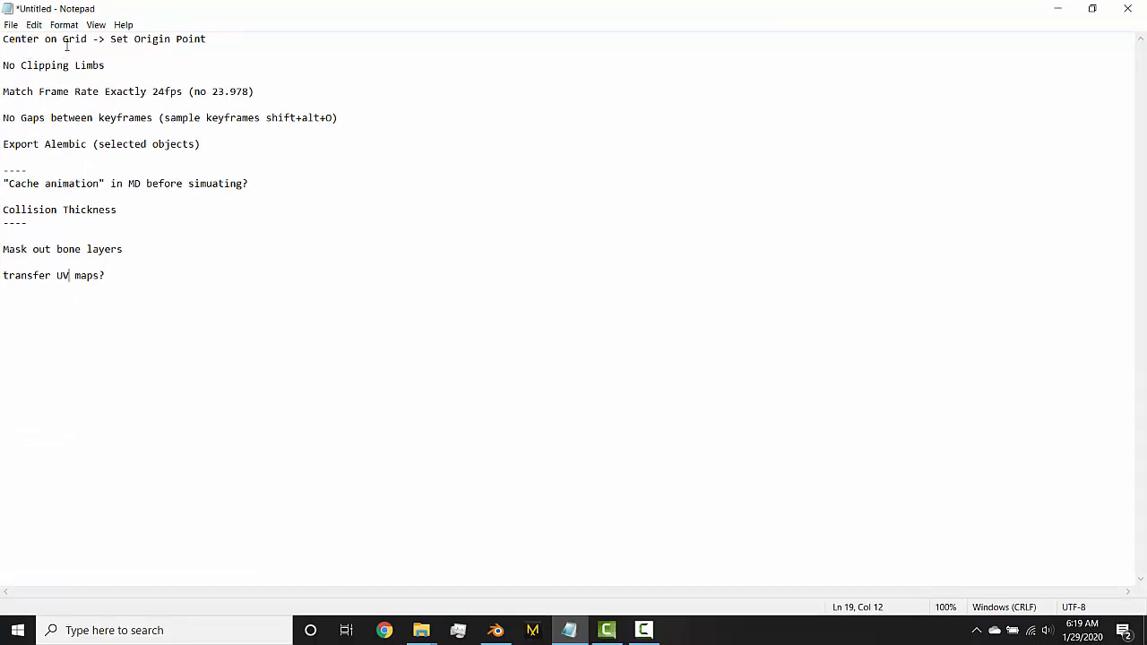
left_click_drag(109, 40, 208, 42)
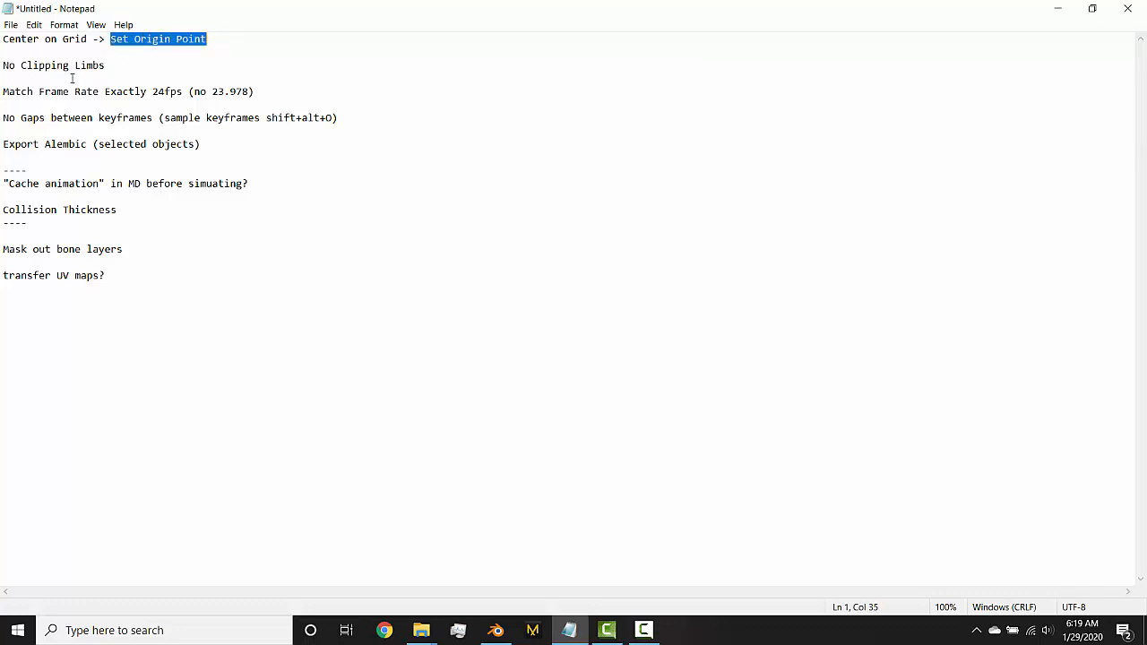
left_click(44, 66)
left_click_drag(105, 65, 9, 65)
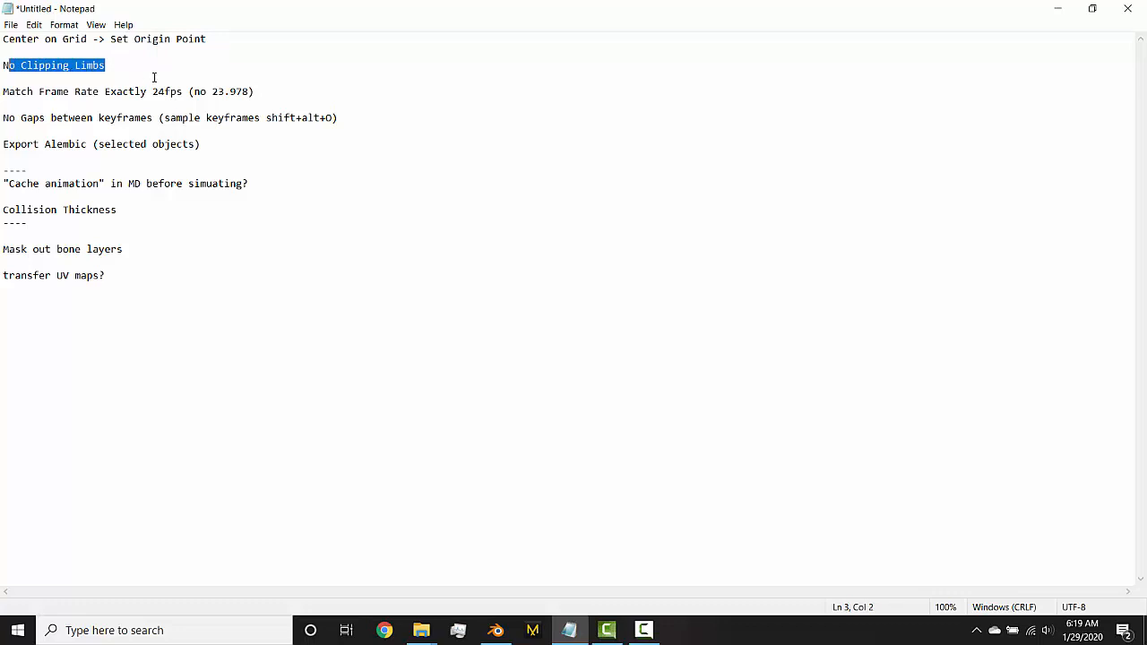
- Review the notes on matching the frame rate, avoiding gaps between keyframes and exporting Alembic with selected objects
left_click(50, 98)
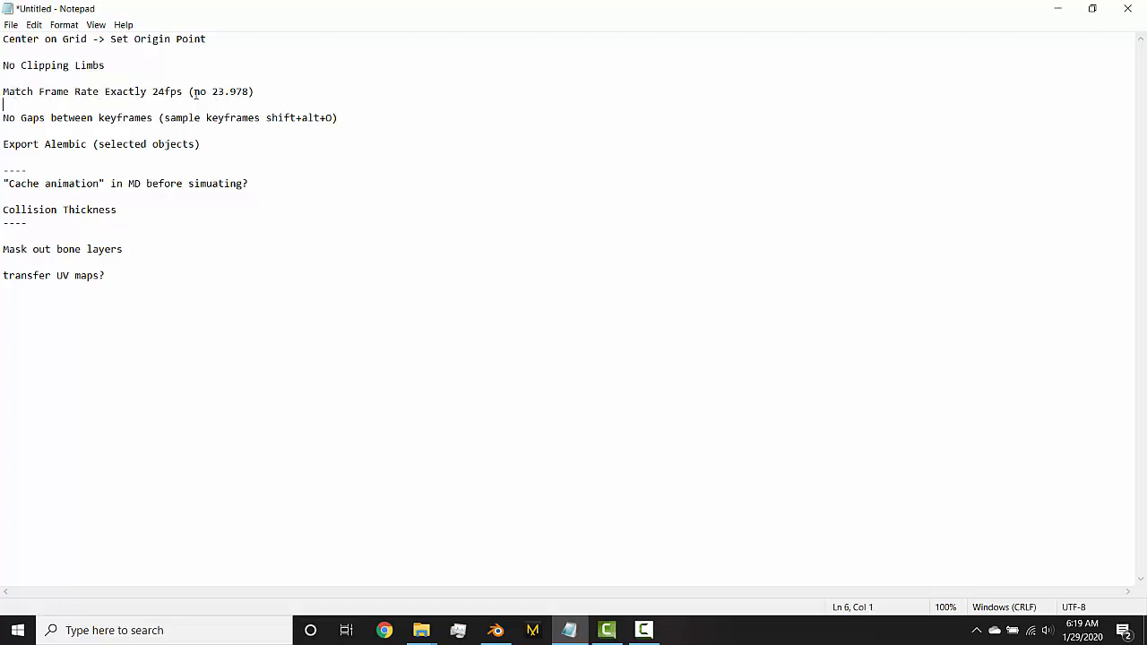
left_click_drag(195, 93, 254, 93)
left_click(212, 92)
left_click_drag(213, 92, 247, 93)
left_click_drag(153, 94, 185, 93)
left_click_drag(218, 92, 249, 93)
left_click_drag(152, 94, 179, 93)
left_click(32, 119)
double_click(21, 143)
left_click(21, 144)
left_click_drag(20, 144, 183, 134)
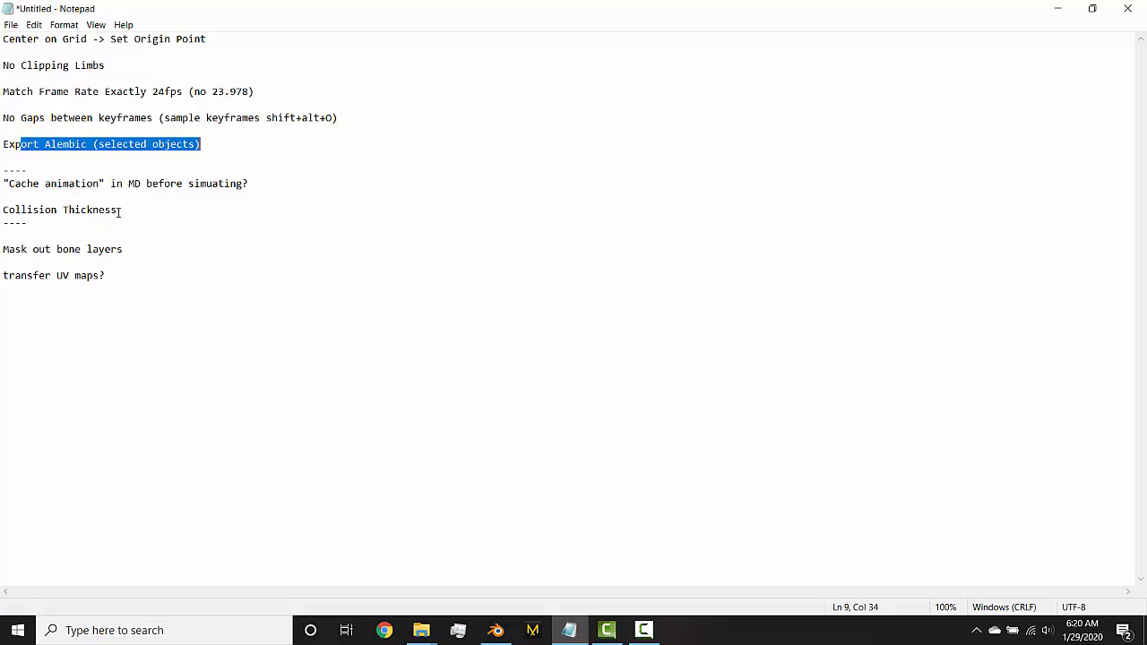
- Review the notes on collision thickness and masking out bone layers
left_click_drag(119, 212, 5, 213)
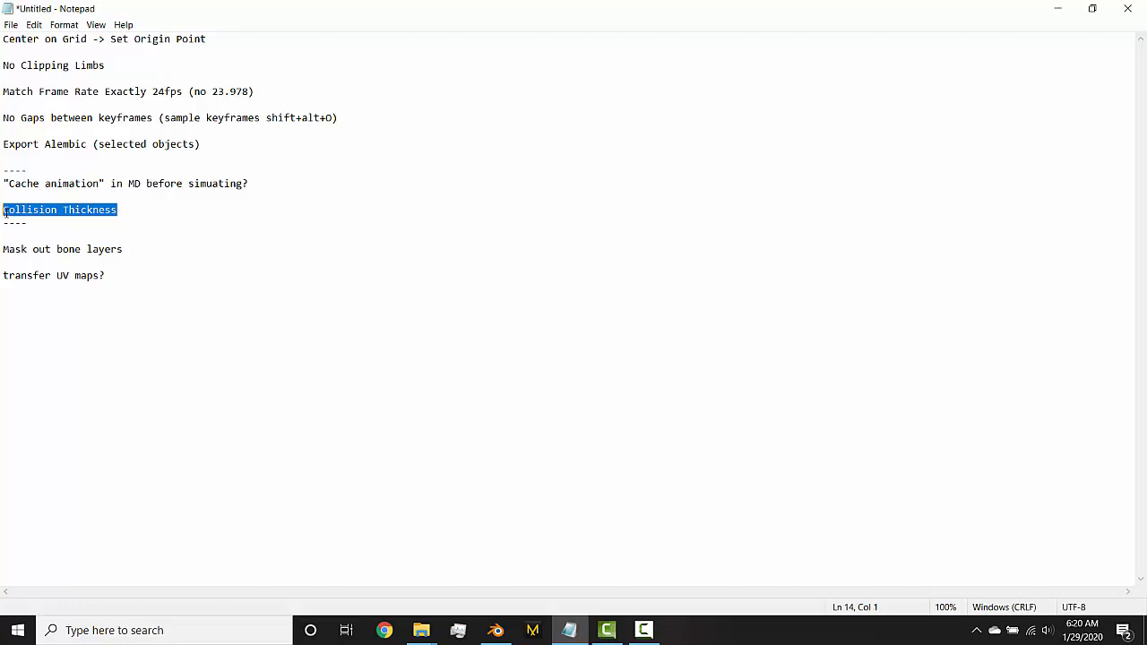
left_click(69, 212)
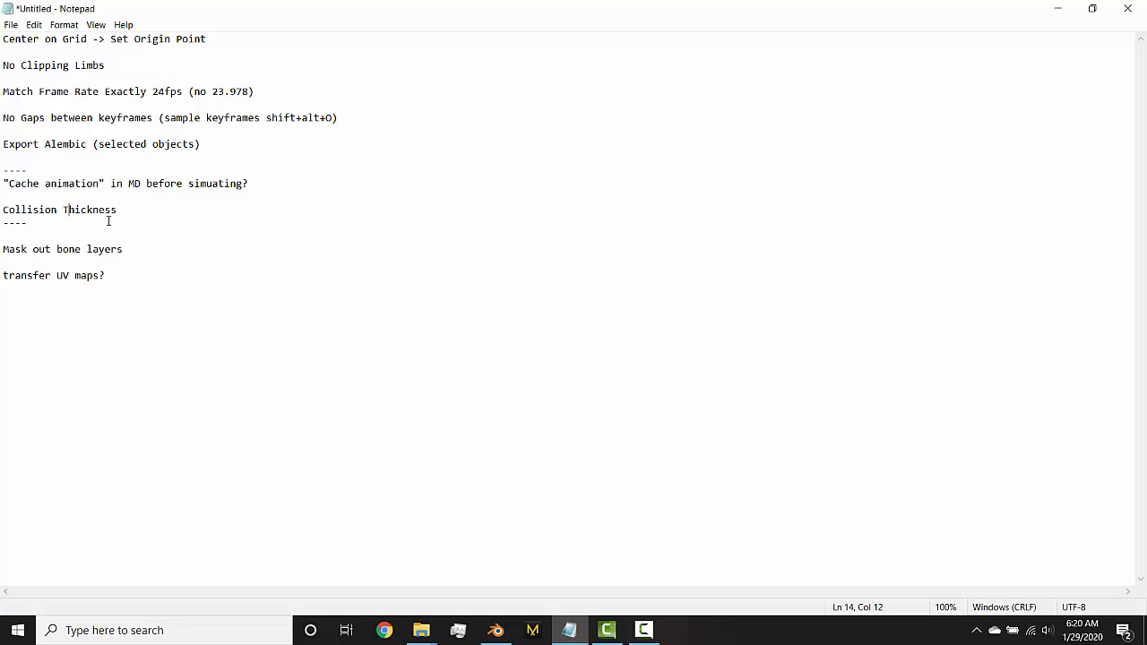
left_click_drag(120, 209, 57, 211)
left_click(84, 260)
left_click_drag(4, 251, 122, 250)
left_click(87, 249)
left_click_drag(57, 251, 188, 255)
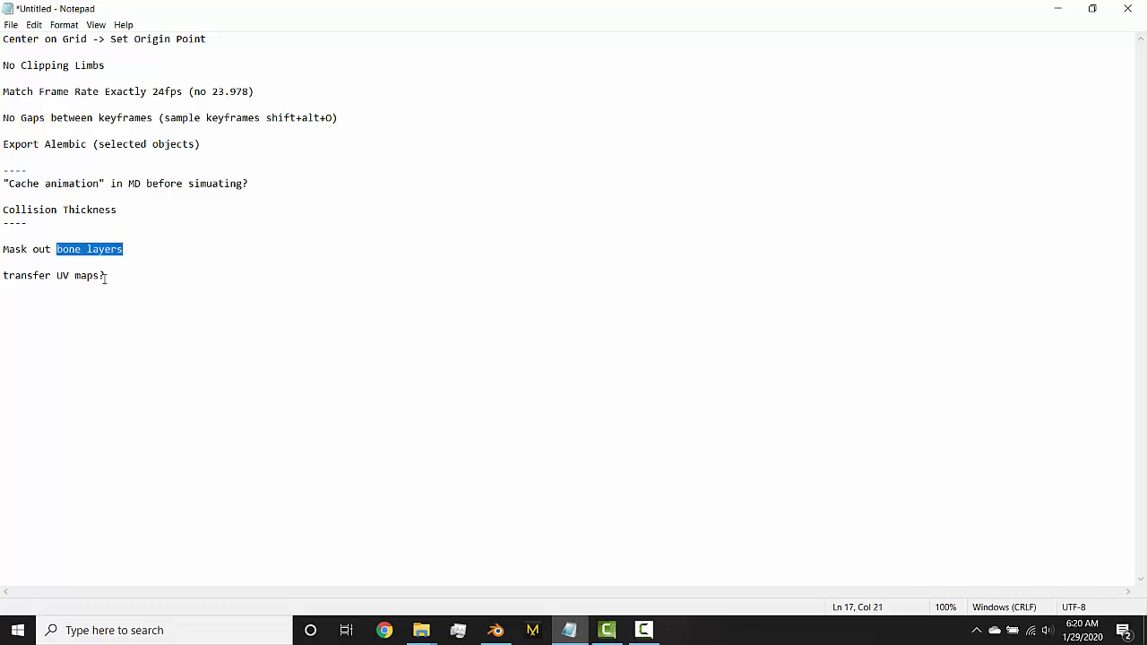
- Remove the question mark after "transfer UV maps" and minimize the notes
mouse_move(106, 278)
left_mouse_down()
mouse_move(62, 277)
mouse_move(107, 284)
left_mouse_up()
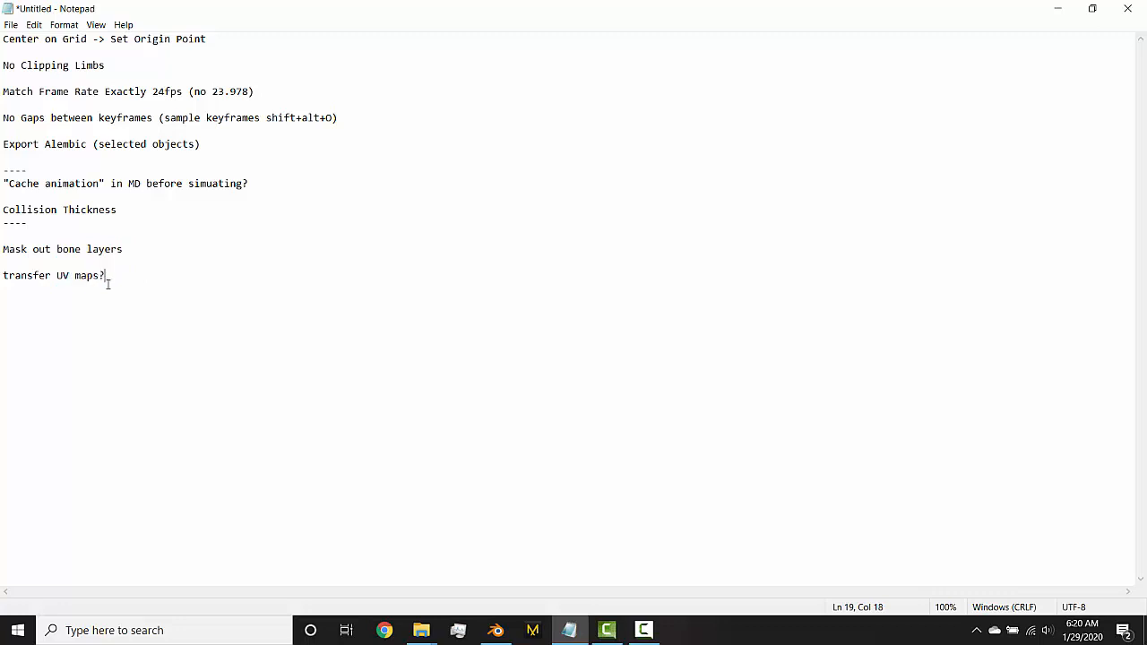
key("BackSpace")
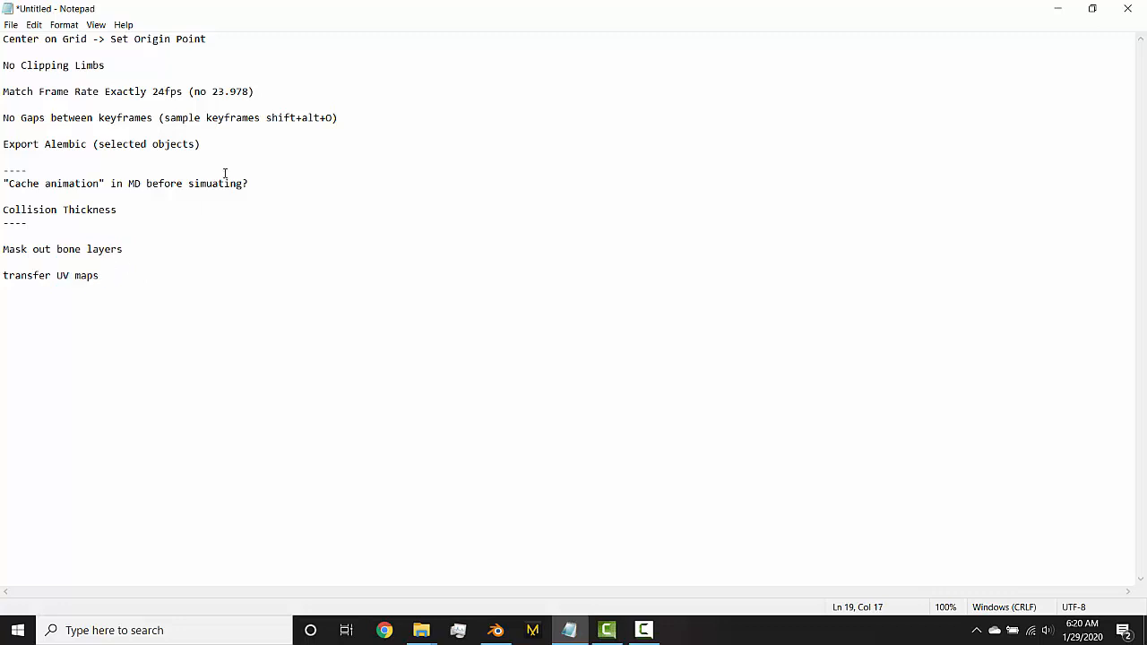
left_click(1055, 17)
- Switch to Blender and parent the stick figure mesh to the metarig armature with automatic weights
left_click(495, 630)
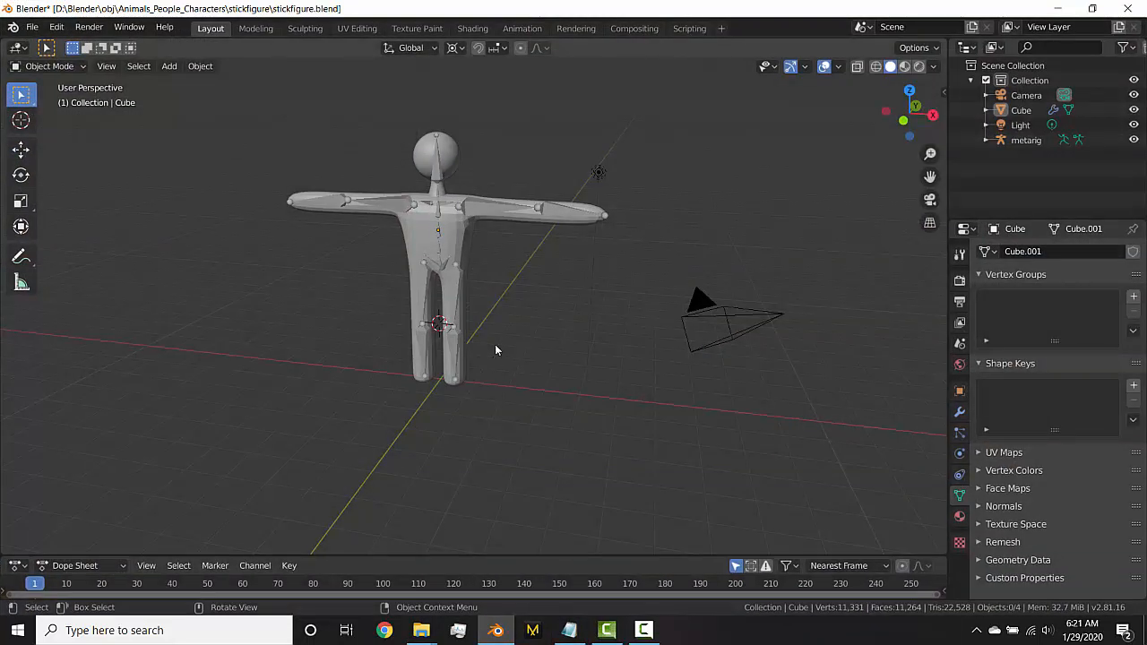
scroll(494, 314, "up", 3)
left_click(458, 206)
mouse_move(466, 264)
middle_mouse_down()
mouse_move(519, 274)
mouse_move(449, 276)
middle_mouse_up()
left_click(449, 277, "shift")
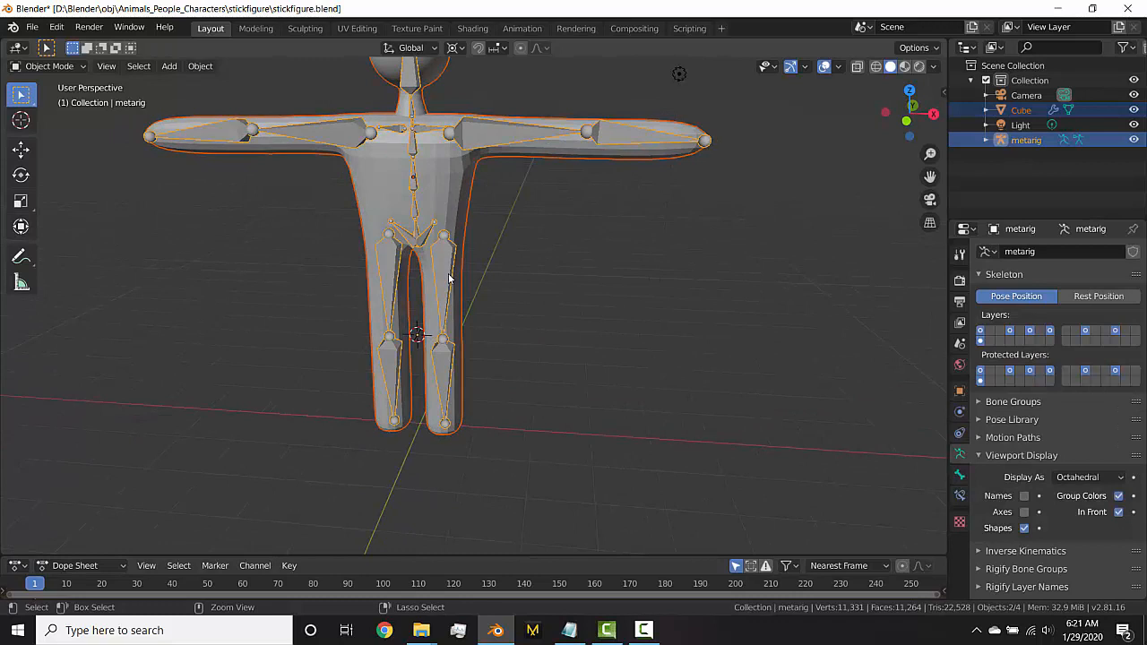
key("ctrl+p")
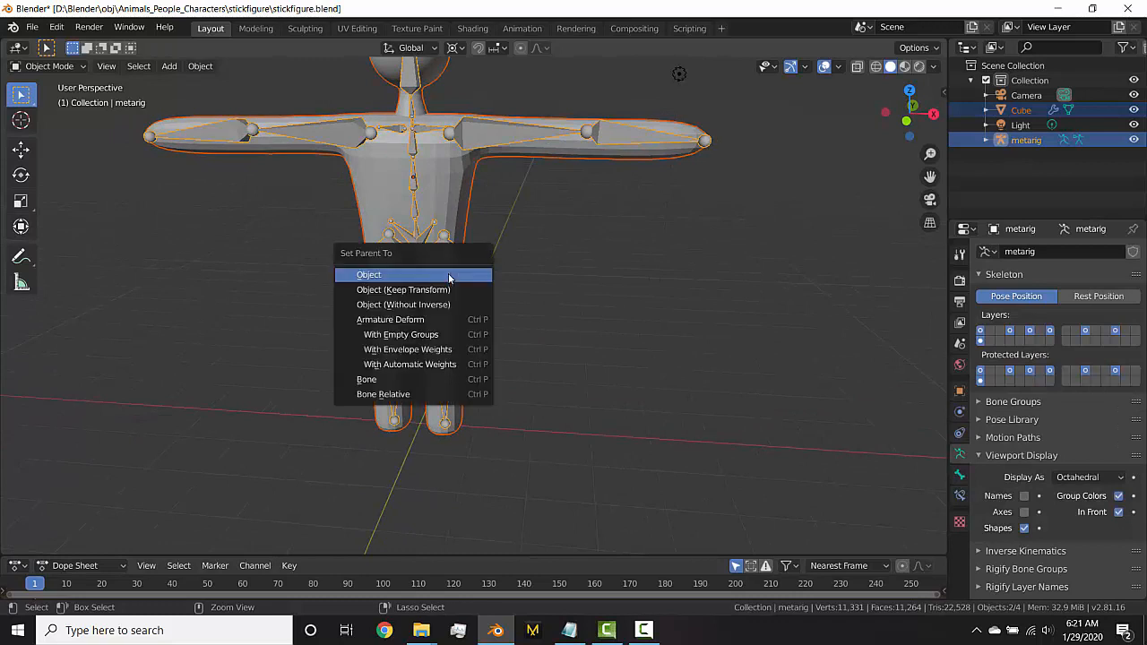
left_click(438, 362)
- Select the metarig armature and put it into Pose Mode
left_click(437, 313)
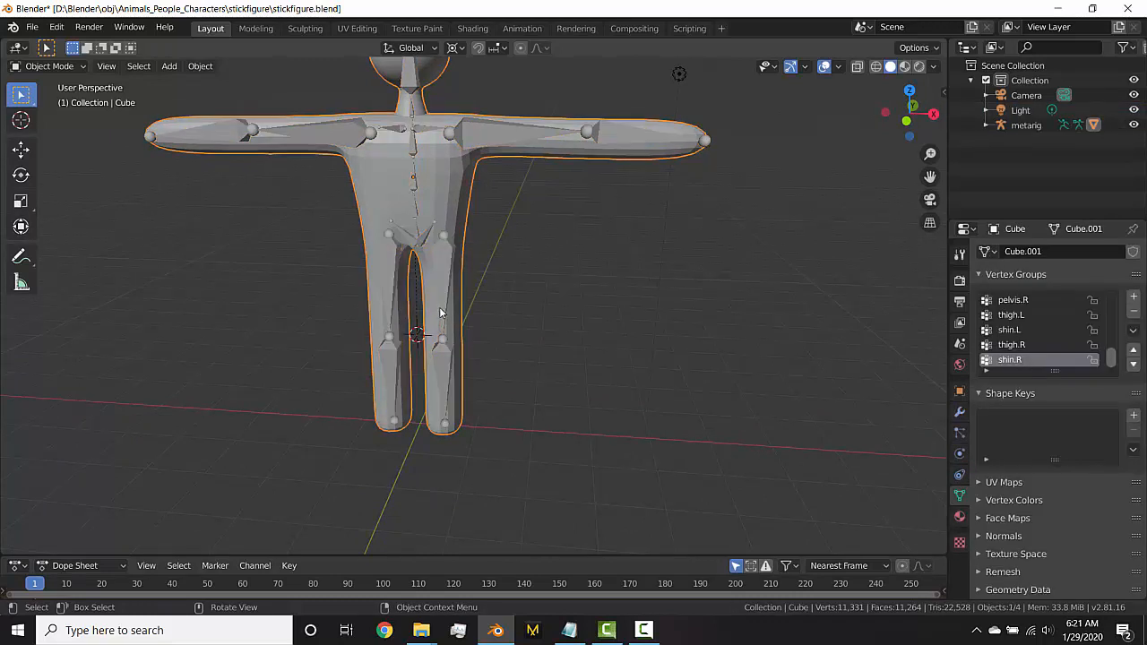
left_click(440, 311)
key("ctrl+Tab")
middle_click_drag(485, 311, 411, 289)
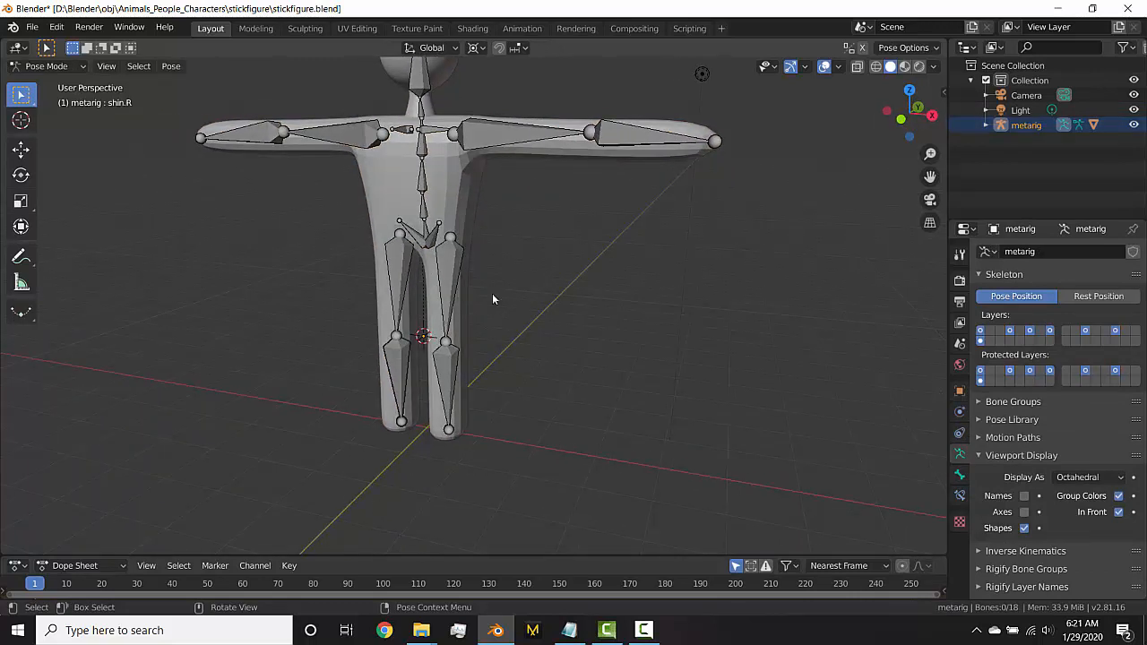
- Test-rotate the left thigh bone from the side to check how the leg deforms, cancelling each rotation
left_click(446, 290)
middle_click_drag(627, 326, 448, 347)
key("r")
right_click(520, 337)
key("r")
right_click(486, 367)
middle_click_drag(565, 345, 529, 326)
key("r")
right_click(582, 329)
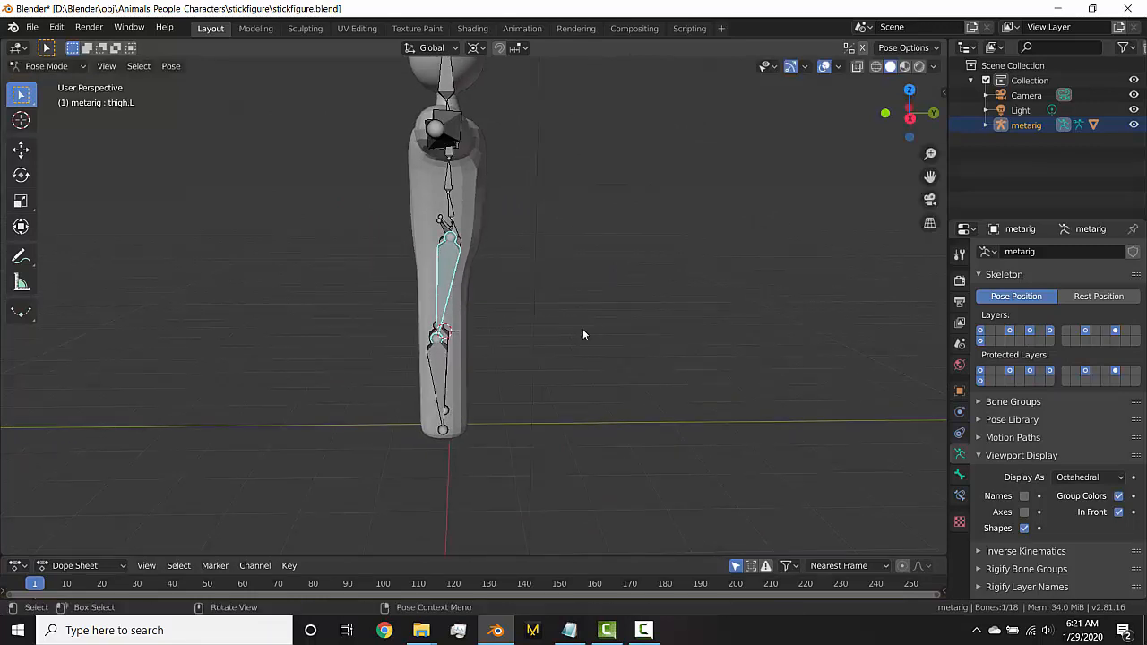
key("period")
left_click(431, 331)
key("r")
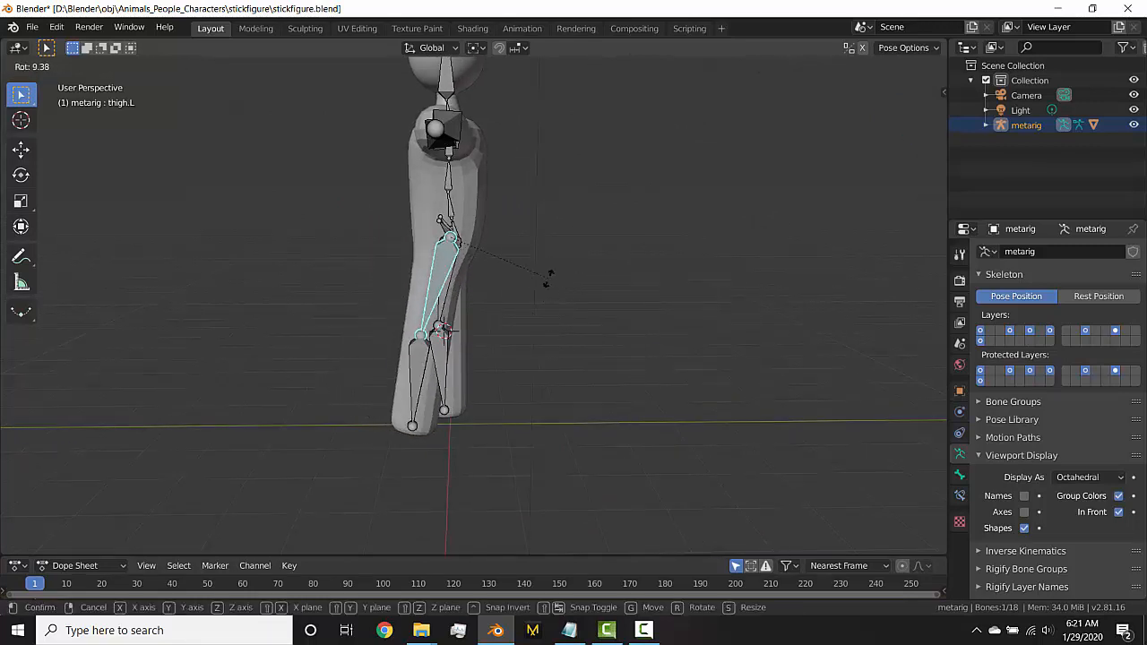
right_click(541, 283)
middle_click_drag(432, 307, 502, 386)
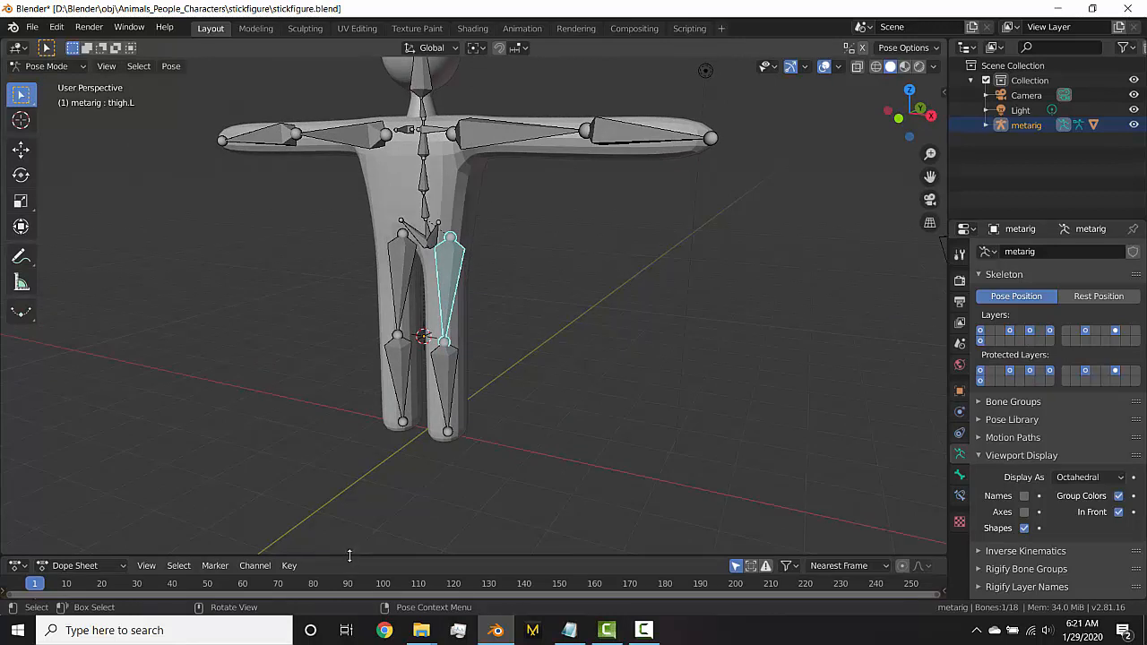
- Enlarge the Dope Sheet area below the viewport and set it to Action Editor mode
left_click_drag(349, 556, 341, 405)
left_click(17, 413)
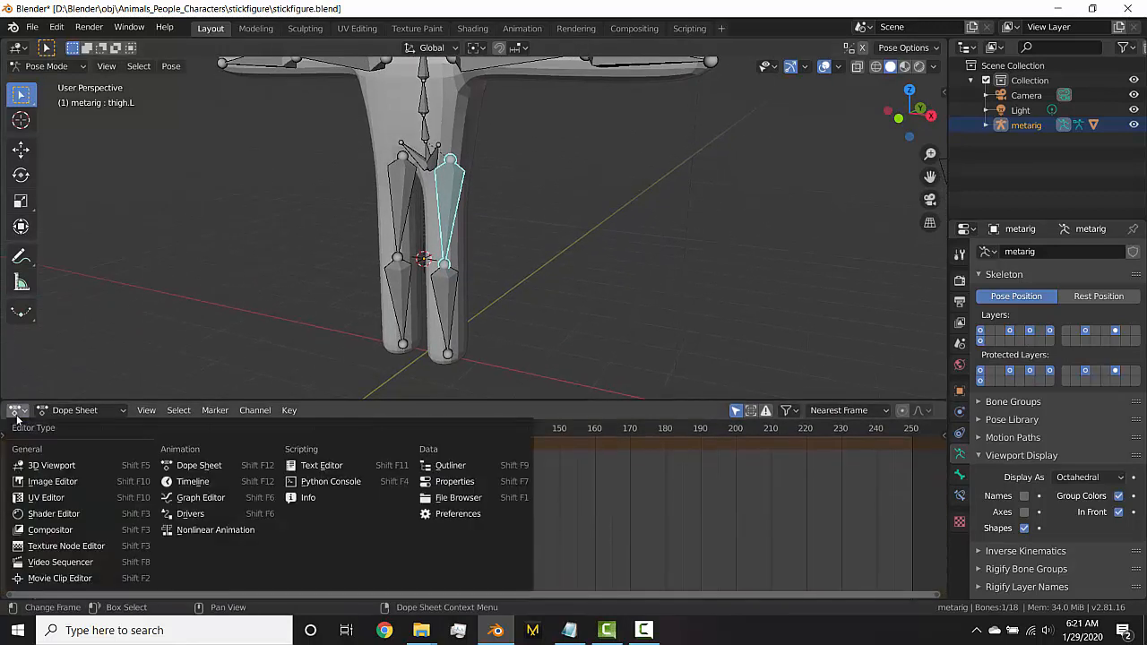
left_click(178, 464)
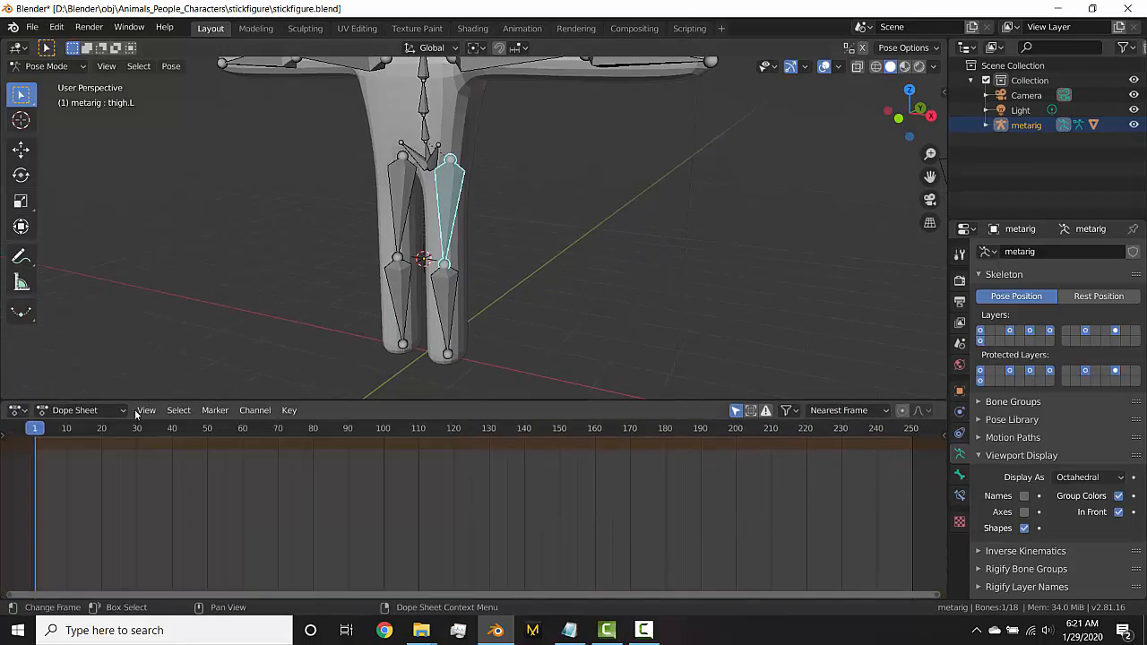
left_click(107, 410)
left_click(85, 427)
left_click(70, 410)
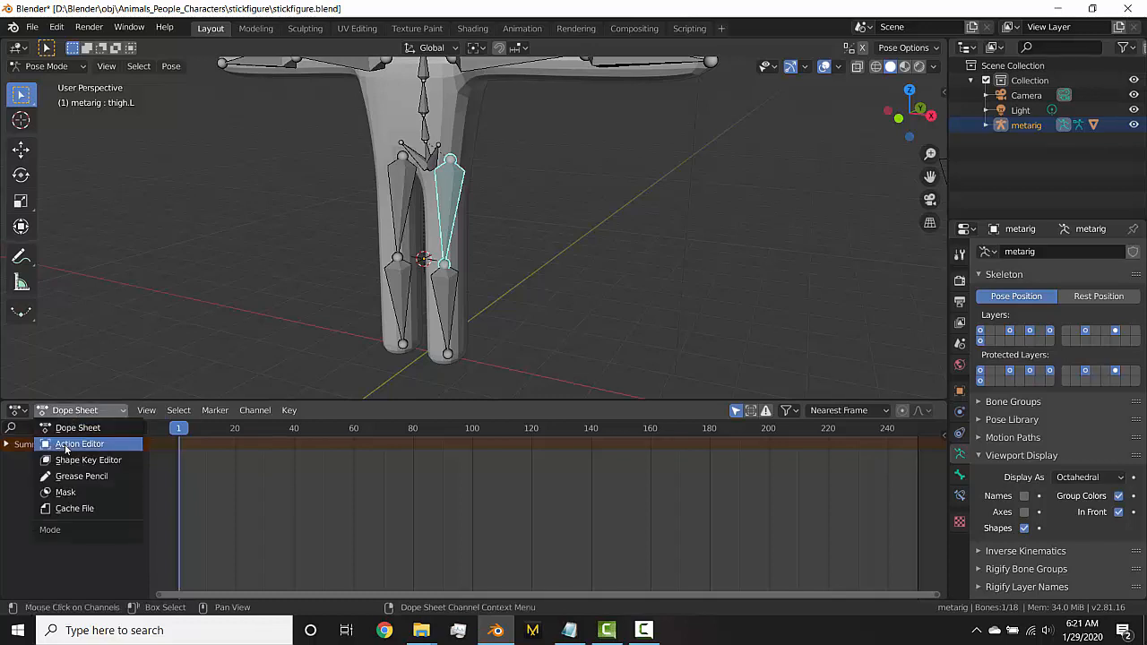
left_click(66, 449)
- Create a new action for the metarig and name it walk
left_click(490, 410)
double_click(535, 408)
type("w")
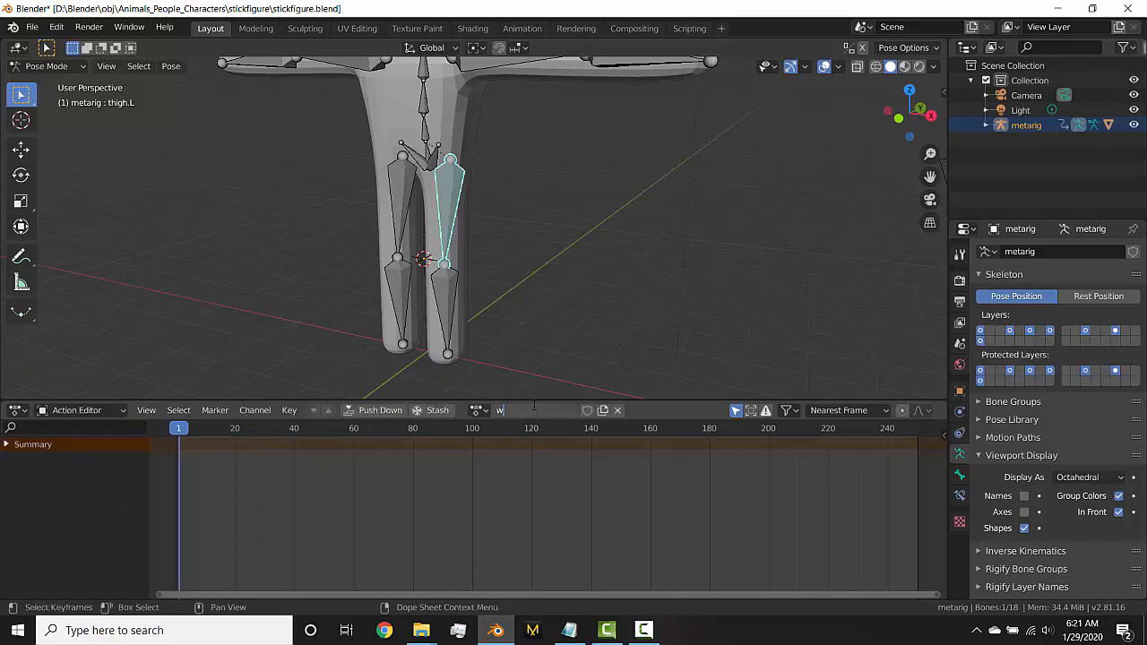
type("akl")
type("lk")
key("Return")
- In the Timeline editor, set the active keying set to LocRotScale and turn on automatic keyframing
key("KP_3")
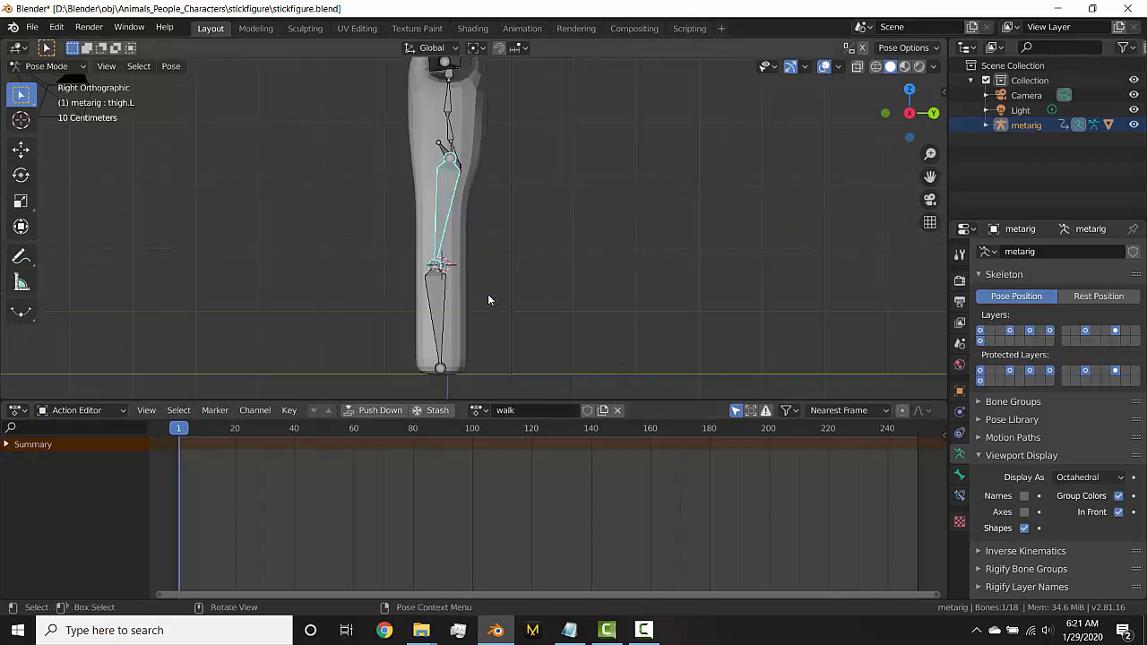
left_click(15, 411)
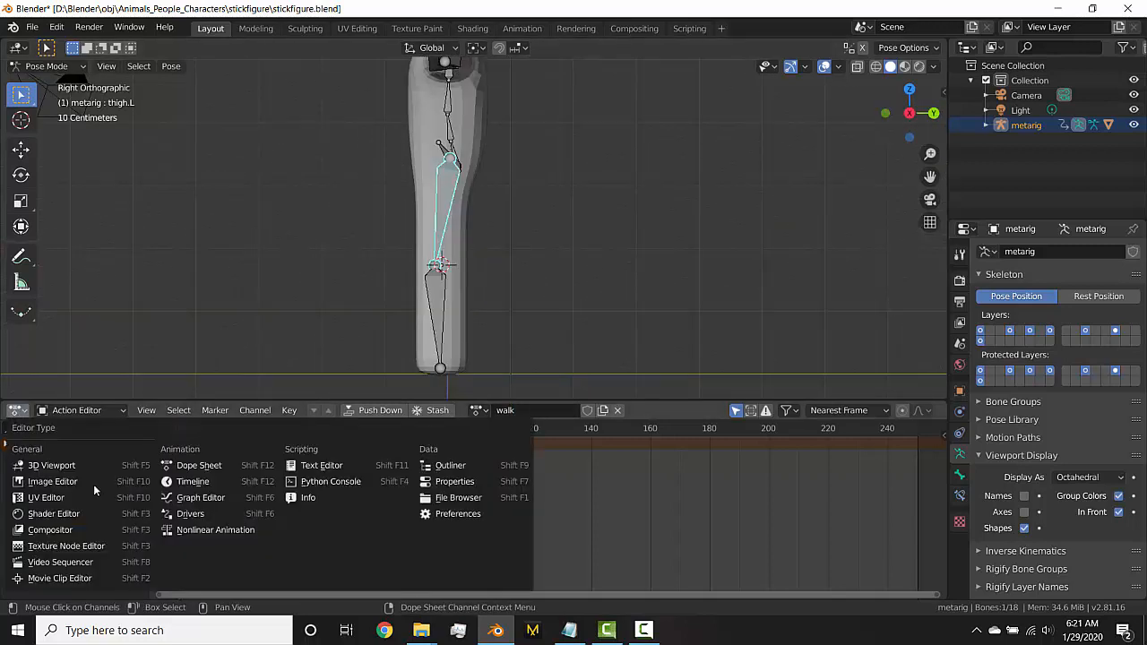
left_click(184, 481)
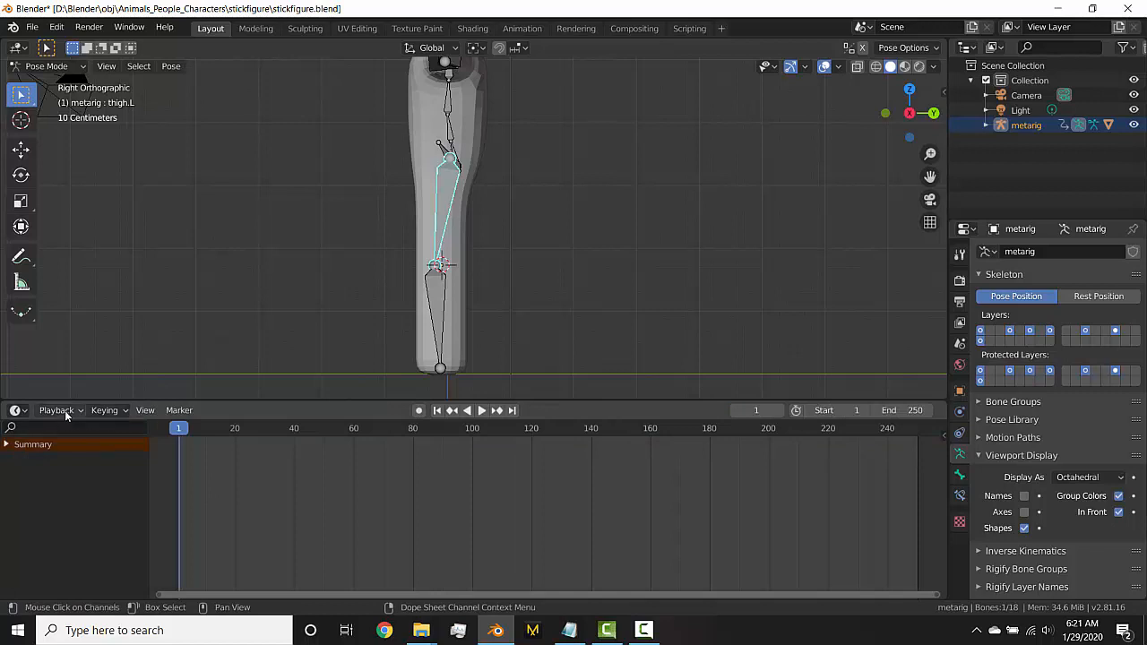
left_click(105, 410)
left_click(94, 296)
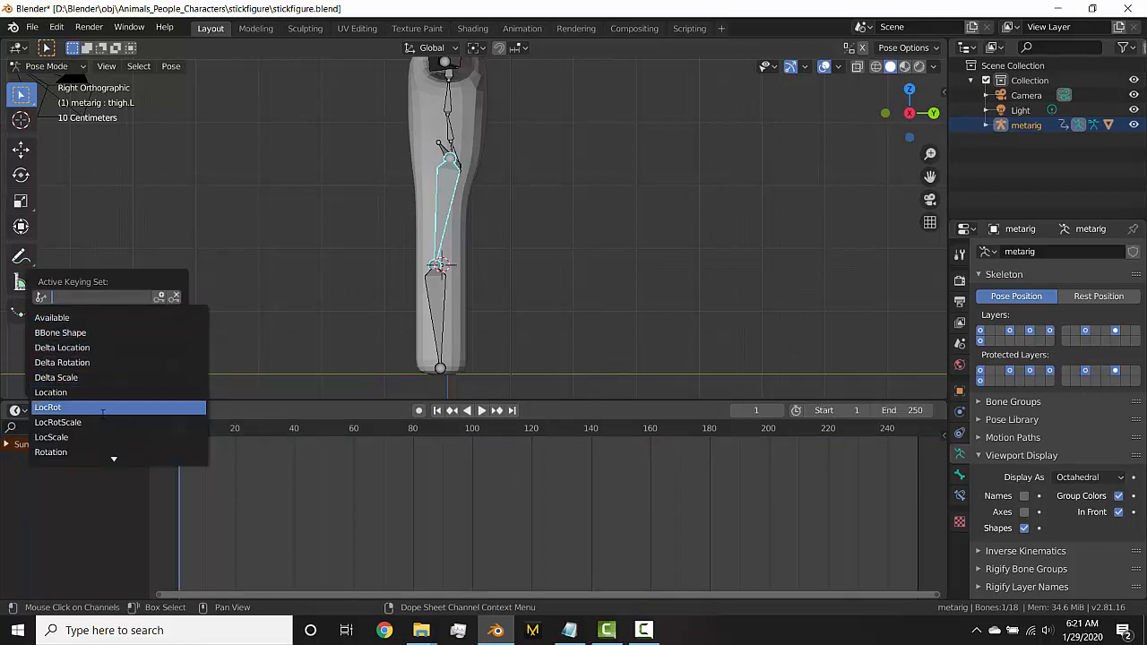
left_click(99, 420)
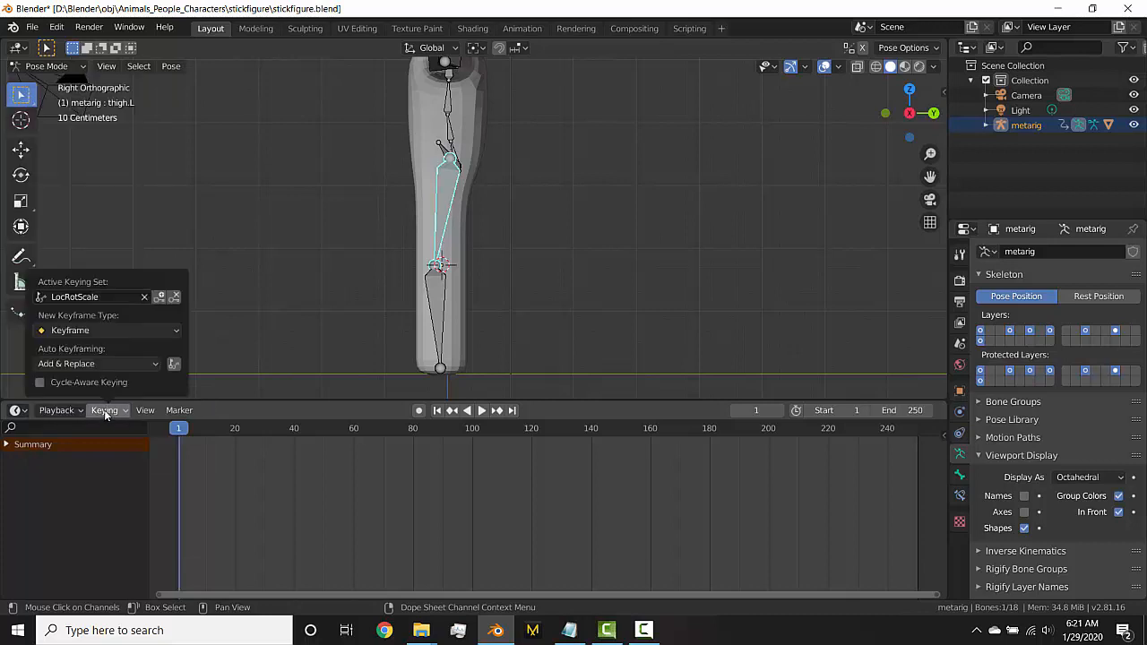
left_click(419, 410)
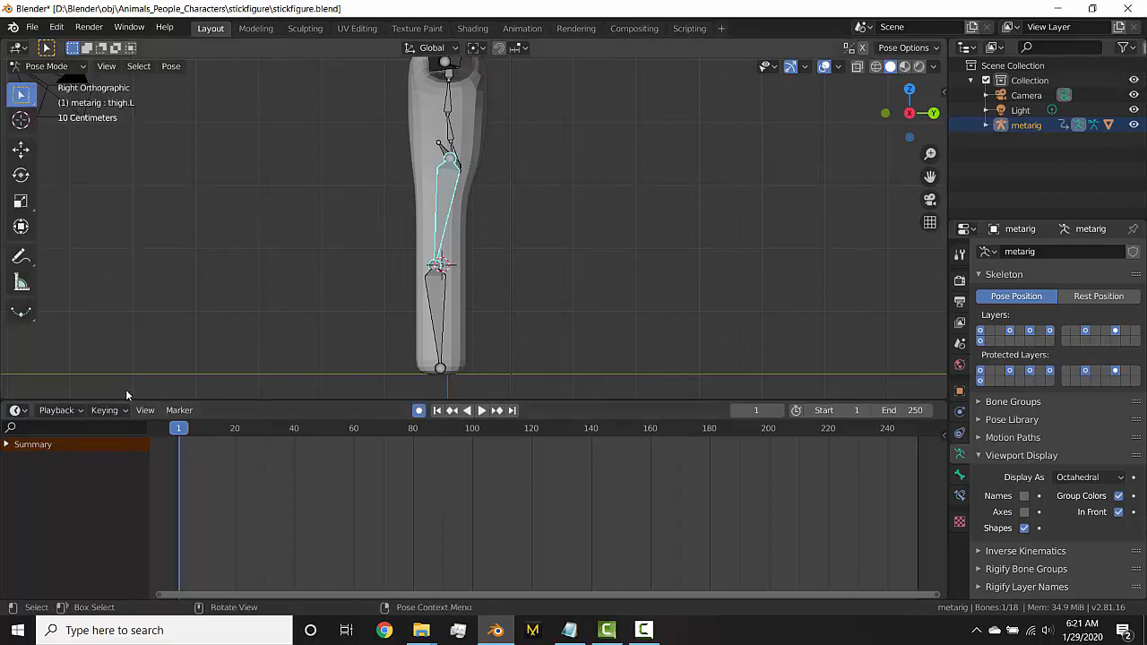
- Change the Timeline area back to the Action Editor showing the walk action
left_click(17, 409)
left_click(217, 466)
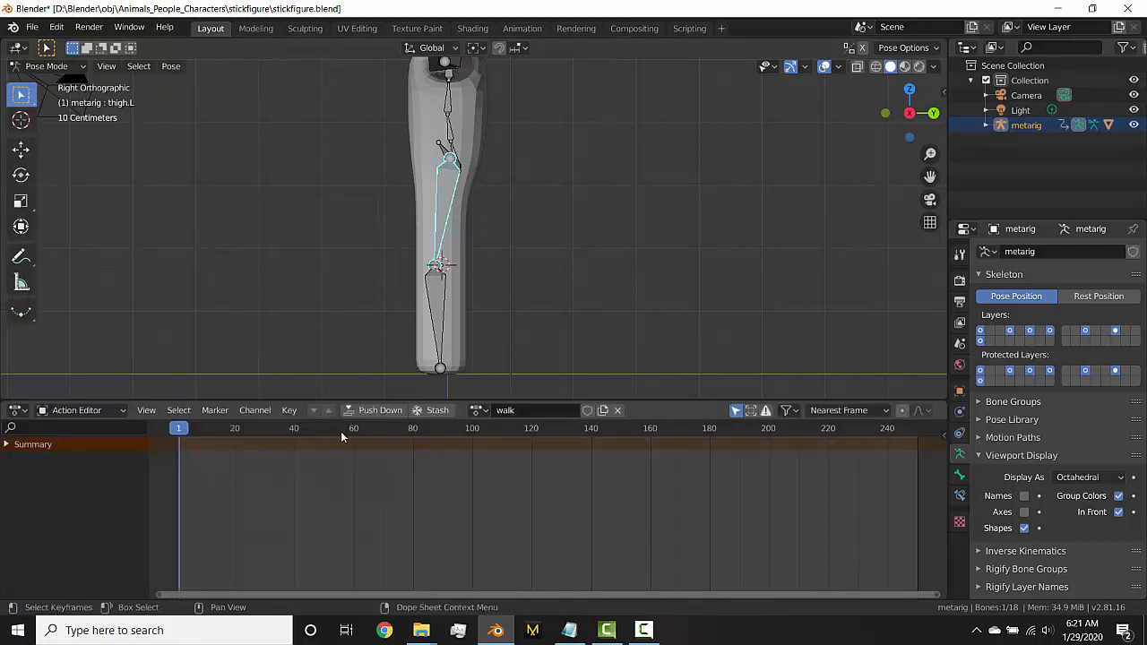
middle_click_drag(425, 269, 491, 141)
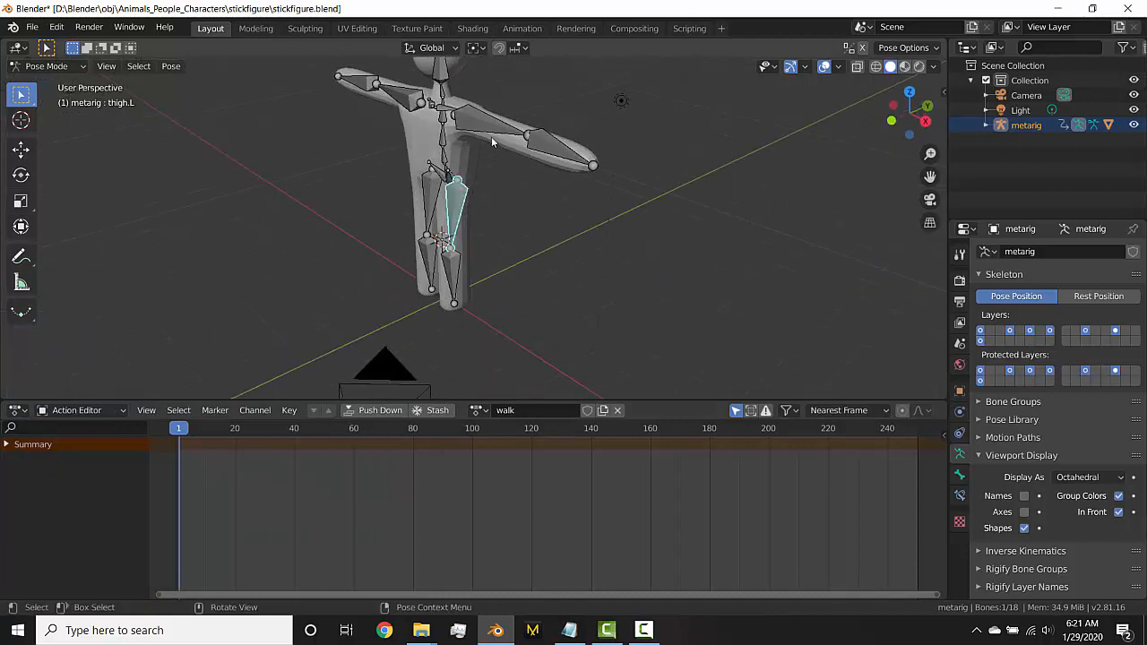
- In front view, rotate the left and right upper arm bones down from the T-pose toward the sides of the body
left_click(462, 133)
middle_click_drag(475, 185, 503, 174)
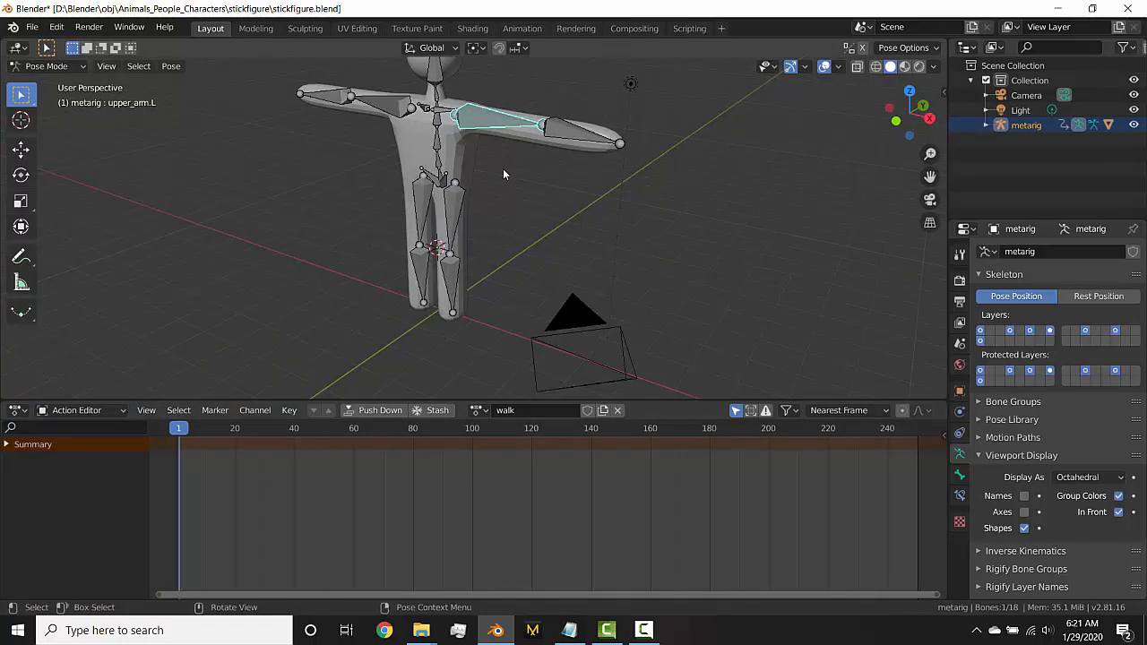
key("KP_1")
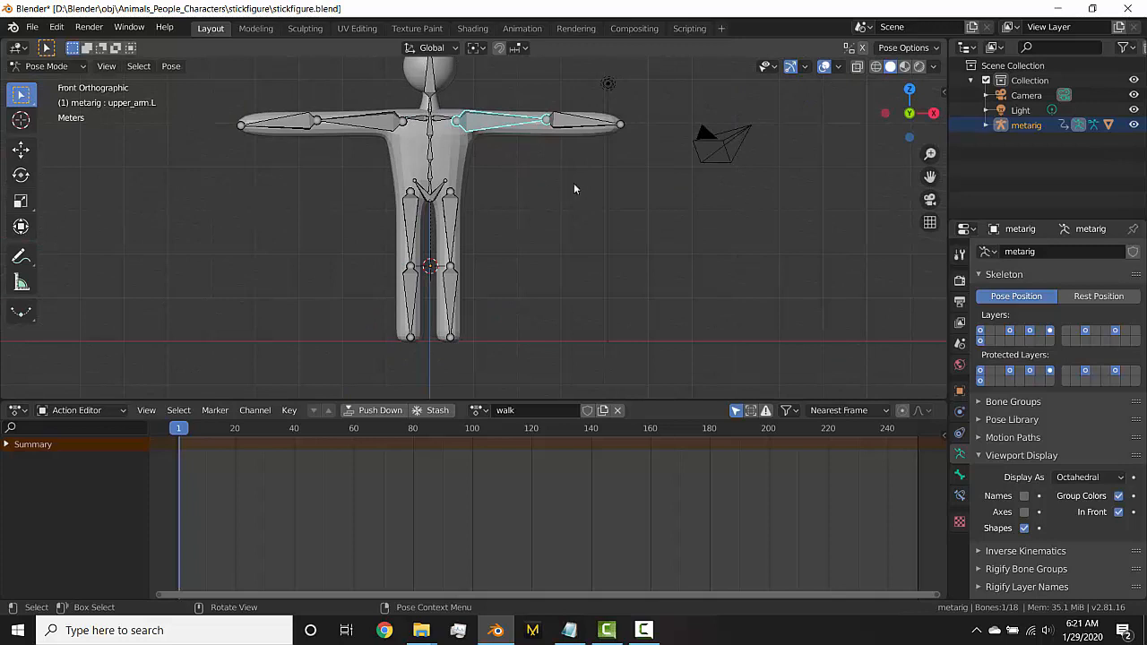
key("r")
left_click(472, 250)
left_click(380, 126)
key("r")
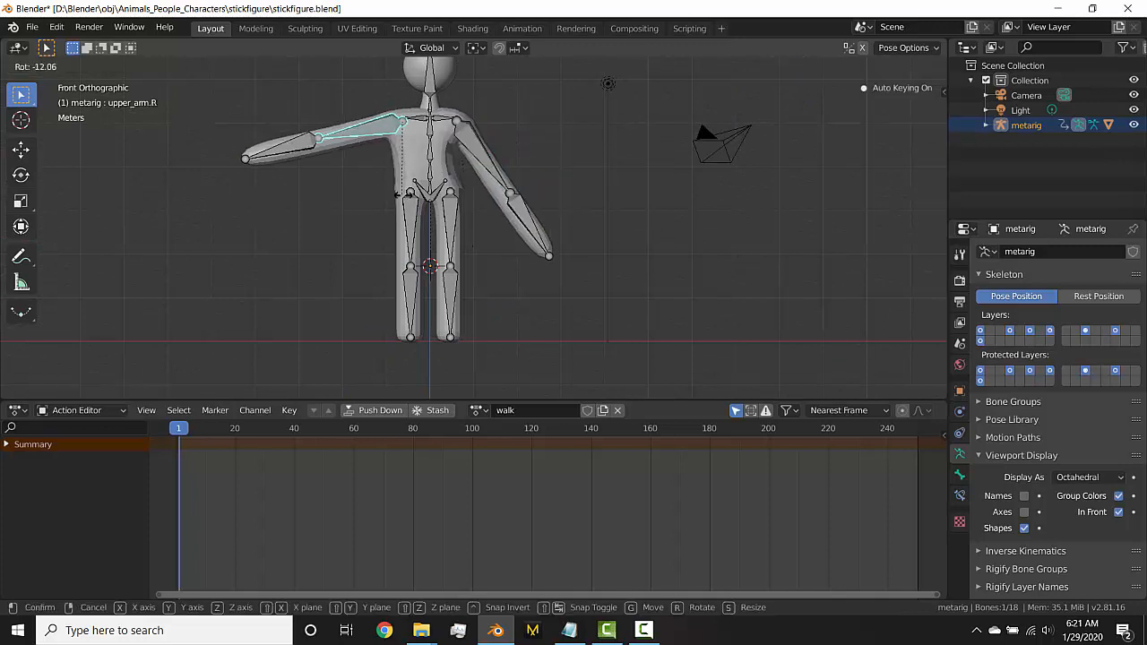
left_click(327, 198)
- In right side view, swing the left upper arm backward and bend the left forearm forward at the elbow
middle_click_drag(540, 215, 392, 151)
left_click(392, 150)
key("KP_3")
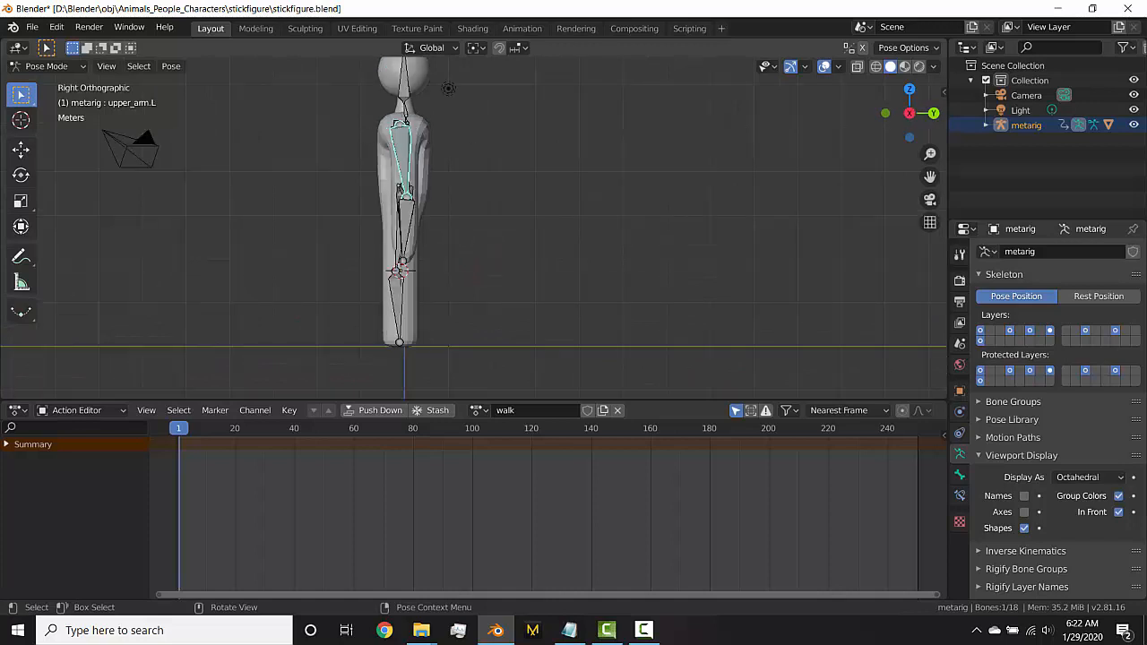
key("r")
left_click(525, 75)
left_click(462, 208)
key("r")
left_click(355, 240)
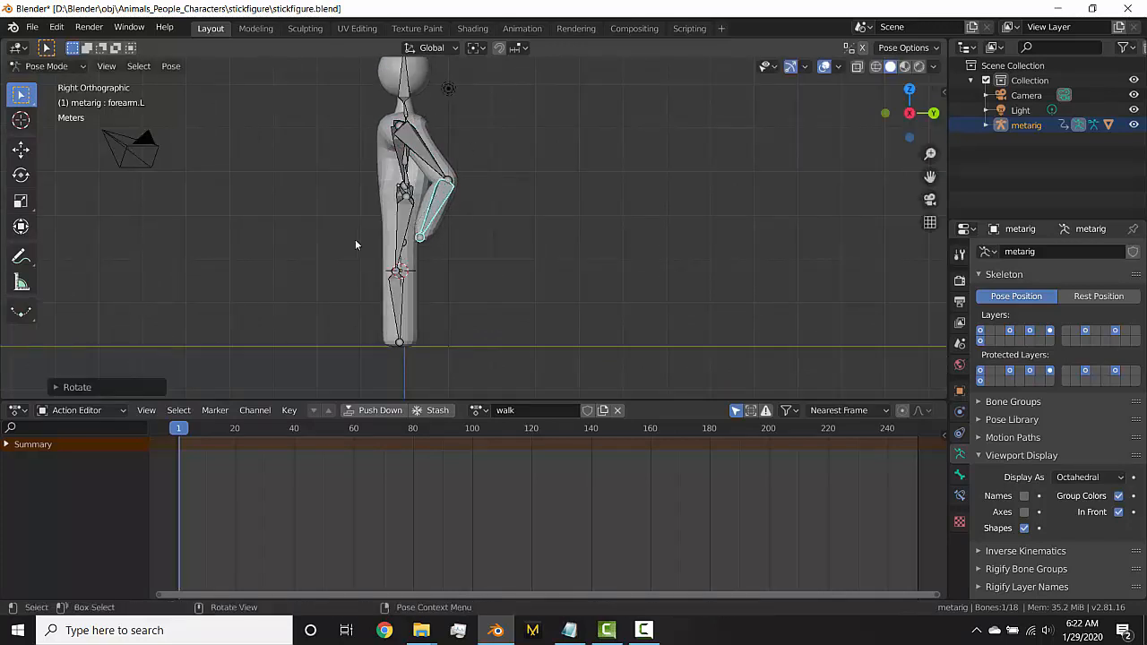
- In right side view, swing the right upper arm forward and bend the right forearm further forward
middle_click_drag(355, 244, 495, 235)
scroll(495, 235, "down", 3)
middle_click_drag(372, 240, 444, 217)
left_click(428, 204)
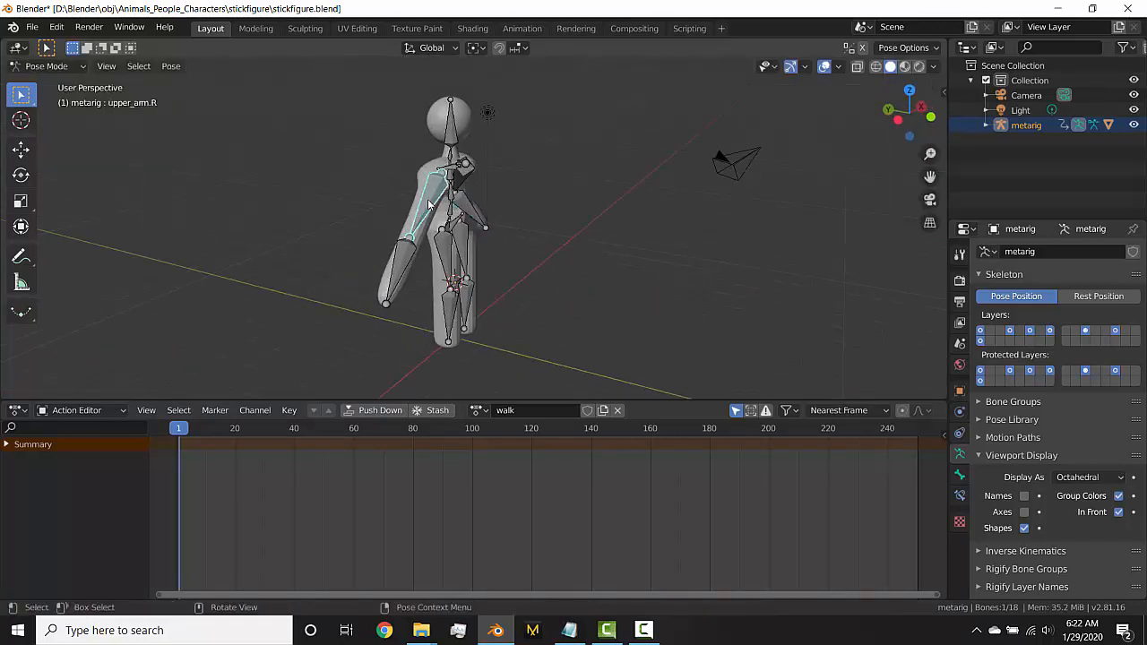
key("KP_1")
key("KP_3")
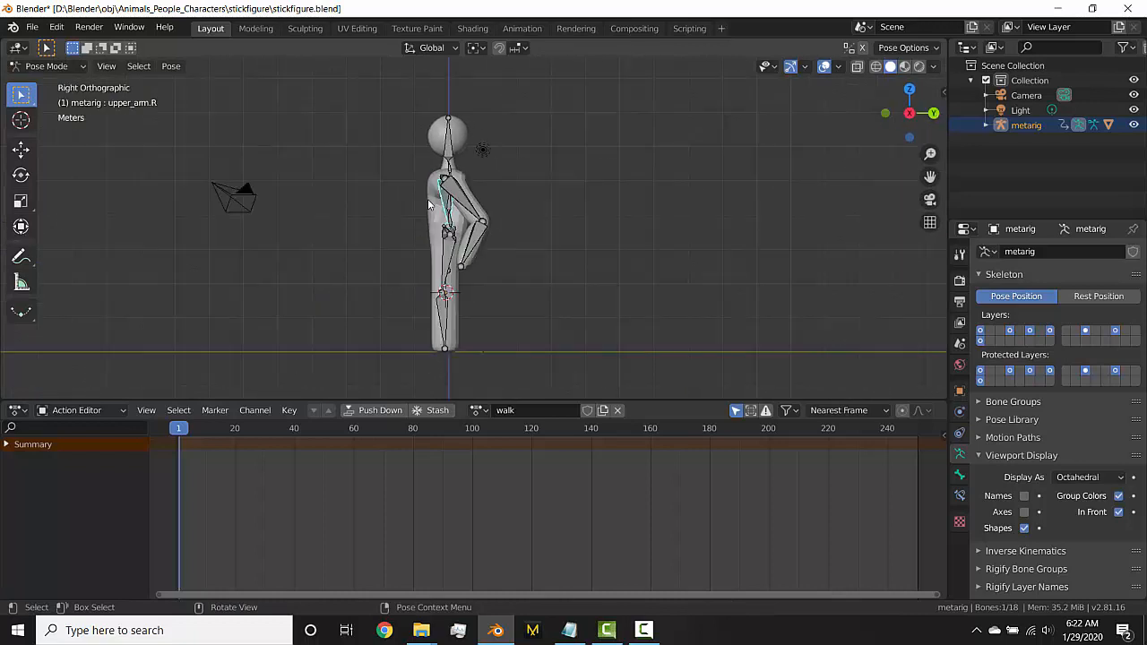
key("r")
left_click(419, 242)
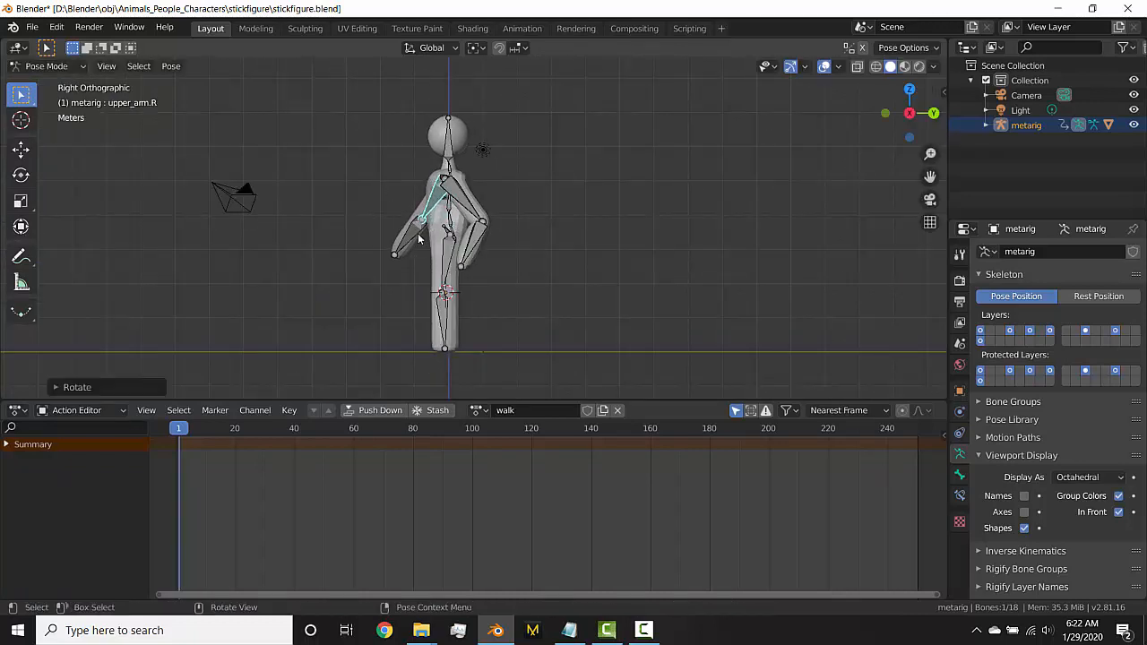
left_click(417, 242)
key("r")
left_click(360, 255)
middle_click_drag(360, 256, 528, 278)
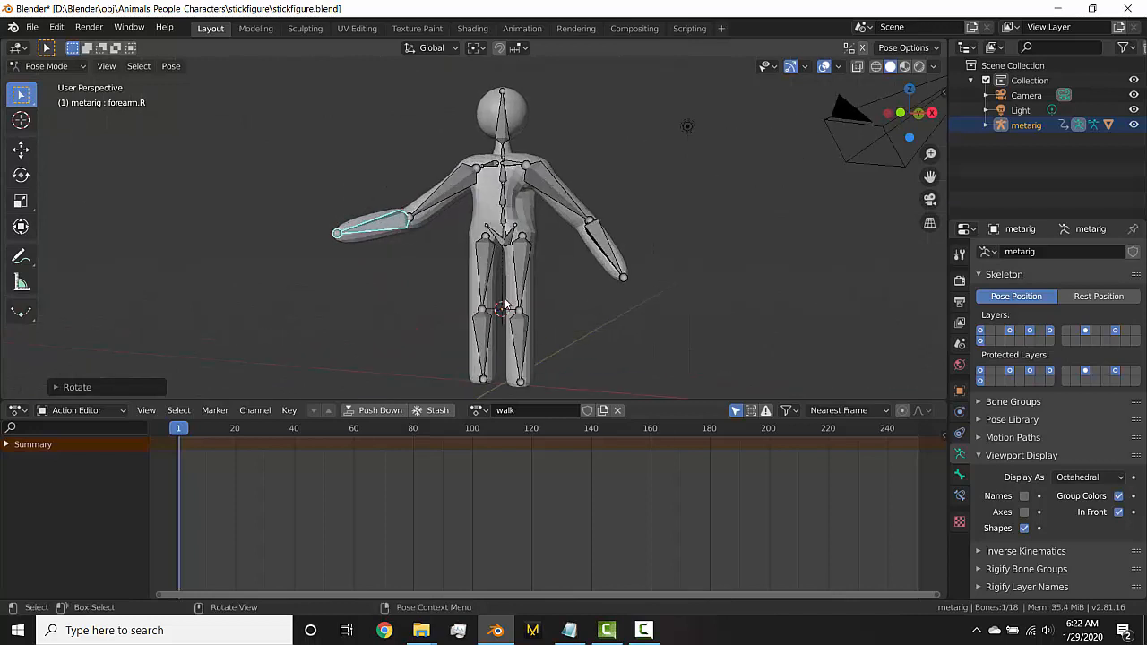
scroll(538, 281, "up", 3)
key("ctrl+Tab")
left_click(547, 275)
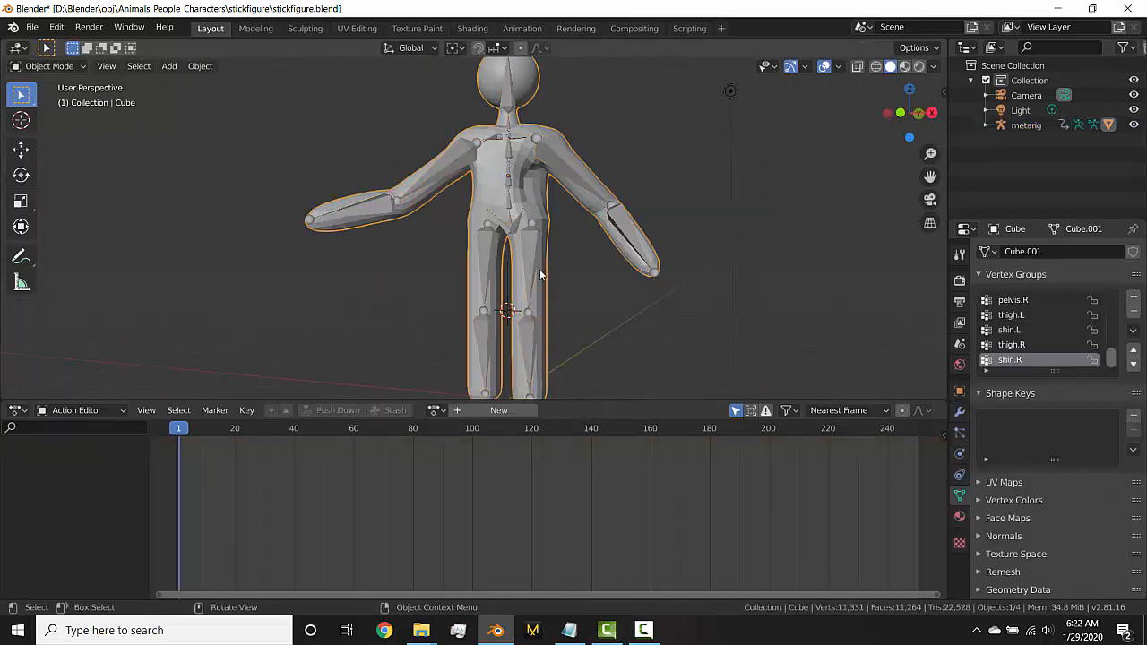
left_click(534, 262)
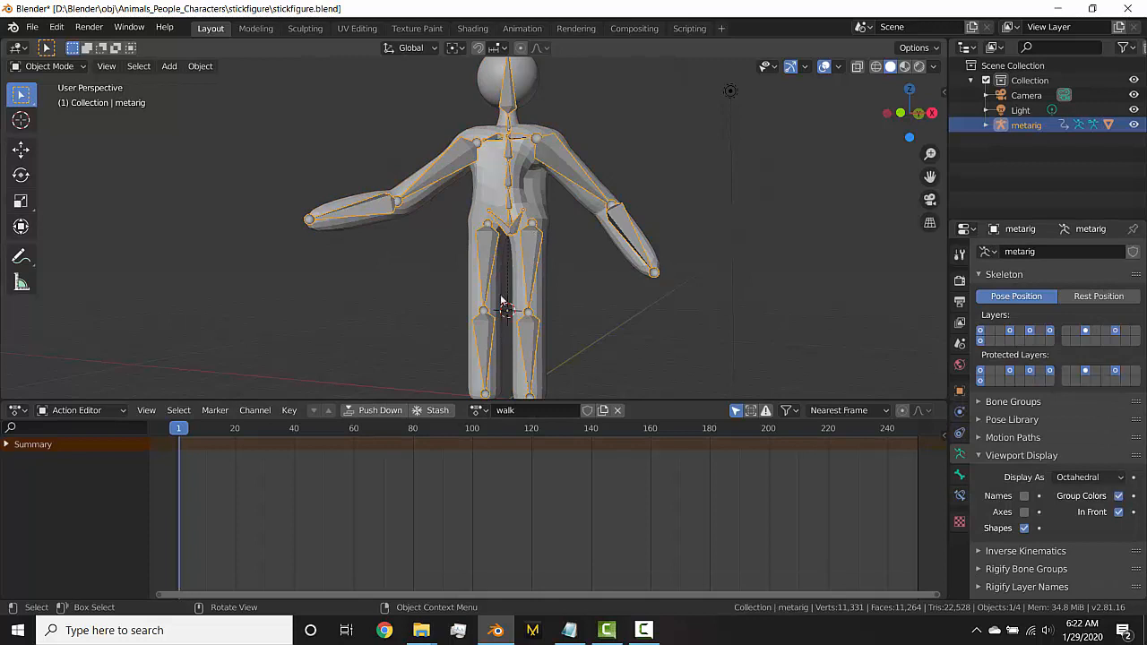
left_click(489, 196)
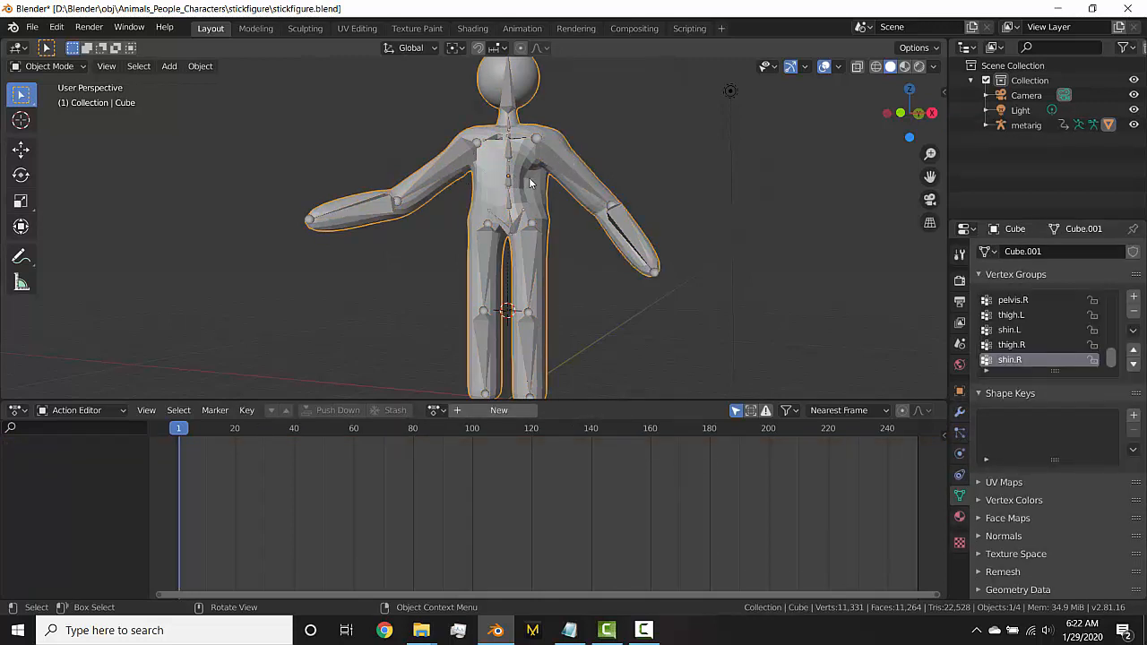
middle_click_drag(530, 183, 490, 276)
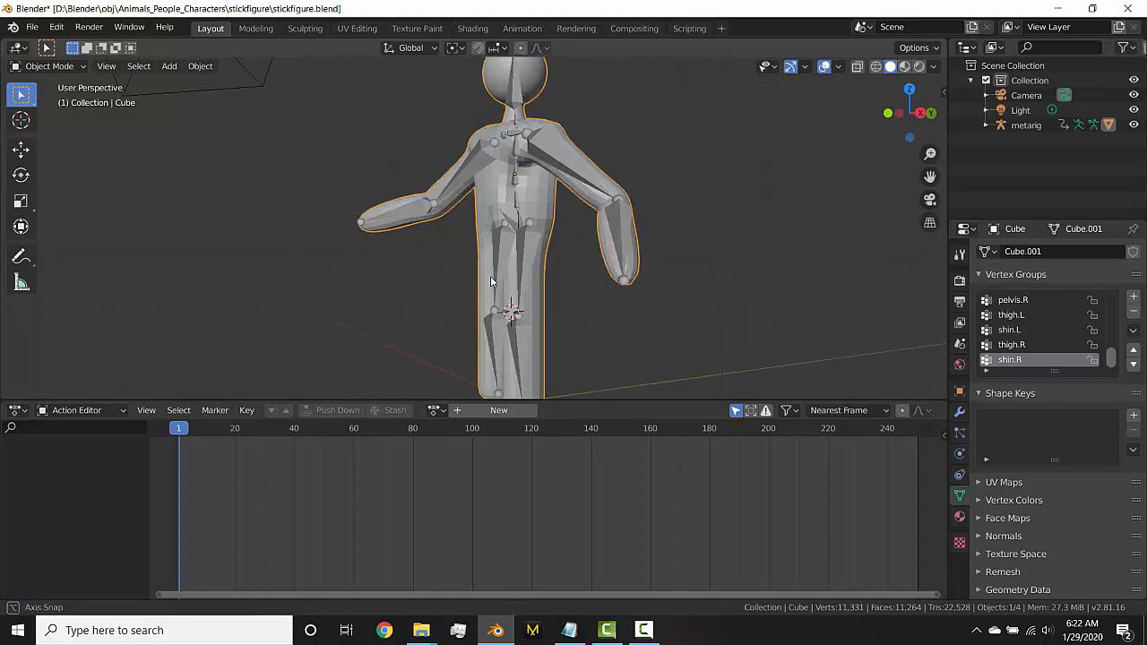
left_click(524, 337)
mouse_move(517, 325)
middle_mouse_down()
mouse_move(541, 310)
mouse_move(524, 319)
middle_mouse_up()
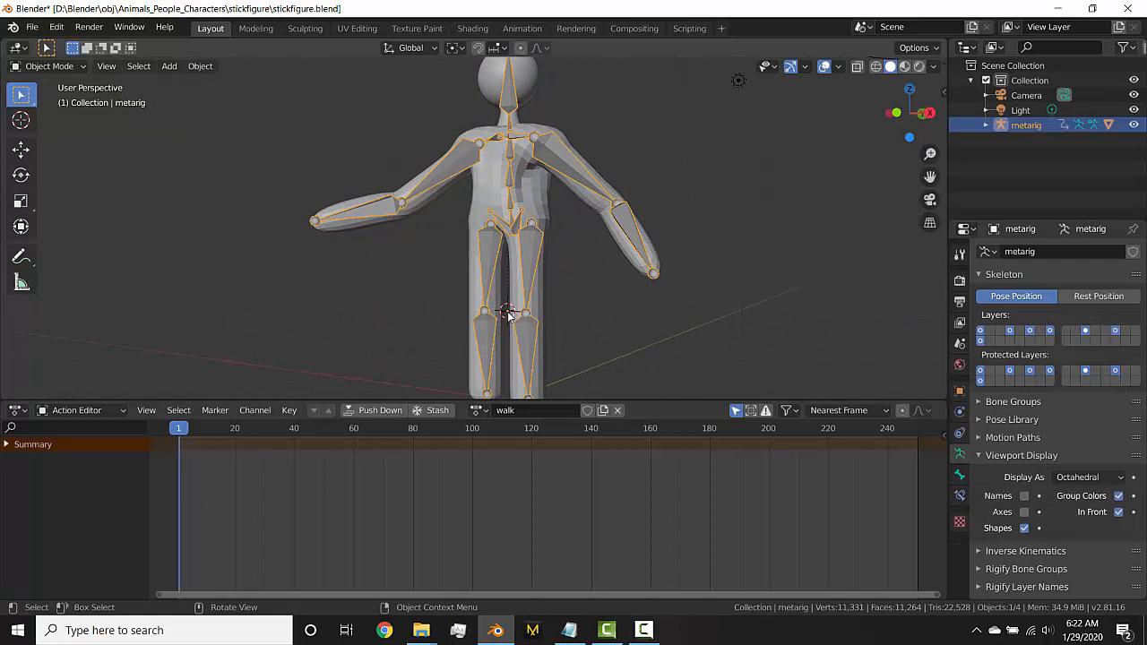
- Return the metarig to Pose Mode and, in right side view, rotate the left thigh backward and the right thigh forward
middle_click_drag(520, 313, 499, 235)
key("KP_3")
left_click(499, 232)
left_click(493, 227)
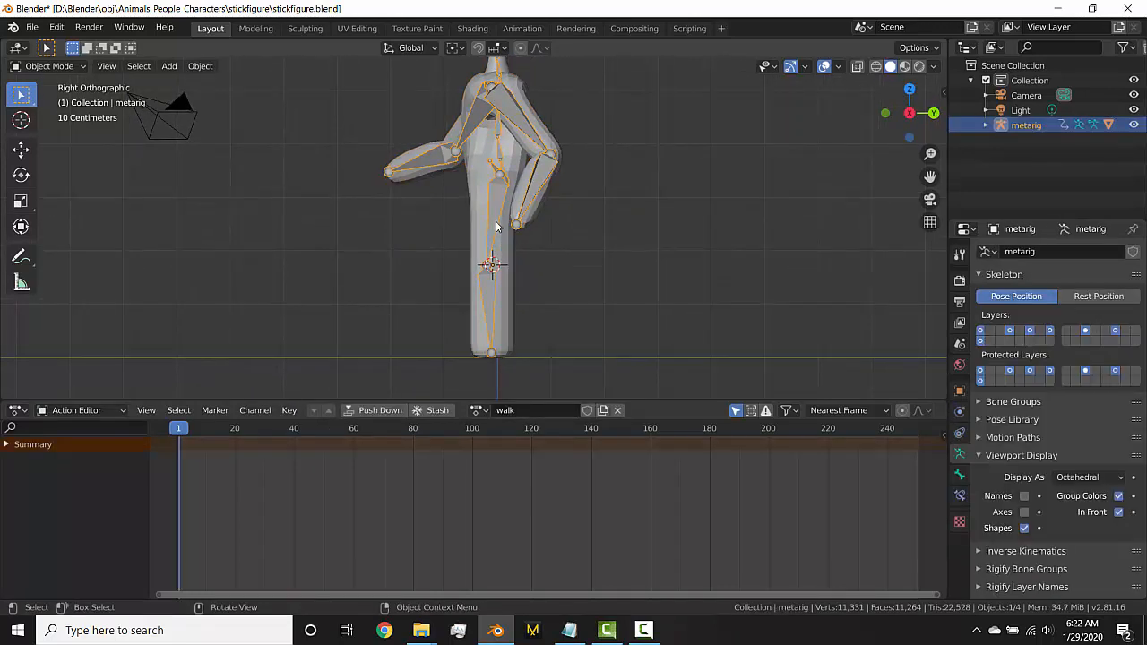
key("ctrl+Tab")
key("r")
left_click(612, 251)
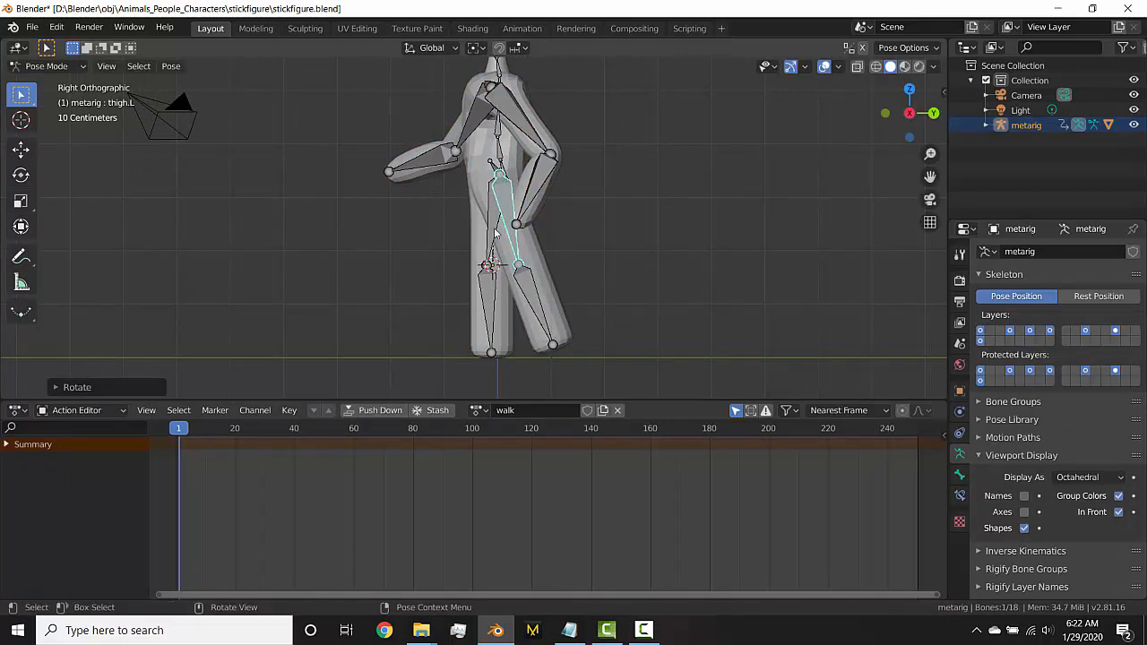
left_click(494, 232)
key("r")
left_click(549, 291)
- Bend the right and left shins backward at the knees, and rotate the left thigh slightly forward to finish the stride pose
left_click(441, 287)
key("r")
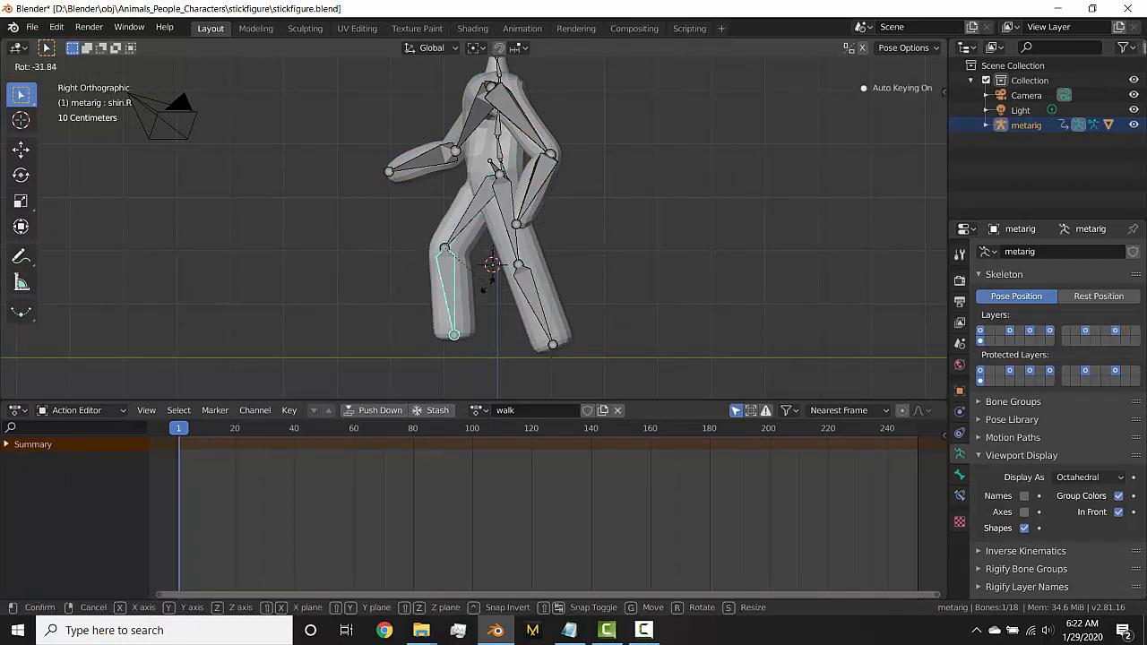
left_click(466, 296)
left_click(527, 281)
key("r")
left_click(530, 285)
left_click(519, 250)
key("r")
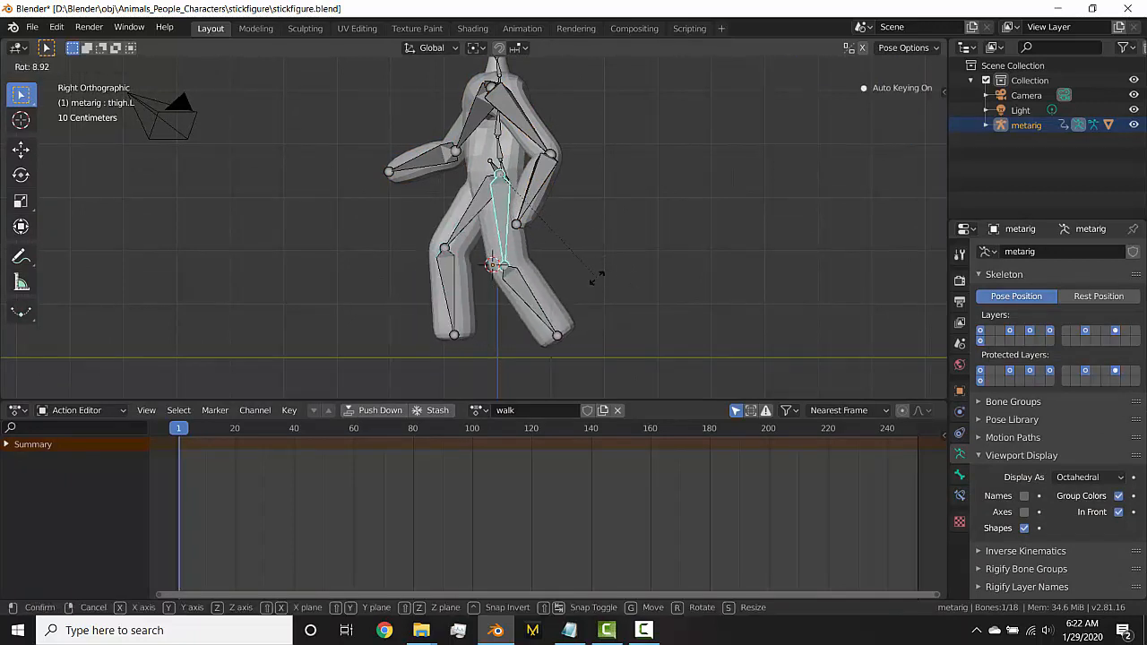
left_click(596, 277)
- Select all the bones and insert keyframes for the stride pose at frame 1
middle_click_drag(524, 289, 506, 226)
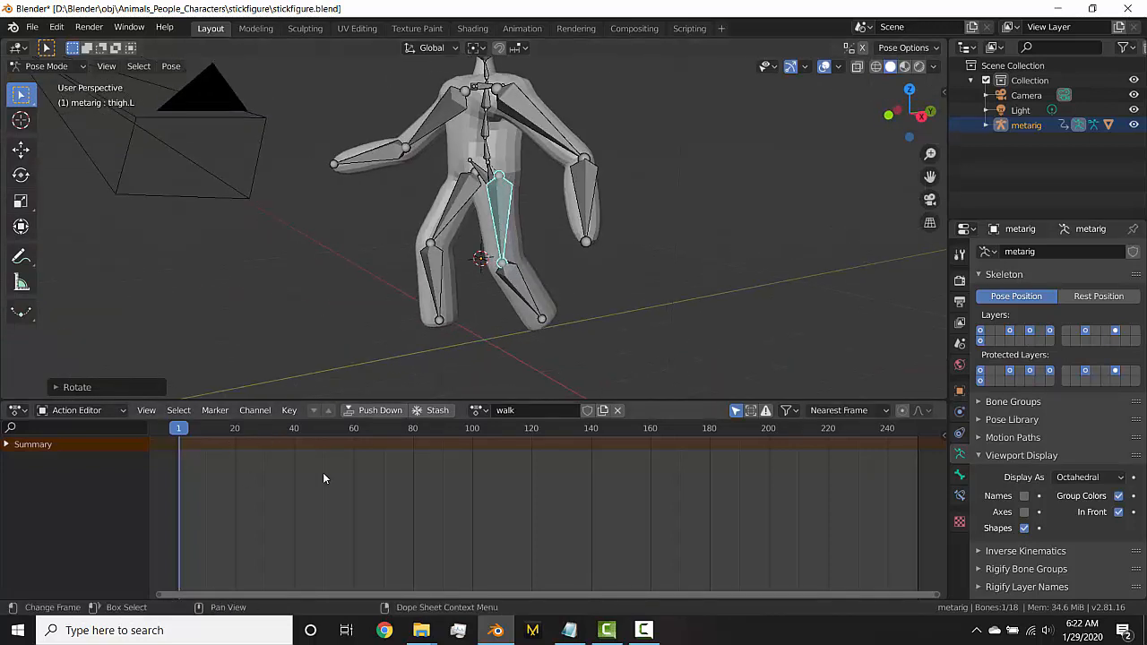
middle_click_drag(556, 241, 457, 222)
key("a")
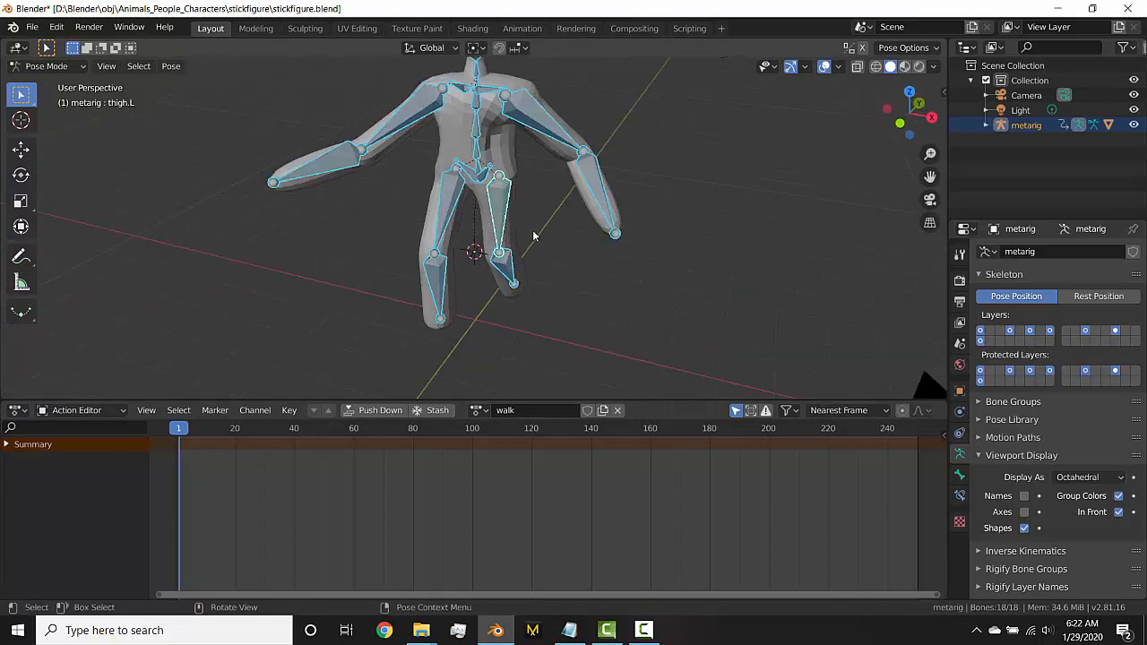
key("i")
- Copy the stride pose and paste it flipped at frame 30
left_click_drag(220, 433, 250, 434)
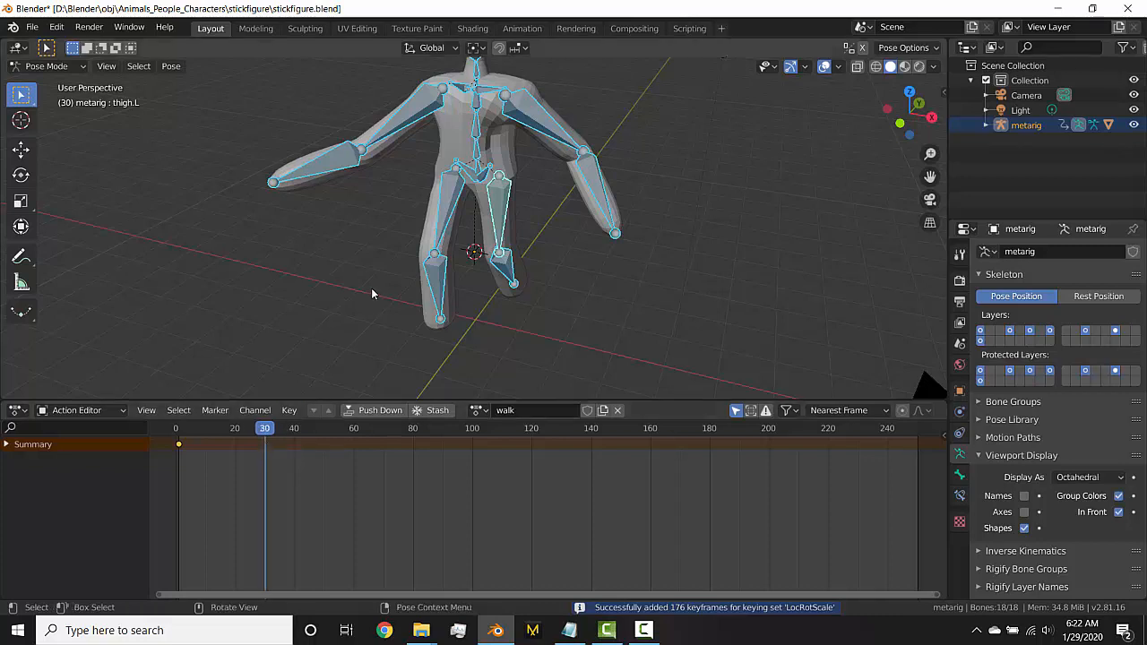
middle_click_drag(371, 288, 468, 251)
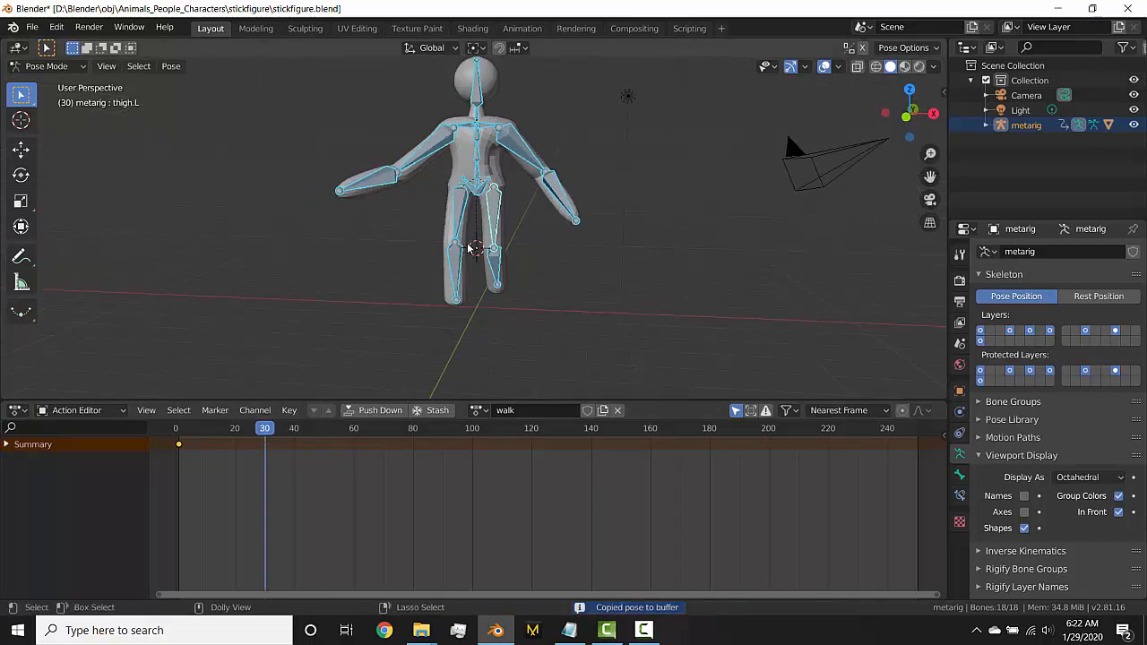
key("ctrl+shift+v")
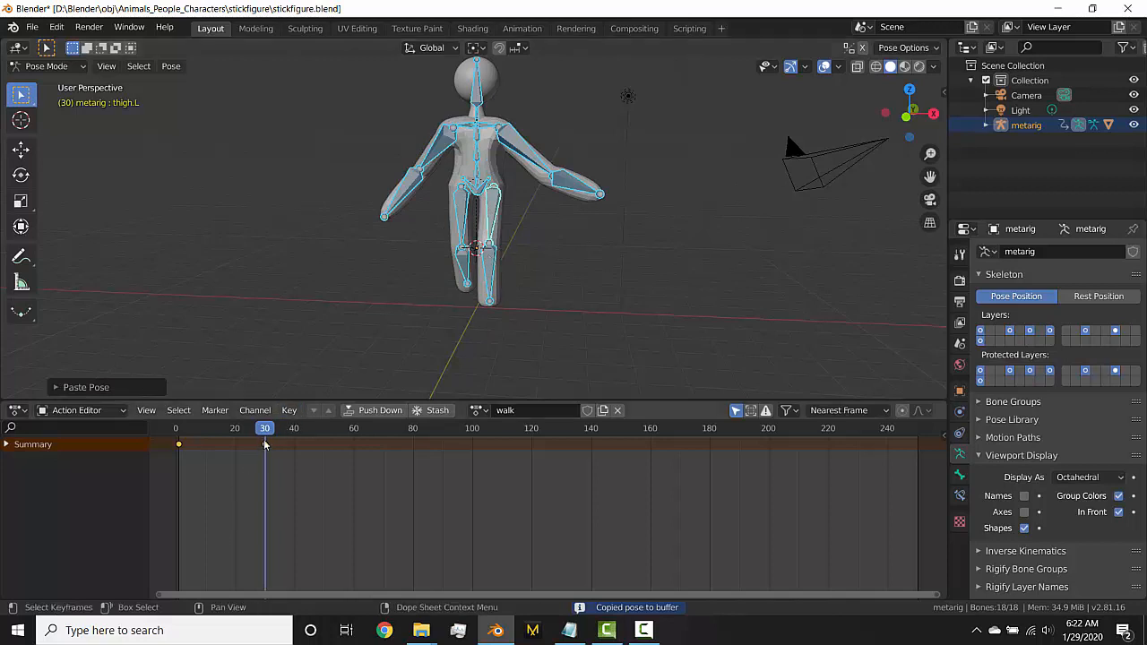
- Duplicate the frame 1 keyframes to frame 60 to close the walk cycle
left_click_drag(265, 428, 333, 433)
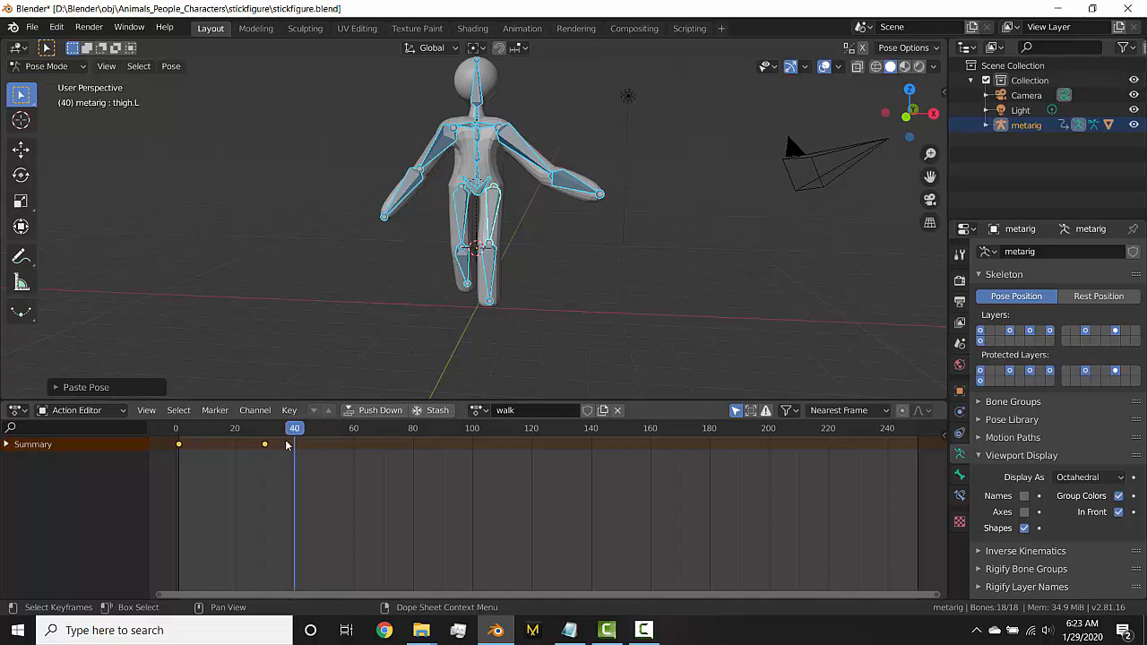
left_click_drag(266, 445, 349, 444)
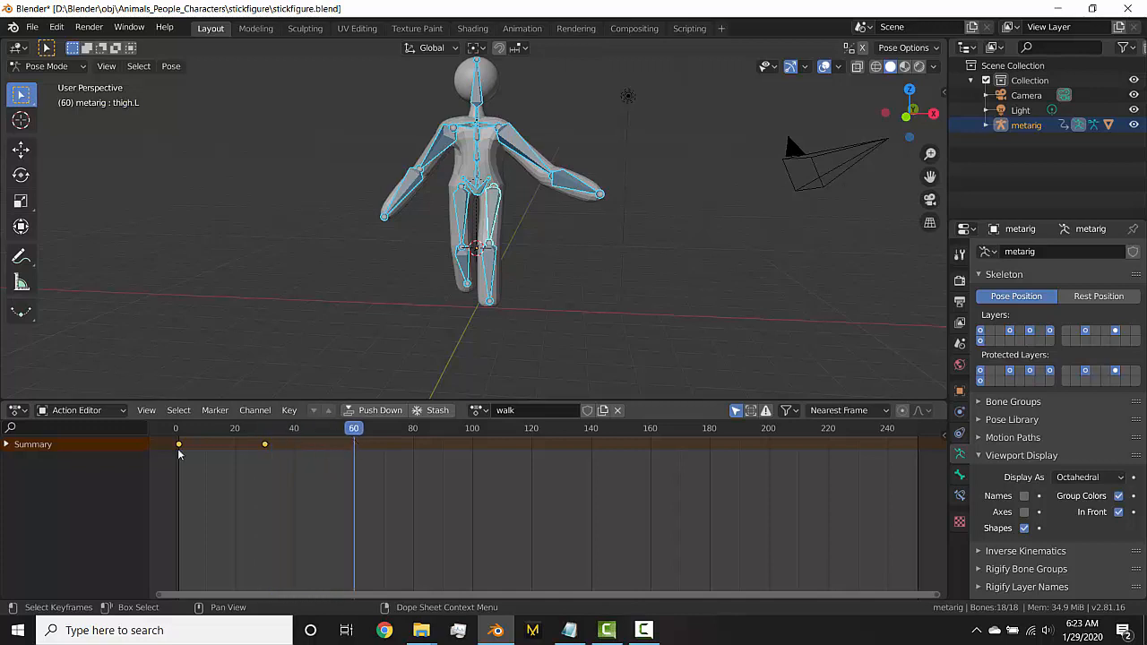
key("shift+d")
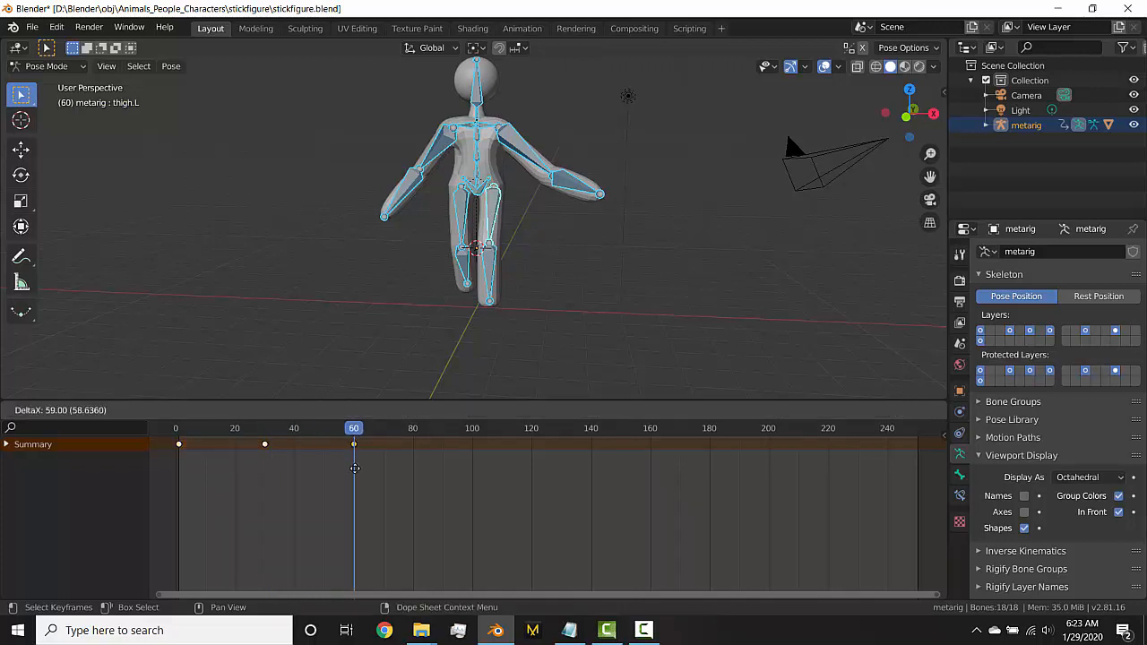
left_click(355, 468)
- Go to frame 17 and rotate the left shin backward around the X axis to lift the lower leg
left_click(225, 430)
left_click_drag(223, 434, 220, 434)
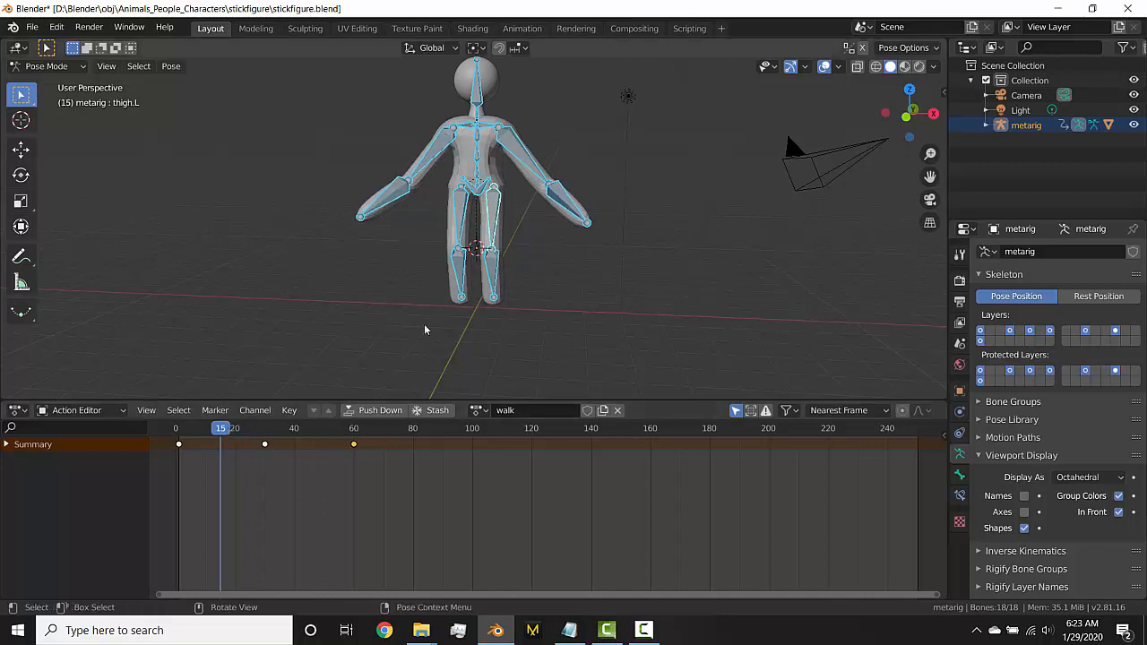
middle_click_drag(424, 325, 379, 328)
left_click_drag(194, 432, 226, 432)
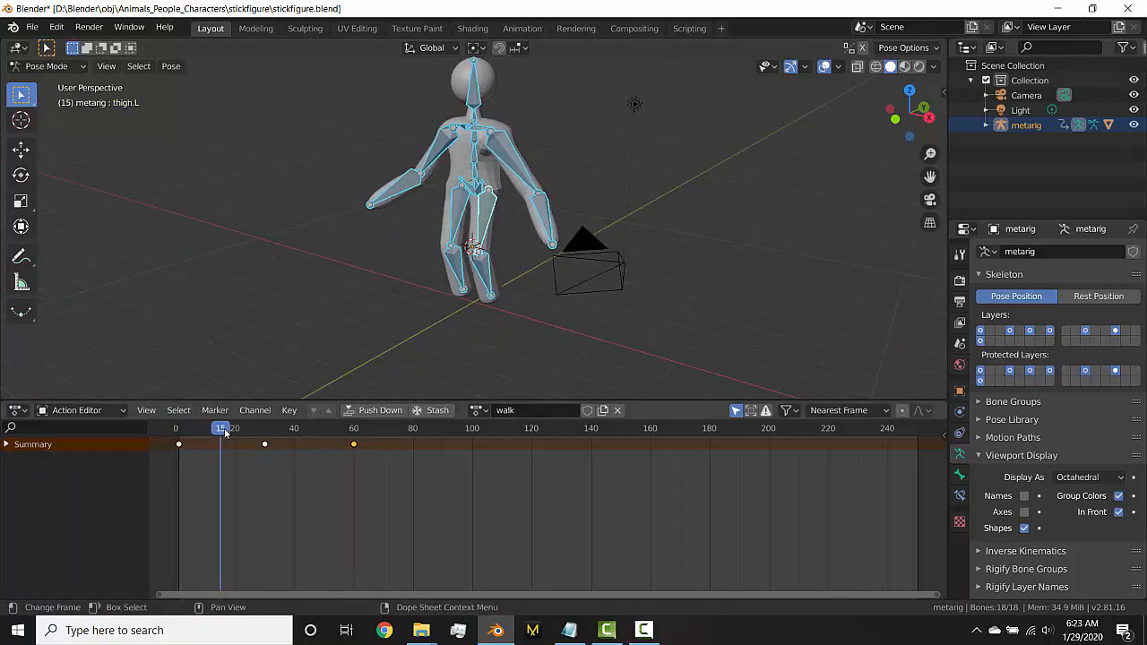
middle_click_drag(555, 242, 472, 238)
left_click(471, 238)
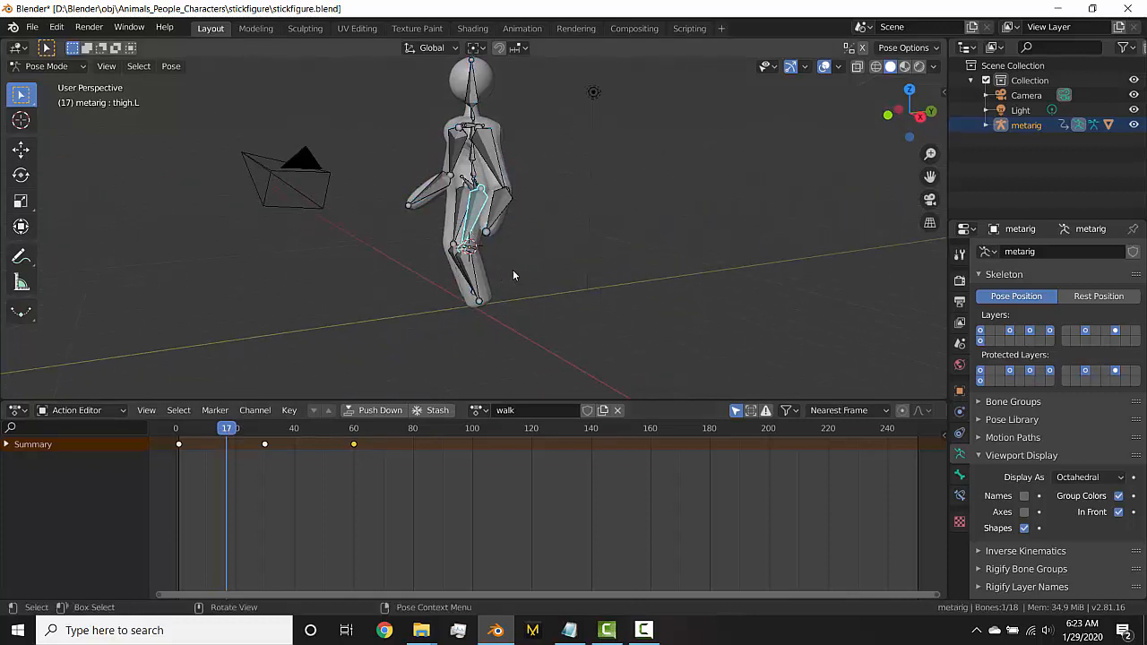
left_click(482, 271)
key("r")
key("x")
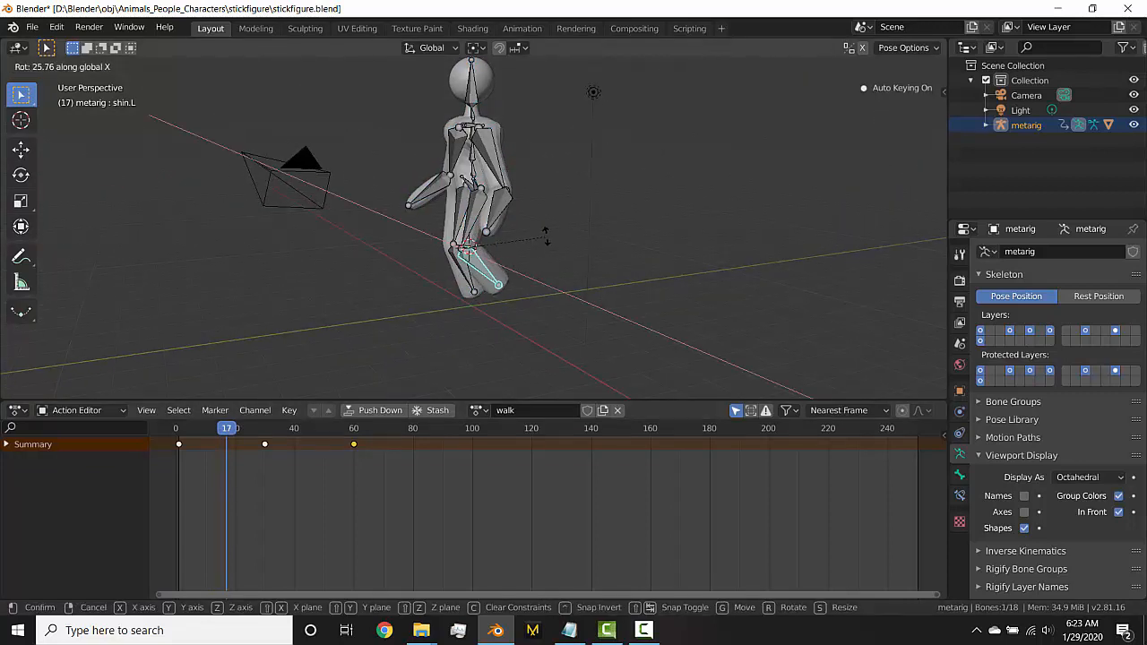
left_click(537, 202)
- Rotate the left thigh around the X axis at frame 17 until it is nearly vertical
left_click(482, 215)
key("r")
key("x")
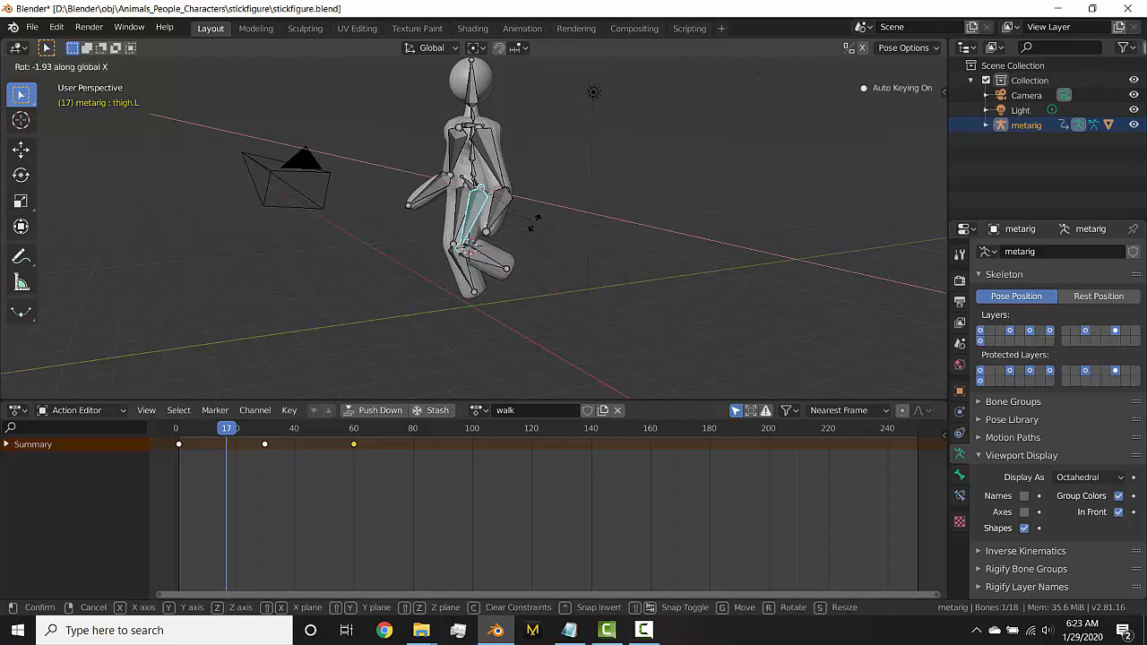
left_click(445, 208)
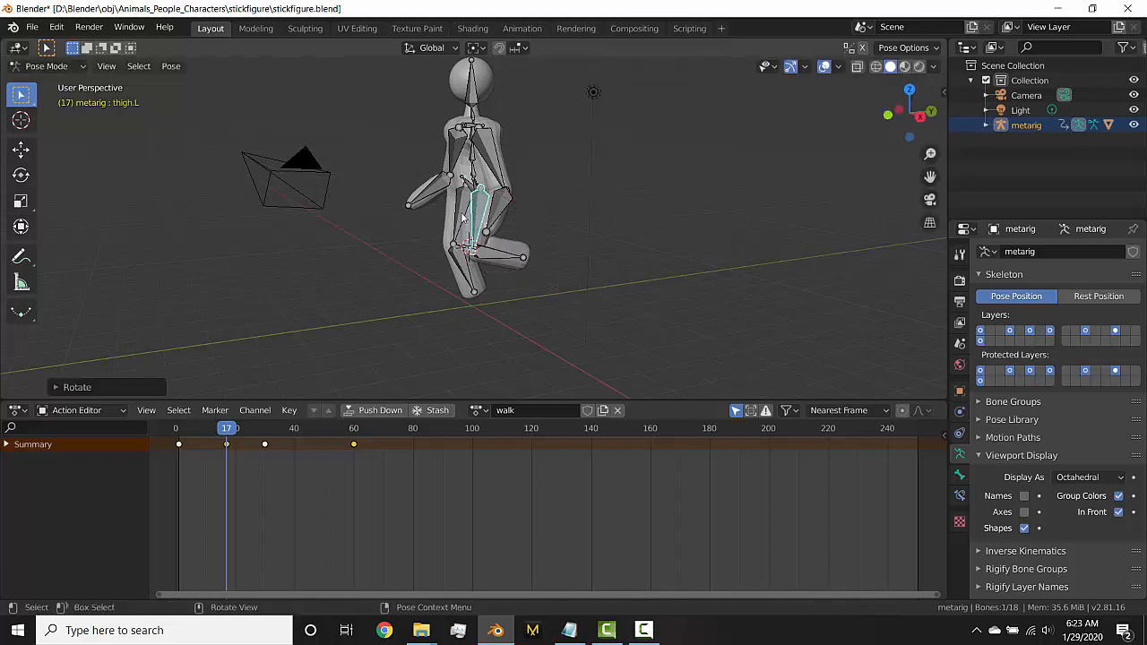
- Clear the rotation of the right thigh and right shin at frame 17 to straighten the supporting leg
left_click(463, 217)
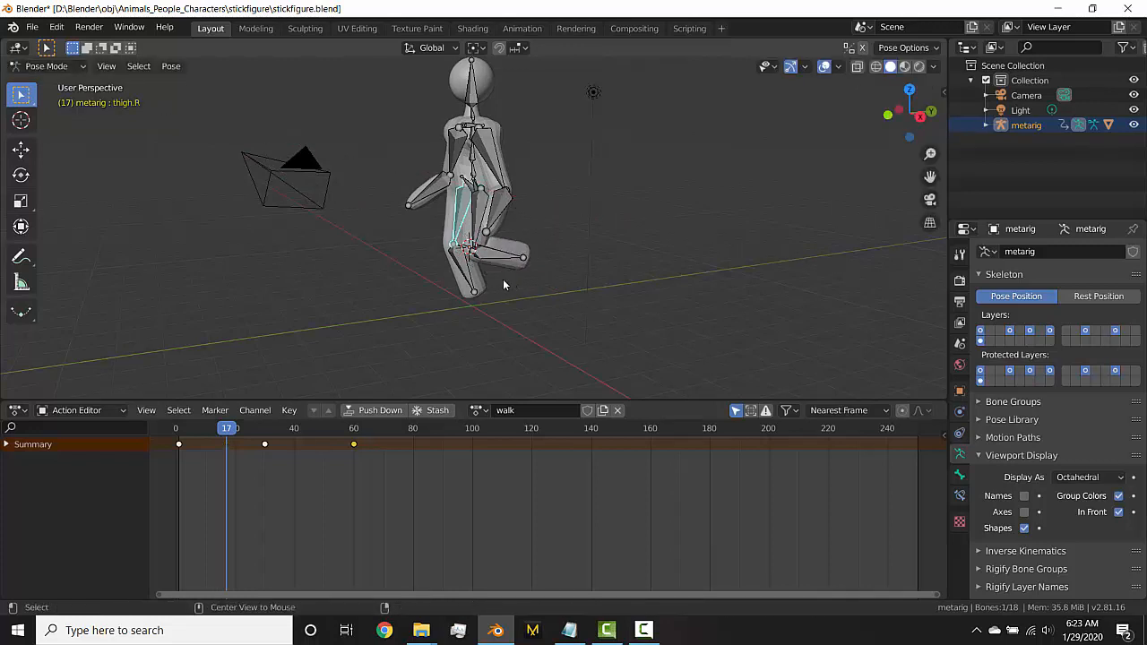
key("alt+r")
left_click(469, 273)
key("alt+r")
- Select all the bones, scrub the frames just before the passing pose to check the motion, and return to frame 17
mouse_move(477, 254)
middle_mouse_down()
mouse_move(511, 259)
mouse_move(479, 272)
middle_mouse_up()
key("a")
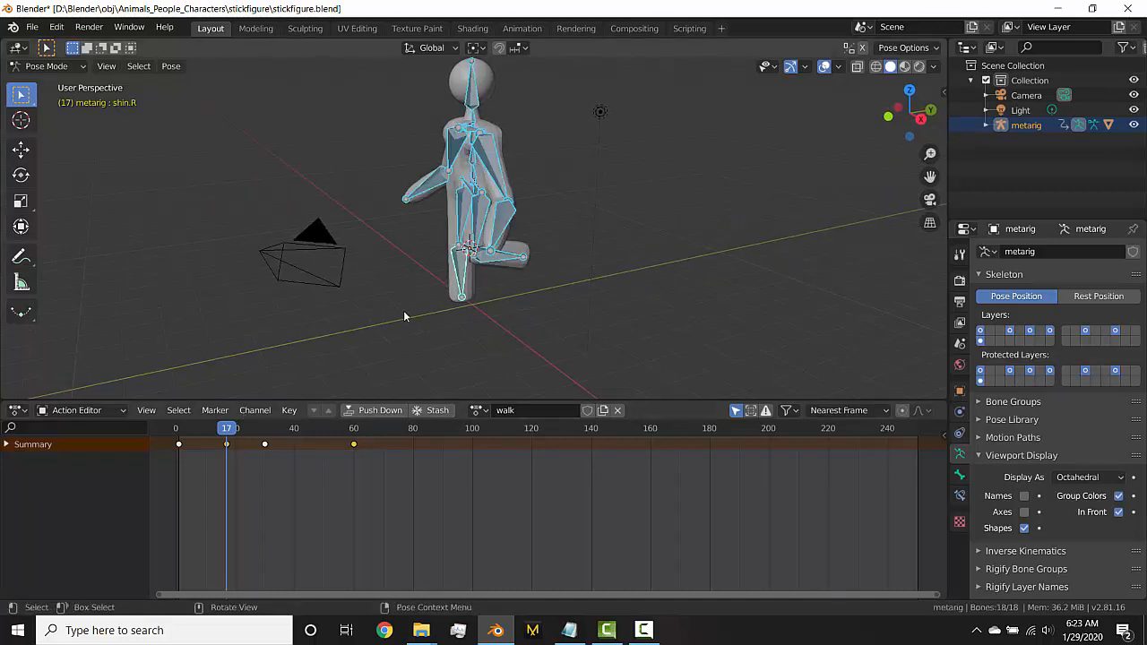
middle_click_drag(397, 317, 276, 396)
mouse_move(226, 432)
left_mouse_down()
mouse_move(185, 432)
mouse_move(212, 432)
left_mouse_up()
left_click(226, 433)
middle_click_drag(422, 232, 466, 166)
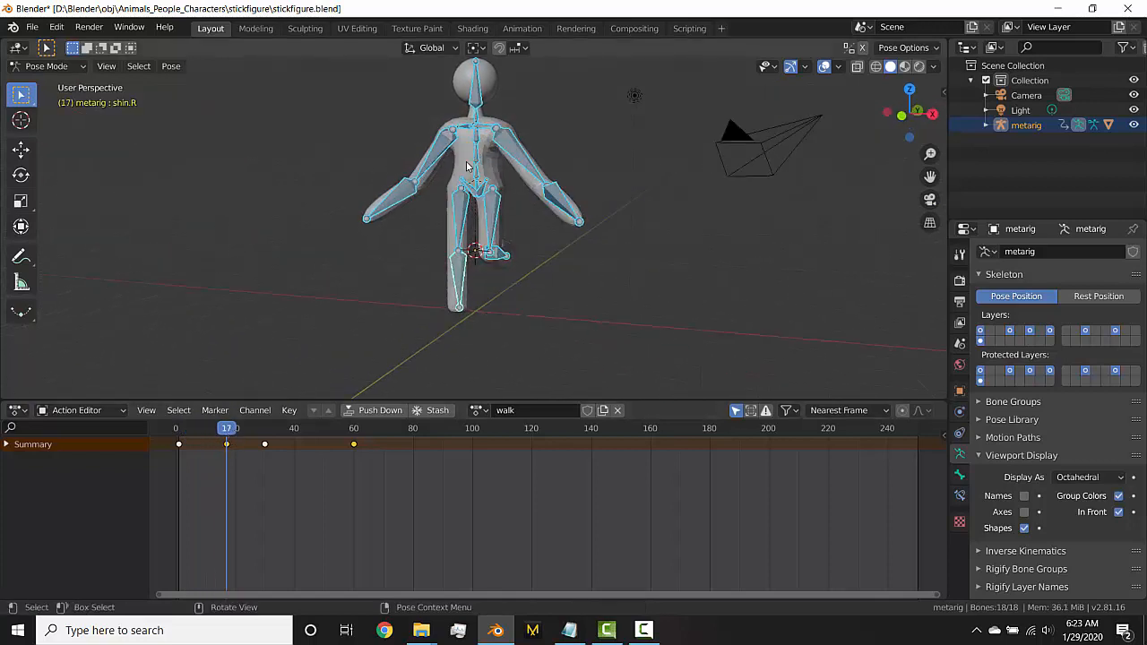
left_click(606, 206)
left_click(495, 175)
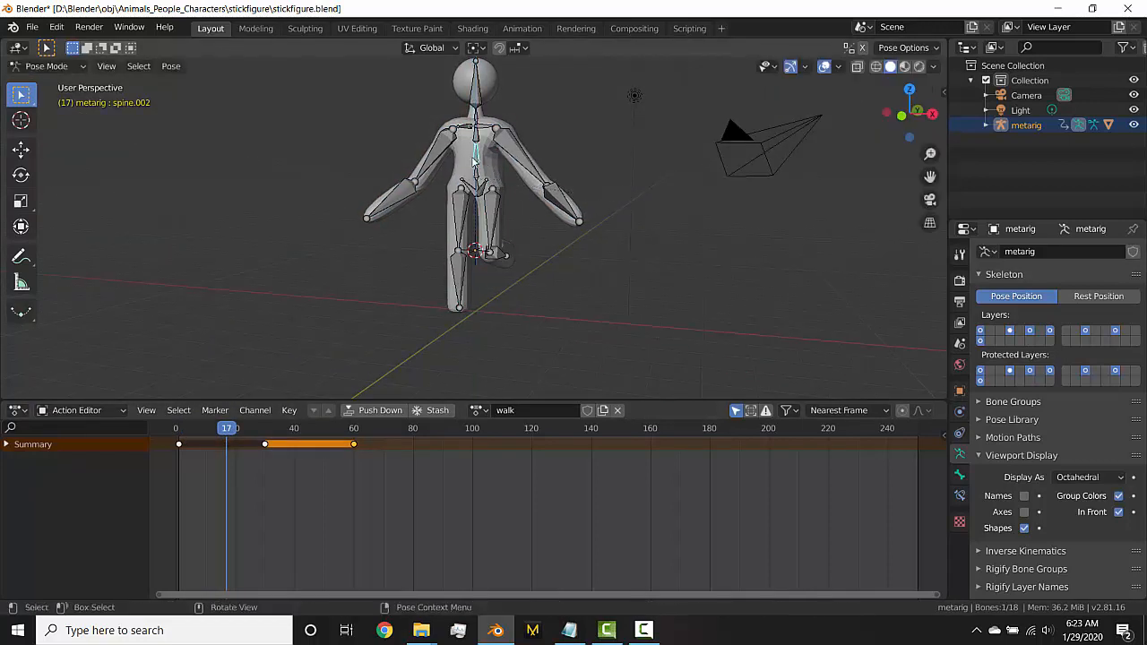
key("r")
key("z")
right_click(484, 163)
left_click(476, 135)
key("r")
key("z")
right_click(491, 224)
- Raise the base spine bone about 0.13 m along the global Z axis at frame 17
scroll(491, 210, "up", 2)
key("g")
key("z")
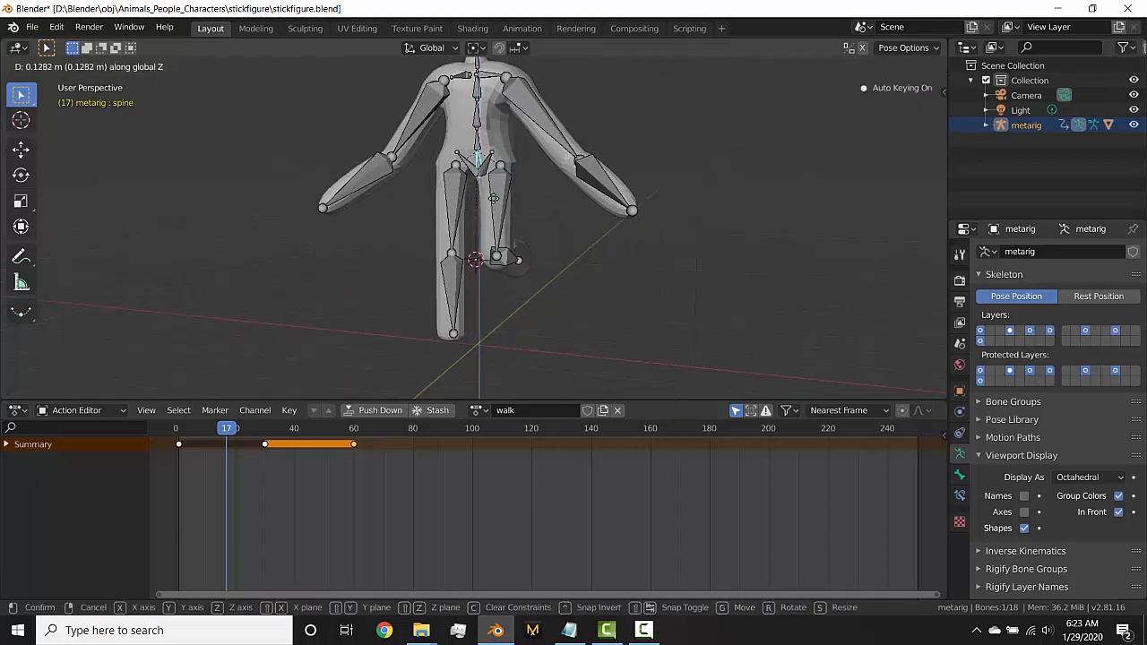
left_click(493, 198)
- Copy the pose of all bones at frame 17 and paste it flipped at frame 45
middle_click_drag(528, 263, 481, 269)
mouse_move(226, 432)
left_mouse_down()
mouse_move(188, 435)
mouse_move(238, 429)
mouse_move(226, 430)
left_mouse_up()
key("a")
middle_click_drag(328, 313, 517, 232)
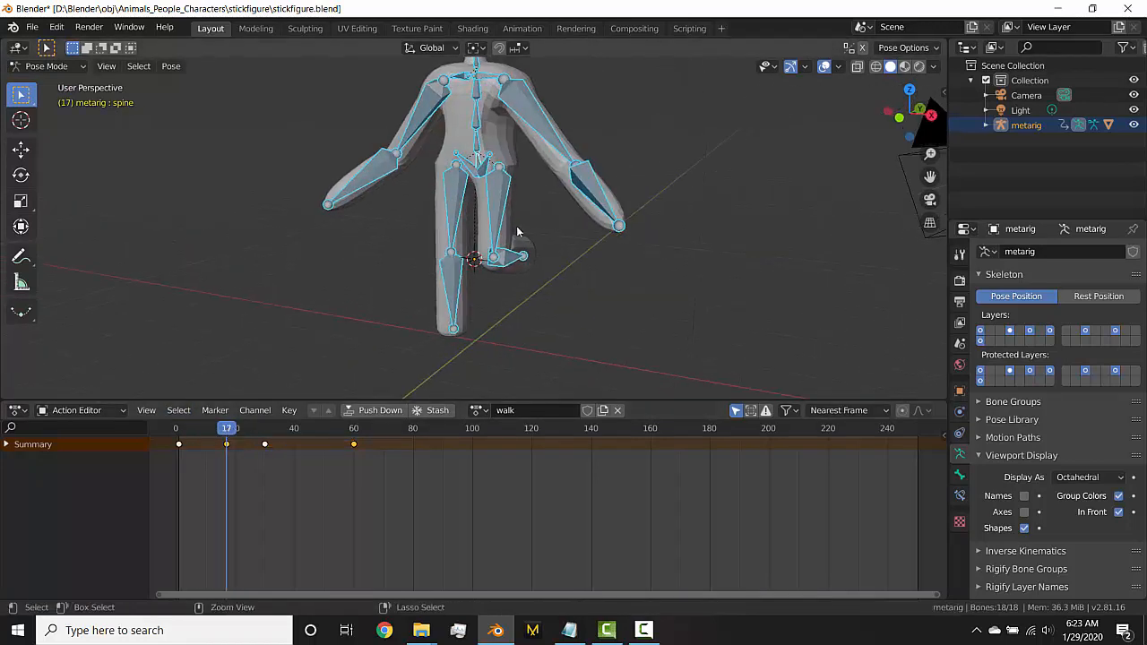
key("ctrl+c")
left_click_drag(231, 430, 310, 445)
key("ctrl+shift+v")
- Play the walk cycle from the start and watch it from the side of the figure
left_click_drag(309, 430, 183, 445)
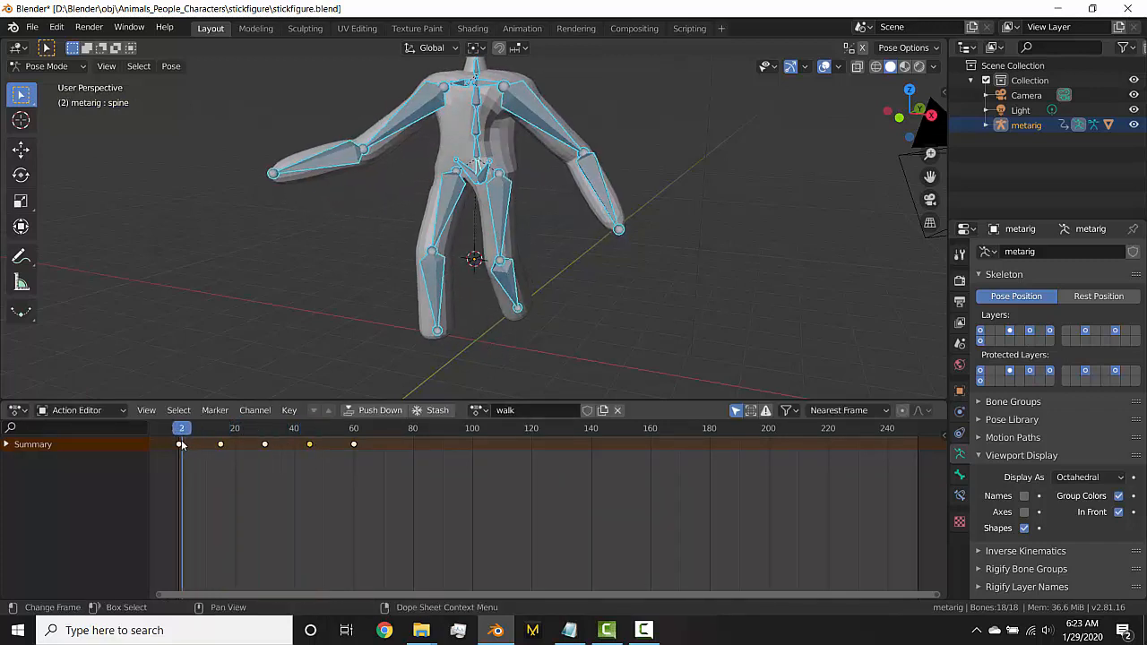
key("space")
middle_click_drag(645, 278, 477, 258)
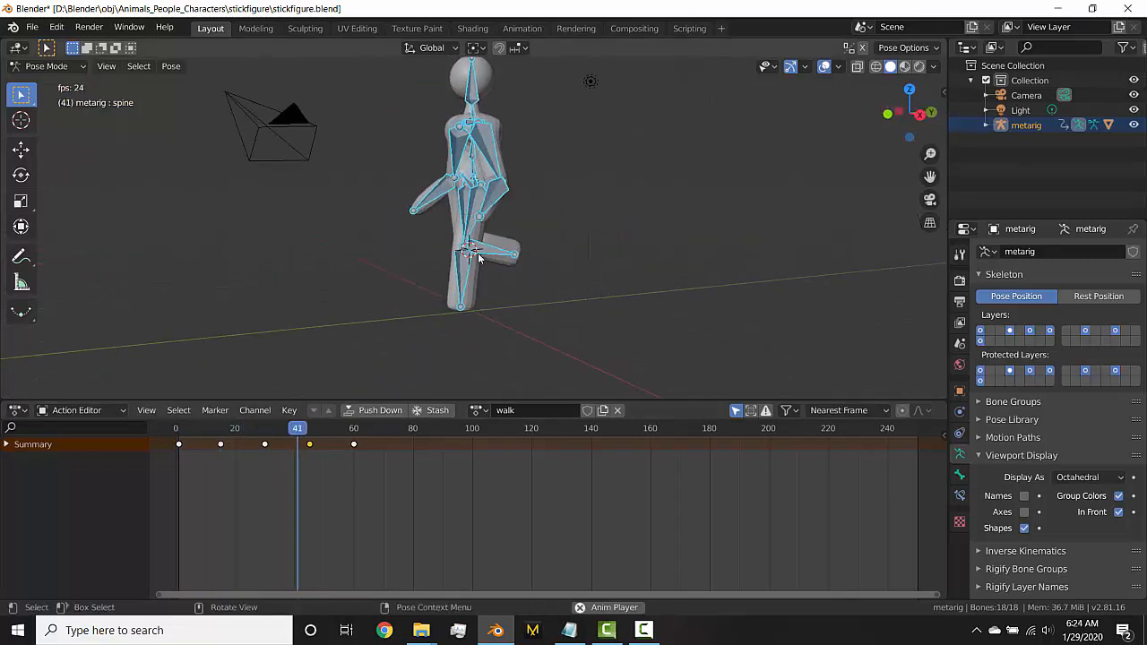
key("space")
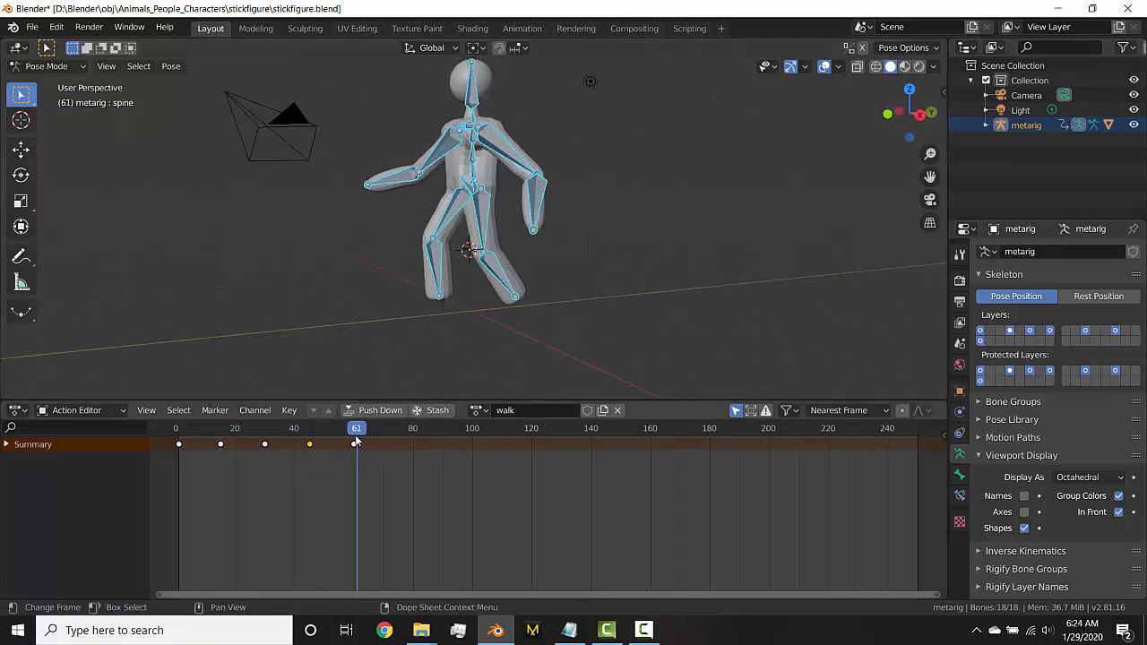
- Scale all the walk keyframes in time from frame 1 so that the cycle ends at frame 24
left_click_drag(288, 441, 179, 453)
key("a")
key("s")
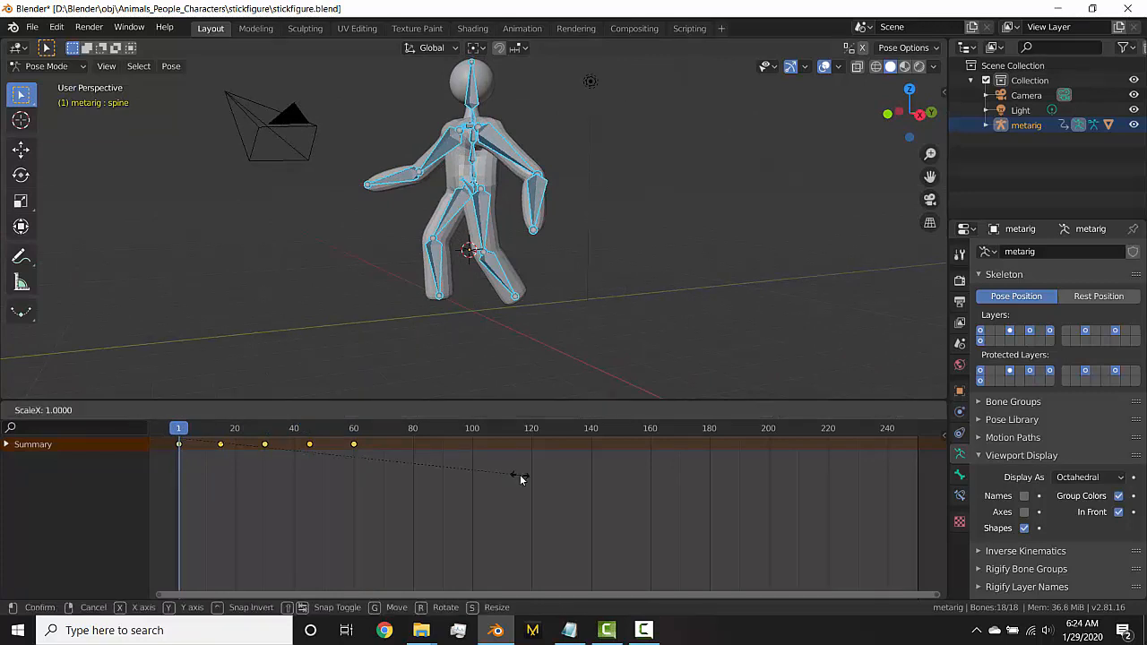
left_click(310, 484)
- Watch Marvelous_08.mp4 from the RENDERS folder in VLC, then return to Blender and play the shortened walk cycle
mouse_move(421, 630)
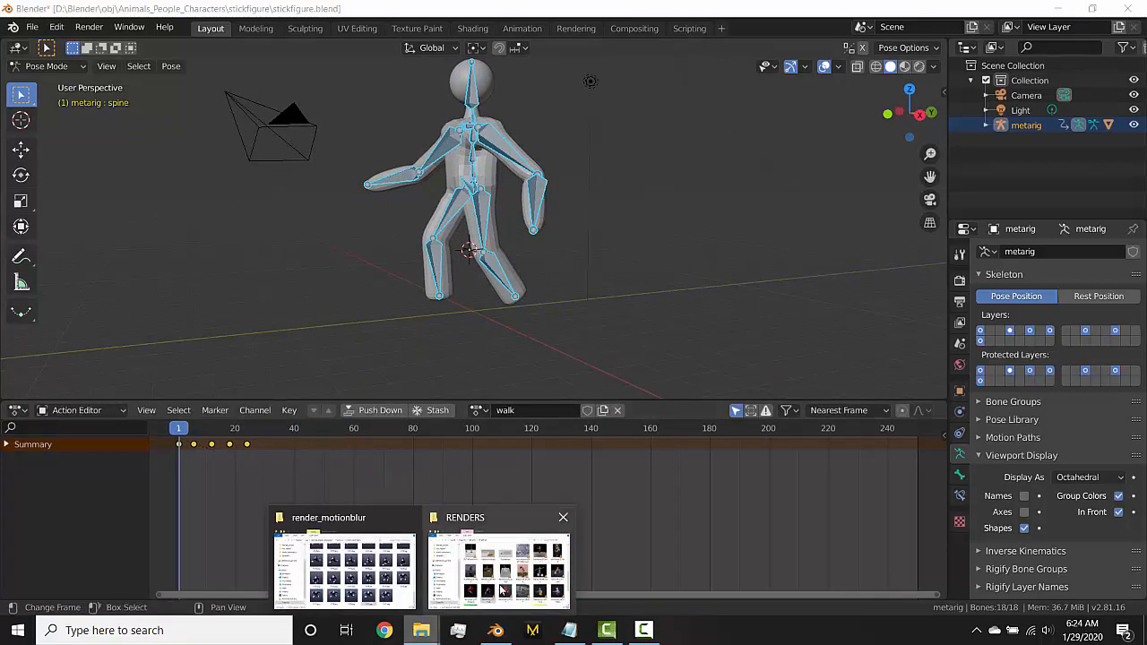
left_click(499, 567)
double_click(886, 445)
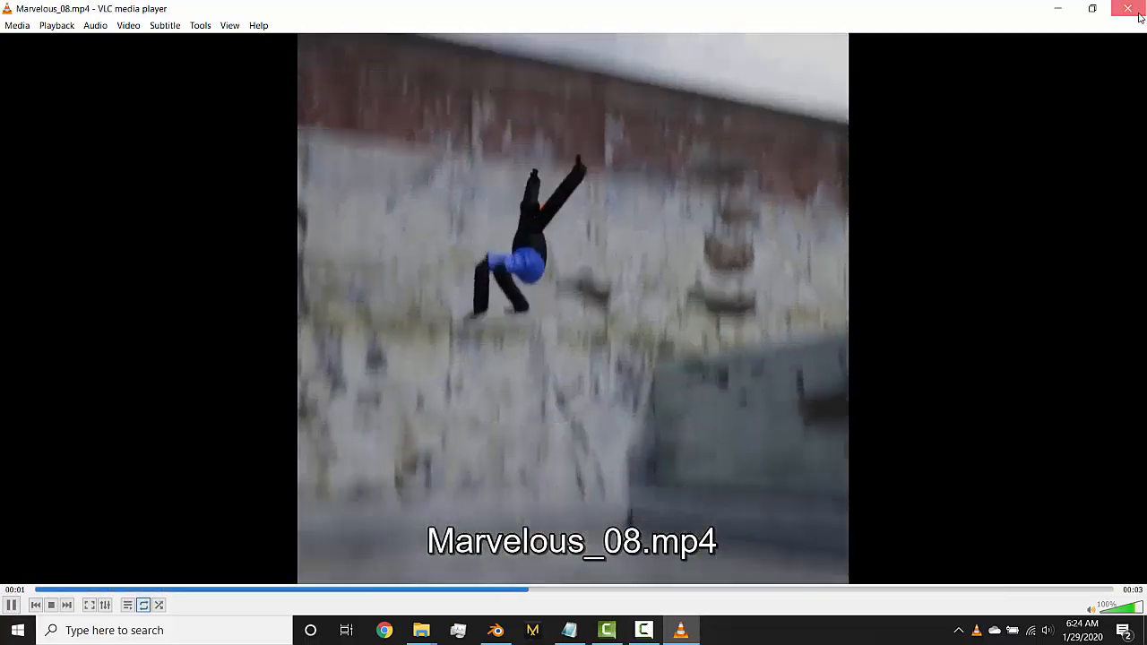
left_click(1139, 13)
left_click(254, 532)
key("space")
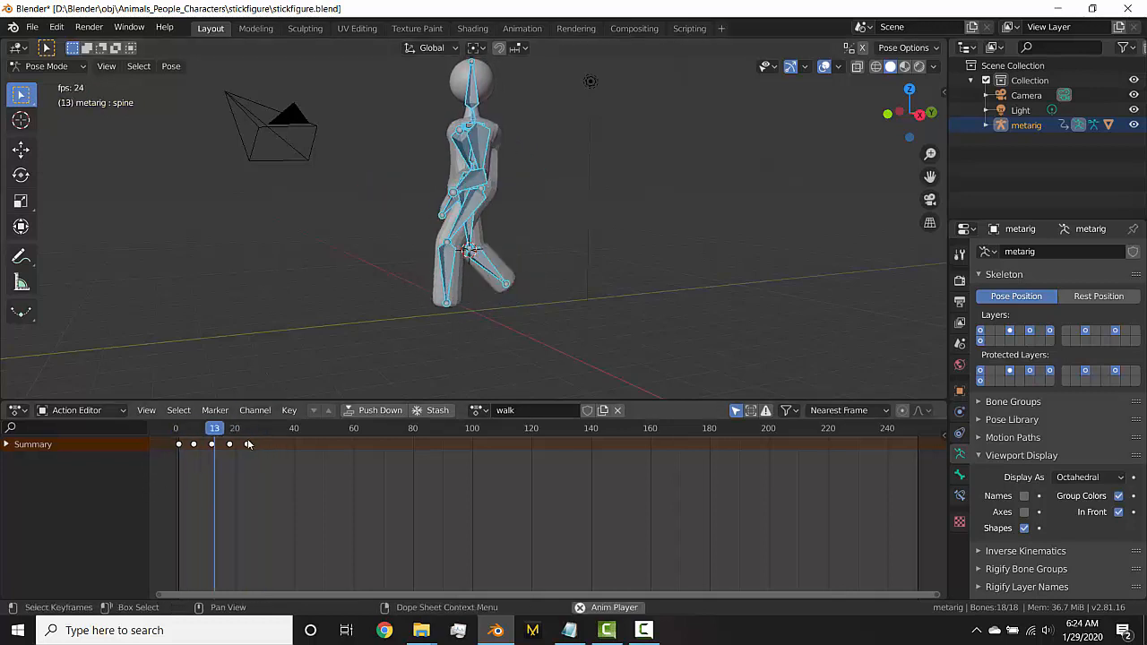
- Switch the lower editor to Nonlinear Animation and push the walk action down into an NLA strip
left_click(18, 410)
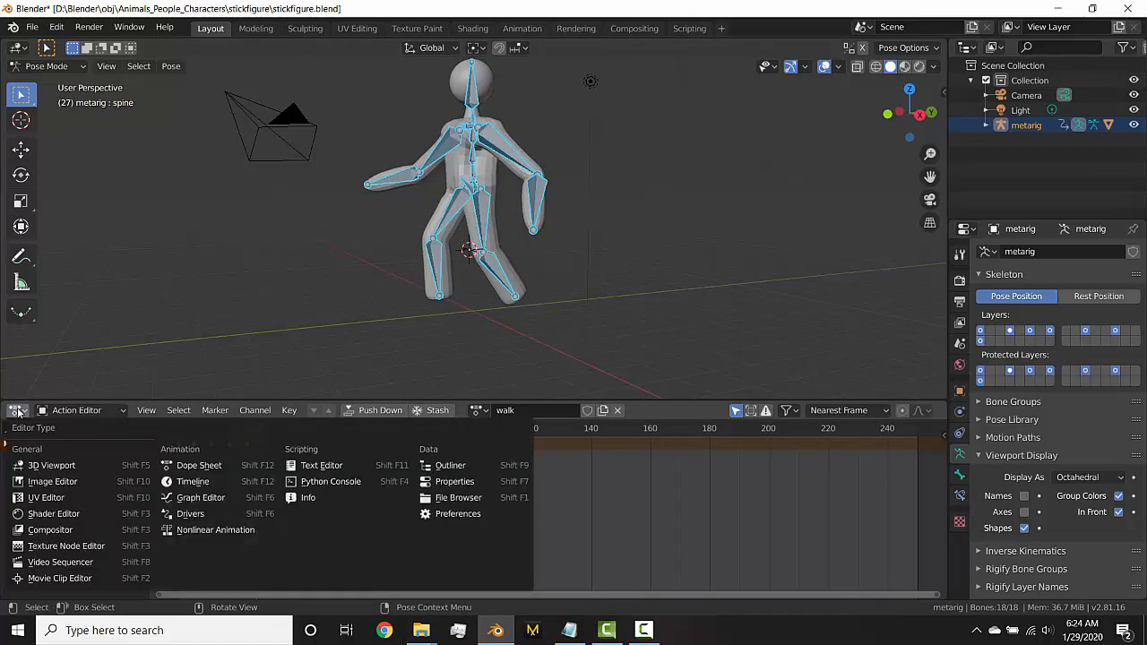
left_click(241, 531)
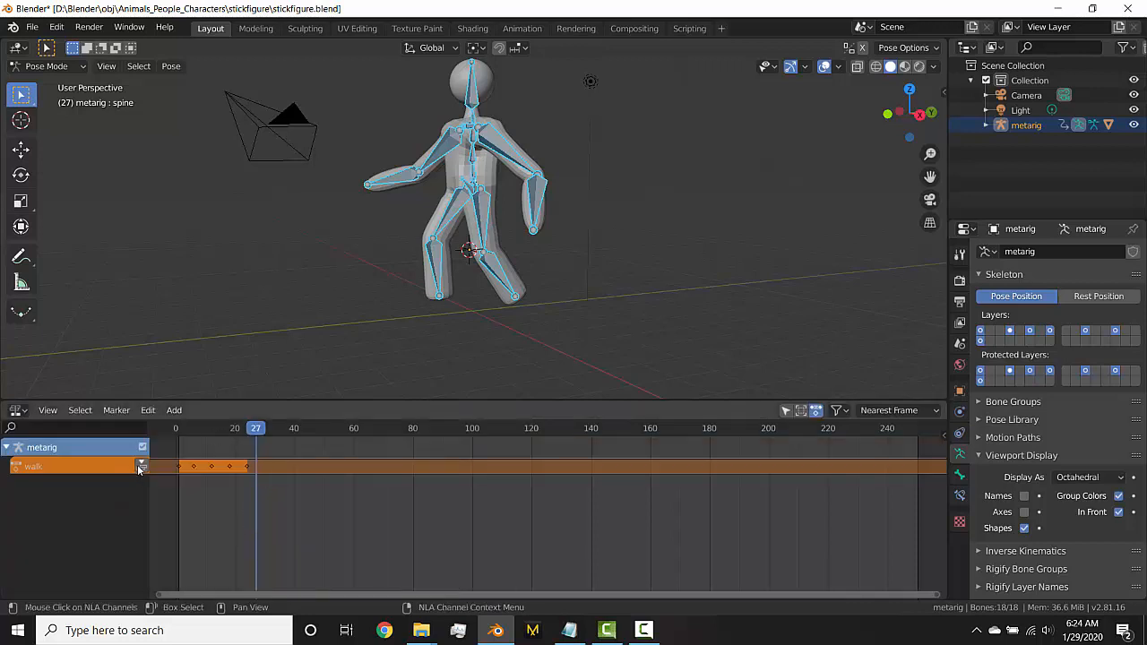
left_click(141, 467)
- Set the walk strip's Repeat value to 5
key("n")
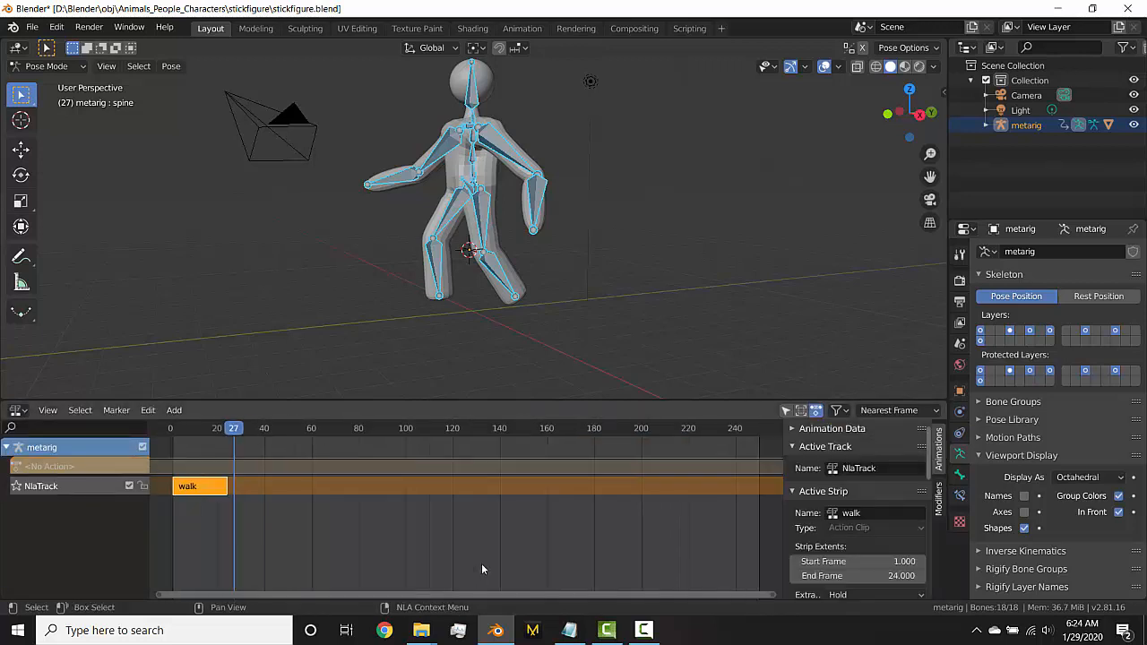
scroll(845, 546, "down", 8)
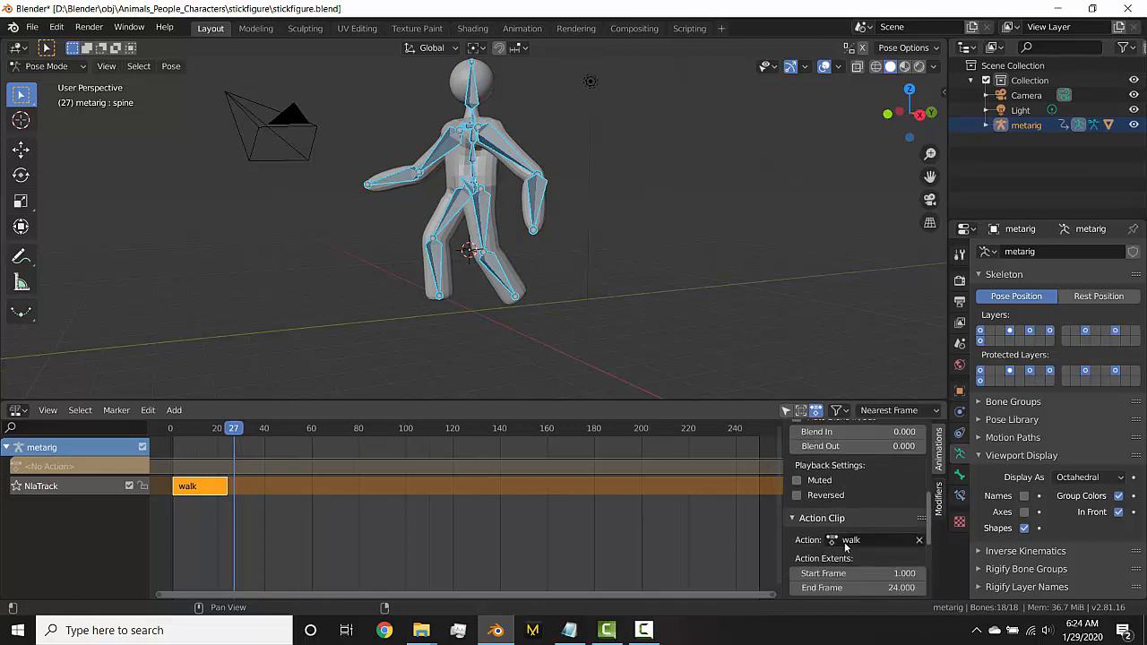
scroll(845, 546, "down", 4)
left_click_drag(847, 511, 889, 511)
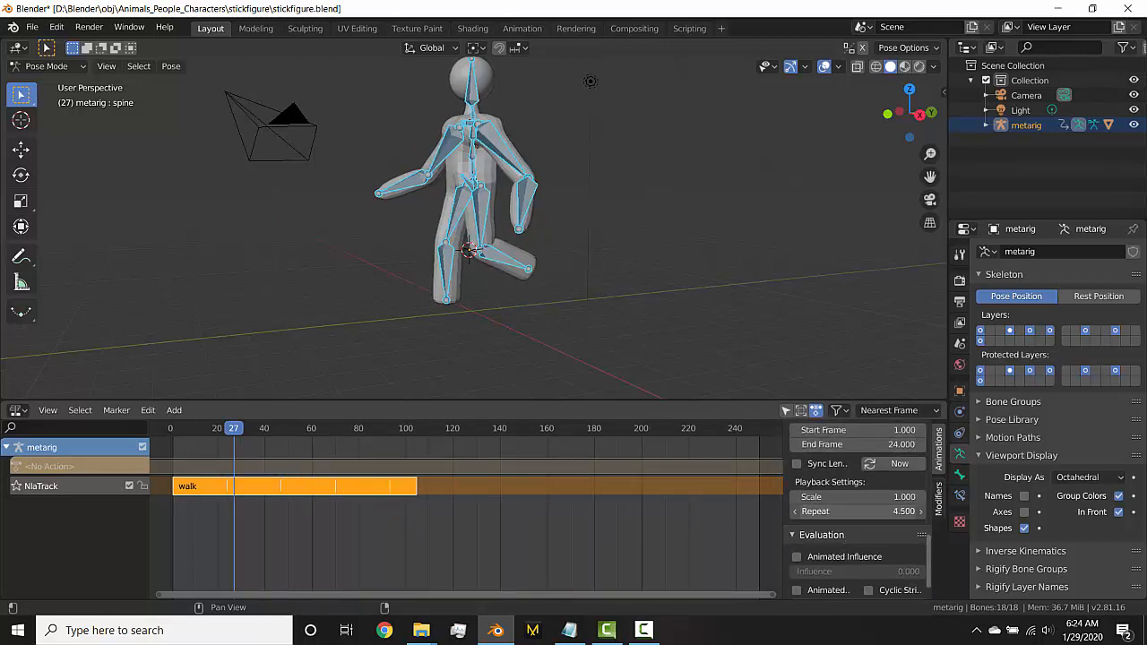
left_click_drag(435, 431, 445, 432)
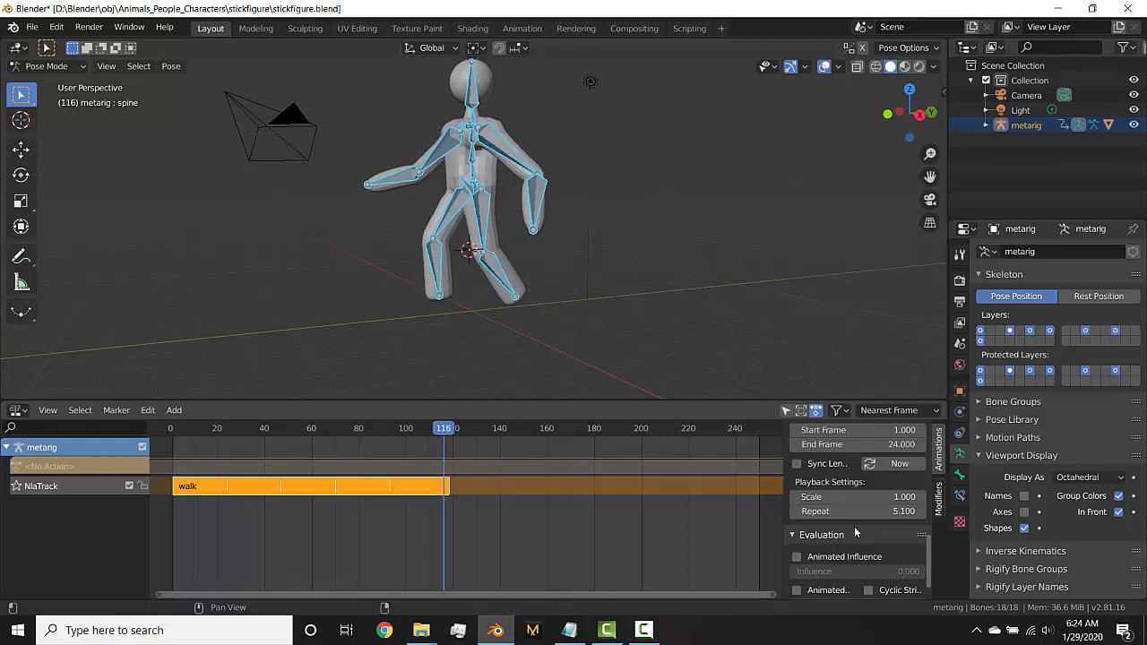
scroll(857, 531, "down", 1)
left_click(885, 492)
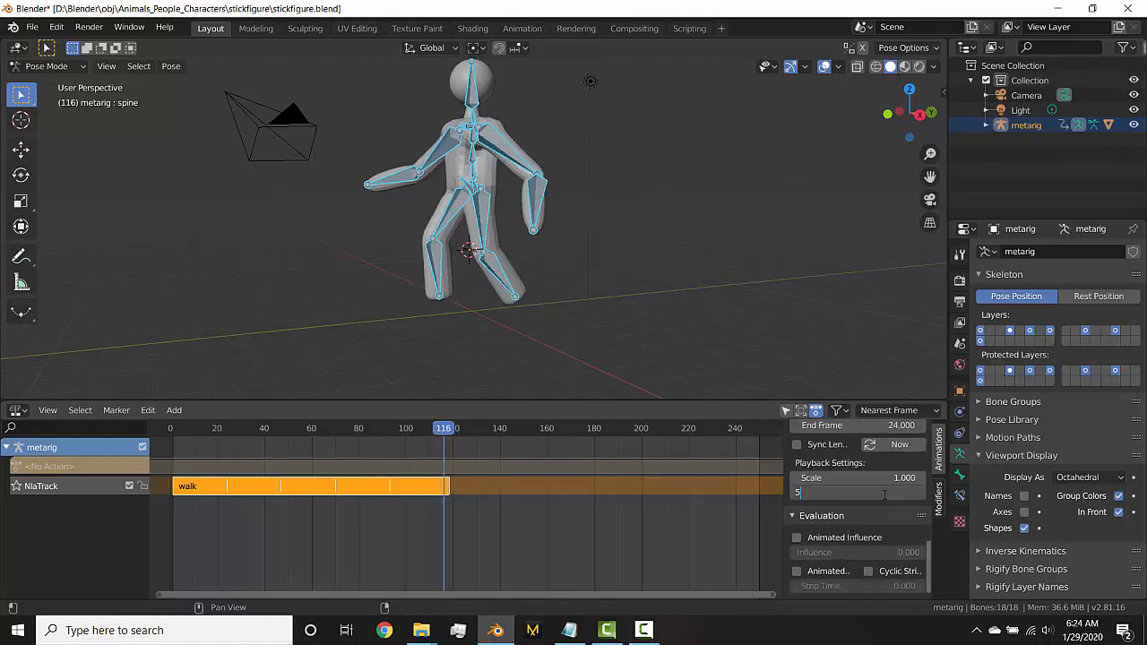
key("Return")
- Set the scene's end frame to 116 and preview the repeated walk by playing and scrubbing it
left_click(960, 301)
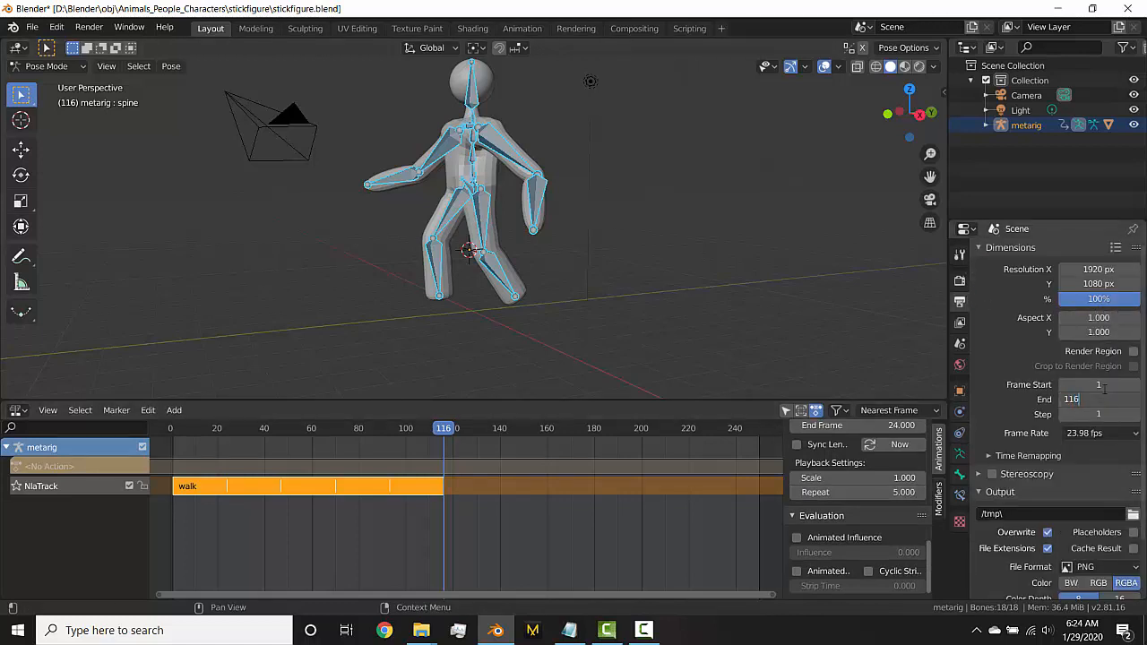
key("Return")
key("space")
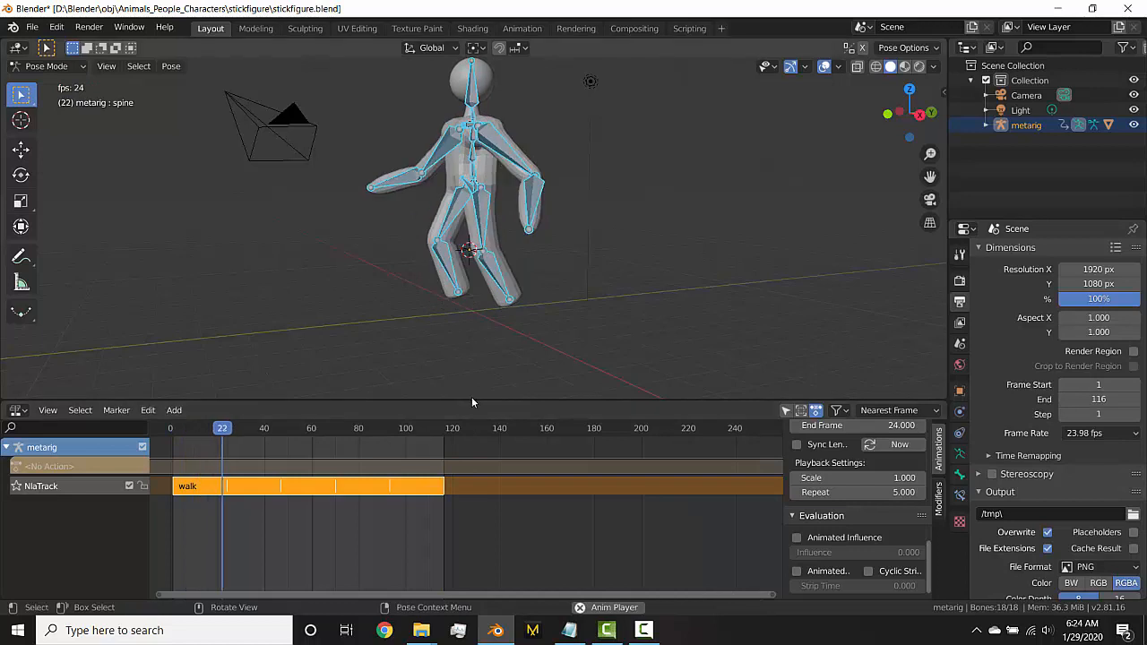
key("space")
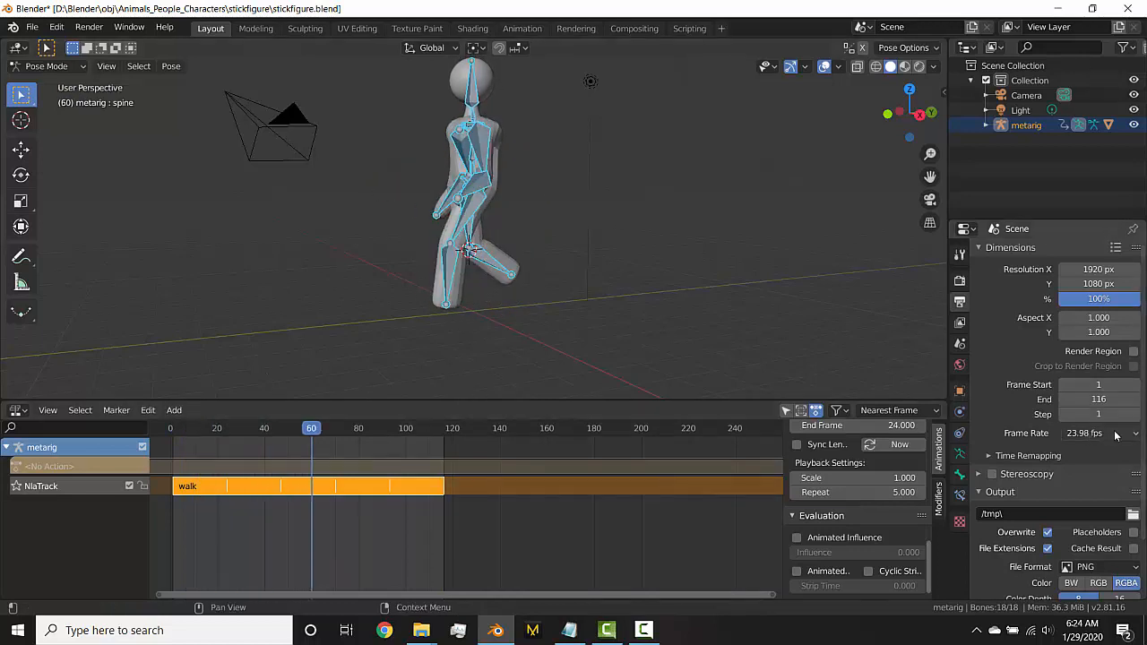
left_click(1095, 434)
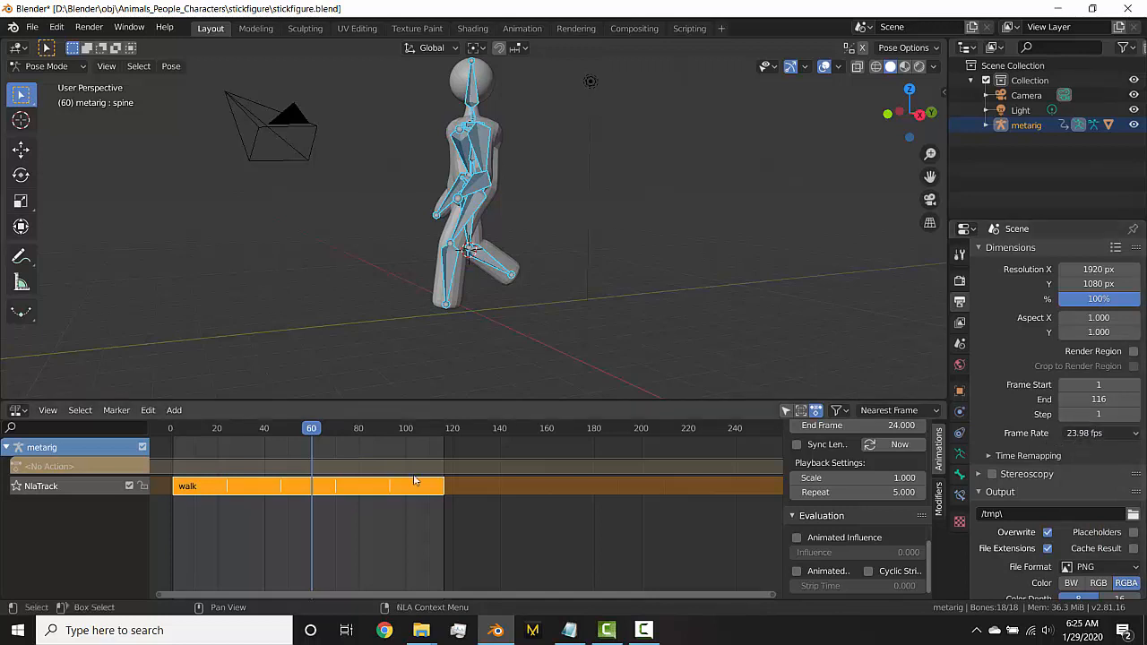
left_click_drag(242, 433, 329, 433)
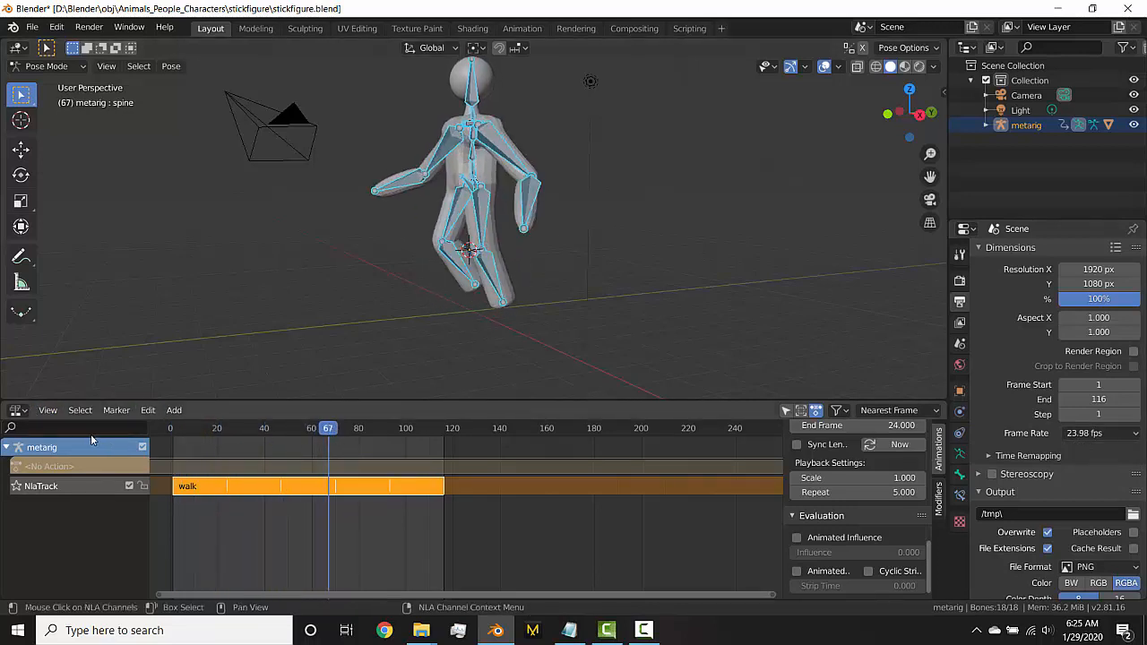
- Return to the Action Editor, go to frame 1 and create a new action named Bake
left_click(16, 410)
left_click(199, 465)
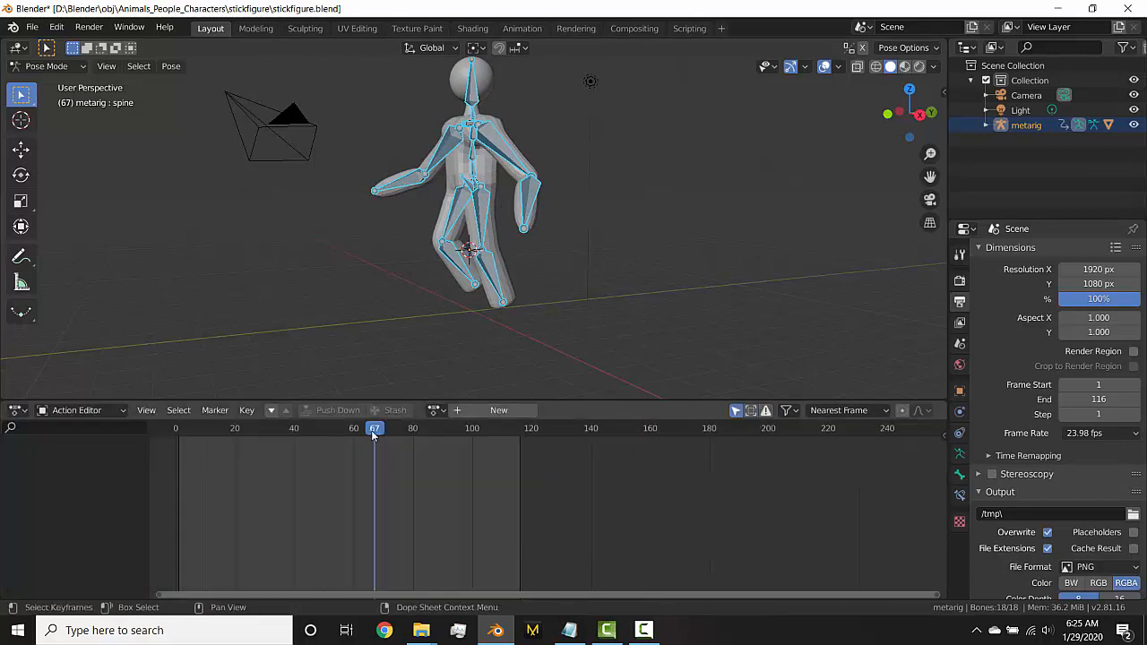
left_click_drag(373, 428, 225, 437)
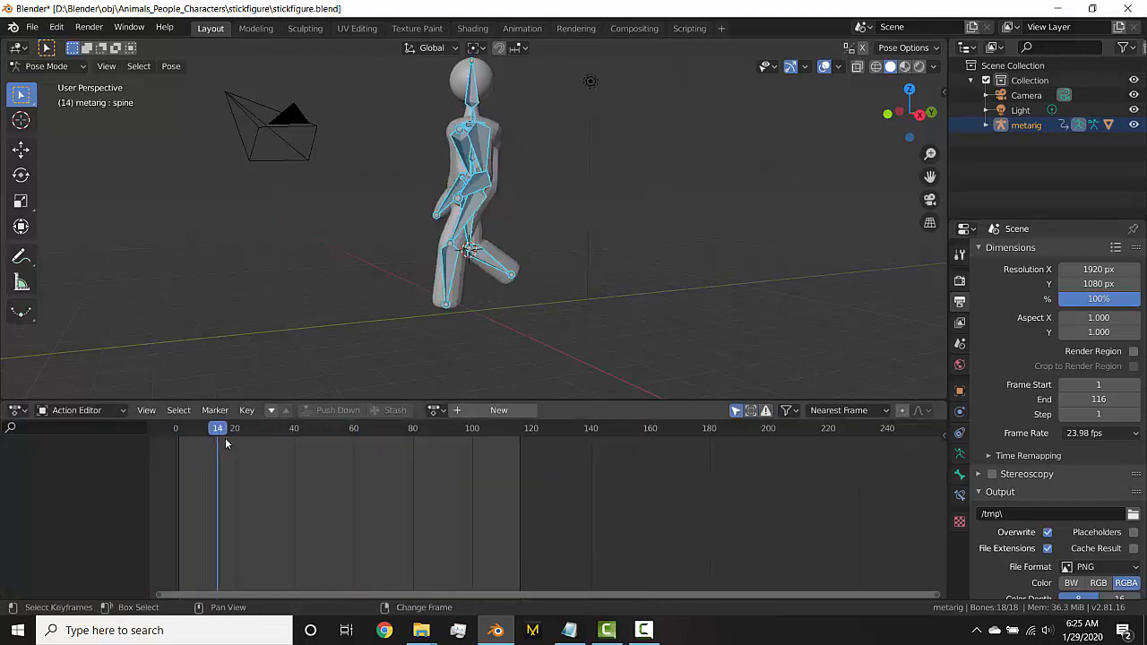
key("shift+Left")
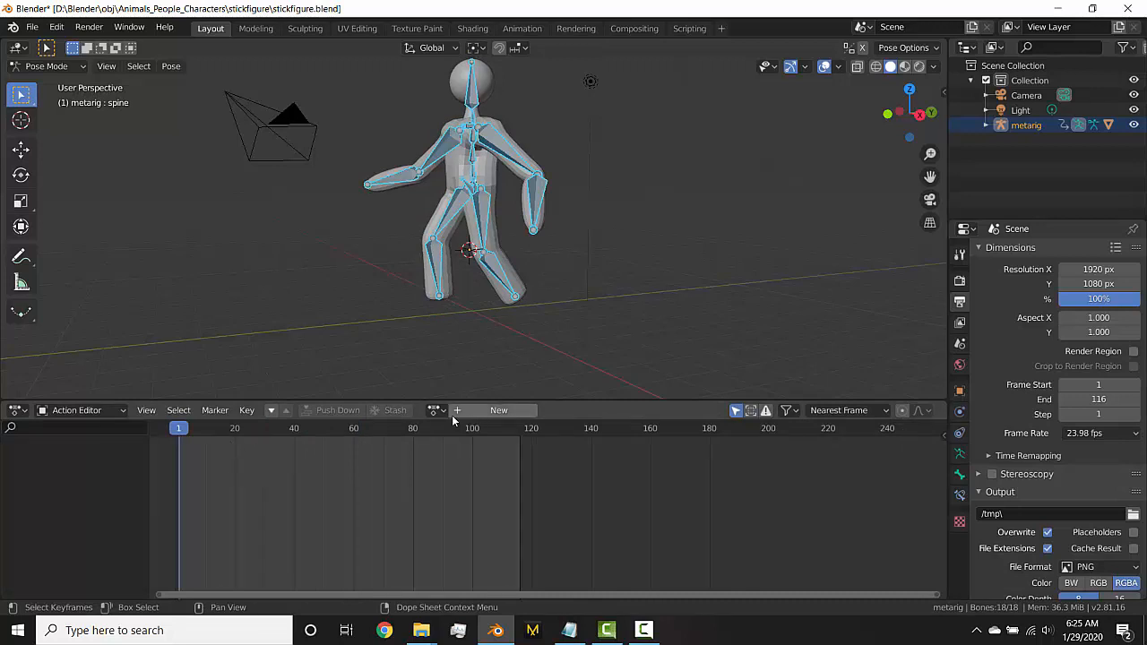
left_click(489, 414)
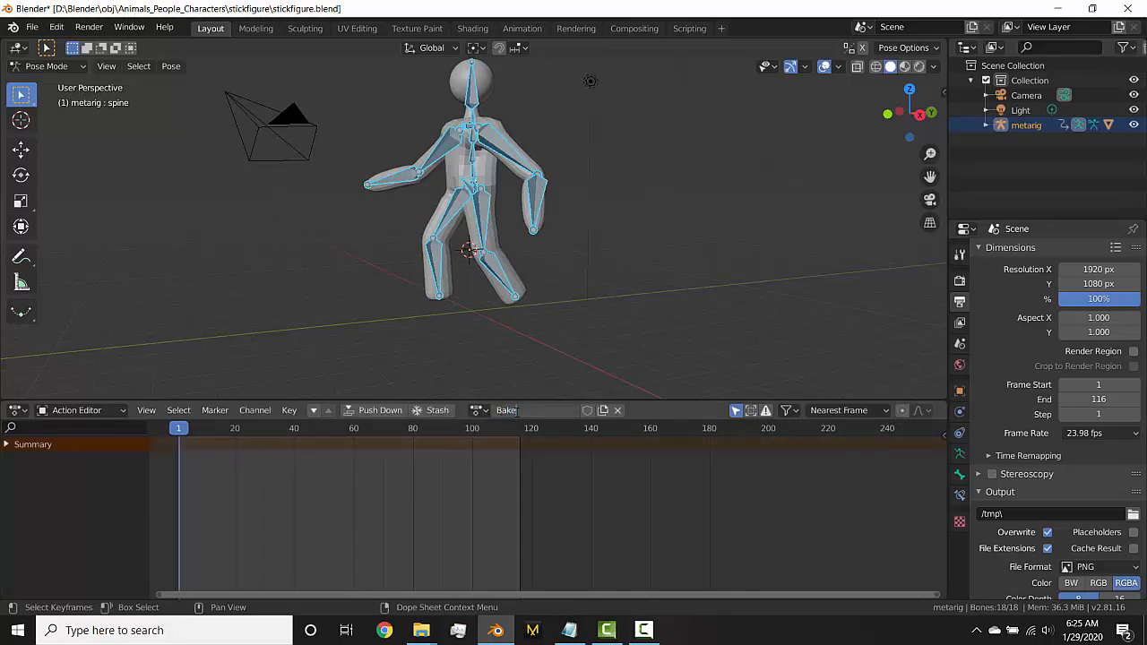
- Bake the selected bones' pose animation from frame 1 to 116 with a frame step of 1
left_click(179, 65)
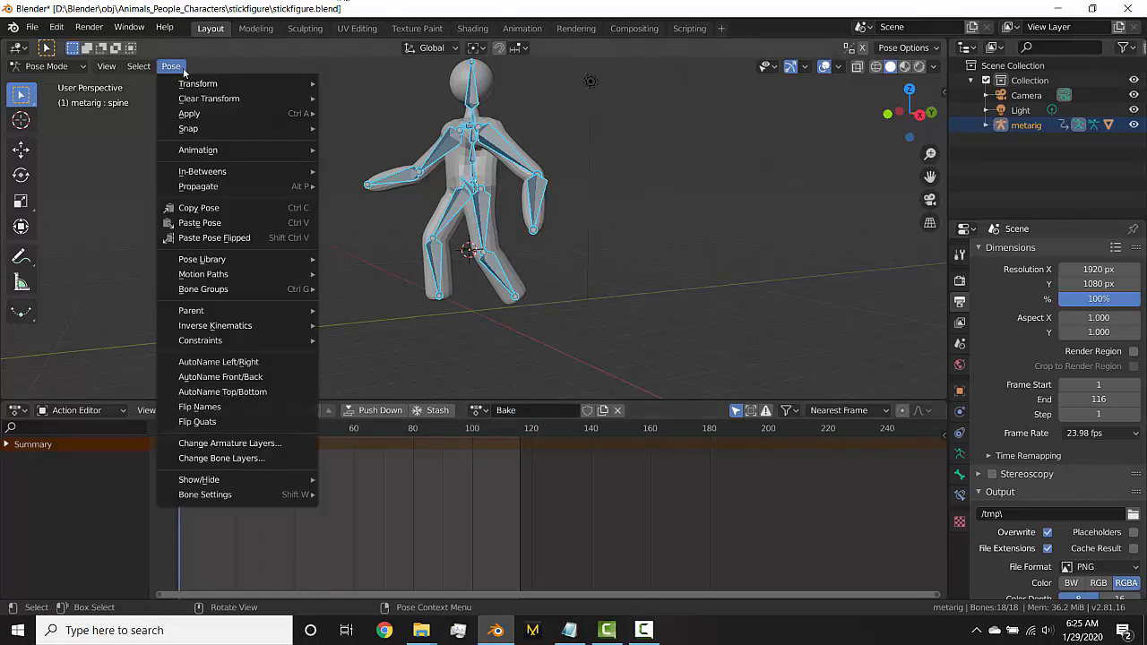
mouse_move(205, 158)
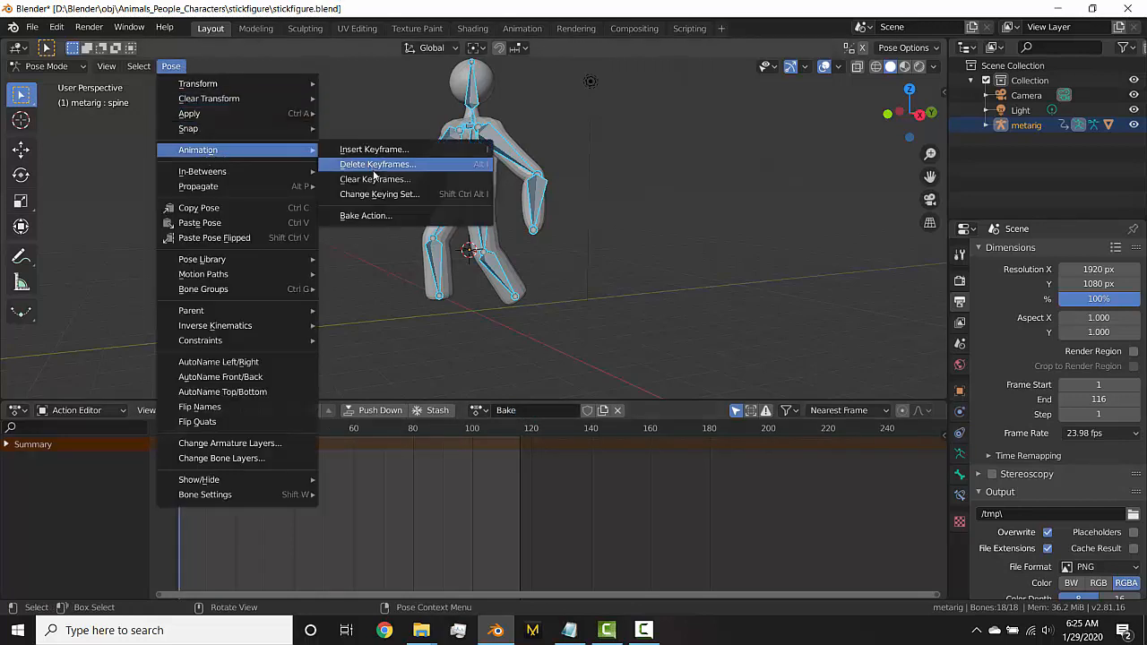
left_click(379, 215)
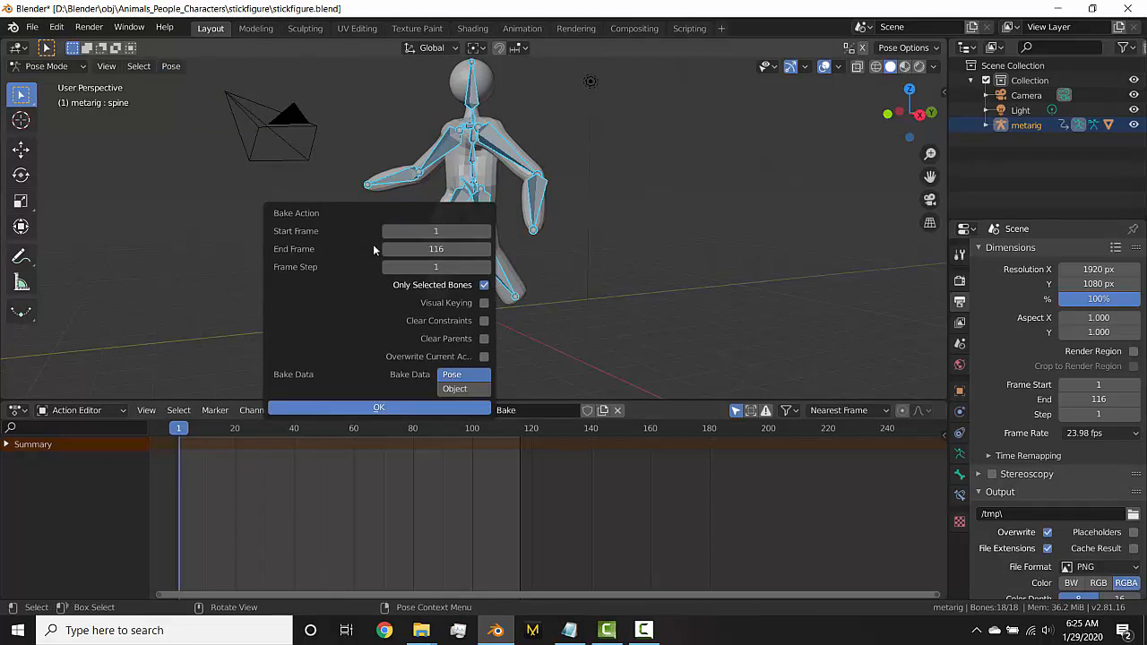
left_click(375, 407)
- Check the baked keyframes for a pelvis bone and for all the bones
scroll(454, 193, "up", 5)
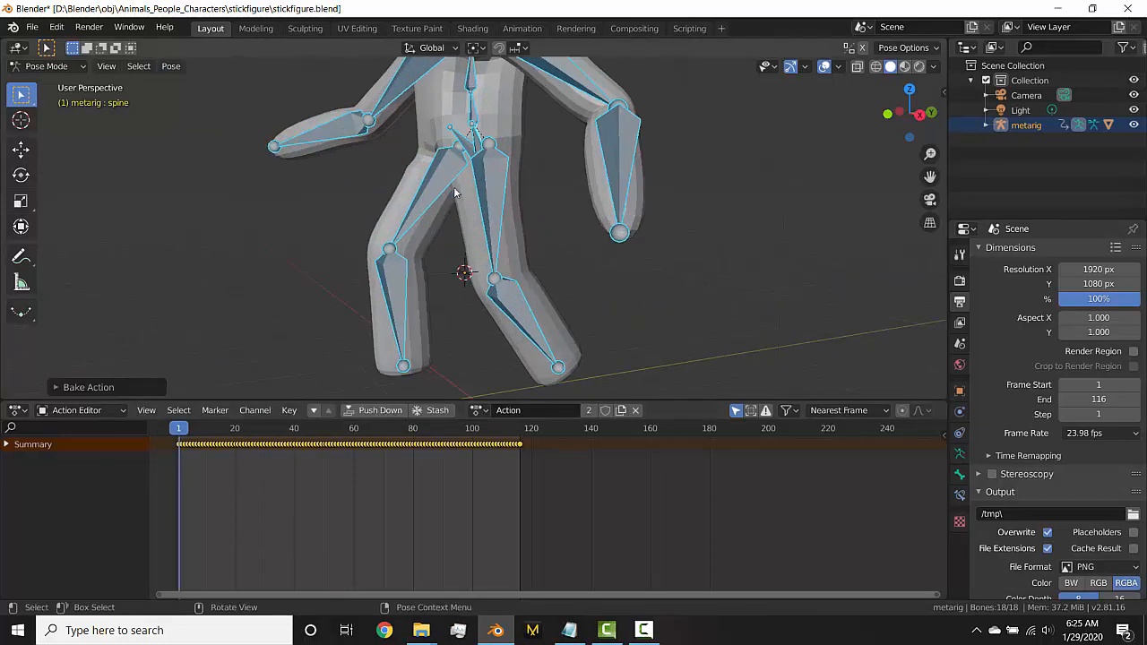
left_click(476, 121)
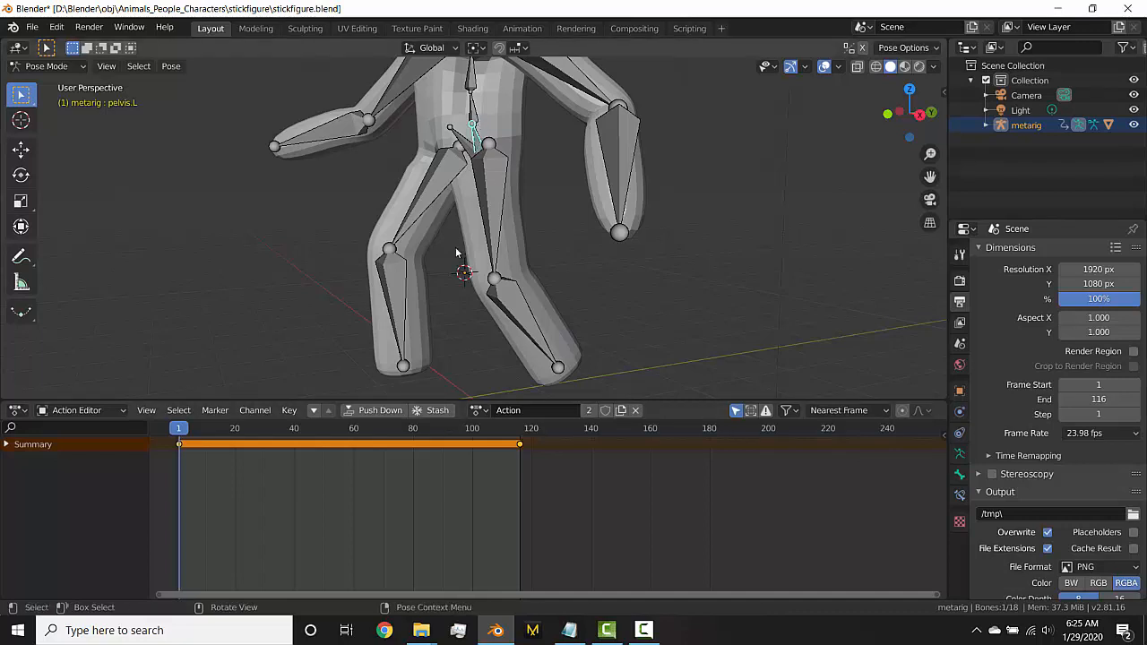
key("a")
scroll(417, 303, "down", 1)
scroll(242, 456, "up", 3)
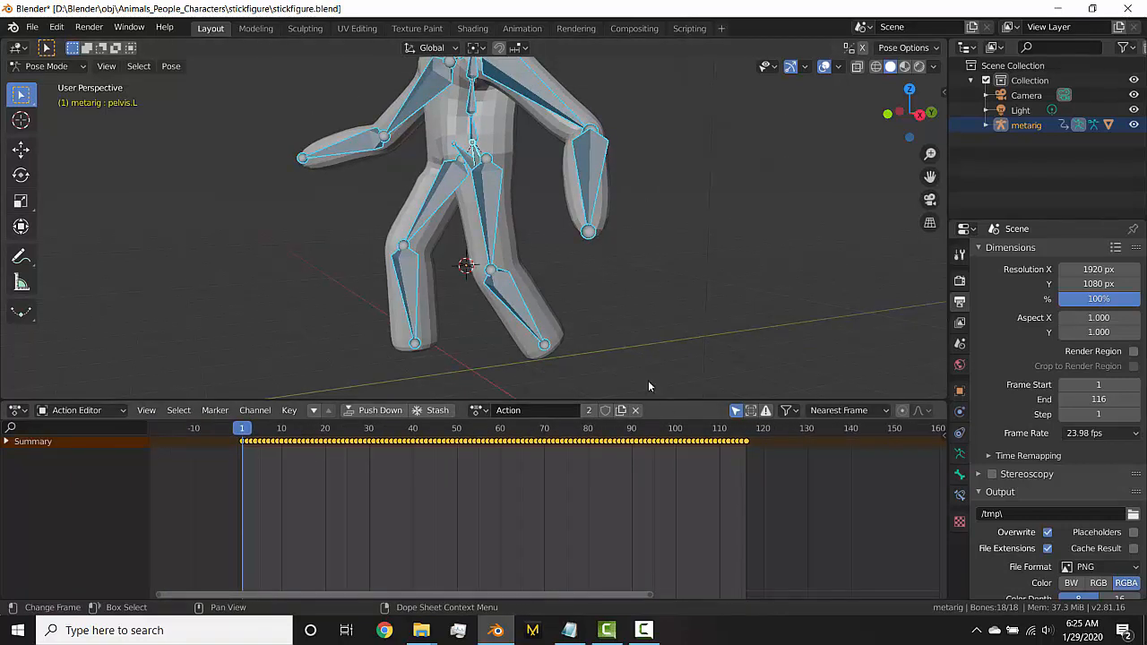
middle_click_drag(648, 387, 502, 179)
- Select the spine.002 bone and rotate it about the X axis at frame 31
left_click(478, 150)
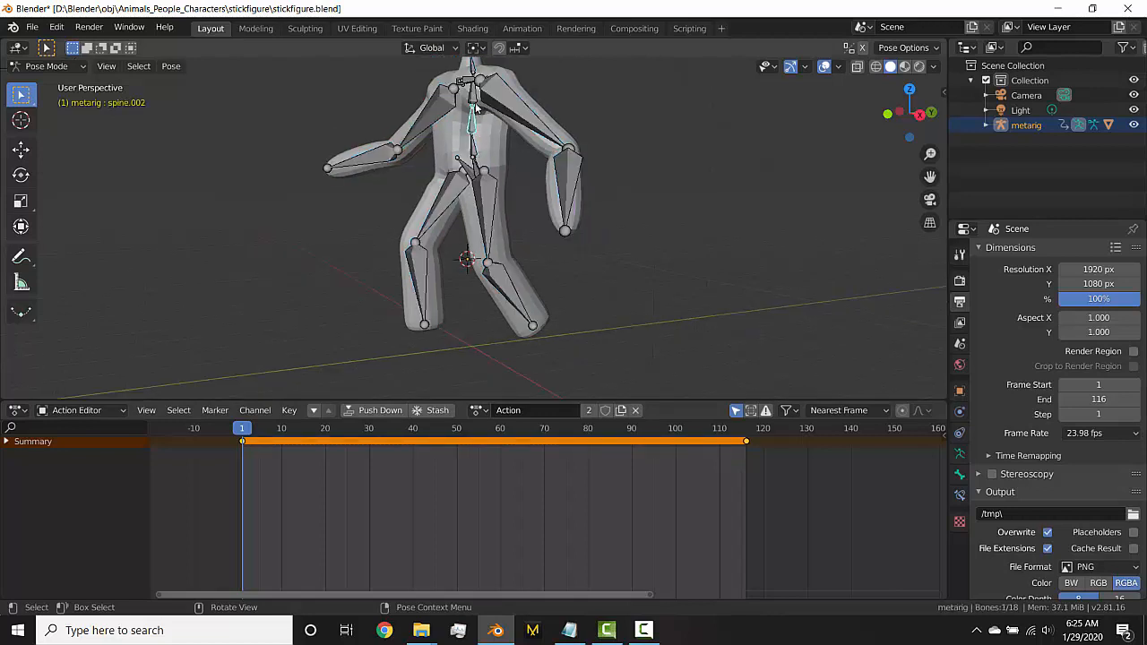
key("space")
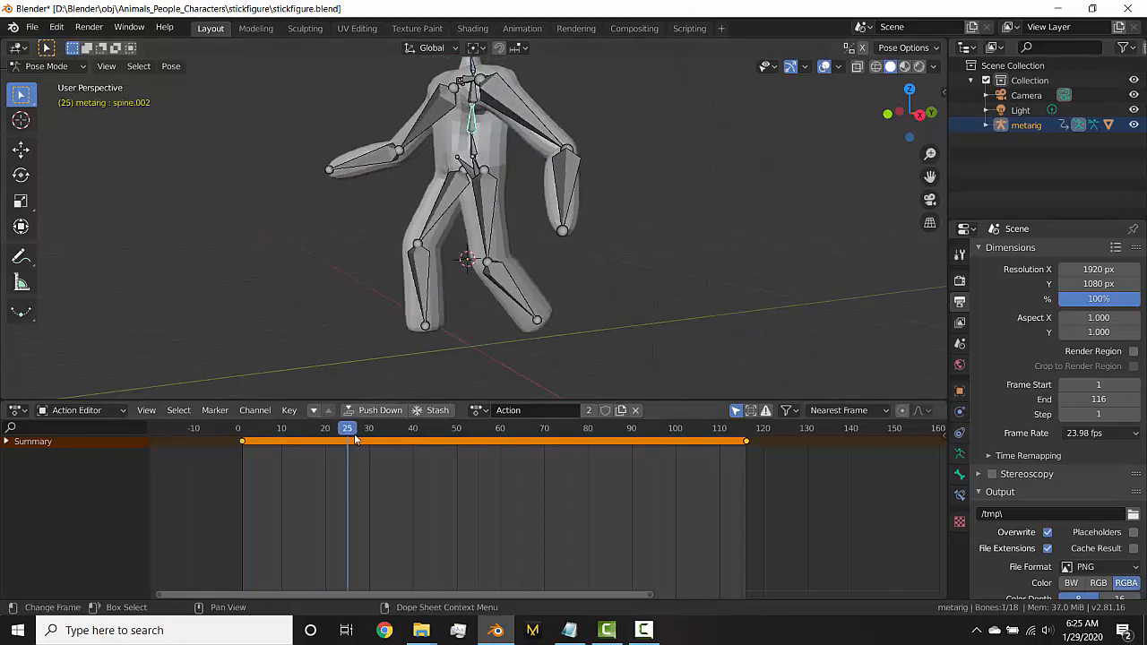
key("space")
key("r")
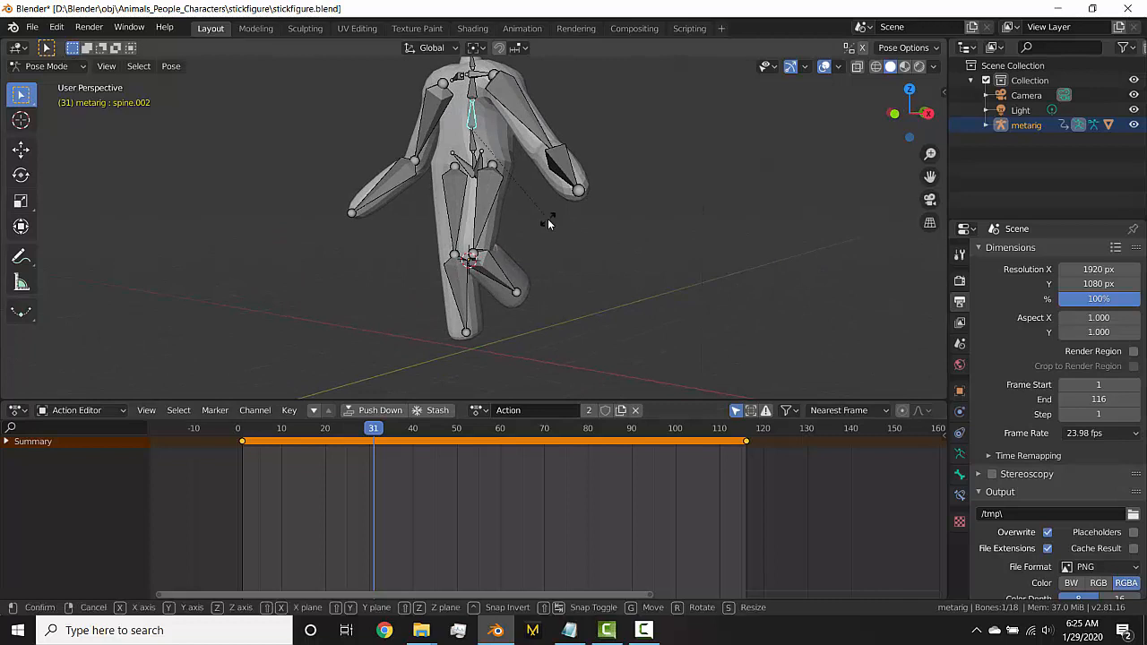
key("x")
left_click(556, 215)
key("space")
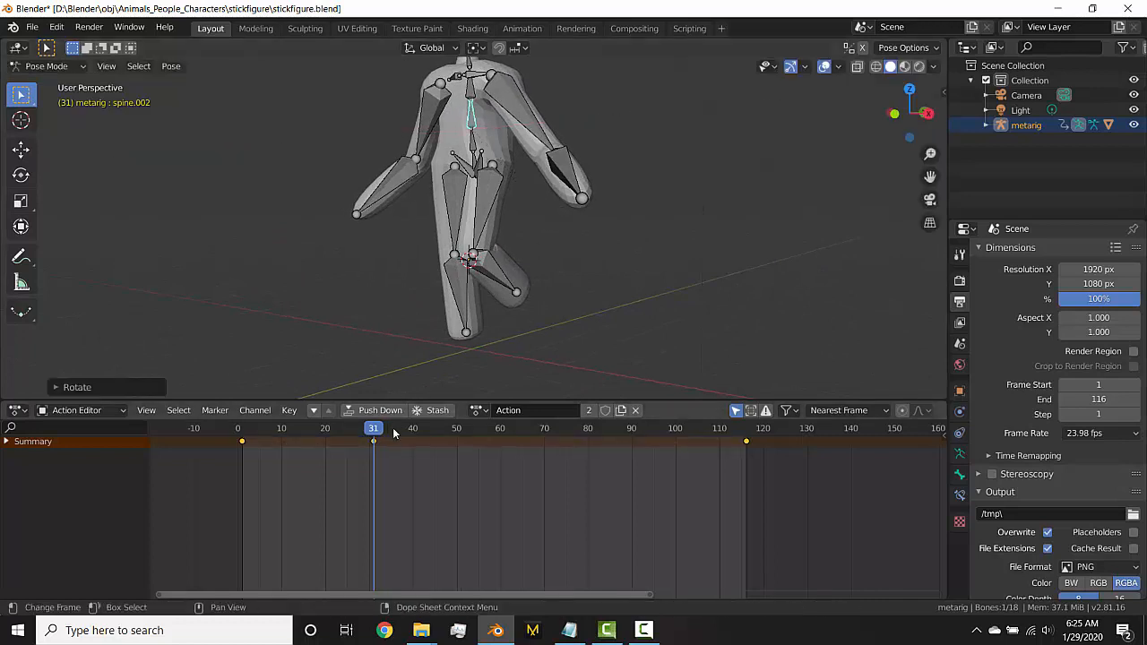
- Rotate the spine.002 bone about the X axis at frame 75 and preview the altered motion back at frame 16
key("r")
key("x")
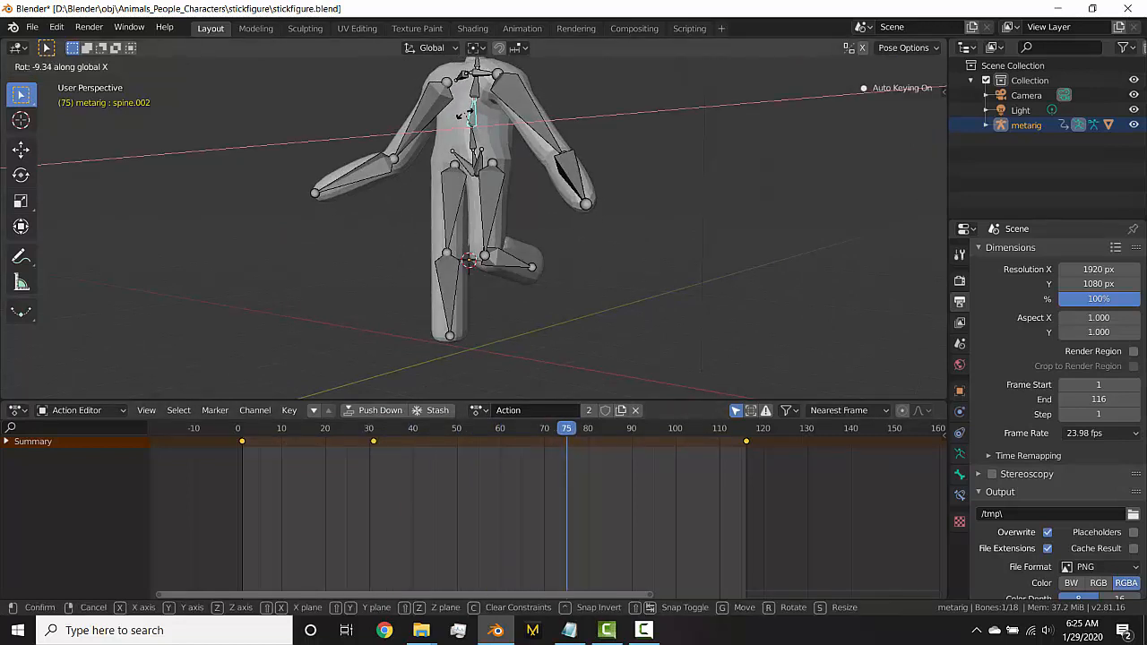
left_click(525, 446)
left_click_drag(525, 430, 307, 436)
key("space")
- Sample the keyframes of all bones and check the spine.002 bone's motion through to frame 112
key("a")
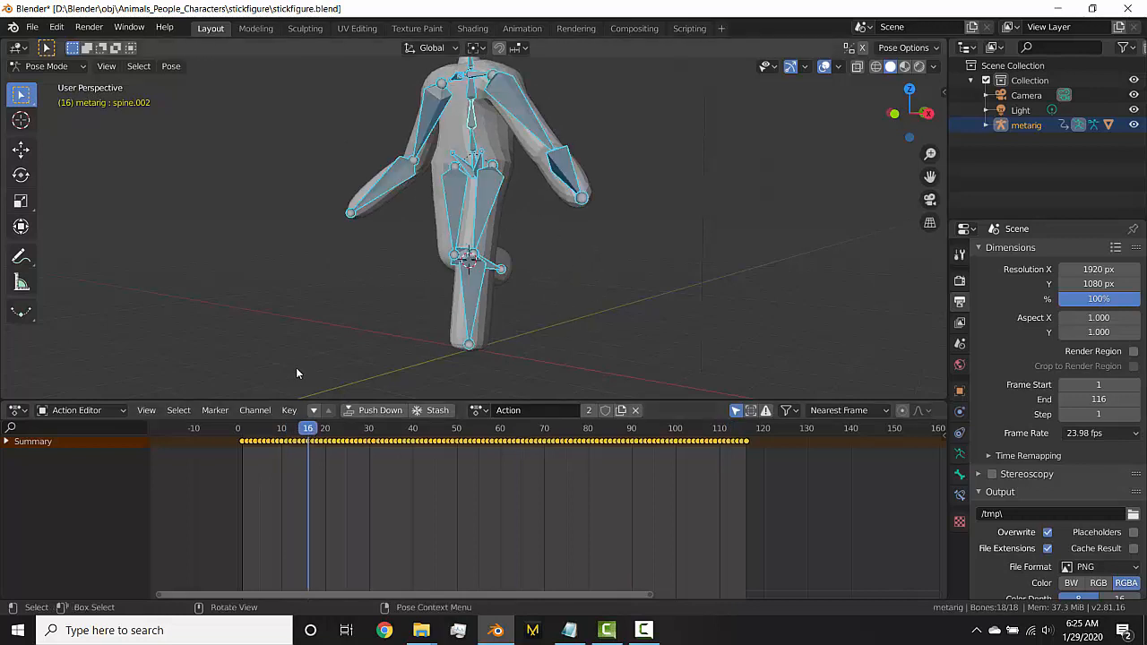
left_click(288, 410)
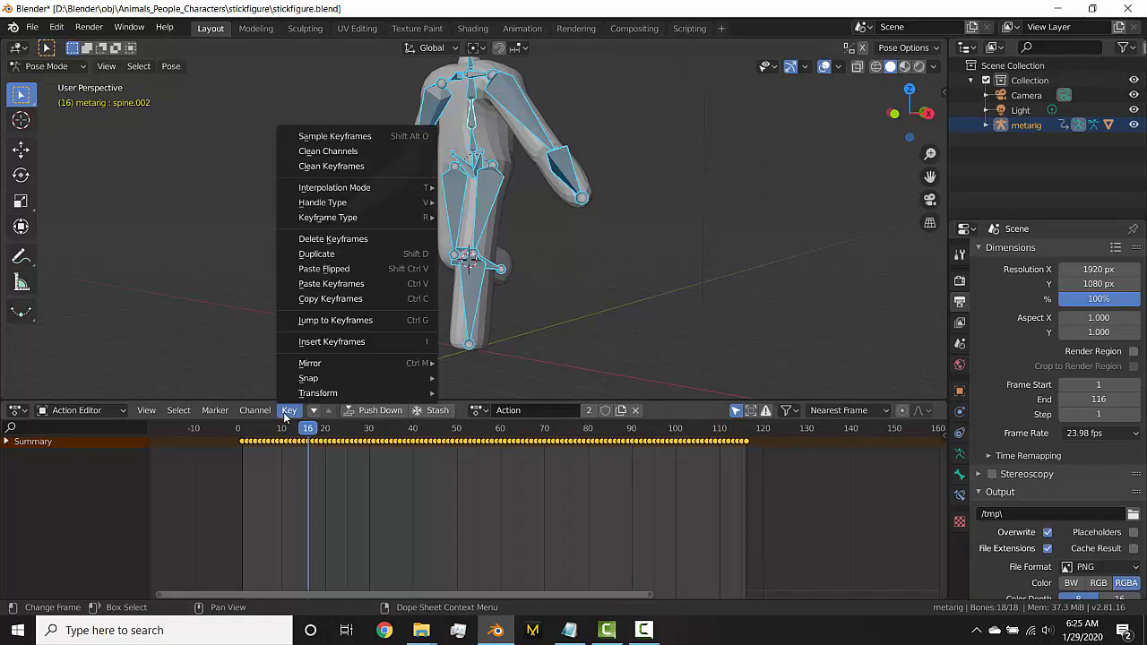
left_click(337, 136)
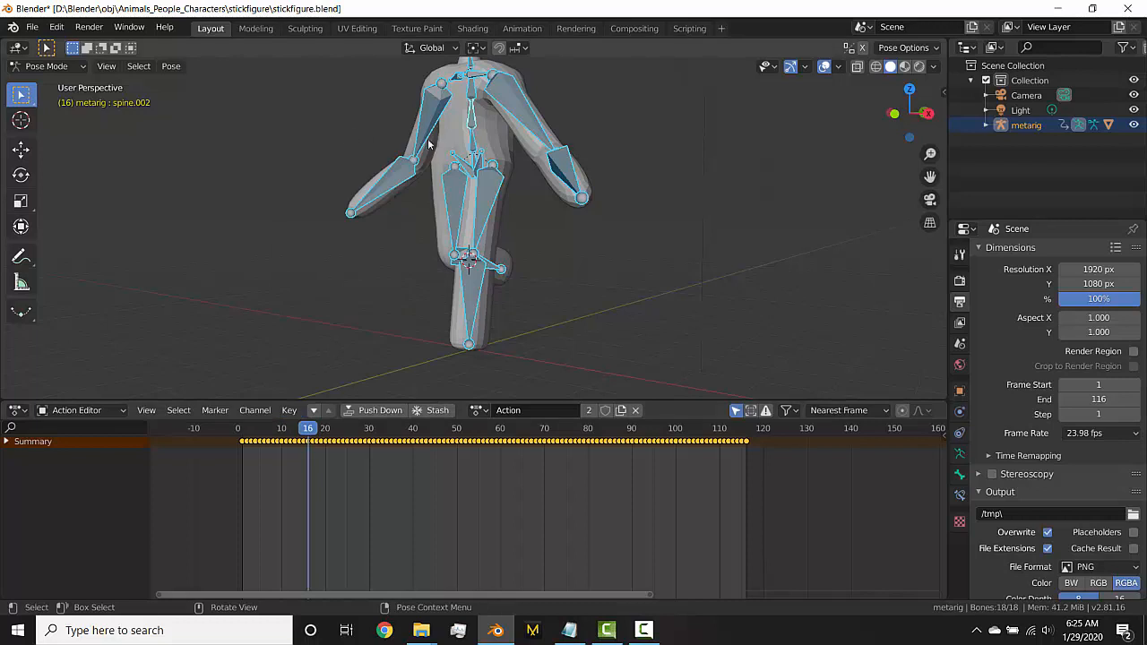
left_click(473, 128)
left_click_drag(321, 432, 728, 448)
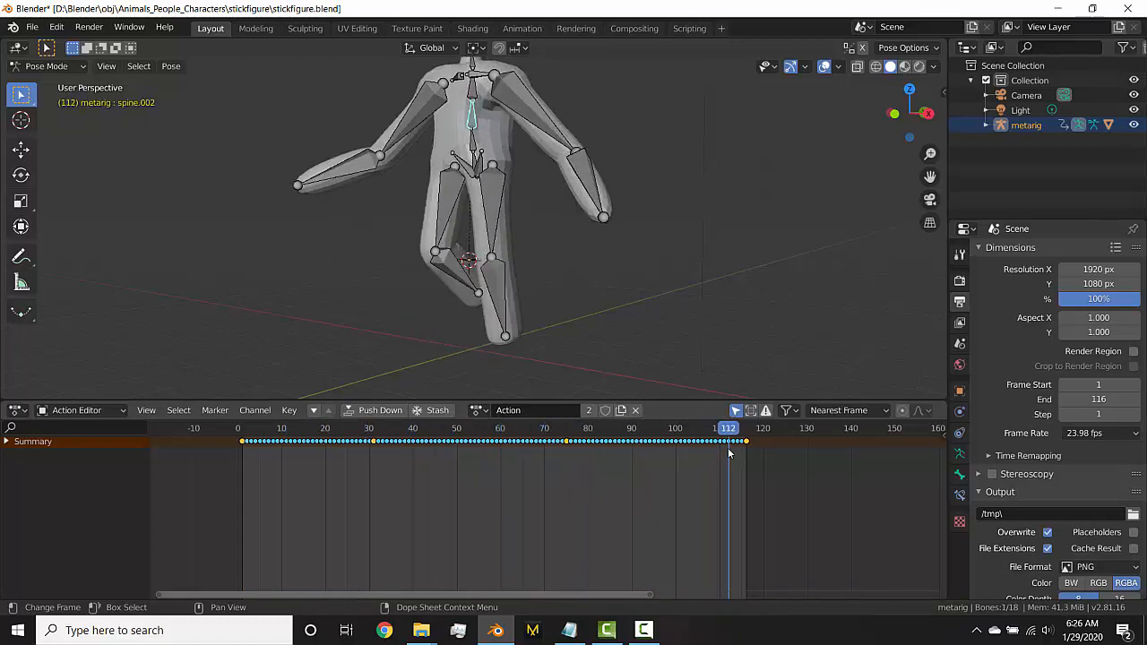
- Switch to Object mode, save the file and select the body mesh together with the metarig
scroll(460, 318, "down", 3)
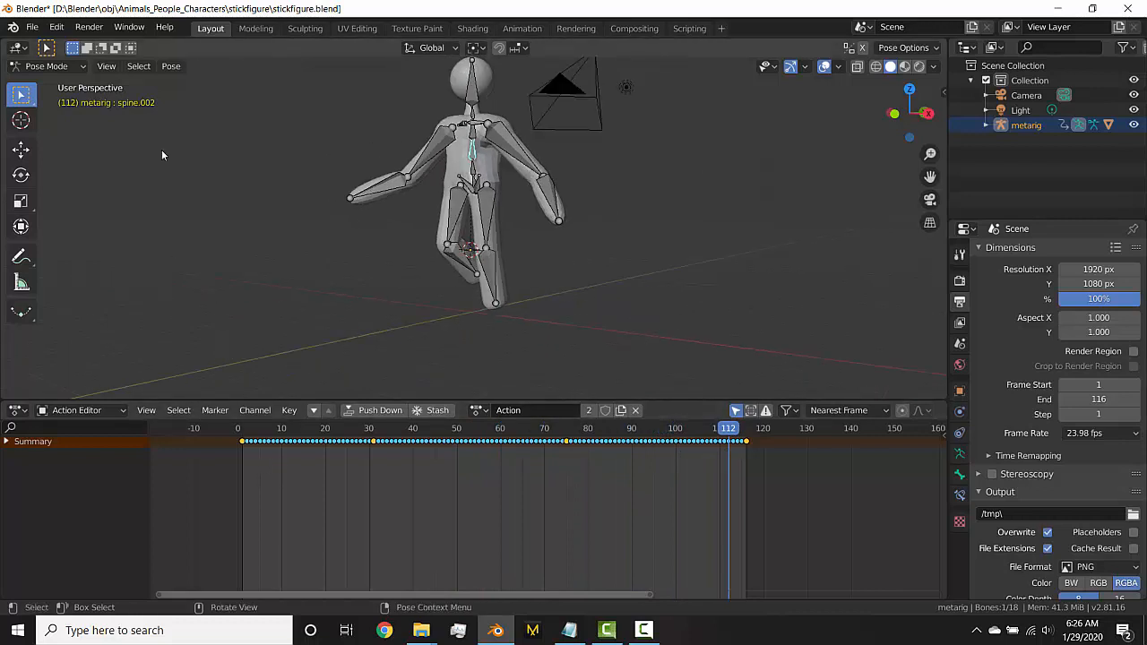
left_click(51, 65)
left_click(50, 80)
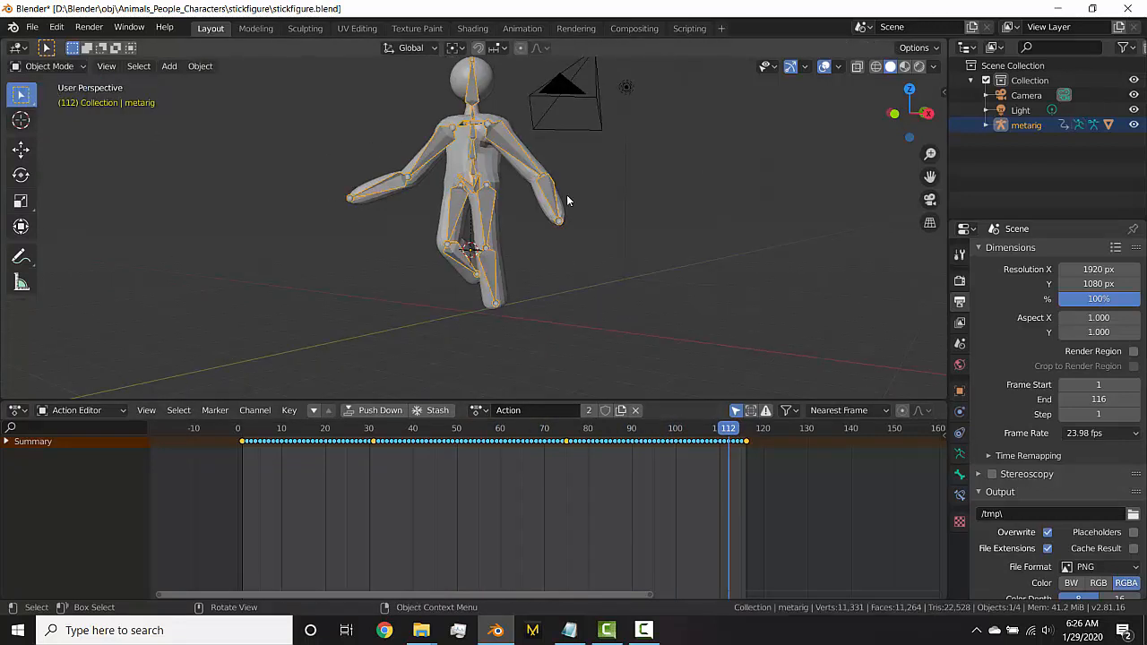
left_click(501, 169)
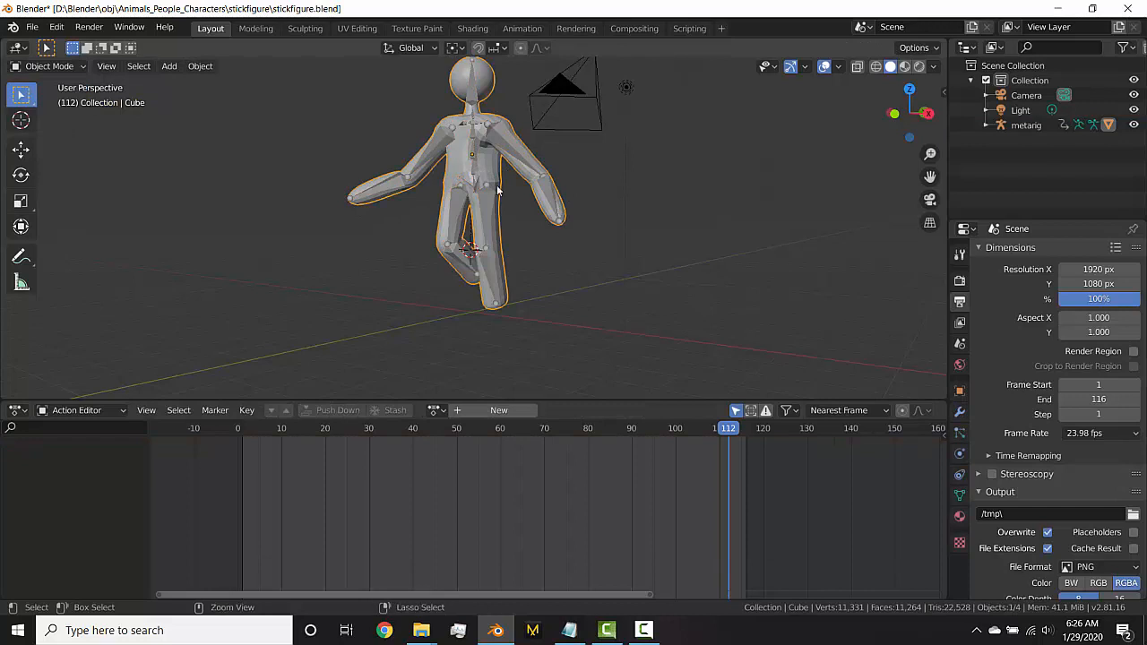
key("ctrl+s")
left_click(488, 217)
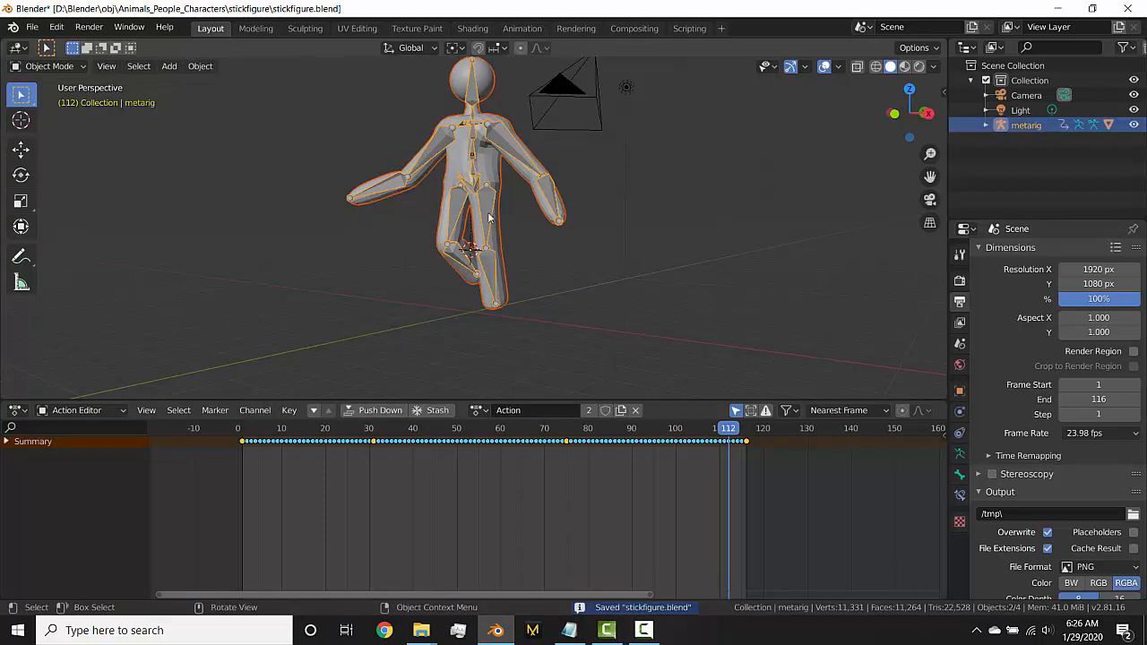
- Export the animated figure as an Alembic file named stickfigure.abc to the Desktop
left_click(32, 27)
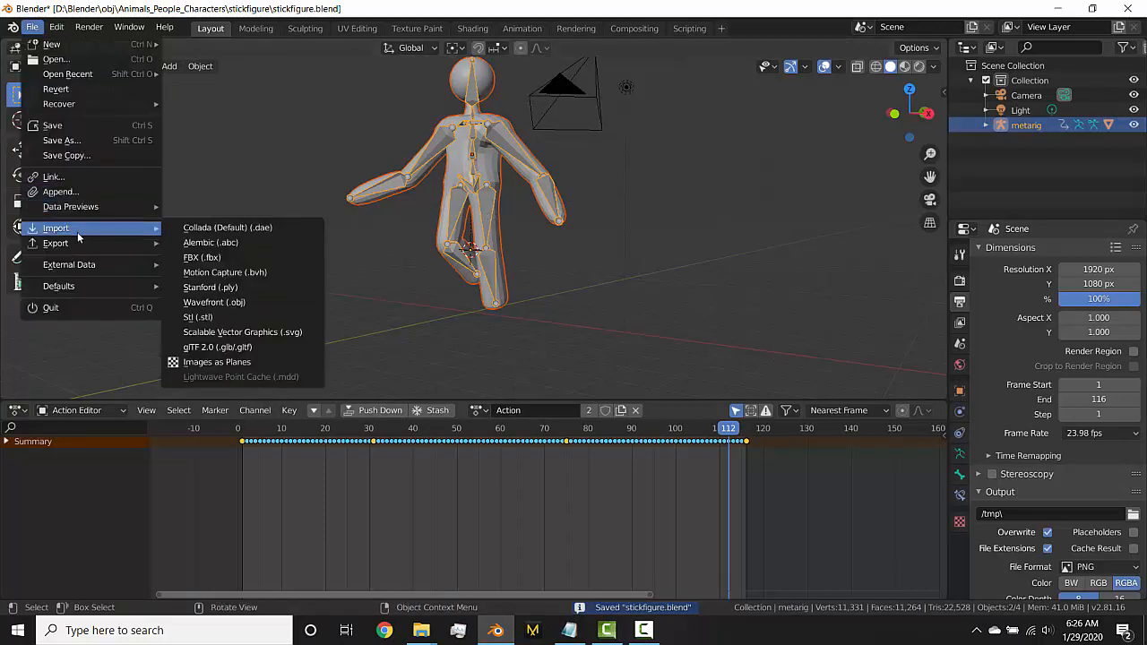
mouse_move(79, 246)
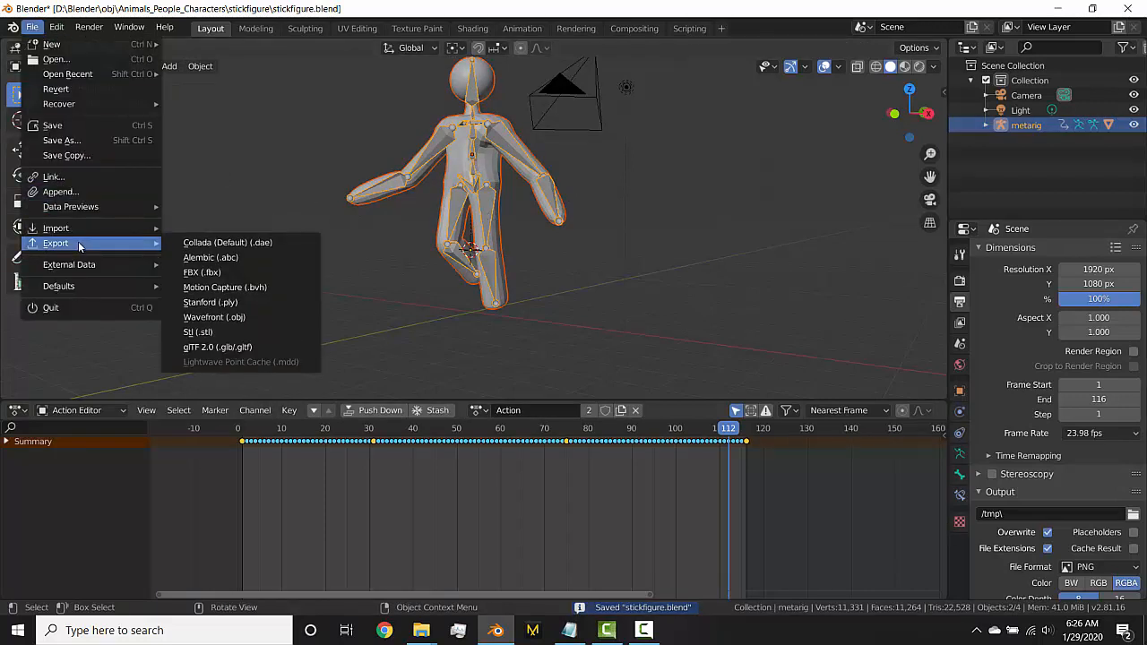
left_click(233, 258)
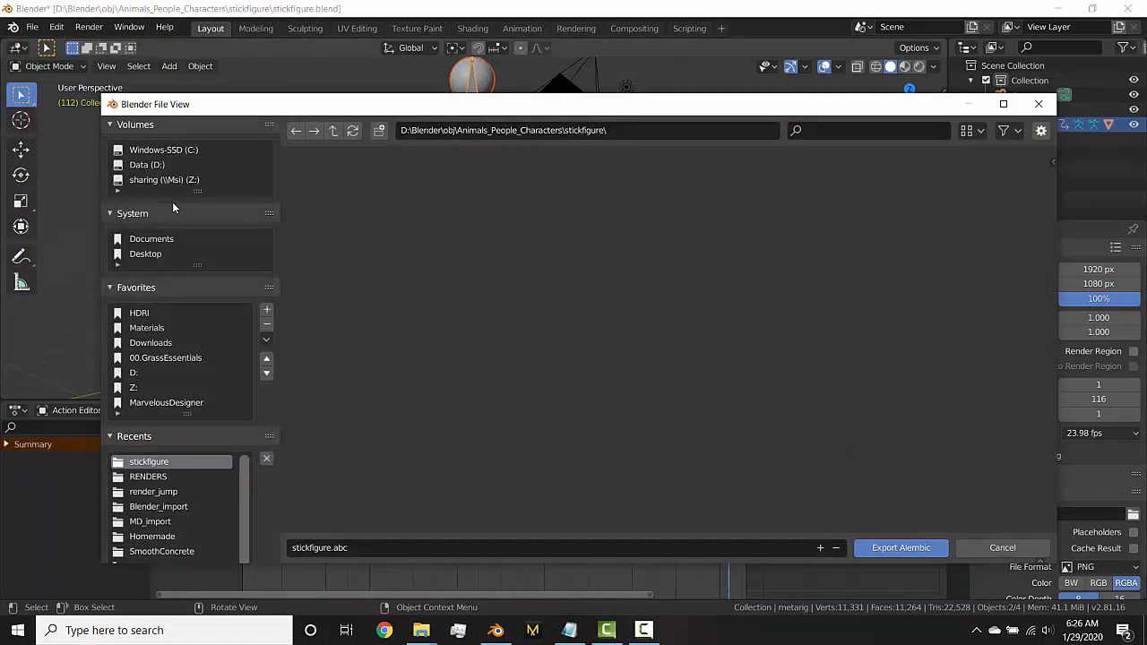
left_click(145, 254)
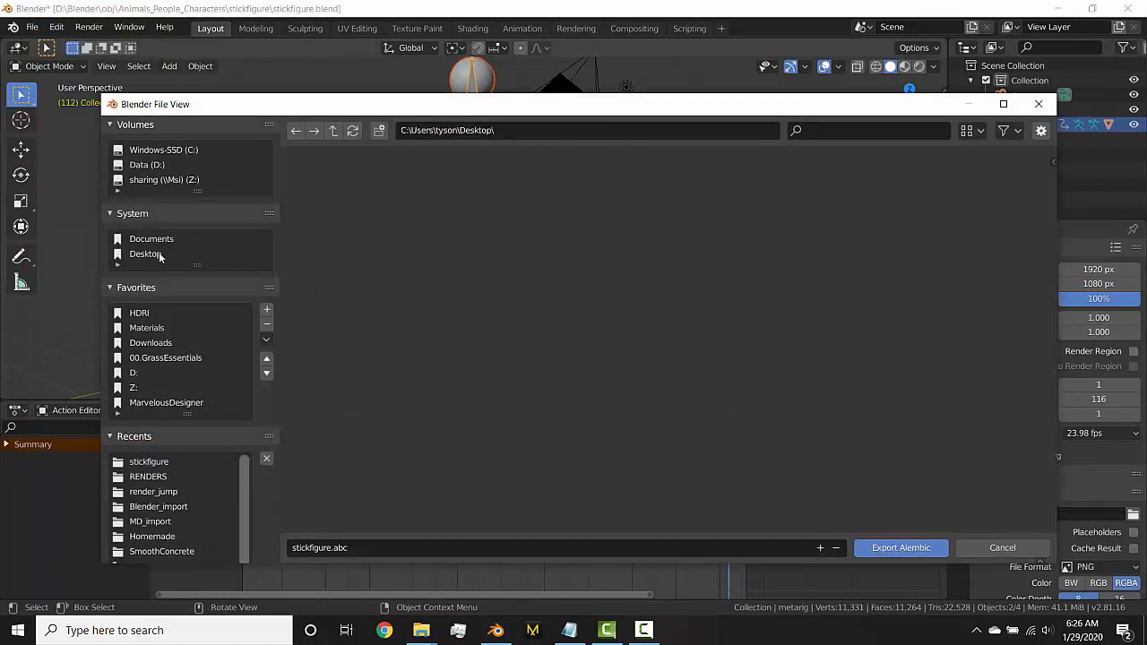
left_click(482, 548)
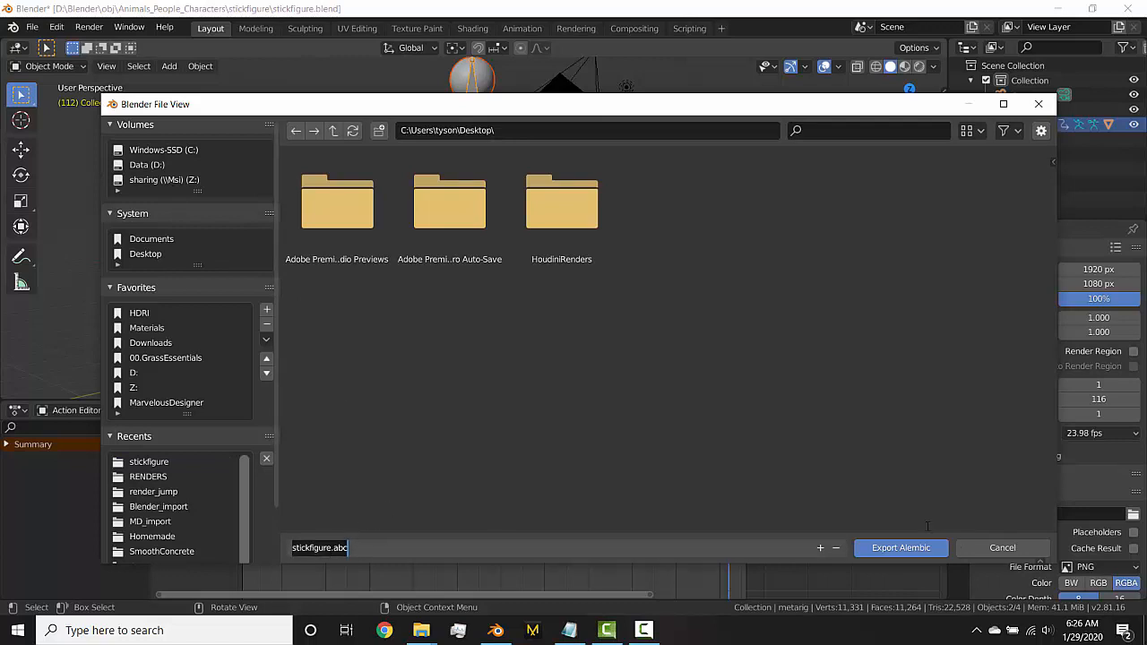
left_click(896, 550)
left_click(912, 554)
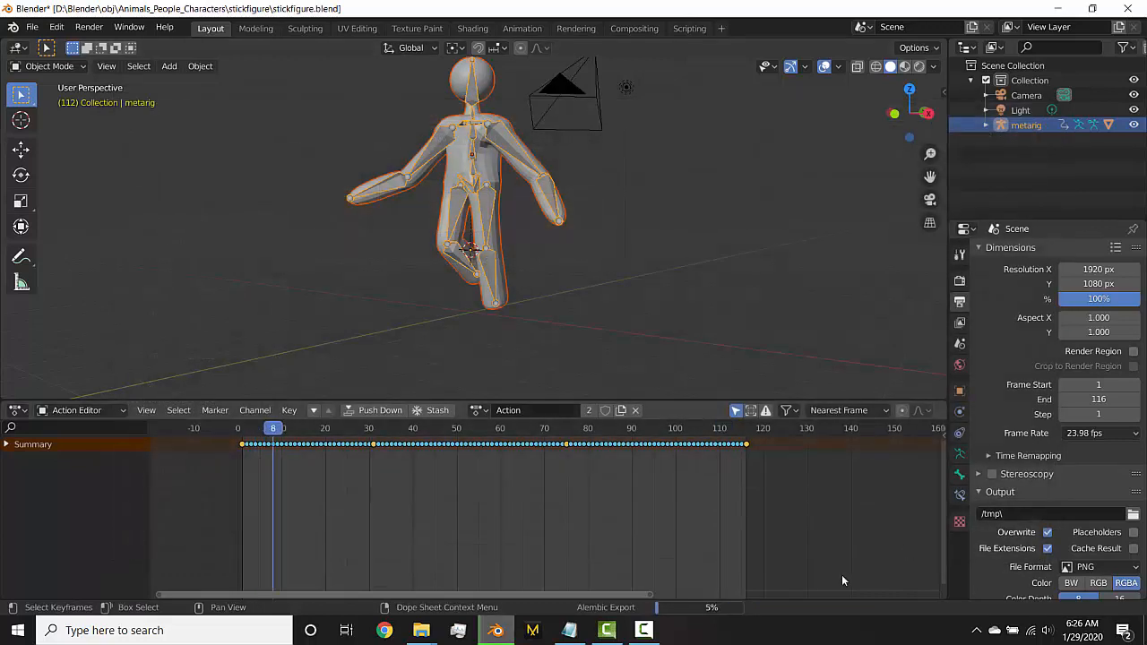
- Launch Marvelous Designer and minimise Blender while it loads
left_click(540, 634)
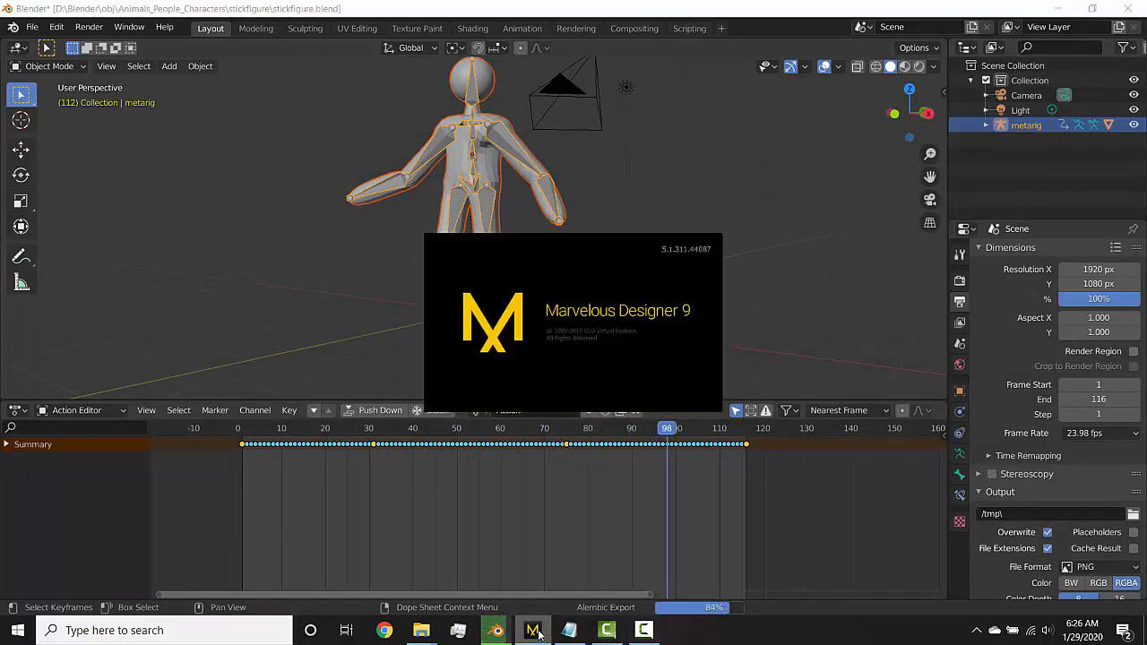
left_click(549, 561)
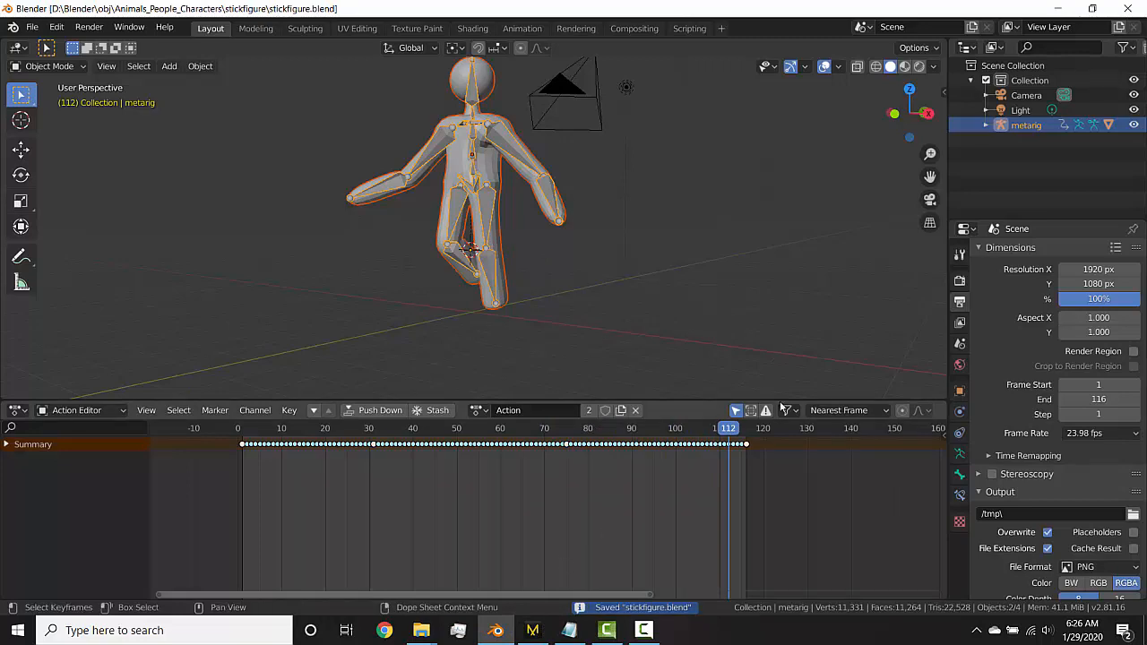
left_click(1055, 8)
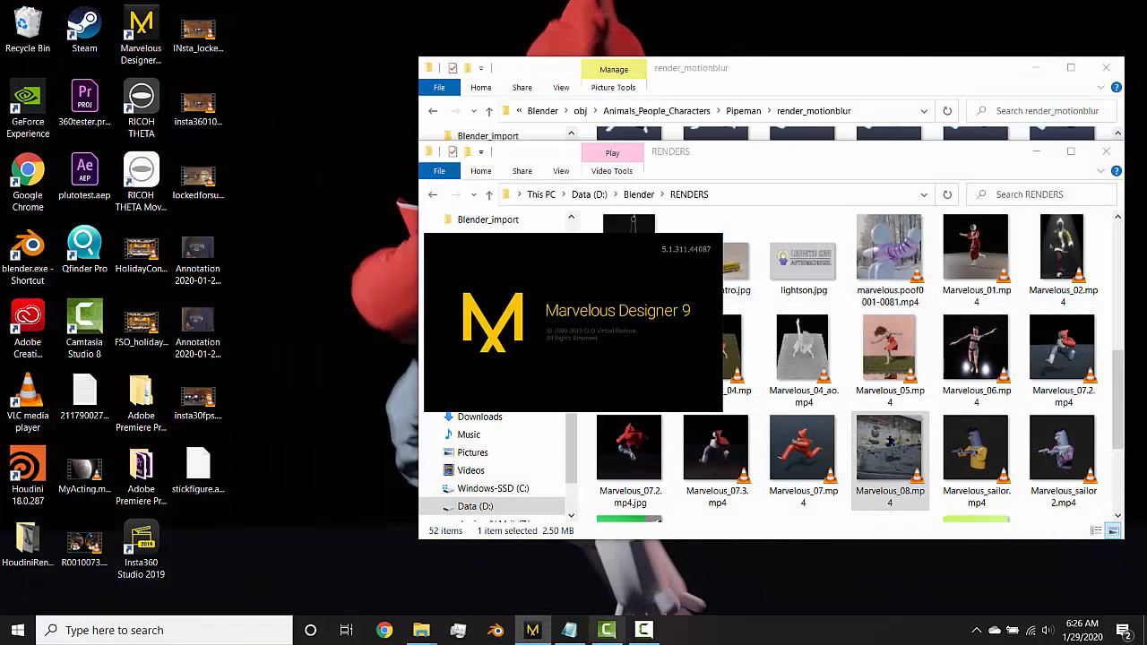
- Close the Marvelous Designer welcome window and widen the 3D garment view
mouse_move(580, 638)
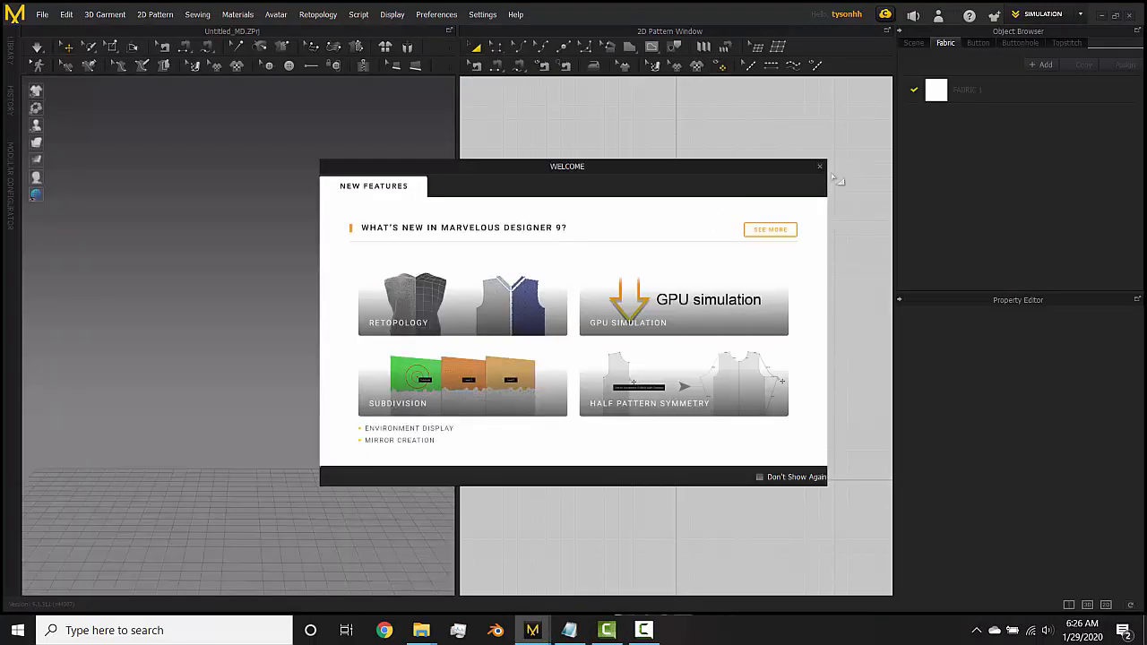
left_click(821, 168)
left_click_drag(458, 317, 579, 314)
right_click_drag(401, 391, 387, 322)
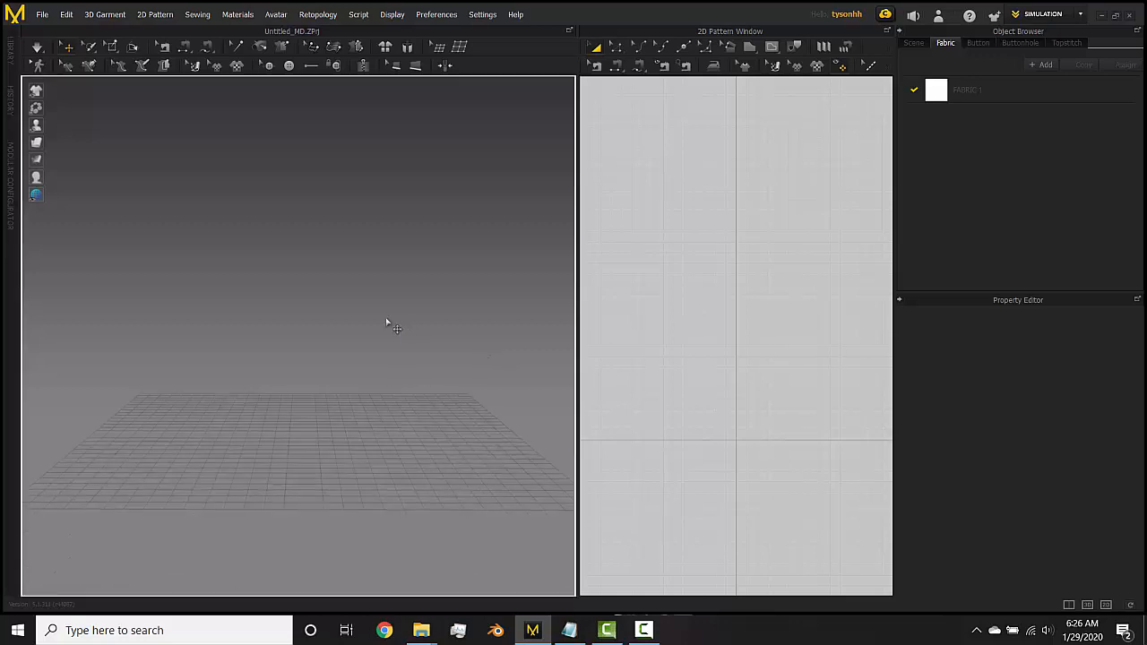
- Import the Alembic file stickfigure.abc from the Desktop
left_click(42, 14)
mouse_move(54, 133)
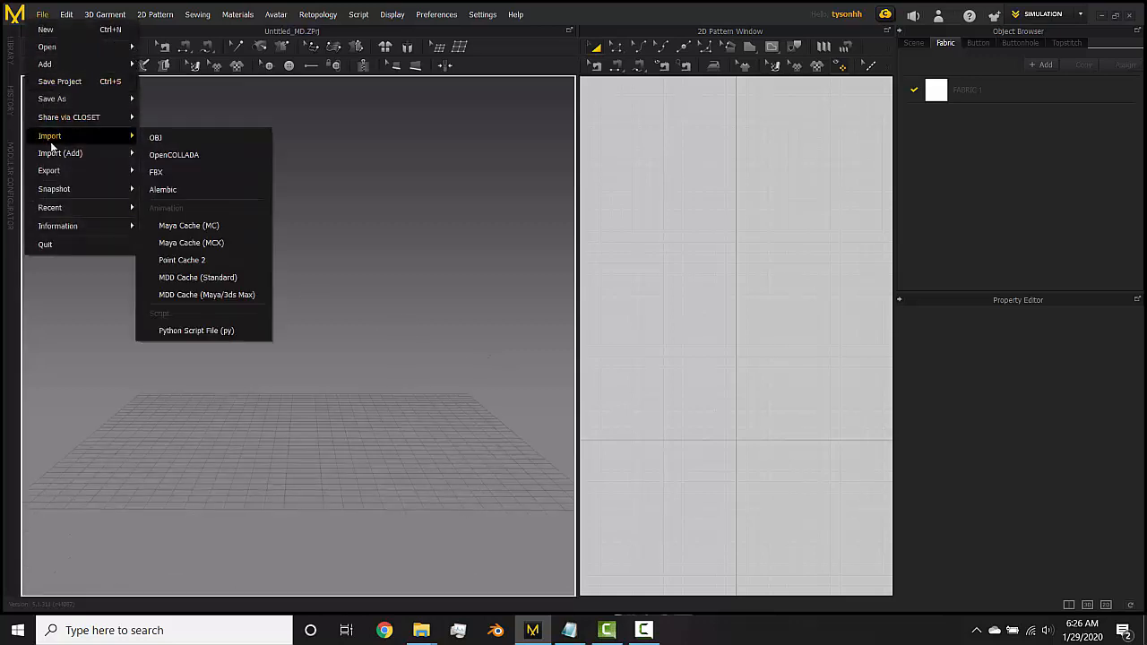
left_click(187, 192)
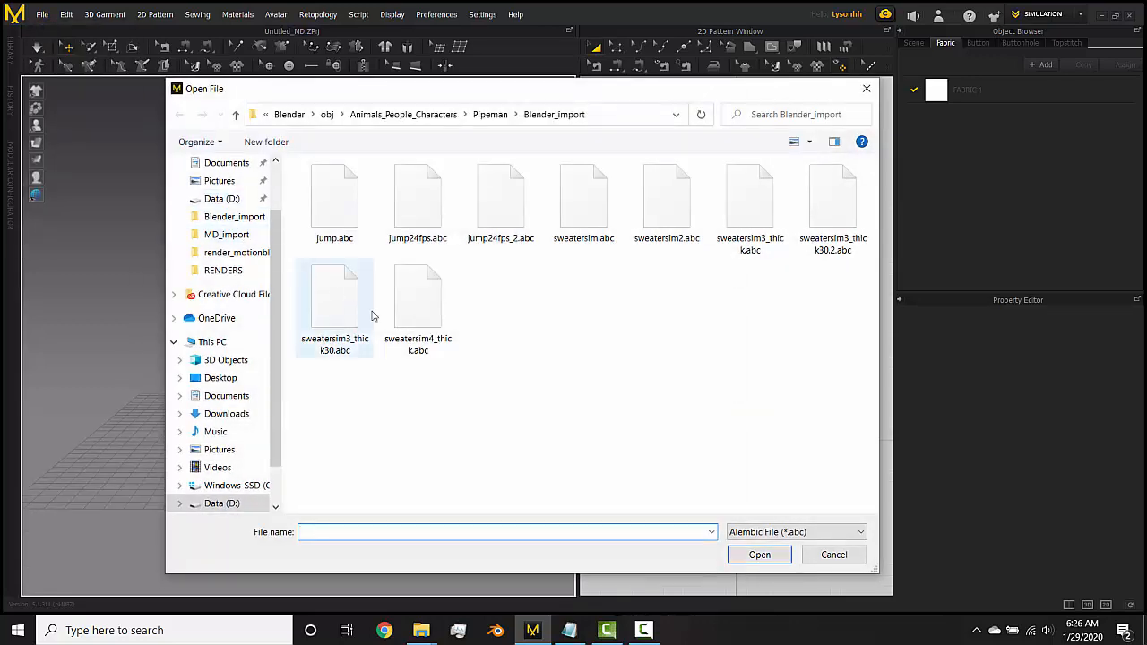
scroll(234, 215, "up", 2)
left_click(224, 194)
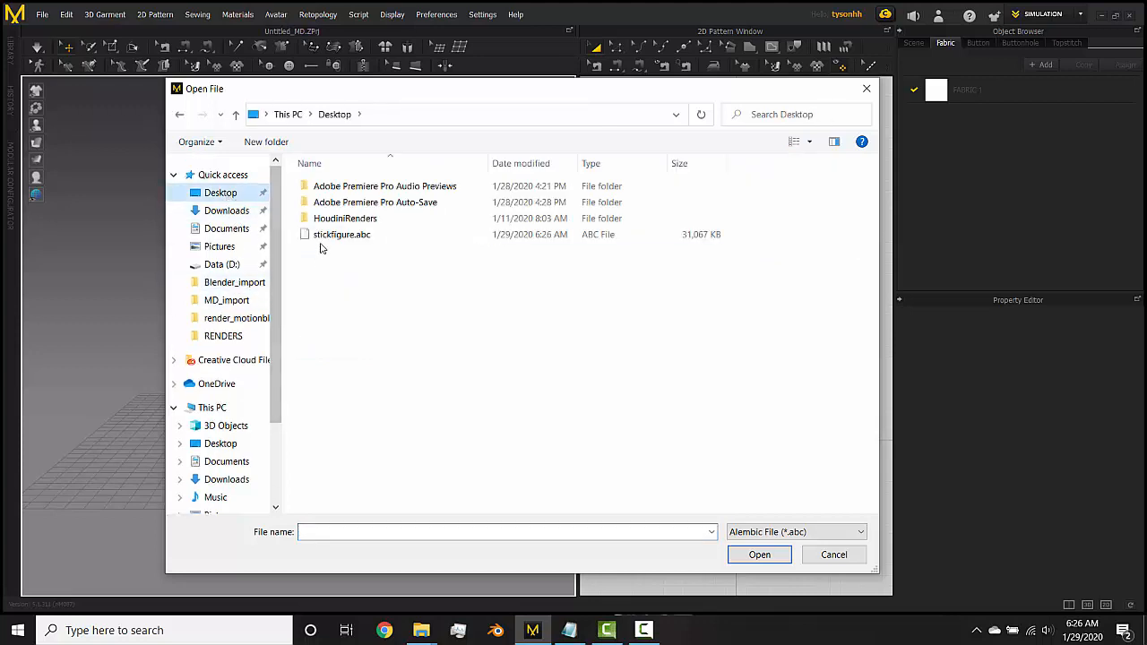
left_click(681, 234)
left_click(763, 557)
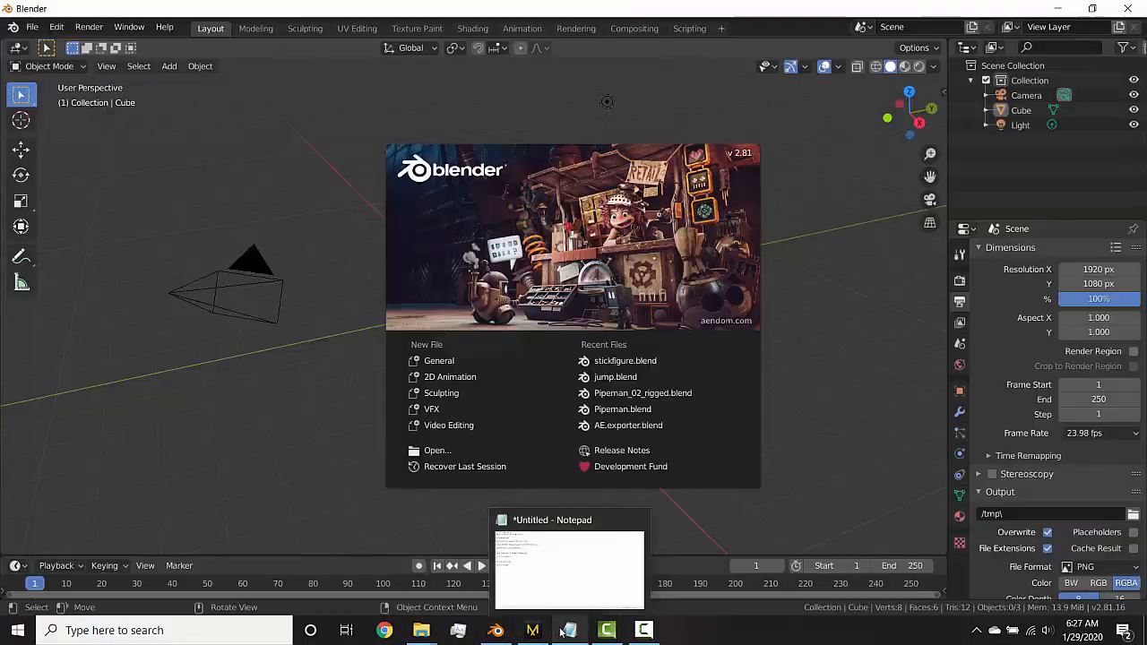
- Switch to Blender, reopen stickfigure.blend and examine the scene's unit settings
left_click(625, 360)
left_click(960, 344)
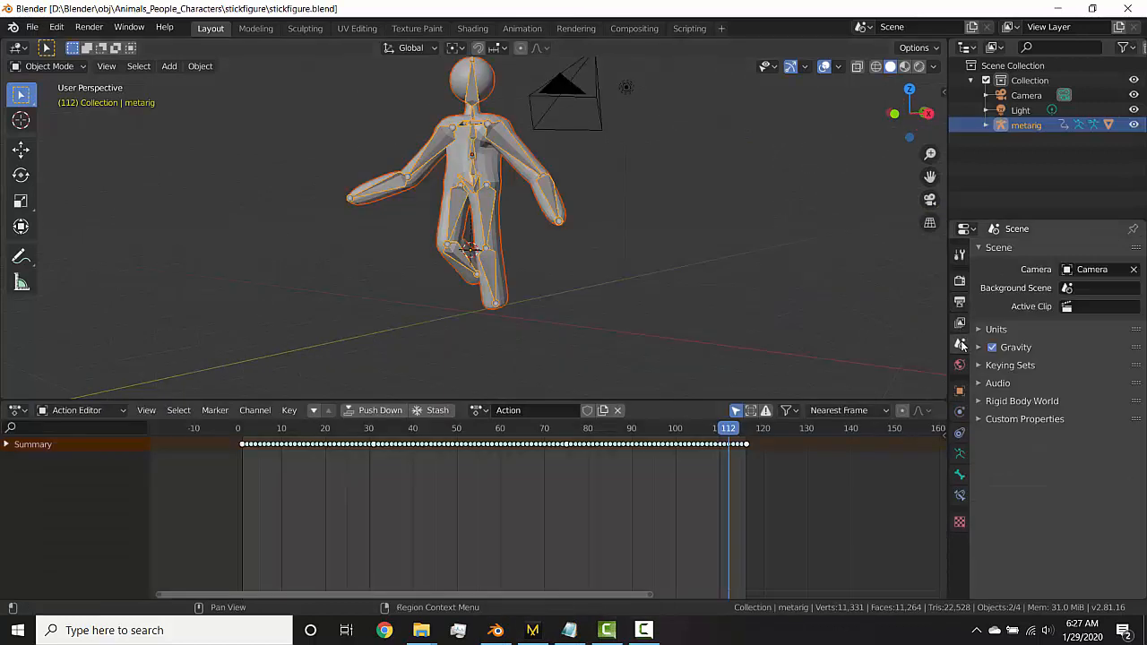
left_click(977, 331)
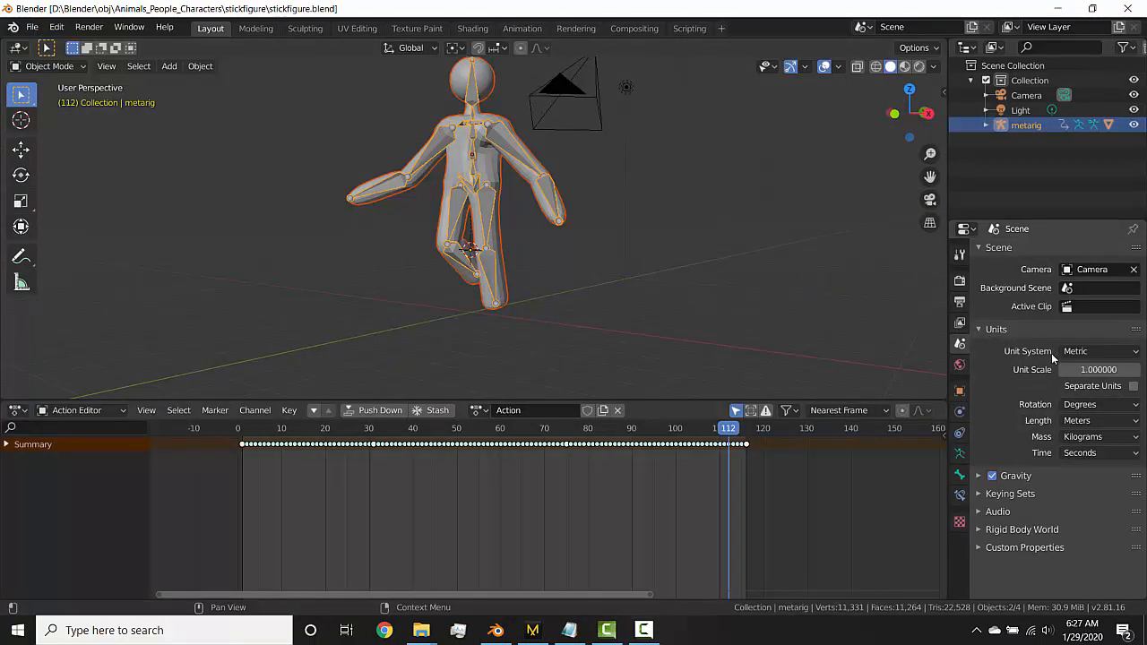
left_click(1087, 351)
- Display the object transform values and examine the scale and dimensions of the metarig and body mesh
middle_click_drag(461, 248, 546, 256)
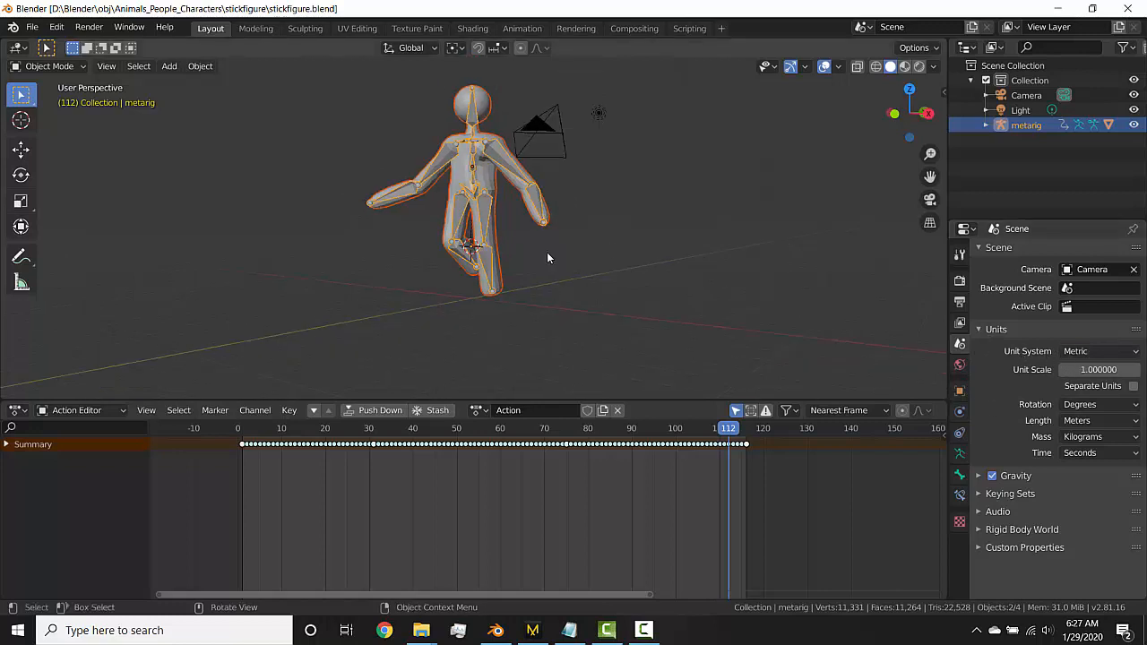
key("n")
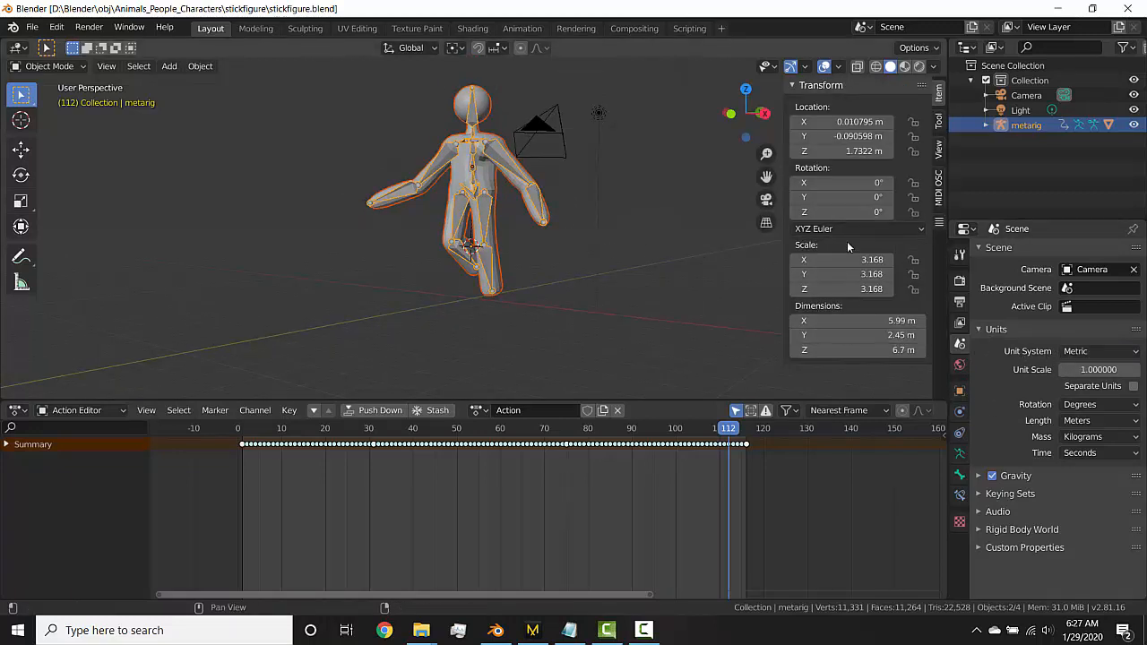
scroll(536, 183, "up", 2)
left_click(505, 189)
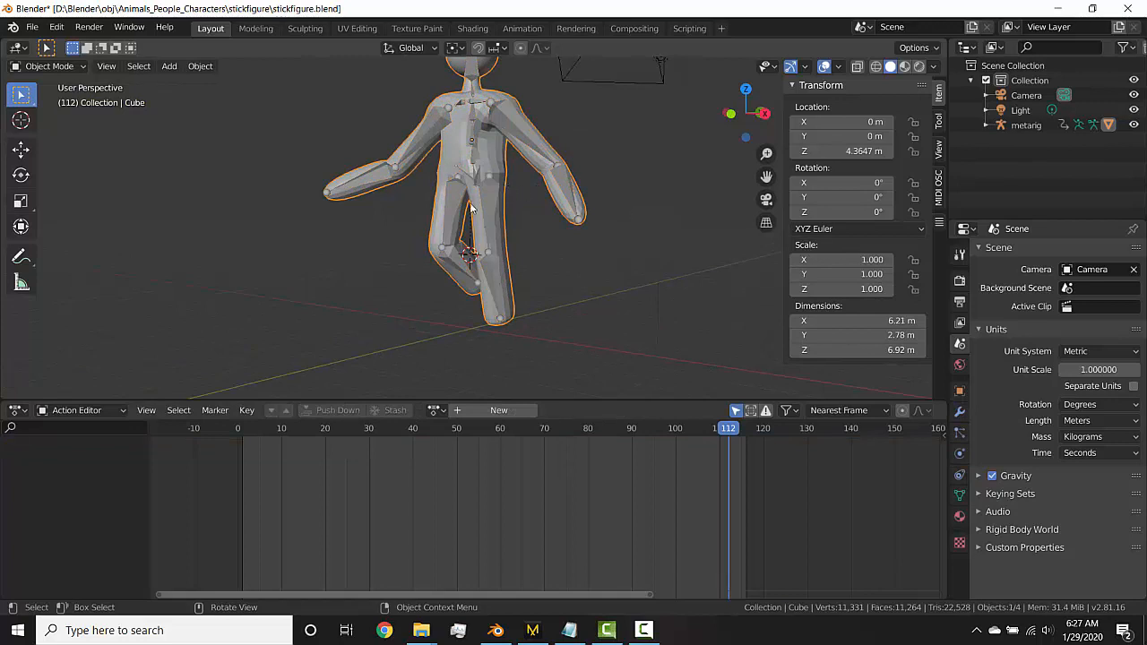
- Select the metarig and apply an object transform to it
left_click(485, 204)
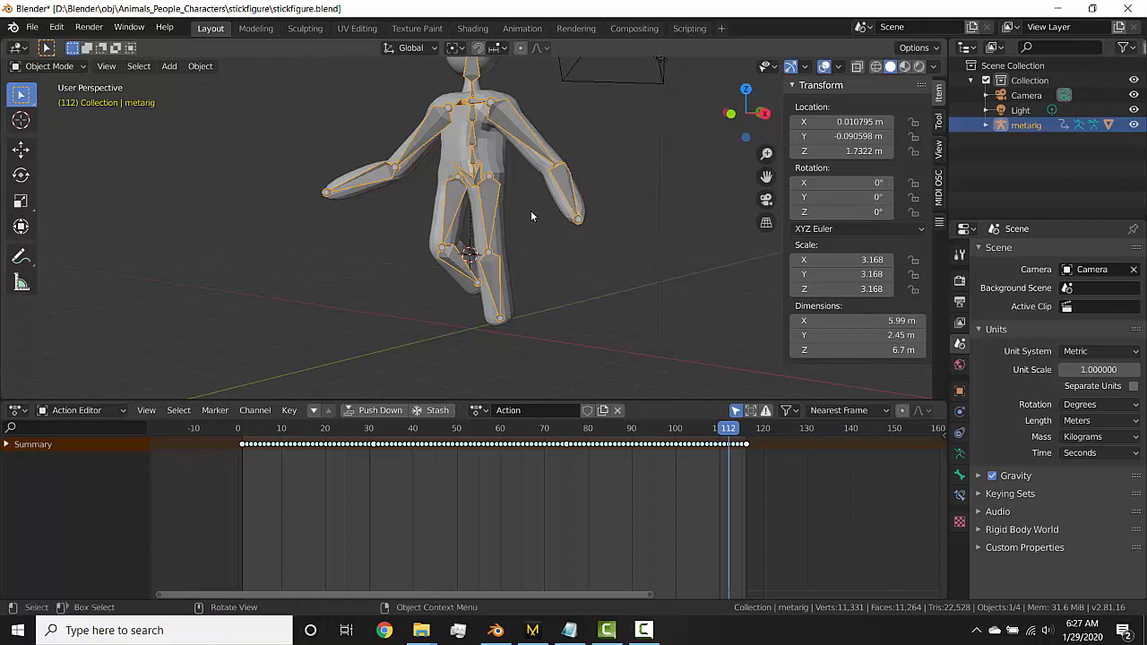
key("ctrl+a")
left_click(508, 226)
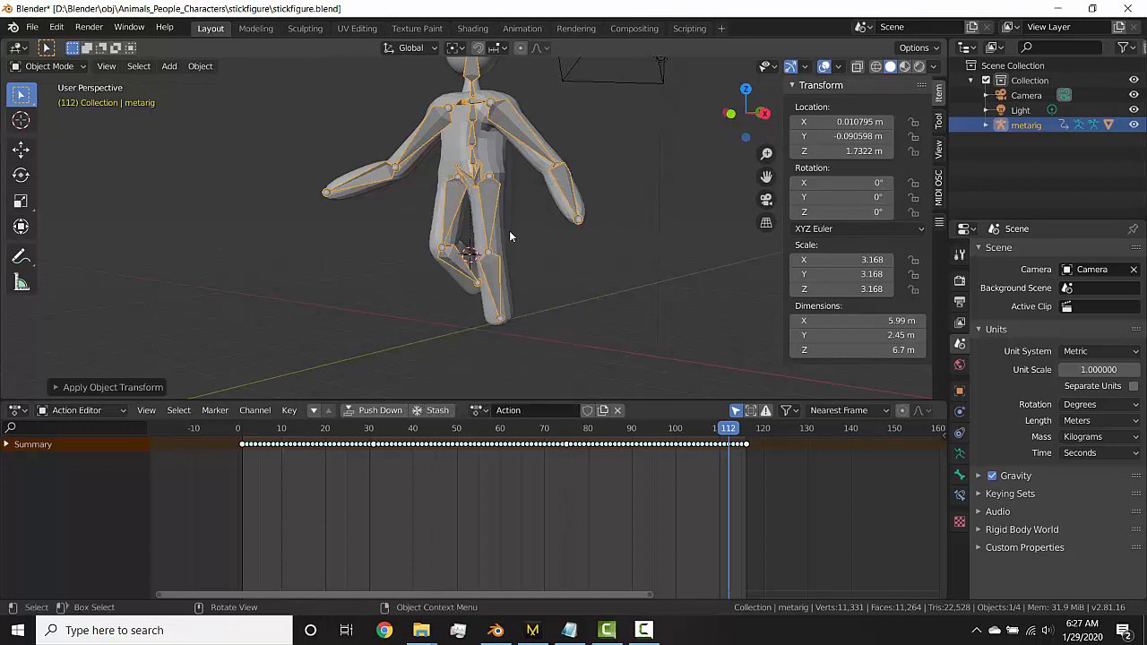
- Close Blender and import the Alembic file into Marvelous Designer at 24 FPS, in metres, with scale set to 50%
left_click(1128, 8)
left_click(614, 335)
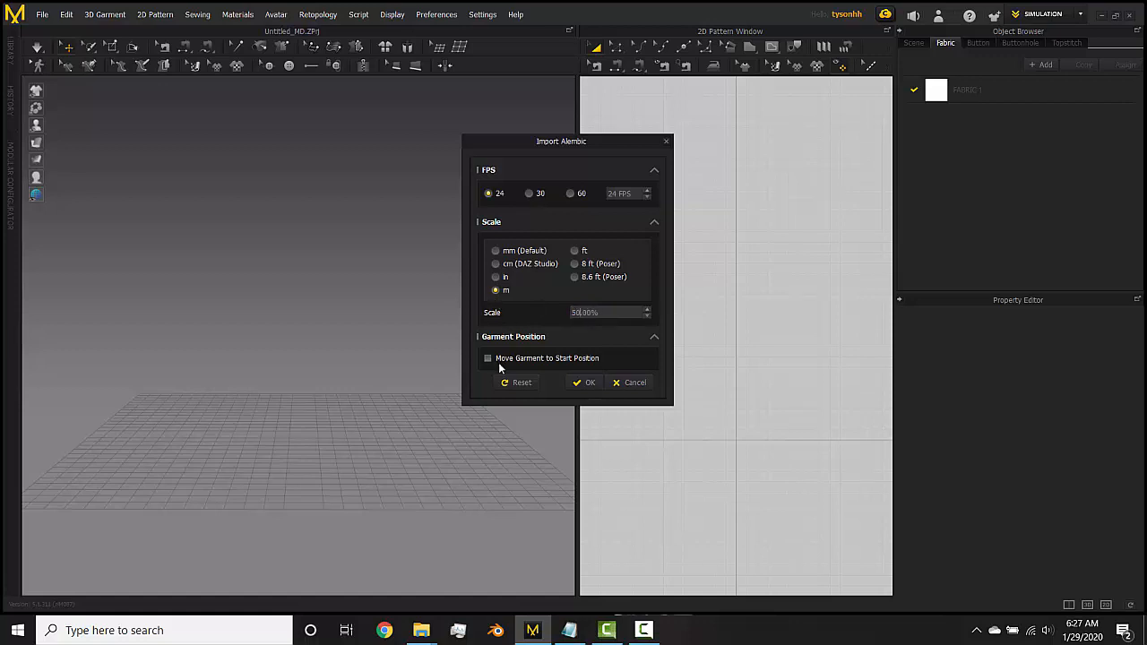
left_click(587, 383)
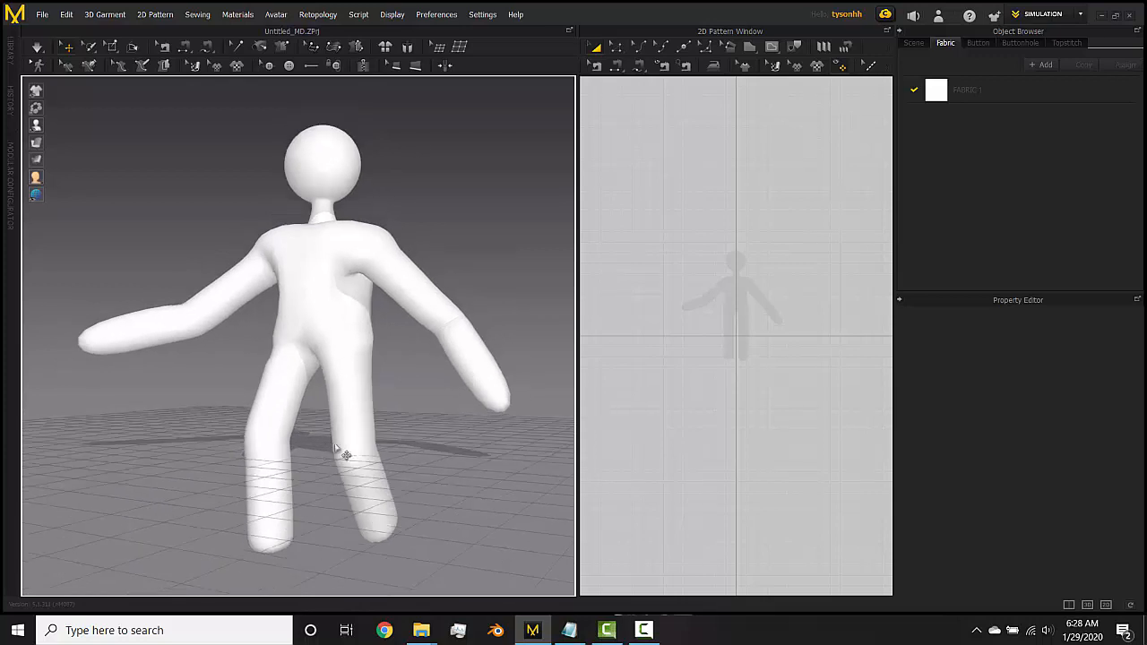
- Draw a rectangular pattern about 17.5 cm wide and 34 cm tall over half the torso and move its 3D piece clear of the body
left_click(1081, 16)
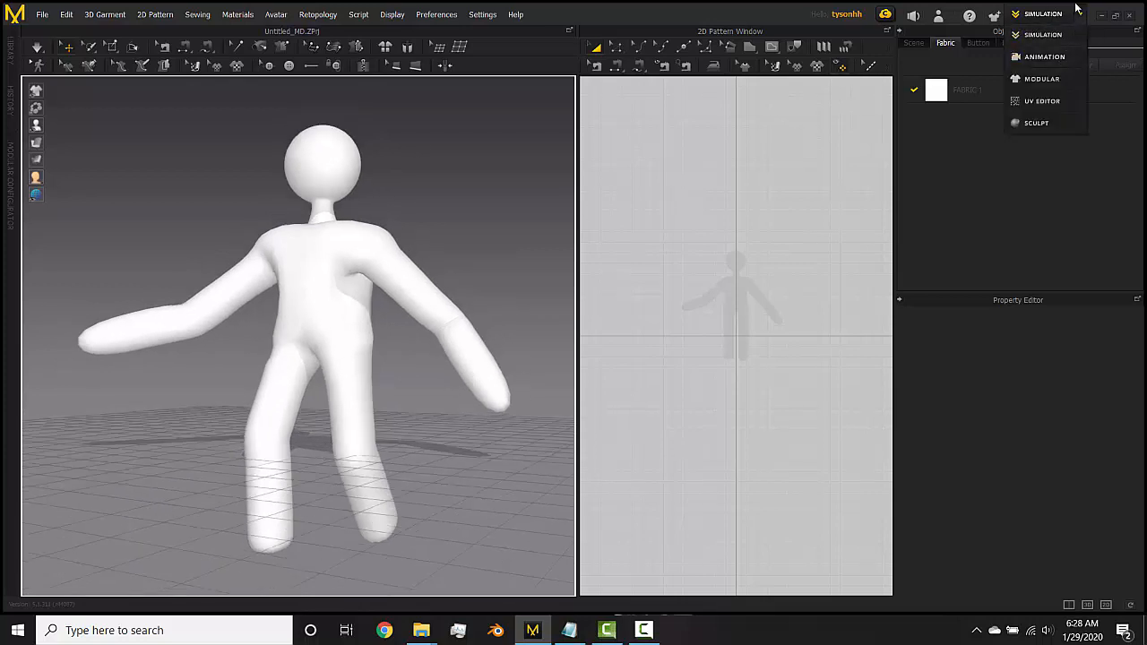
left_click(1082, 15)
left_click(750, 46)
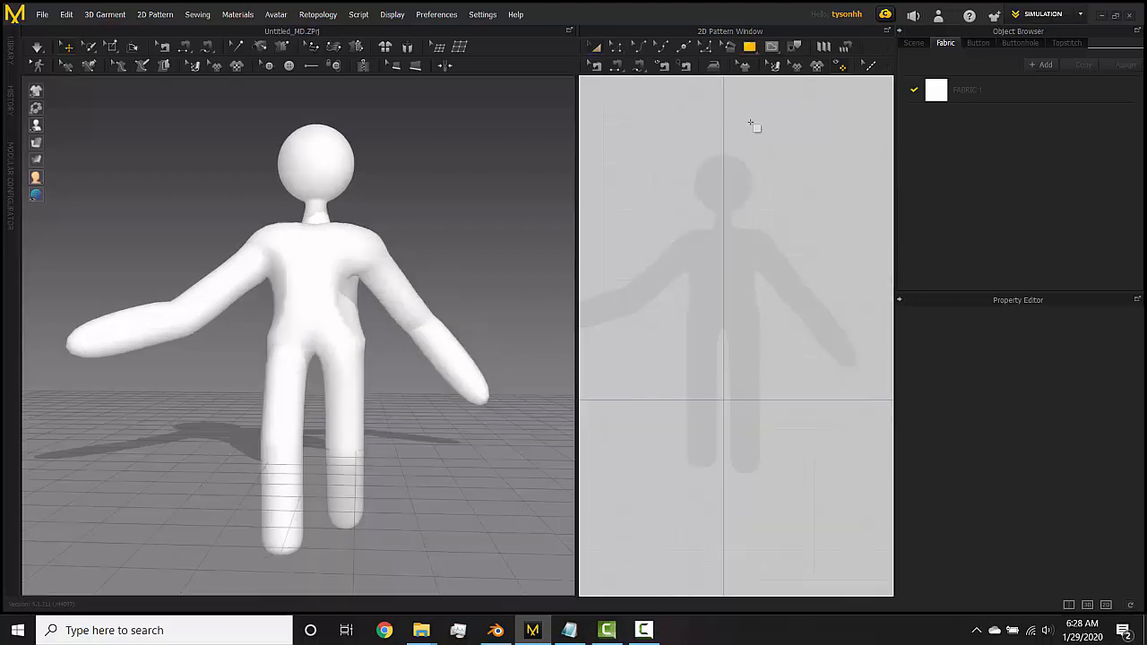
left_click_drag(666, 207, 717, 312)
right_click_drag(225, 259, 148, 269)
left_click_drag(185, 293, 235, 286)
- Add points on the pattern's upper and outer side edges and lower the inner corner to form a sloped neckline
key("x")
left_click(698, 208)
left_click(664, 248)
key("z")
left_click_drag(717, 208, 717, 236)
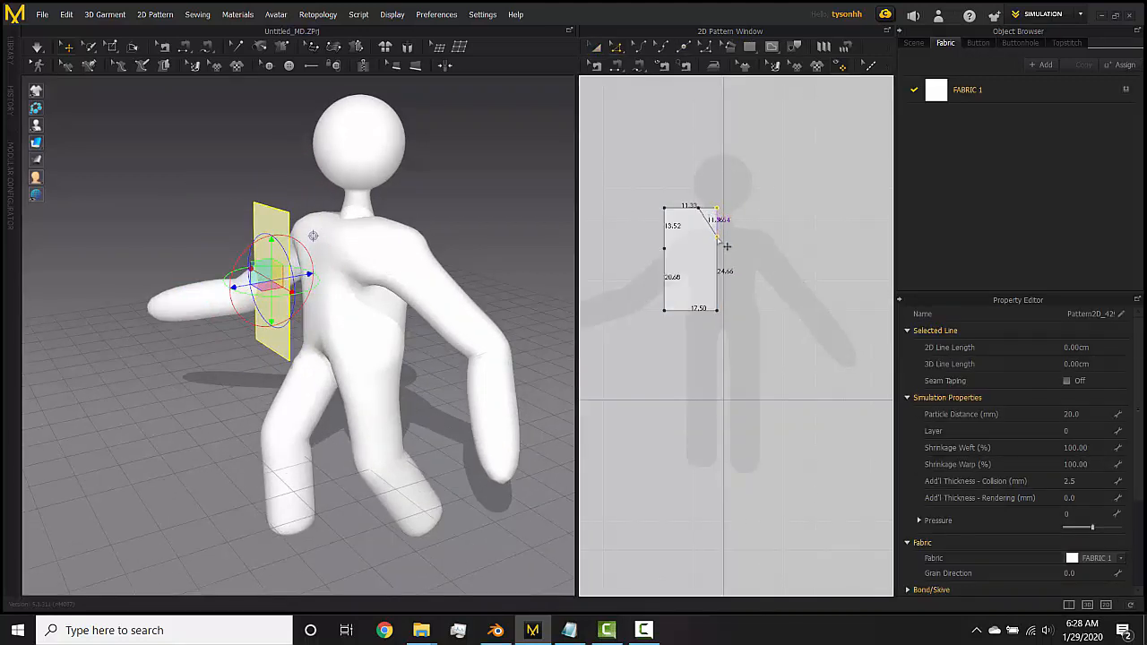
- Reposition the pattern slightly and create a linked symmetric pattern beside it for the other front half
left_click(596, 48)
left_click_drag(690, 280, 687, 300)
right_click(687, 299)
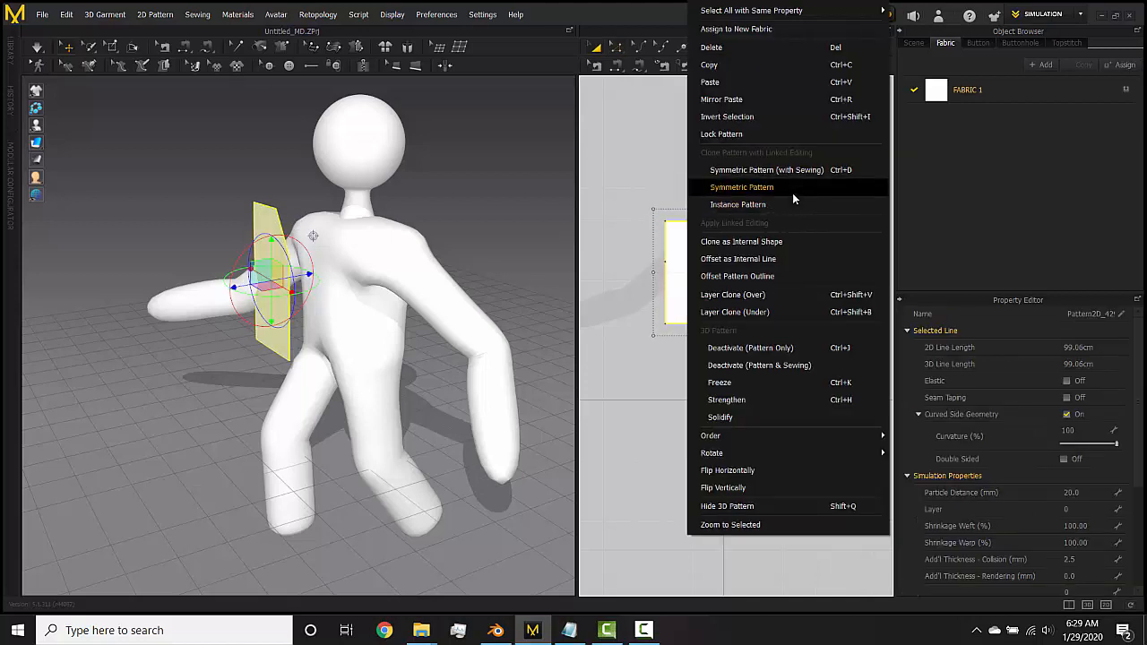
left_click(780, 187)
left_click(755, 272)
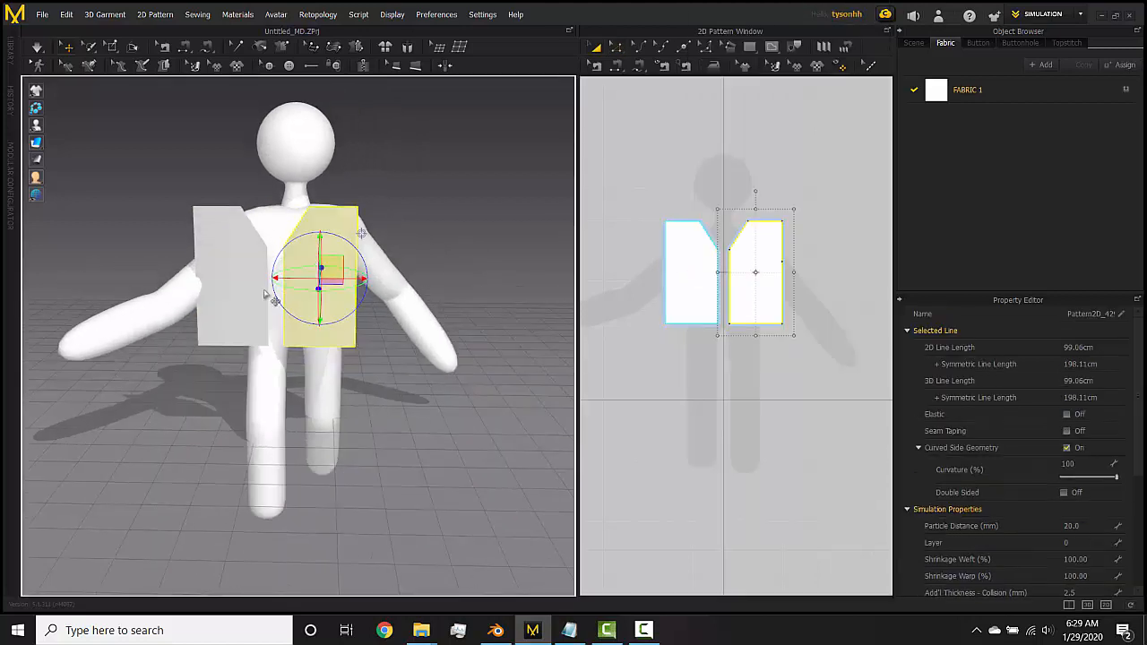
- Shift the two front pieces sideways in 3D to centre them on the avatar's chest
key("2")
left_click_drag(363, 256, 370, 256)
left_click(276, 287)
left_click_drag(313, 287, 320, 287)
left_click(341, 221, "shift")
- Curve the armhole and neckline edges of the front patterns
left_click(671, 246)
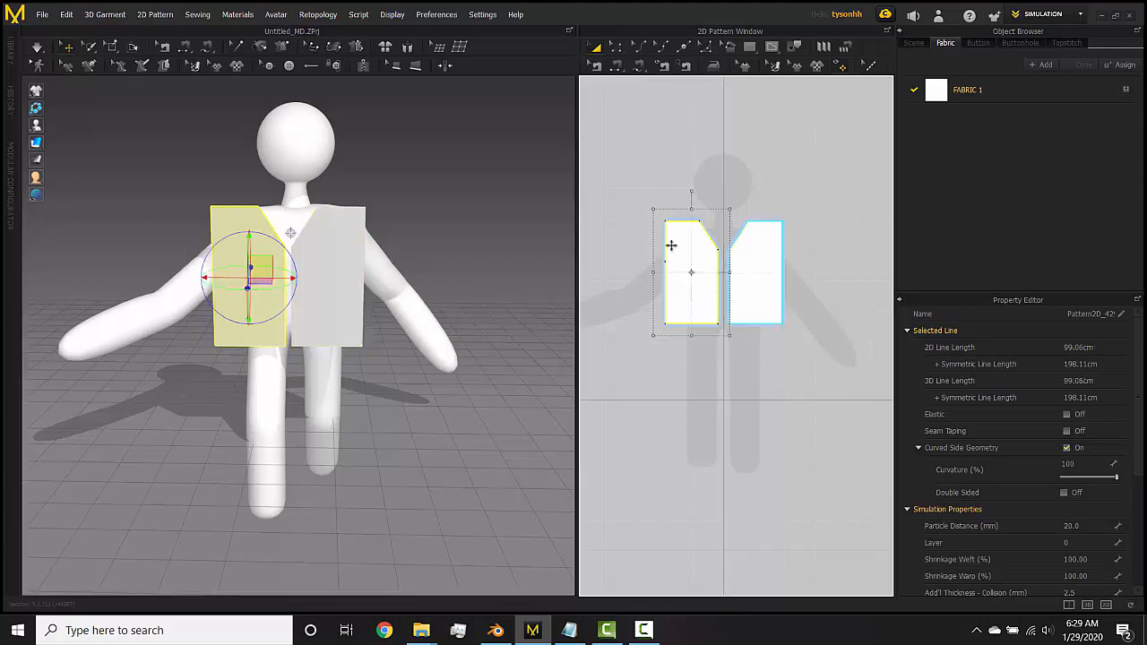
key("c")
left_click_drag(665, 241, 707, 243)
- Copy both front patterns and paste the copies beside them as the back pieces
left_click(594, 46)
left_click(695, 280)
left_click(752, 300, "shift")
key("ctrl+c")
scroll(746, 305, "down", 2)
key("ctrl+v")
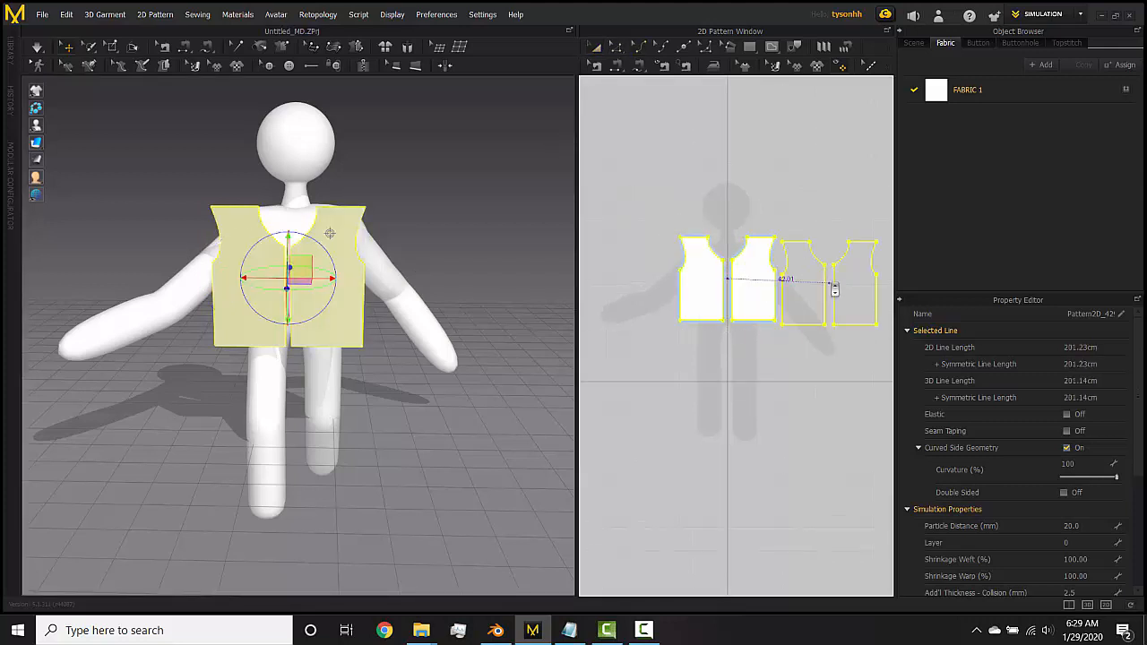
left_click(832, 279)
- Move the two pasted pieces behind the avatar and flip them horizontally
left_click_drag(469, 290, 302, 290)
right_click_drag(305, 292, 242, 322)
left_click_drag(297, 246, 357, 221)
right_click(430, 204)
left_click(479, 345)
right_click_drag(439, 376, 547, 363)
- Sew the shoulder edges of the front pieces to the matching shoulder edges of the back pieces
left_click(618, 66)
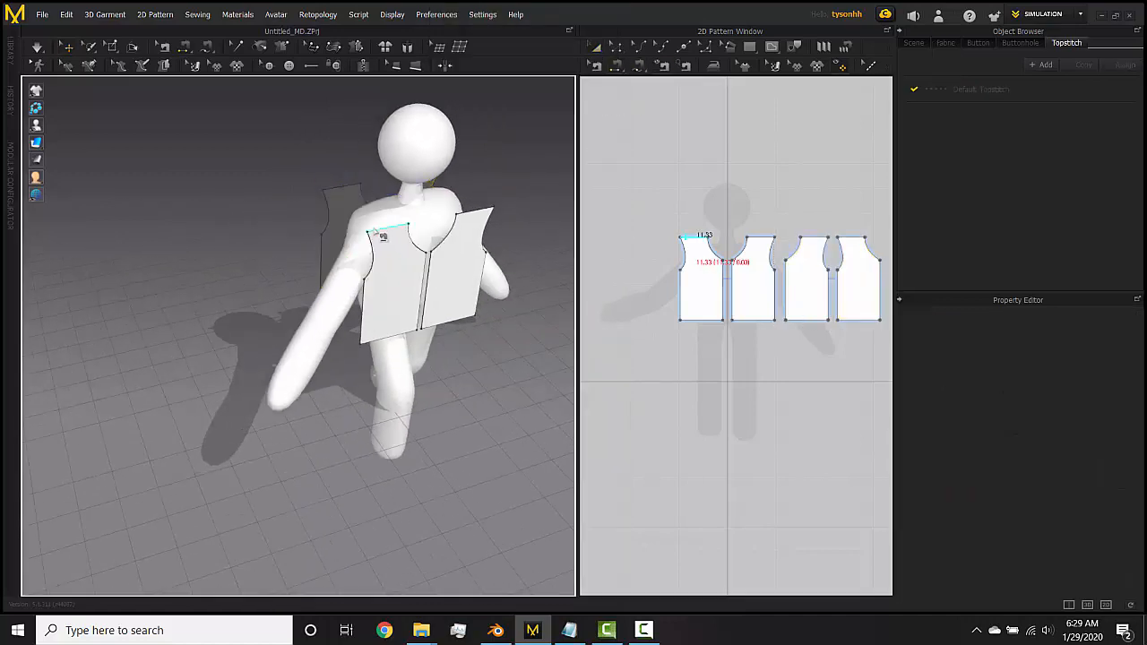
left_click(378, 230)
left_click(342, 190)
right_click_drag(466, 238, 414, 242)
left_click(402, 208)
left_click(424, 172)
- Sew the side edges of the front pieces to the side edges of the back pieces
left_click(395, 255)
left_click(441, 262)
left_click(481, 247)
right_click_drag(430, 304, 501, 307)
left_click(377, 261)
- Undo the brief simulation and sew the centre edges of the two front pieces together
left_click(37, 47)
left_click(618, 65)
key("ctrl+z")
left_click(722, 312)
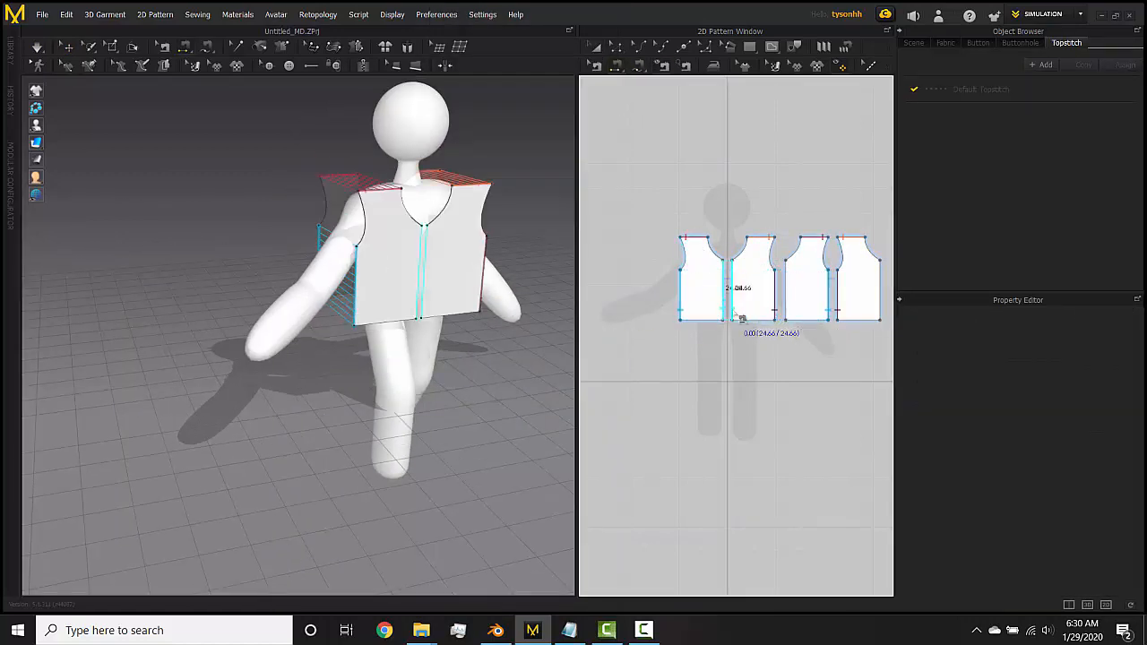
left_click(733, 314)
- Try simulating the garment and pulling the shoulder cloth over the arm, then undo the simulation
left_click(36, 47)
left_click_drag(371, 204, 362, 213)
left_click(358, 203)
left_click(369, 208)
right_click_drag(368, 190, 422, 274)
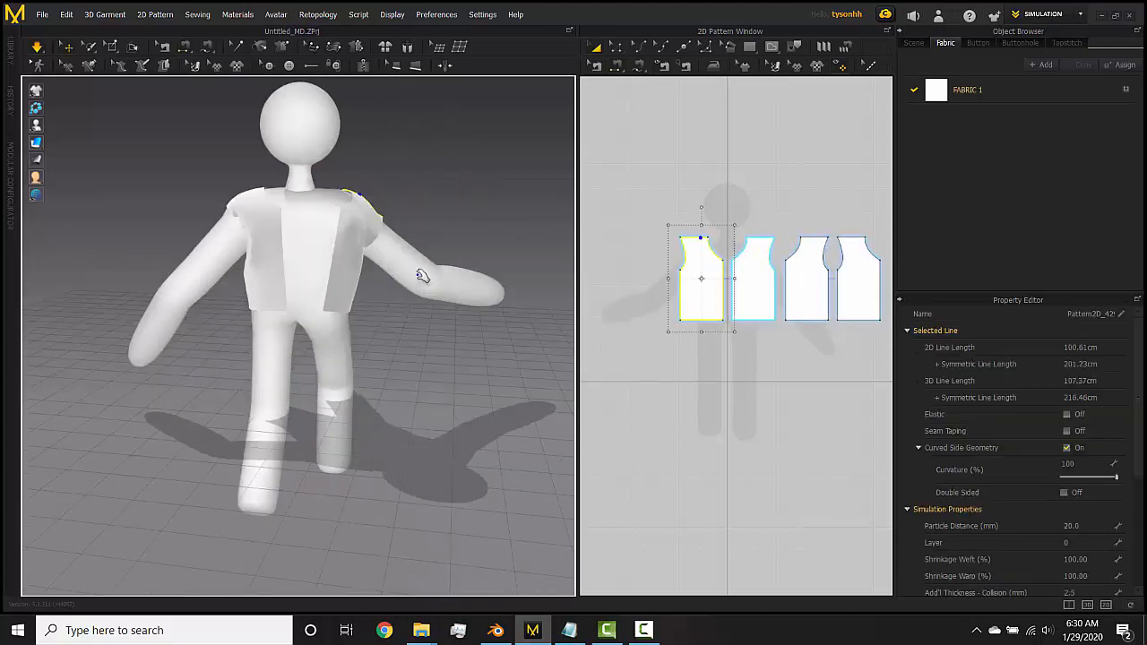
key("ctrl+z")
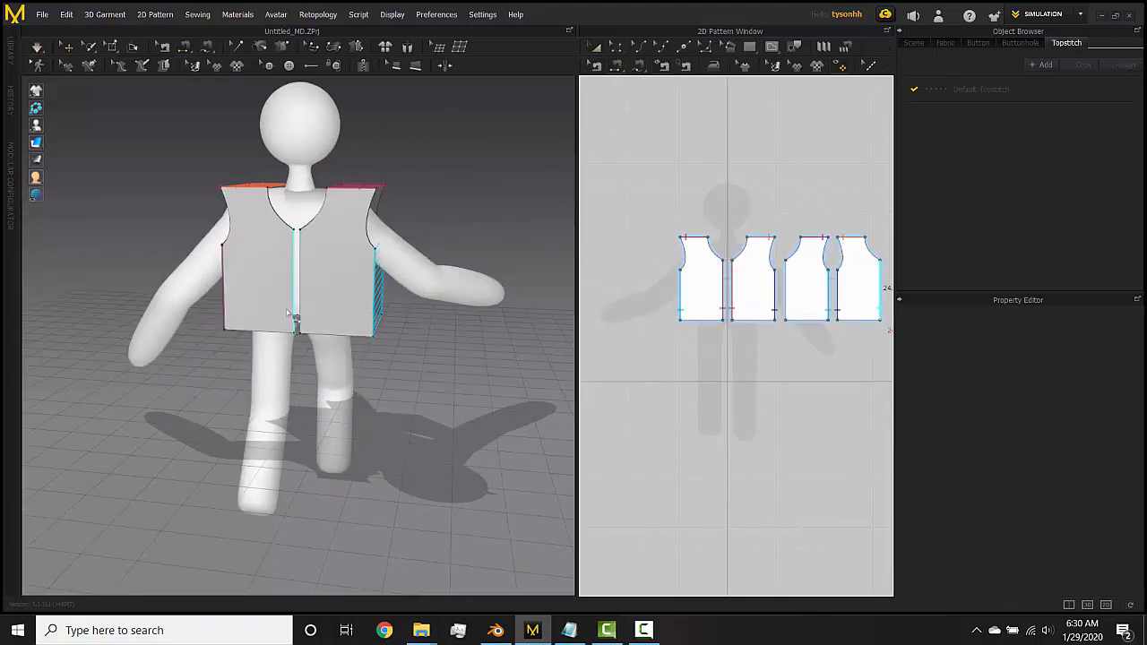
- Simulate the sewn garment onto the avatar and pull the shoulder cloth into place
key("space")
left_click(368, 209)
right_click_drag(394, 260, 320, 328)
- Delete the seam joining the centre edges of the two front pieces
scroll(707, 314, "up", 5)
left_click(595, 65)
left_click(766, 249)
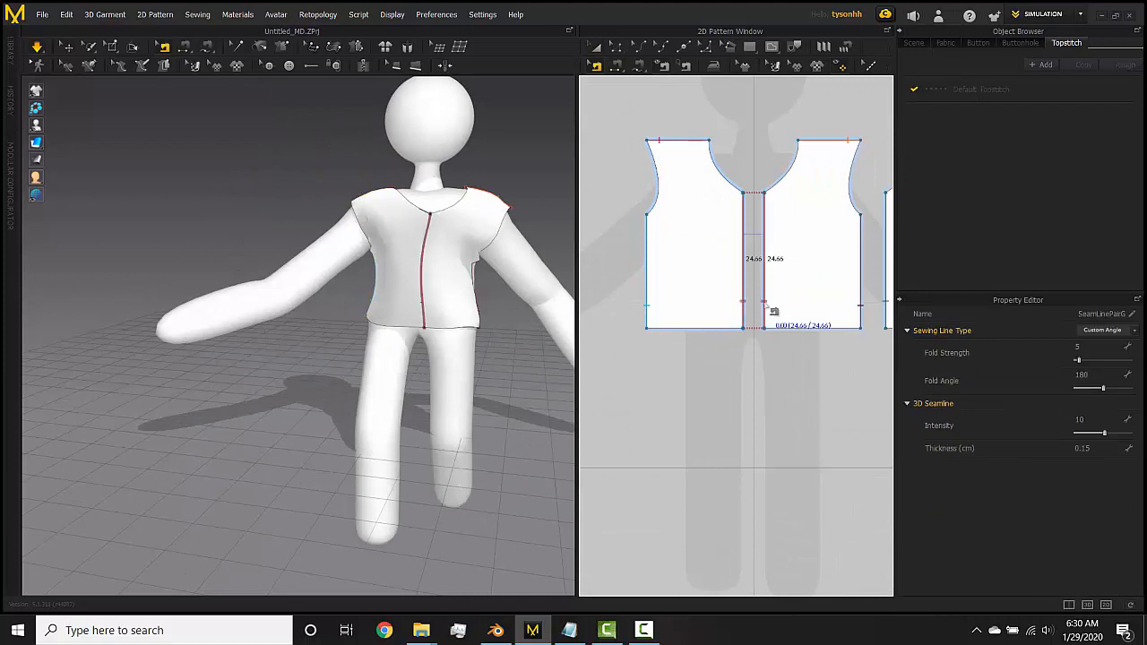
key("Delete")
- Add a zipper between the two centre-front edges from neckline to hem and simulate the garment
left_click(363, 66)
scroll(448, 179, "up", 3)
left_click(466, 158)
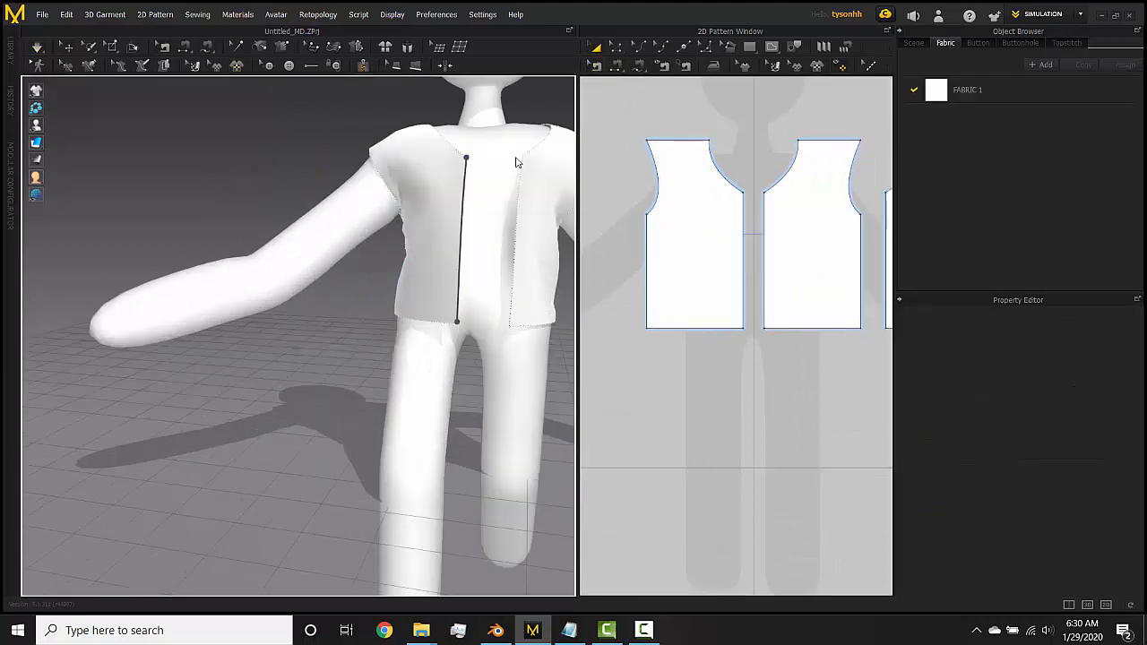
double_click(510, 325)
right_click_drag(479, 317, 476, 215)
scroll(476, 215, "up", 2)
middle_click_drag(476, 215, 356, 269)
key("space")
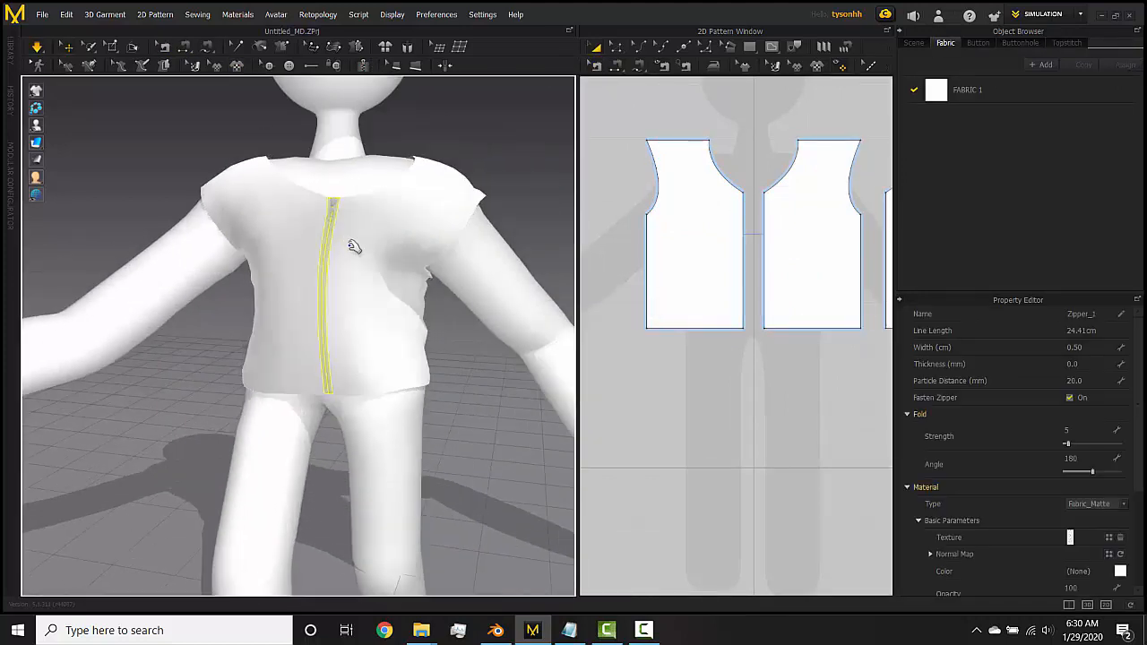
- Move the zipper's slider down from the neckline to the hem and simulate the unzipped front
scroll(346, 164, "up", 3)
left_click(346, 164)
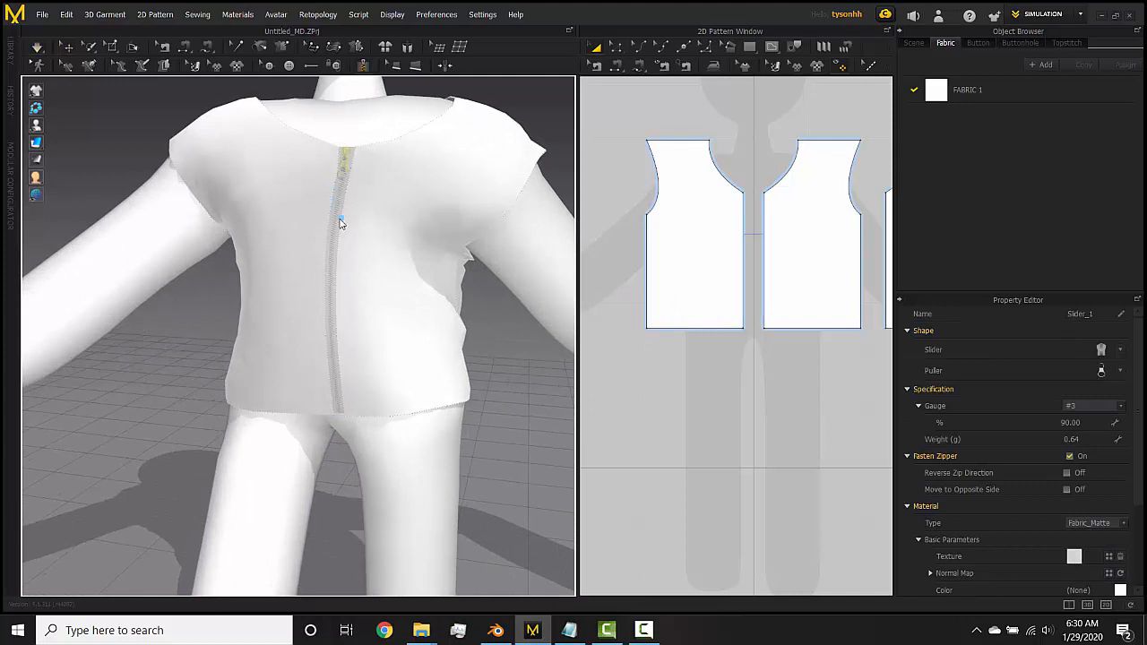
scroll(340, 223, "up", 2)
left_click(68, 48)
scroll(382, 146, "up", 2)
middle_click_drag(382, 146, 340, 205)
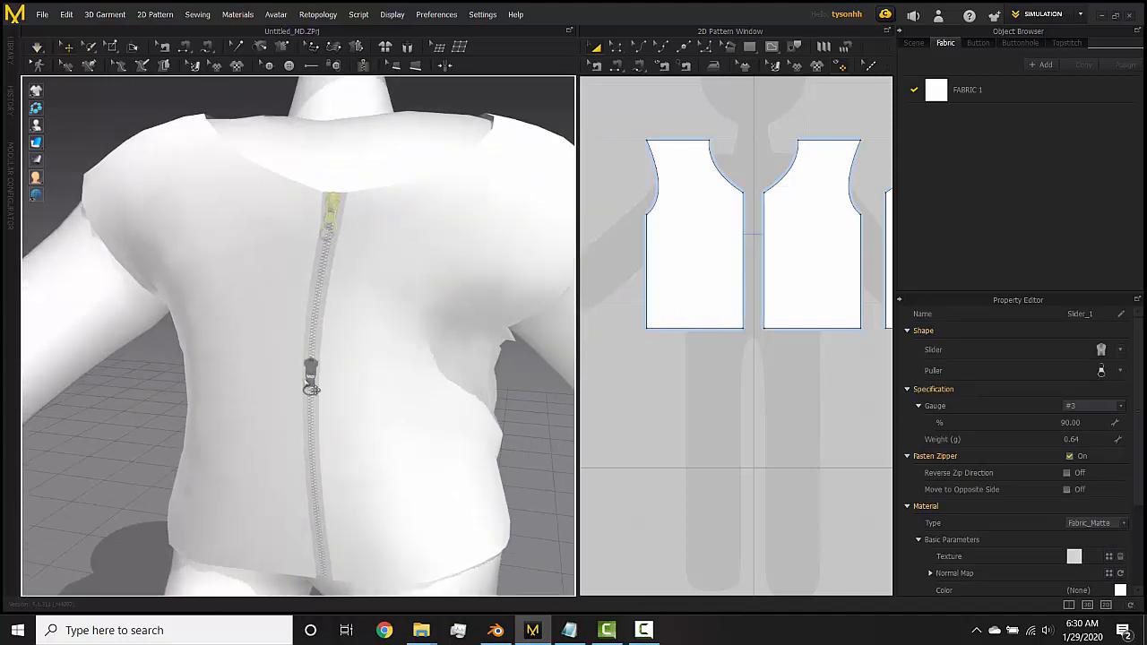
left_click_drag(331, 215, 323, 564)
scroll(323, 564, "up", 1)
middle_click_drag(323, 565, 353, 304)
key("space")
- Adjust the zipper slider at the hem slightly and simulate the garment again
scroll(363, 450, "up", 1)
scroll(372, 364, "up", 2)
right_click_drag(372, 364, 385, 319)
scroll(366, 318, "down", 2)
left_click(332, 321)
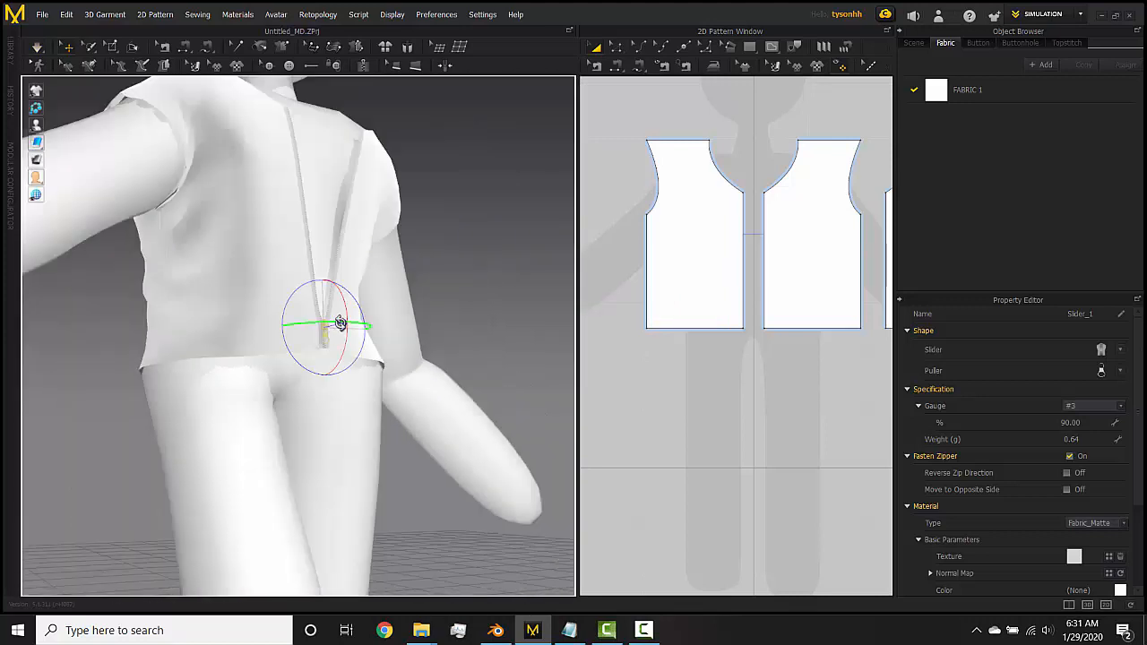
scroll(336, 326, "up", 1)
scroll(356, 343, "up", 2)
left_click_drag(417, 300, 410, 301)
key("space")
scroll(403, 388, "down", 4)
right_click_drag(368, 384, 260, 429)
key("space")
- Reposition the slider at the zipper's lower end to unzip the front completely and resume the simulation
left_click(289, 447)
left_click(237, 449)
left_click(228, 396)
left_click(251, 430)
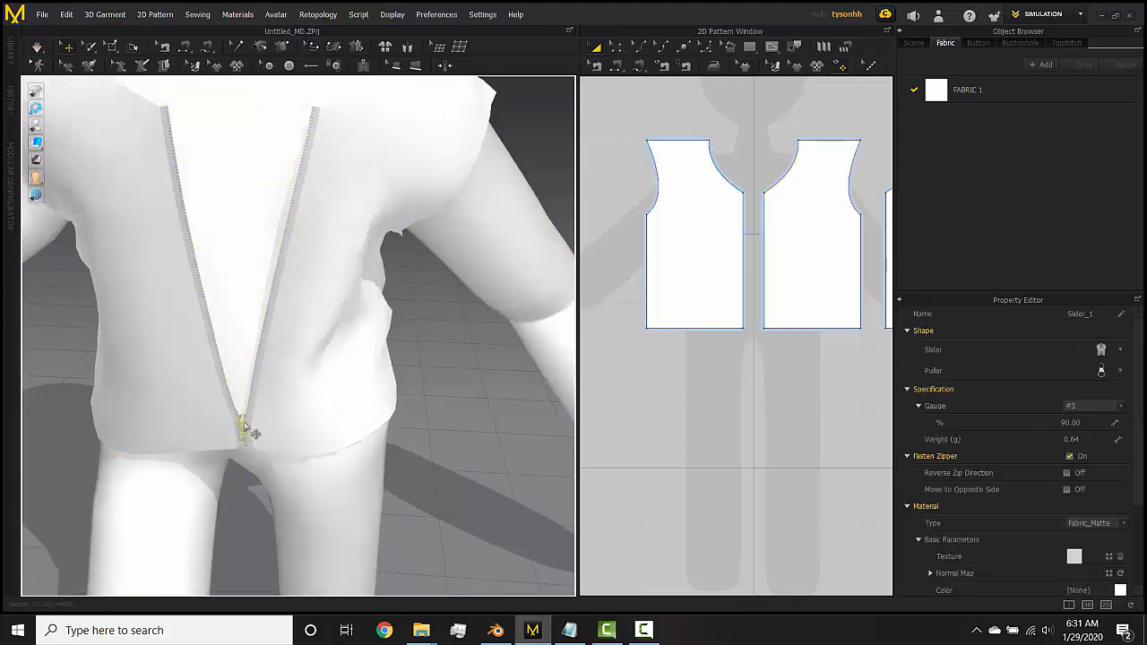
key("space")
scroll(287, 461, "down", 4)
right_click_drag(358, 458, 425, 454)
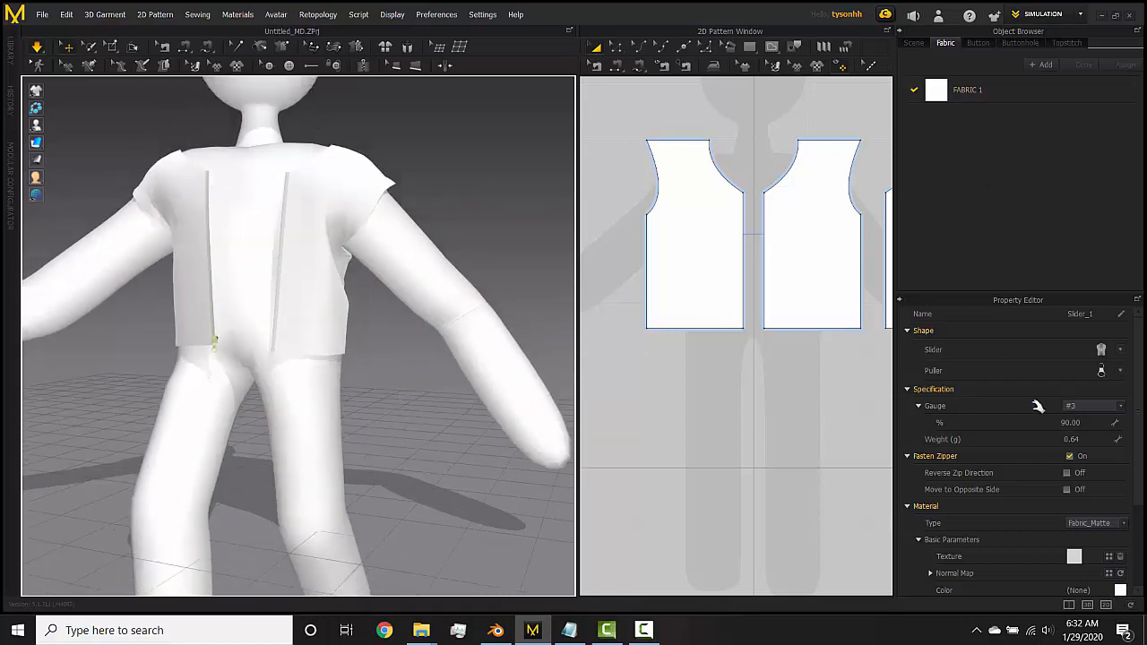
- Select all four pattern pieces and set their additional collision thickness to 5 mm
scroll(1008, 541, "down", 2)
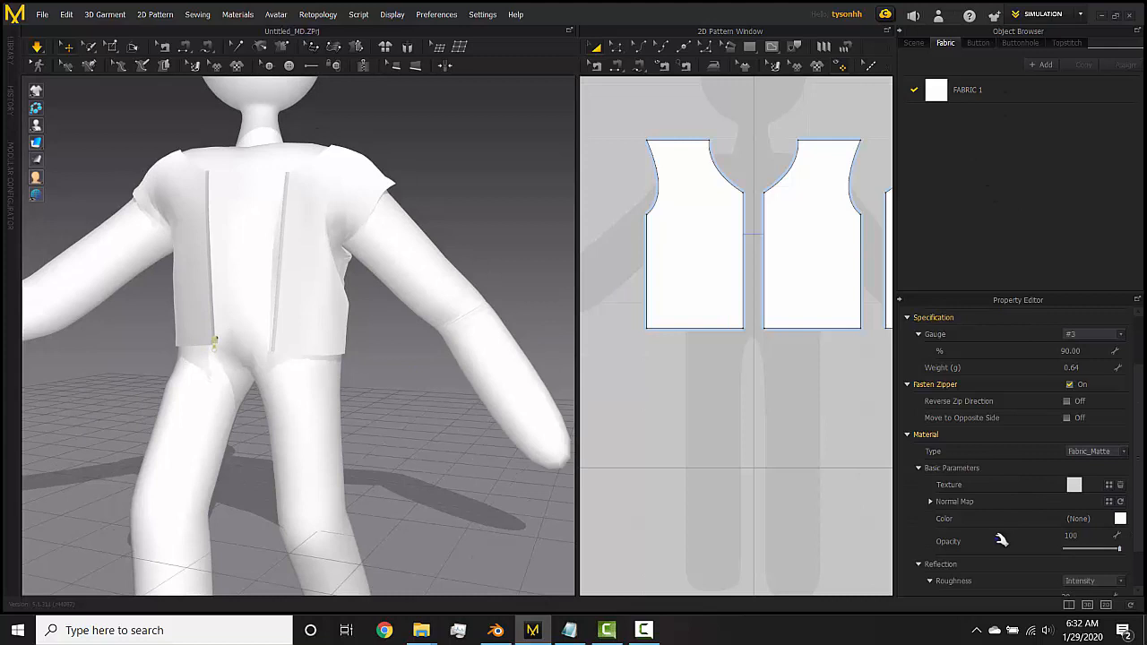
scroll(696, 225, "down", 5)
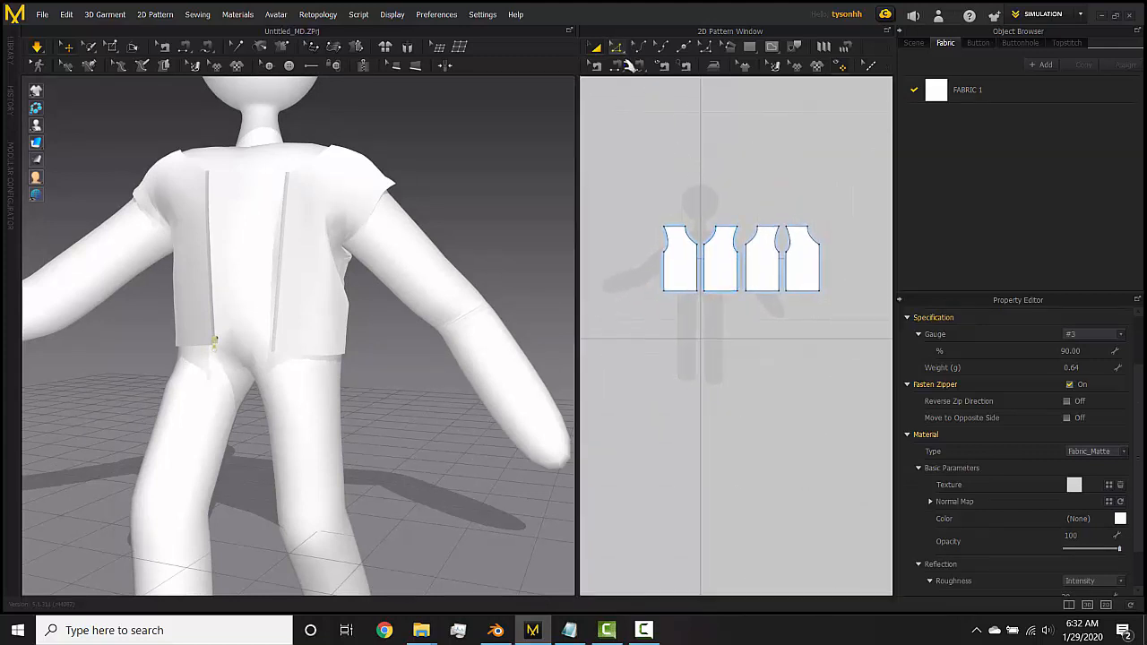
left_click_drag(617, 146, 839, 331)
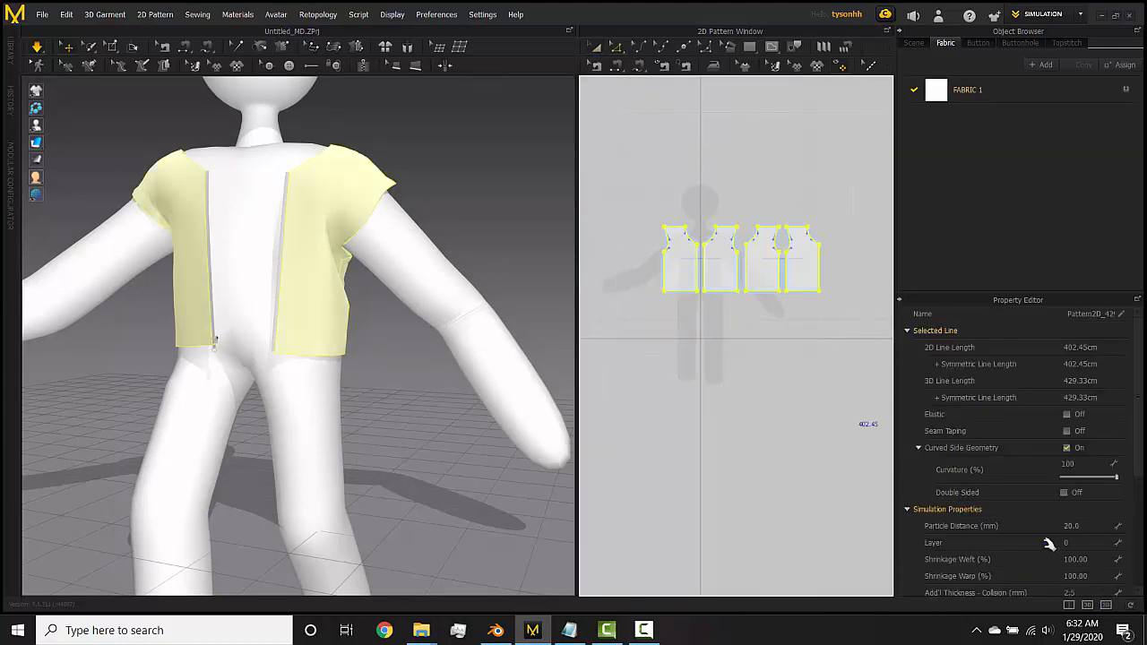
left_click_drag(609, 174, 858, 313)
key("a")
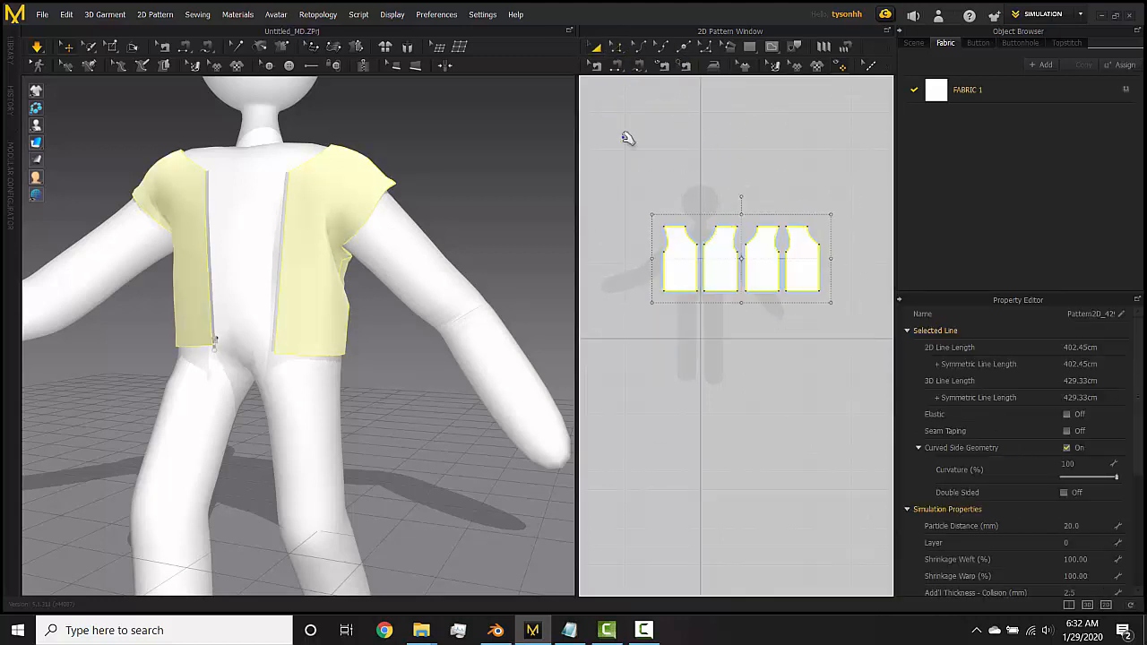
left_click_drag(629, 181, 870, 351)
scroll(1035, 538, "down", 2)
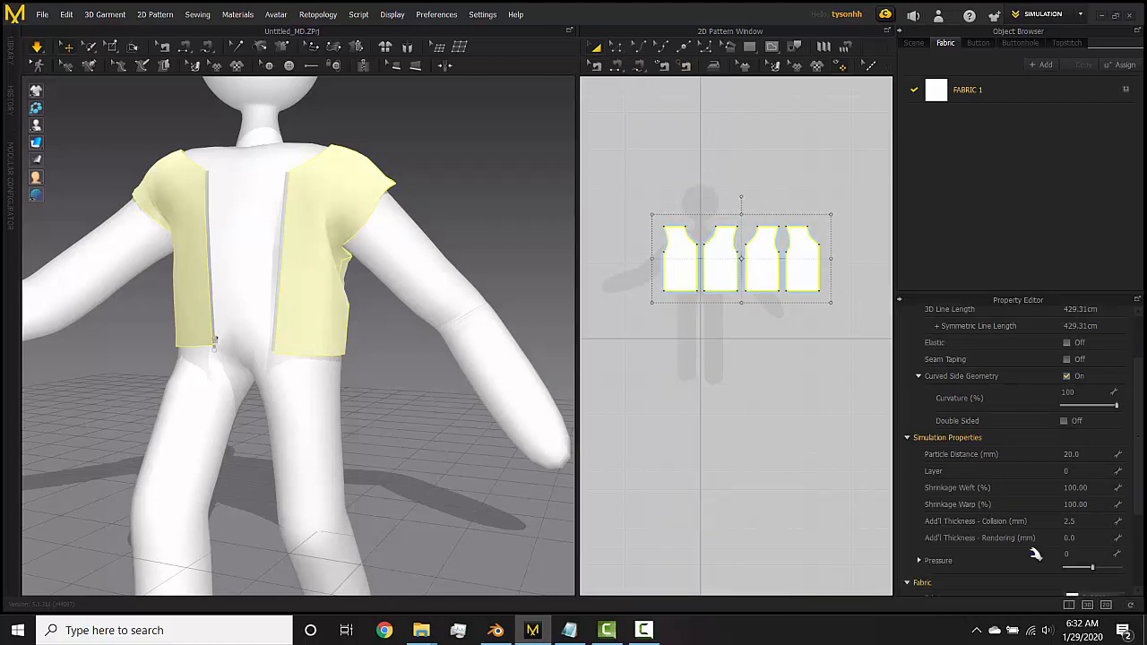
left_click(1072, 522)
type("5")
key("Return")
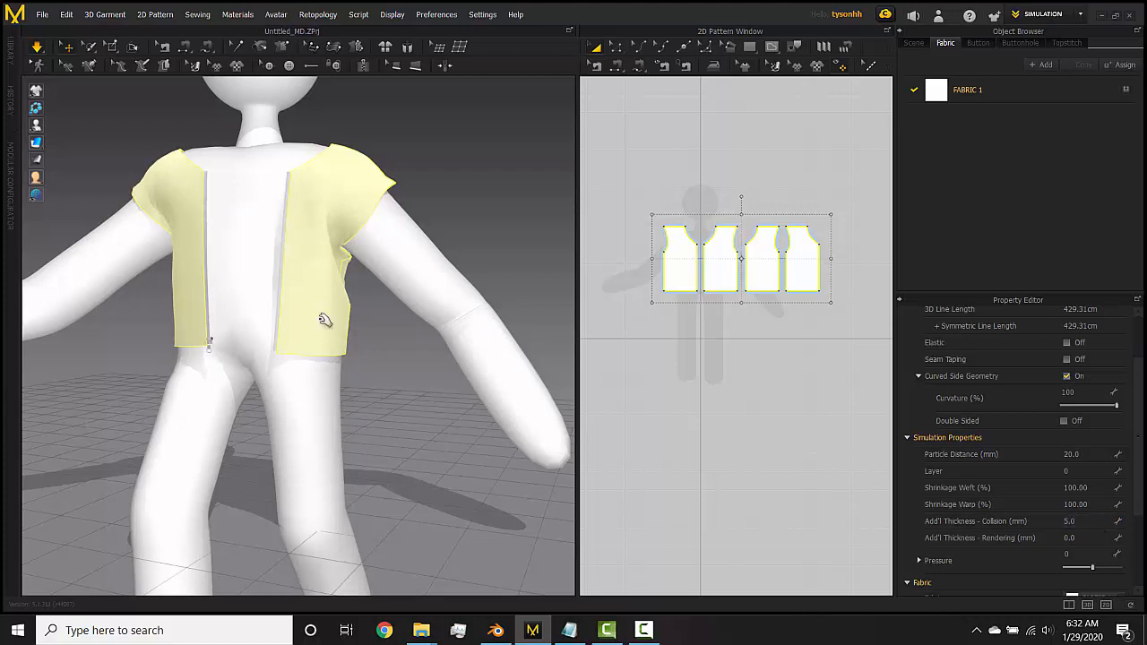
- Pull the front panel and shoulder cloth into better position on the avatar while the simulation runs
right_click_drag(320, 317, 351, 337)
left_click_drag(199, 209, 298, 235)
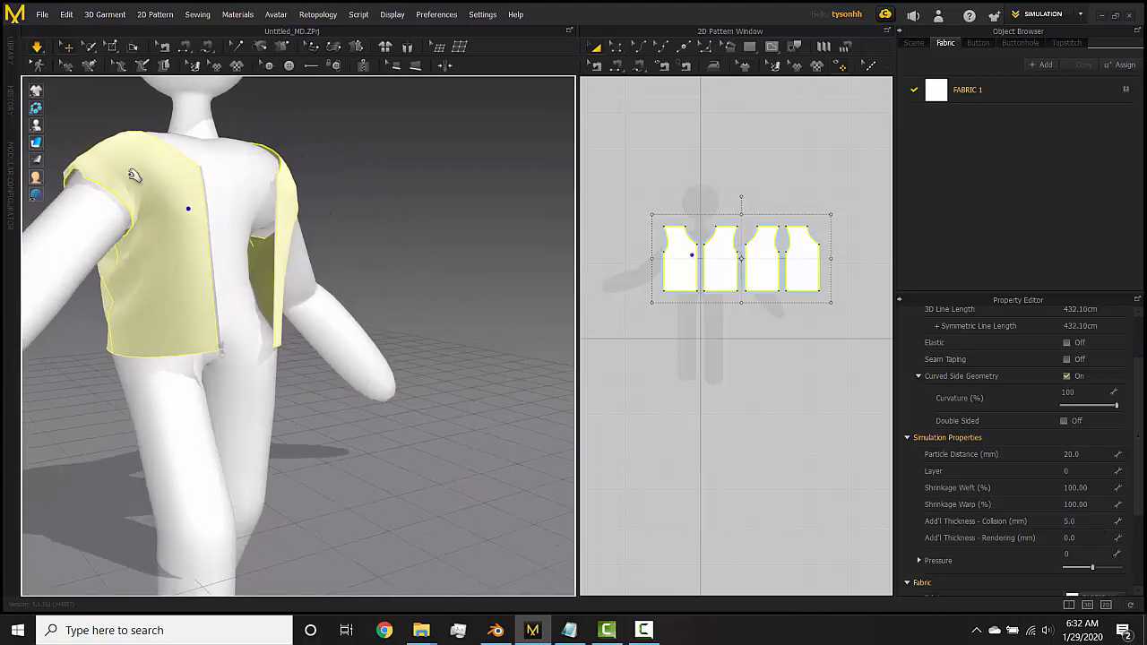
left_click_drag(113, 175, 100, 158)
right_click_drag(180, 226, 248, 199)
right_click_drag(154, 304, 435, 410)
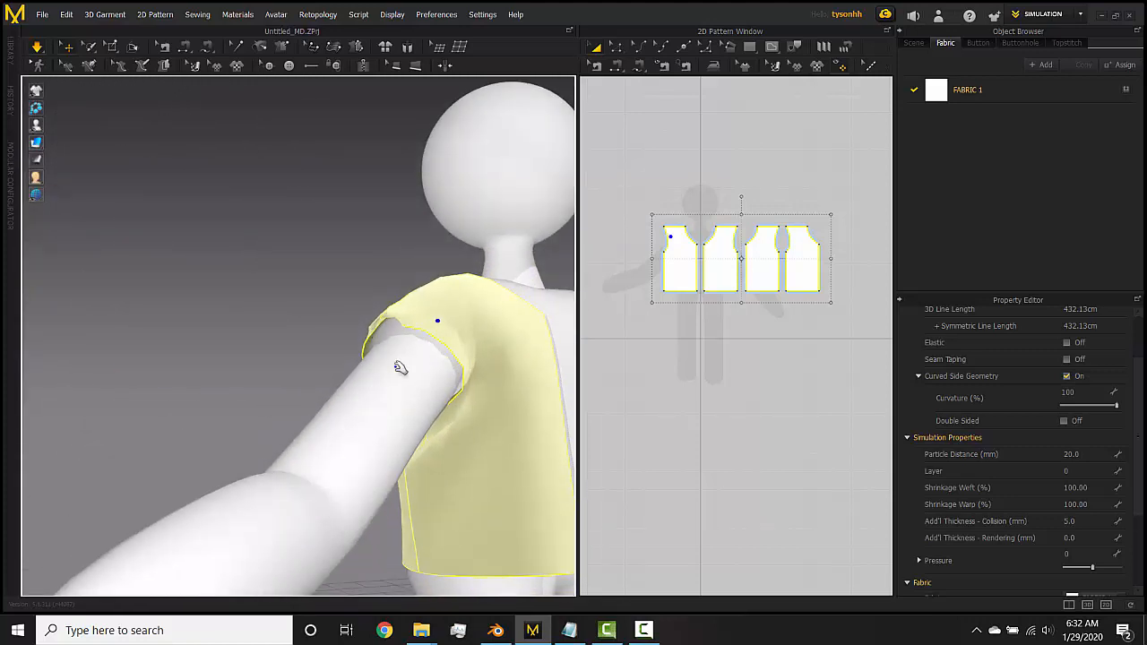
right_click_drag(402, 369, 627, 264)
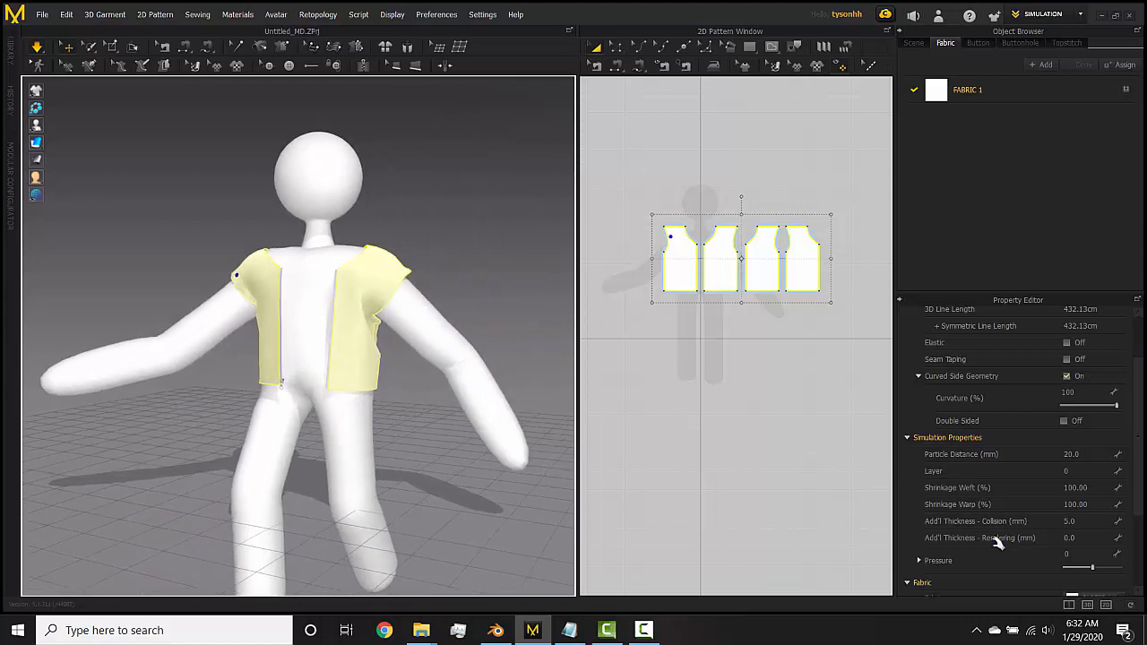
- Set the additional rendering thickness of the four pattern pieces to 2 mm
left_click(1073, 539)
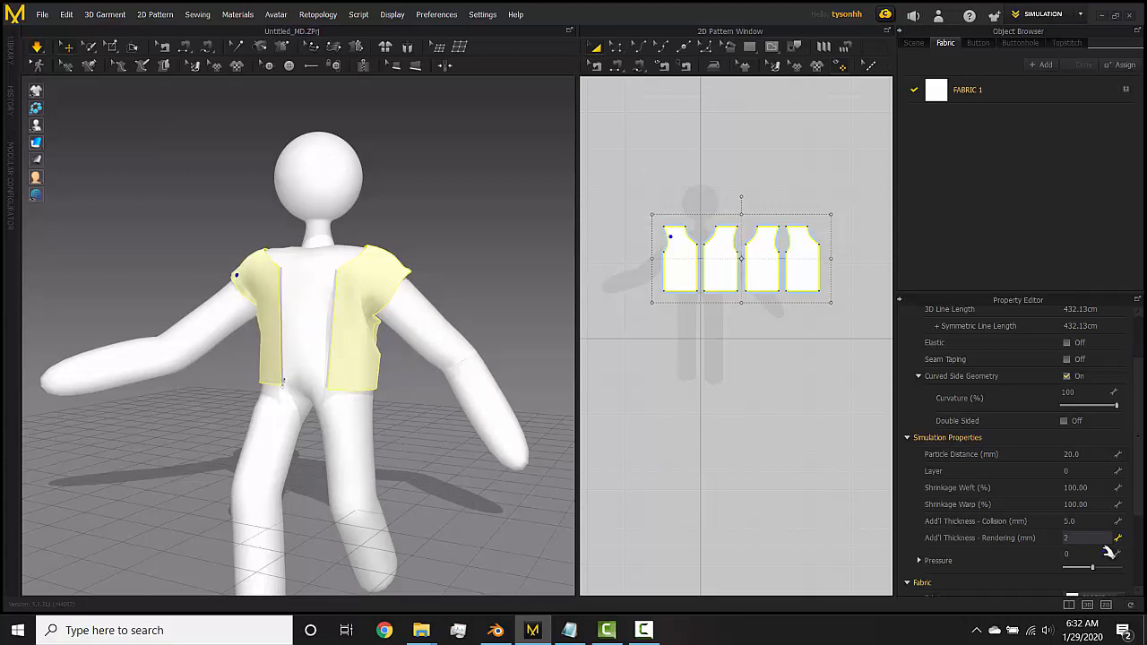
key("Return")
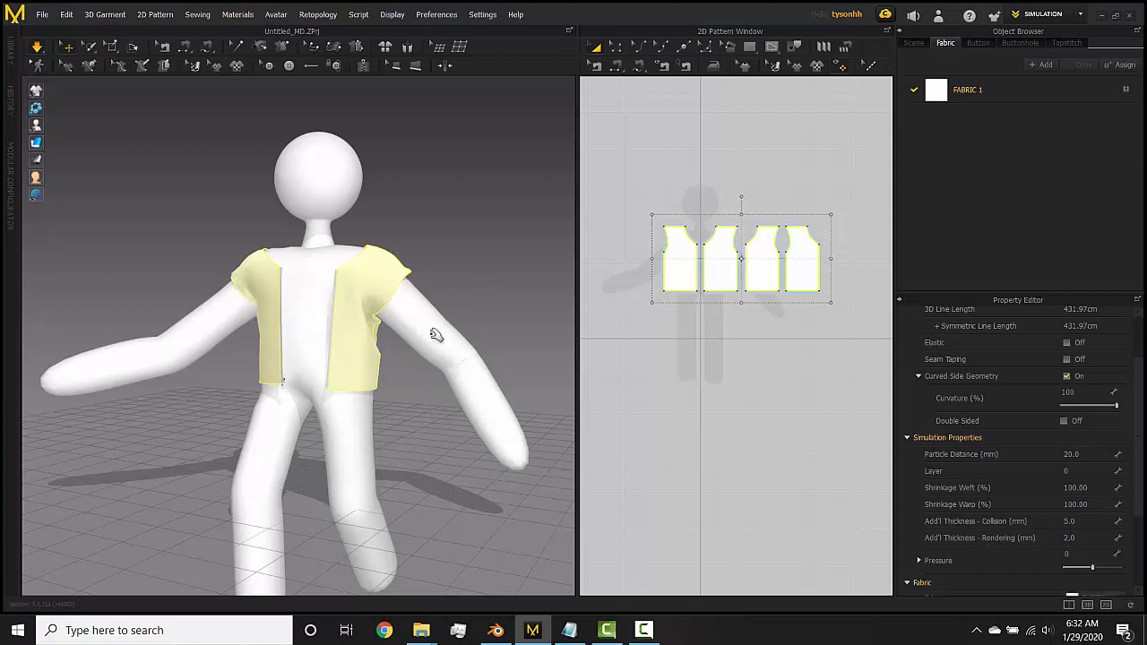
right_click_drag(423, 347, 367, 309)
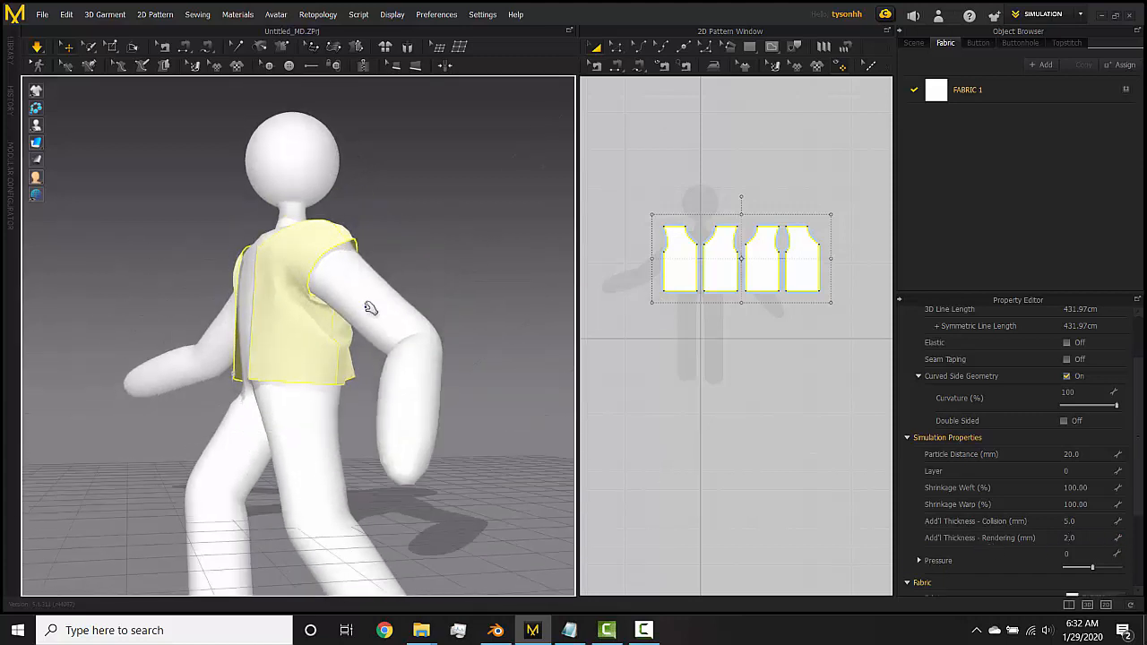
scroll(371, 303, "up", 3)
right_click_drag(391, 272, 283, 137)
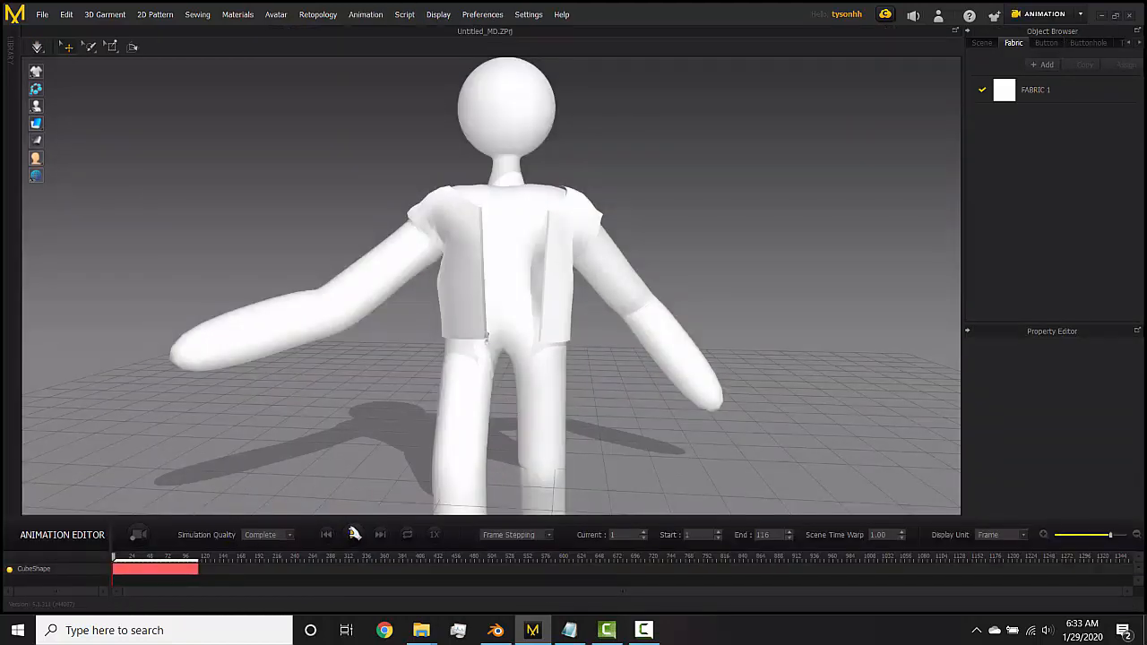
- Play the avatar's walk animation in Animation mode
left_click(355, 534)
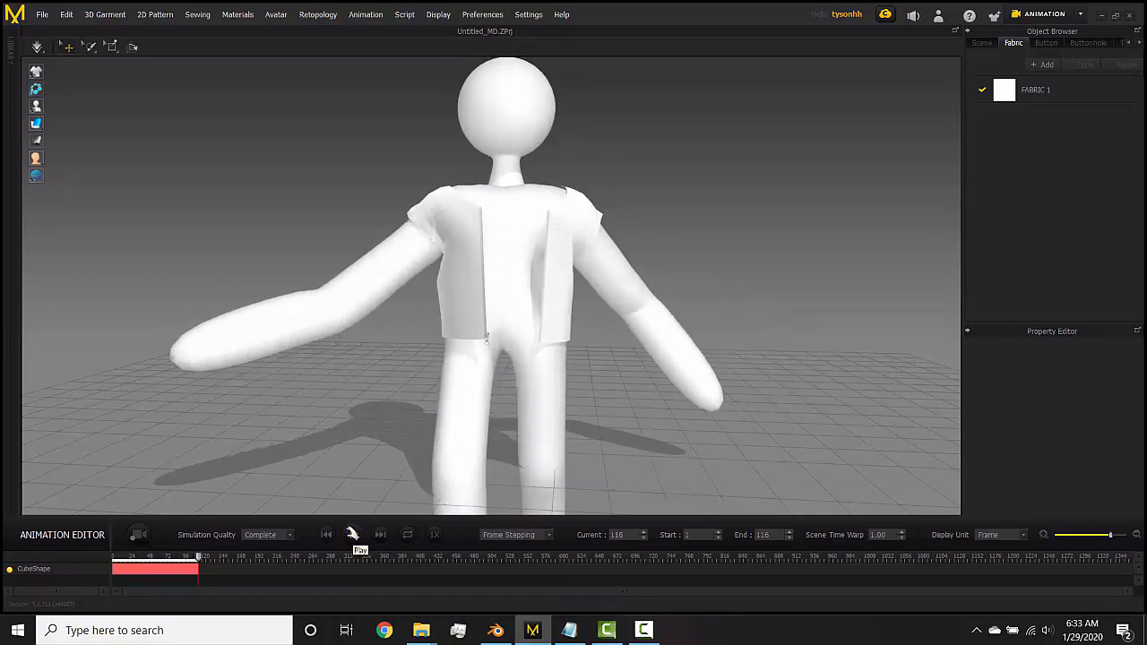
- Record the vest's cloth simulation over the walk animation from its start, and return the timeline to frame 0
left_click(327, 534)
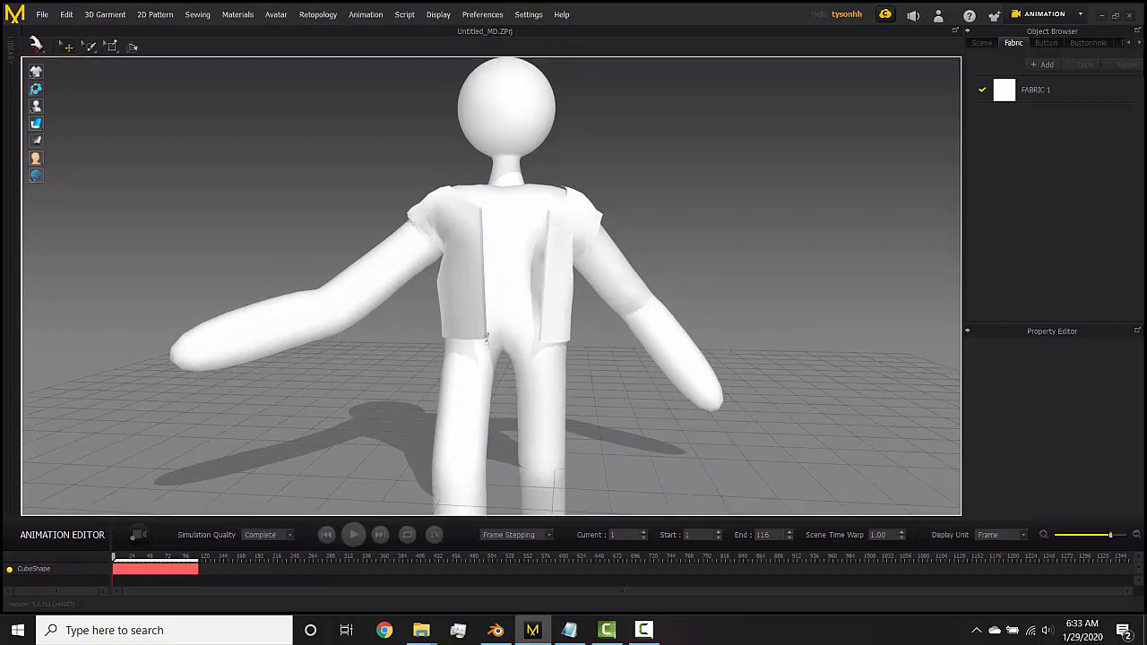
left_click(136, 534)
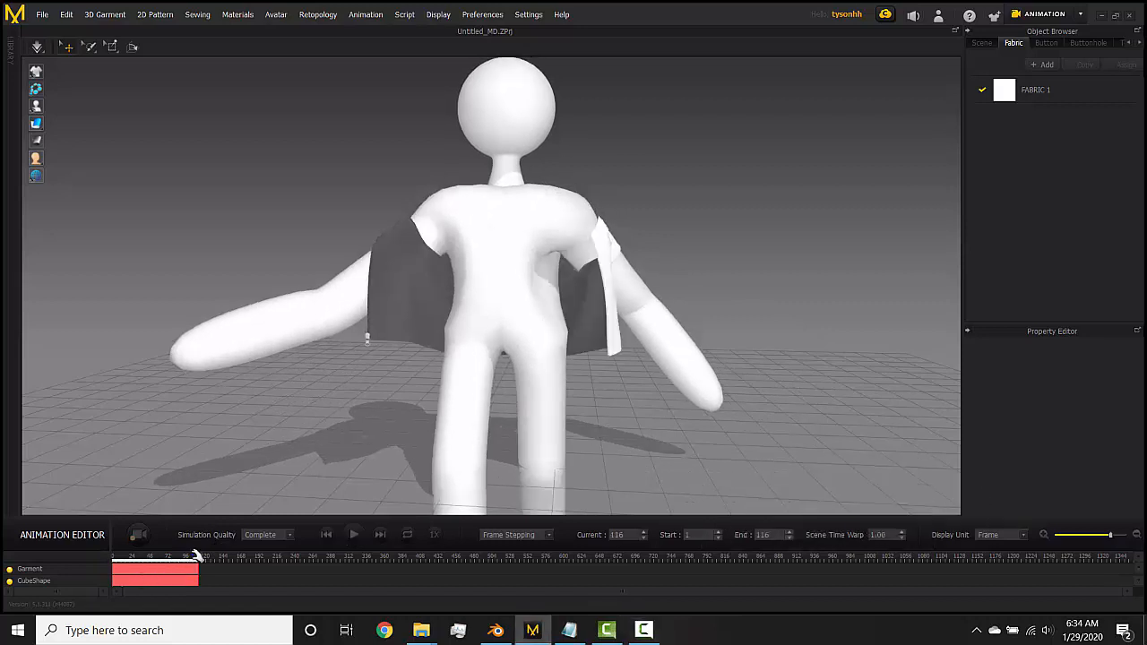
left_click_drag(197, 557, 107, 556)
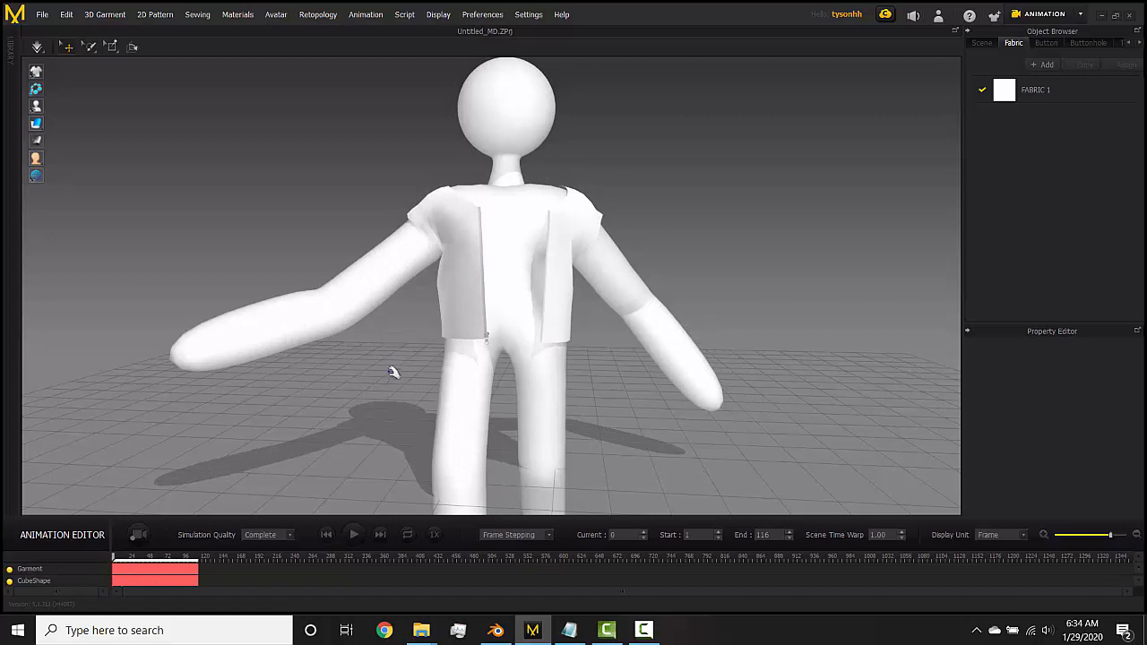
right_click_drag(362, 395, 395, 360)
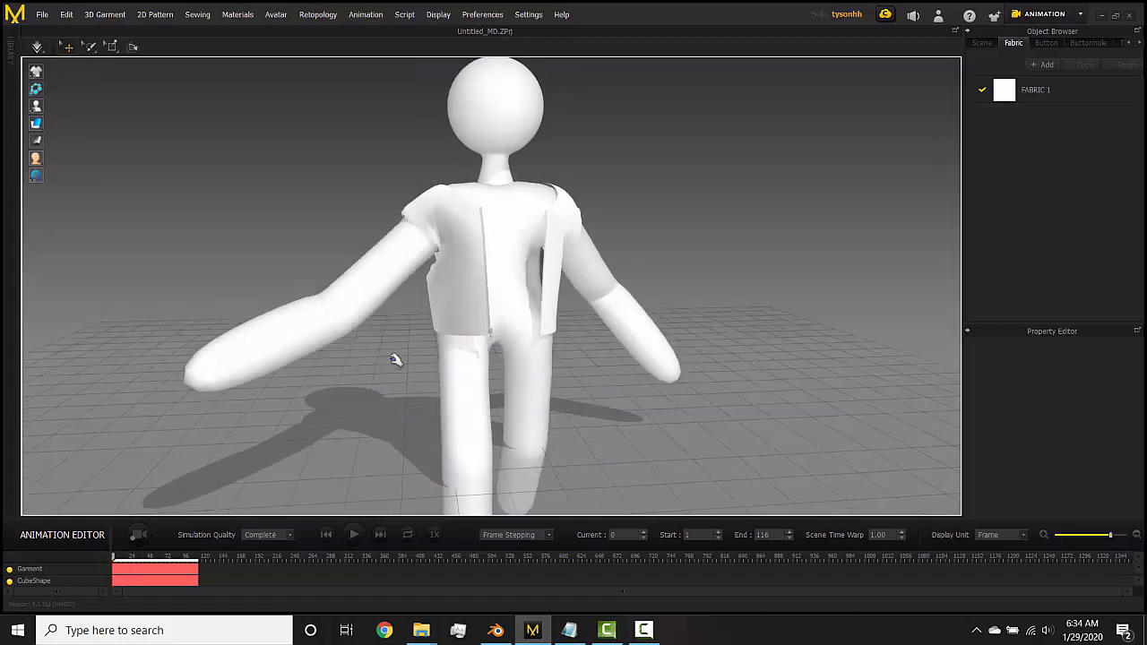
- Export the garment to the desktop as an Alembic (OGAWA) file named coatBLENDER.abc, with the Thick option
left_click(68, 572)
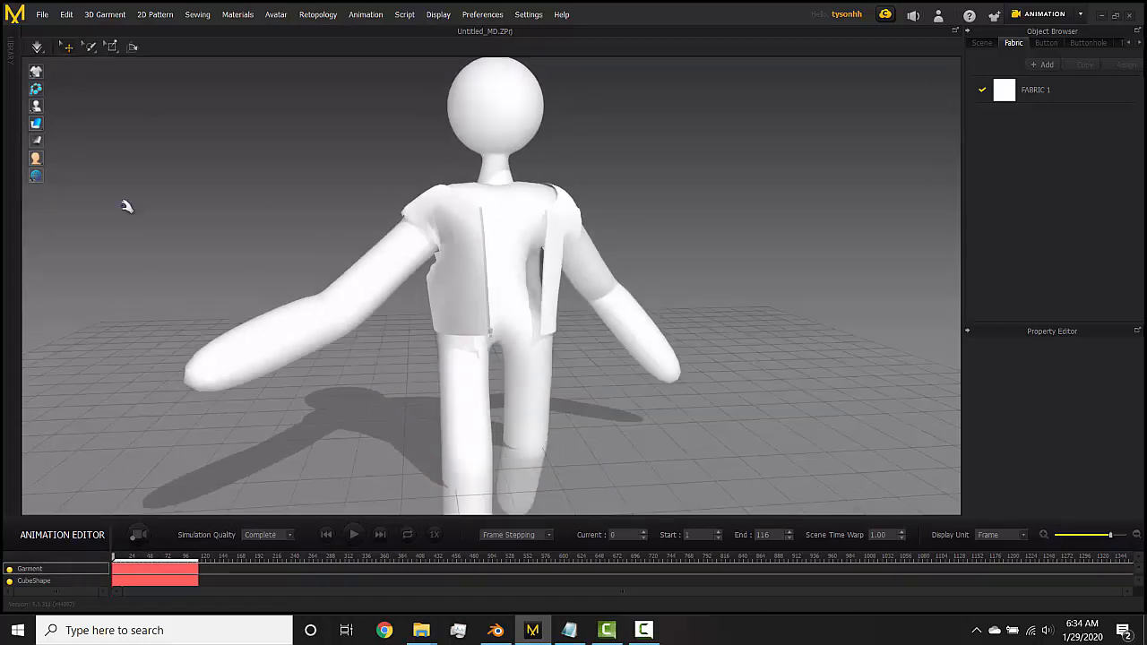
left_click(42, 13)
mouse_move(70, 170)
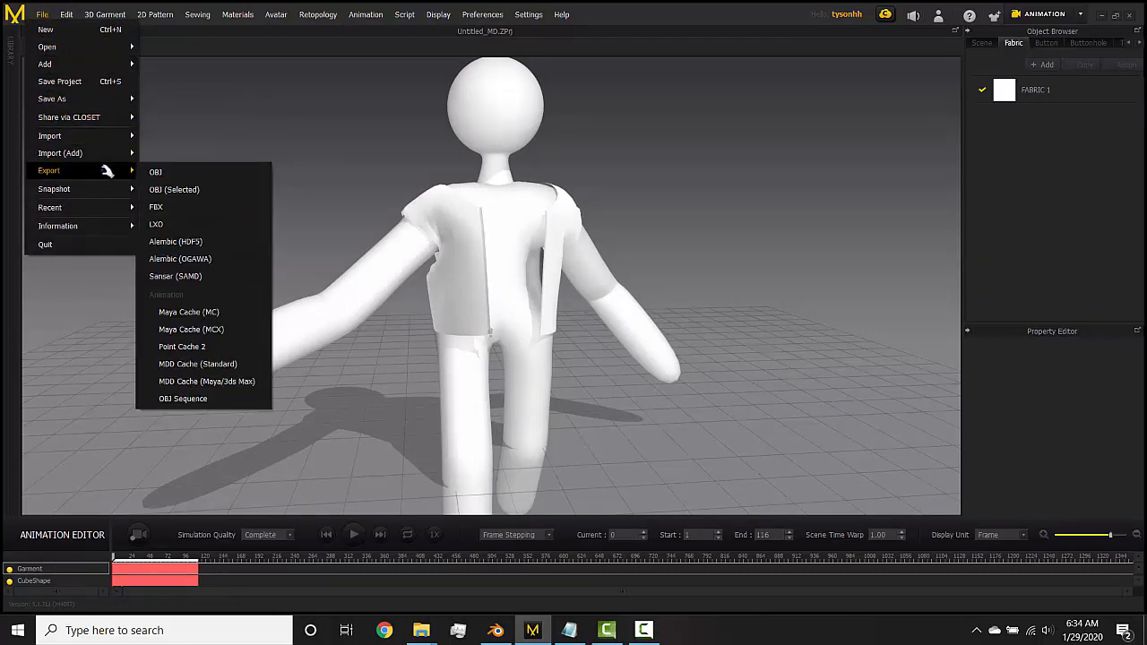
left_click(235, 261)
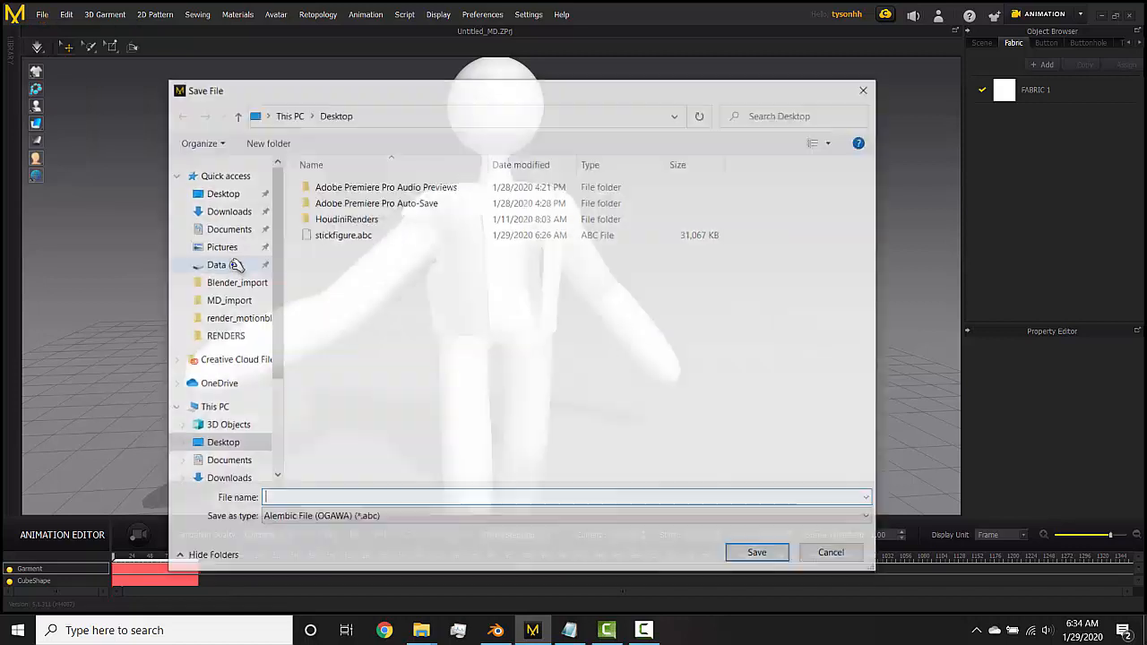
left_click(327, 236)
left_click(304, 498)
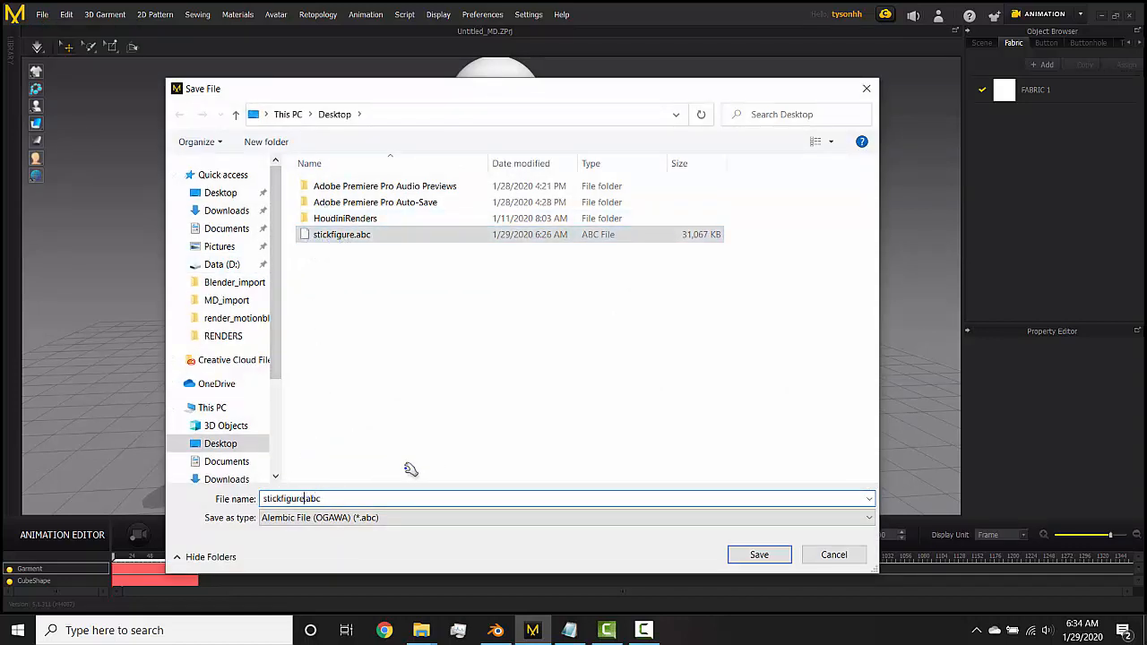
type("BKL")
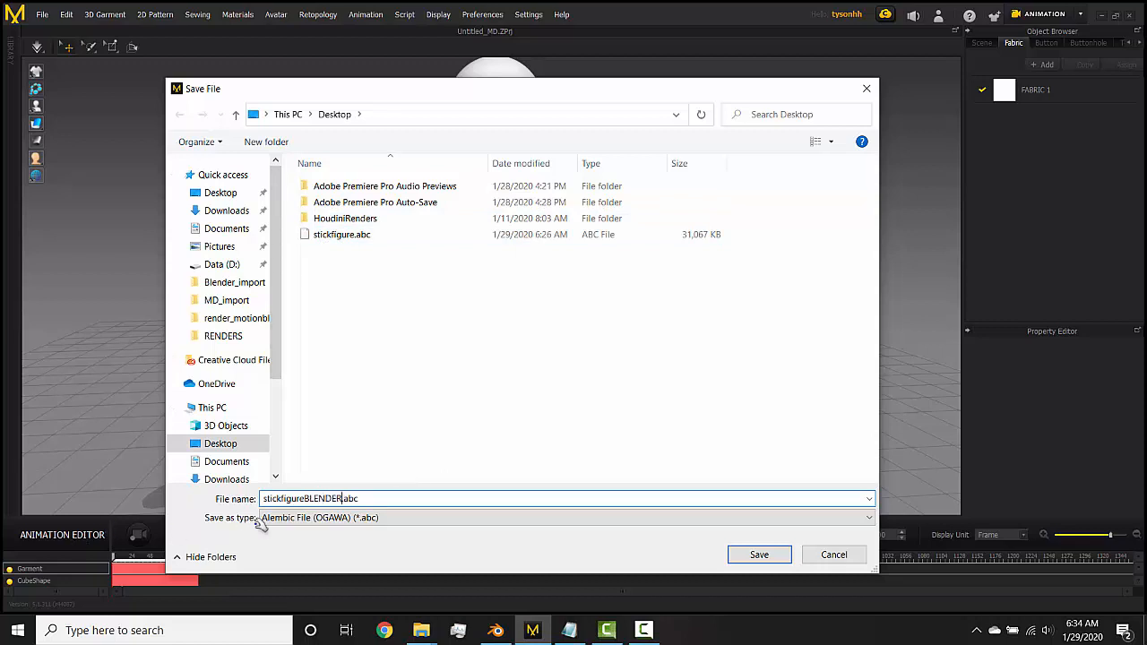
left_click_drag(307, 498, 212, 495)
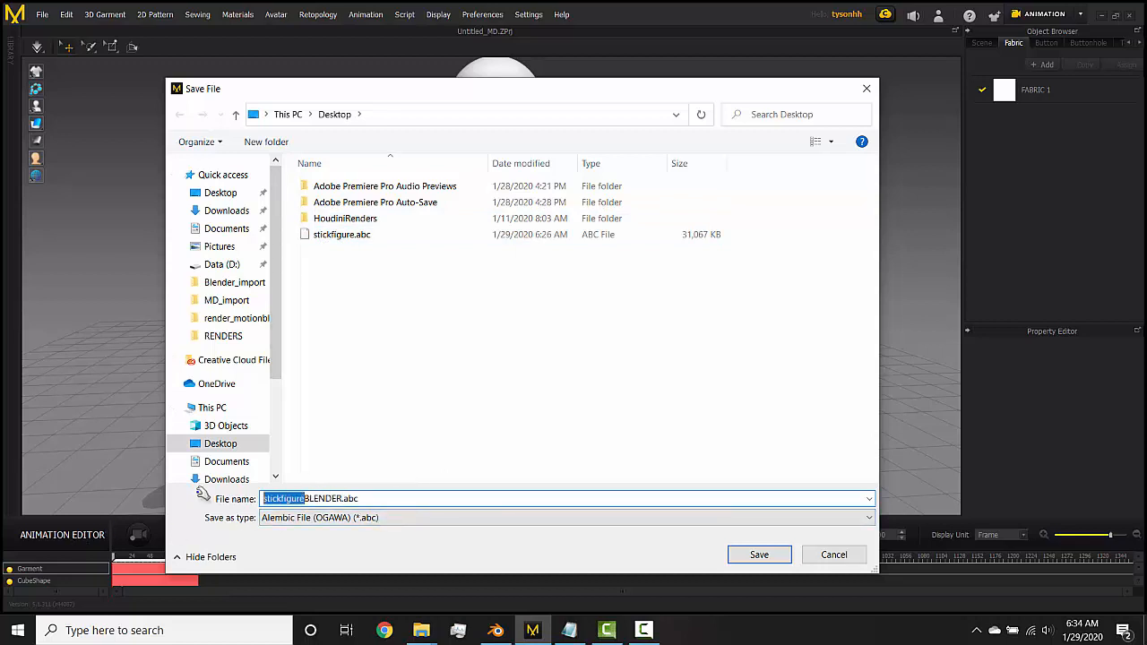
type("coa")
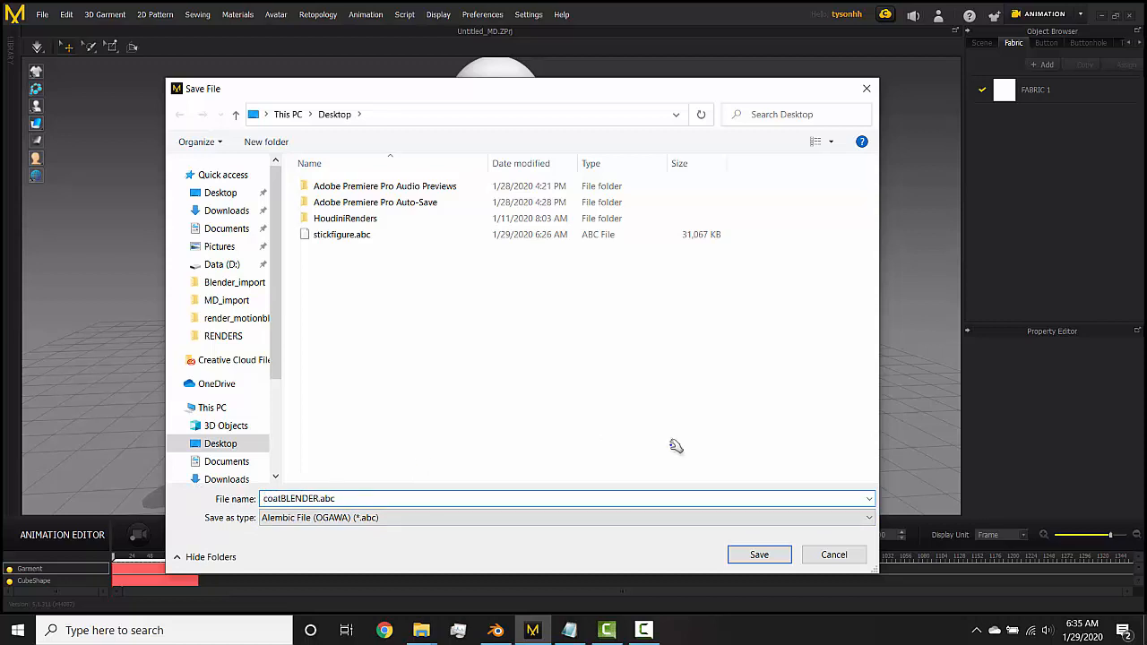
left_click(759, 555)
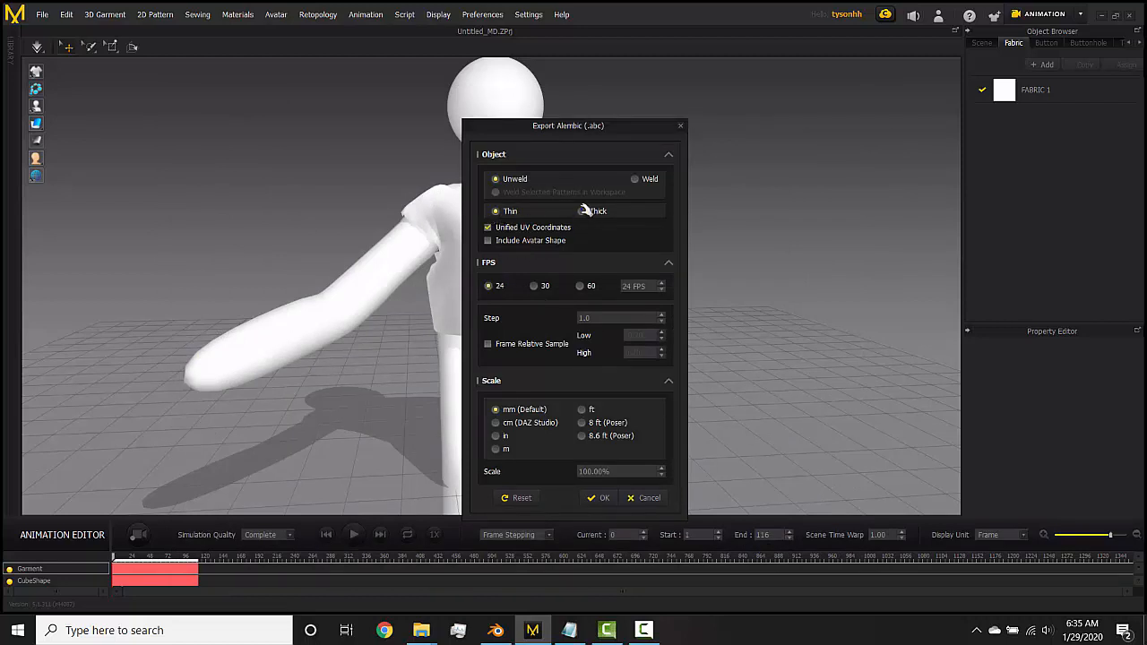
left_click_drag(602, 125, 808, 115)
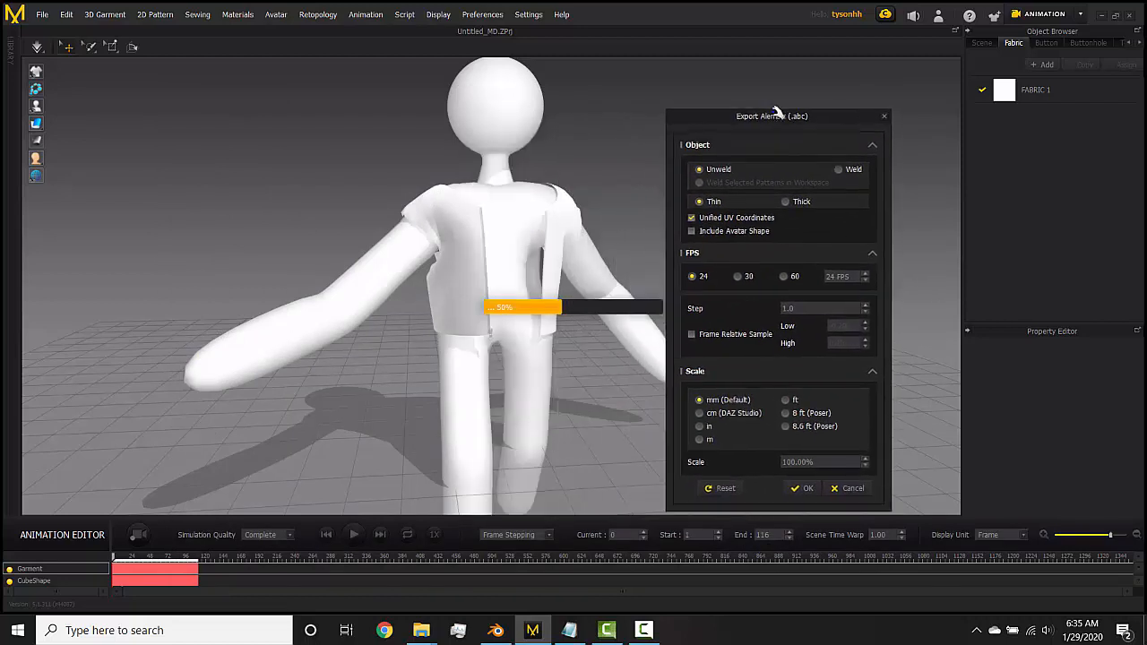
left_click(790, 200)
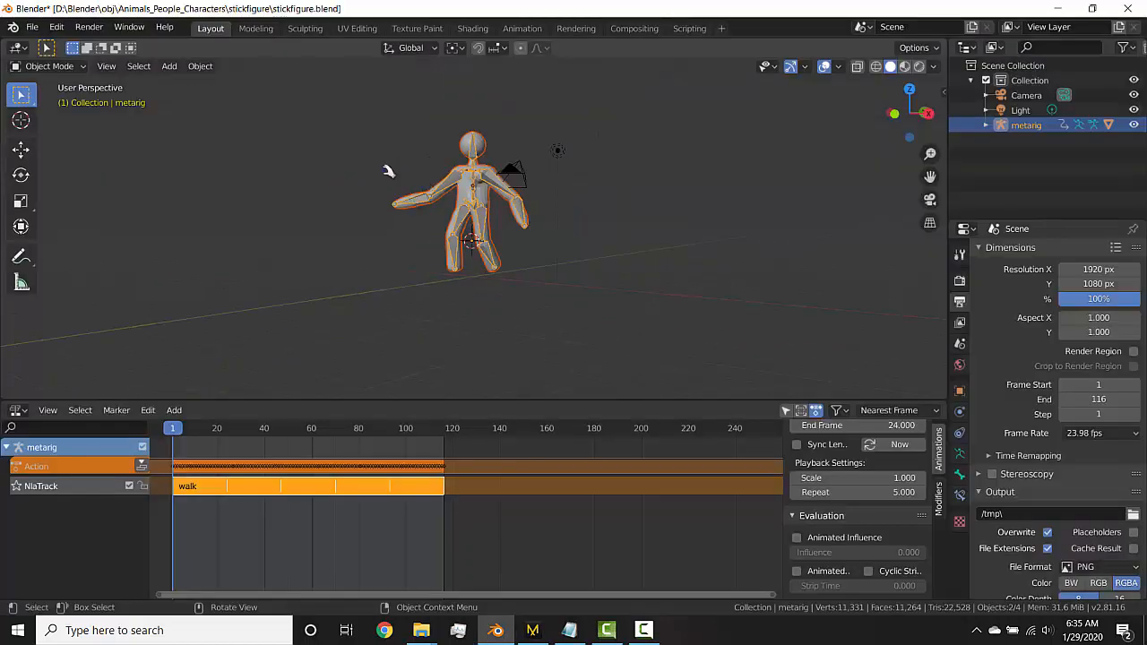
- Switch to Blender and import the Alembic file coatBLENDER.abc from the desktop
left_click(32, 28)
mouse_move(90, 228)
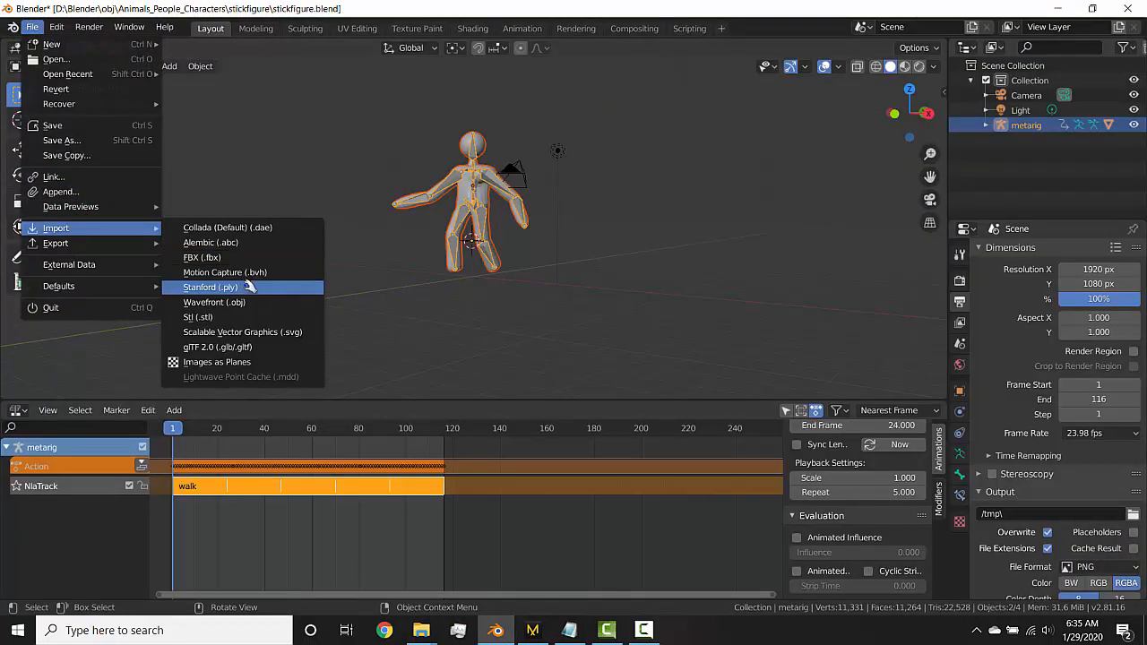
left_click(228, 241)
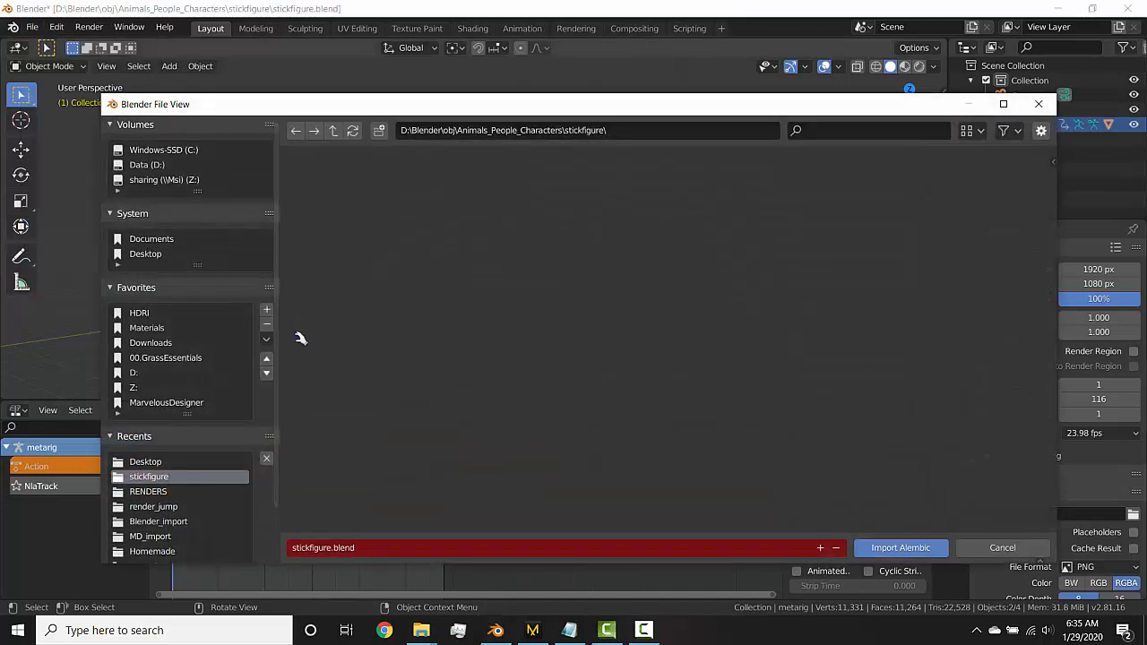
left_click(170, 252)
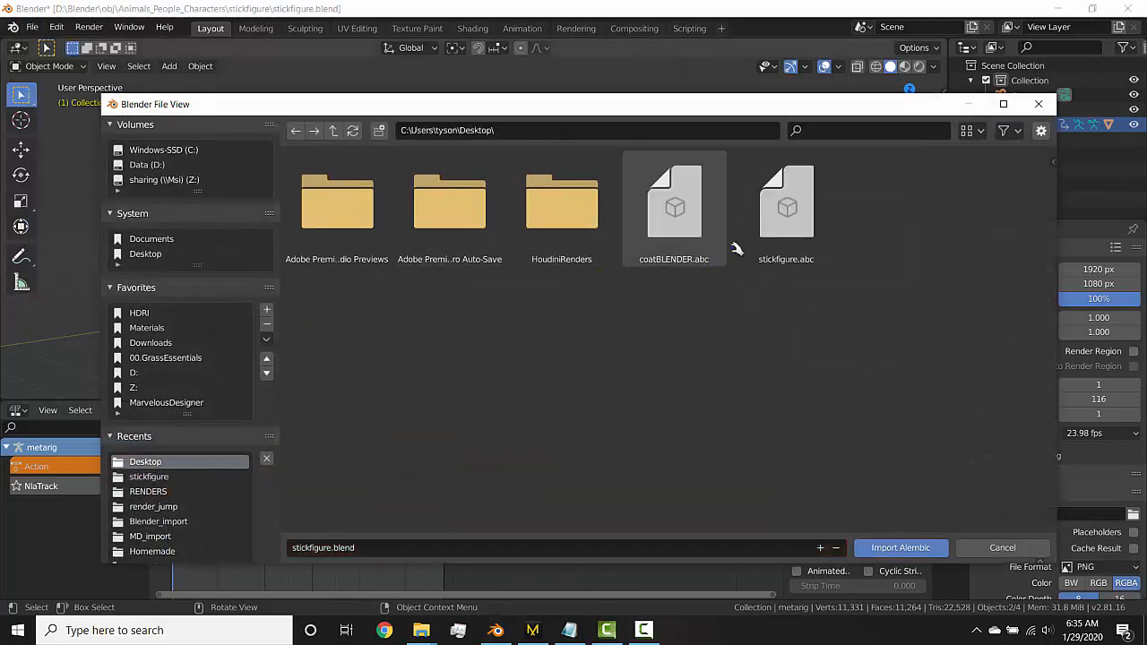
double_click(663, 235)
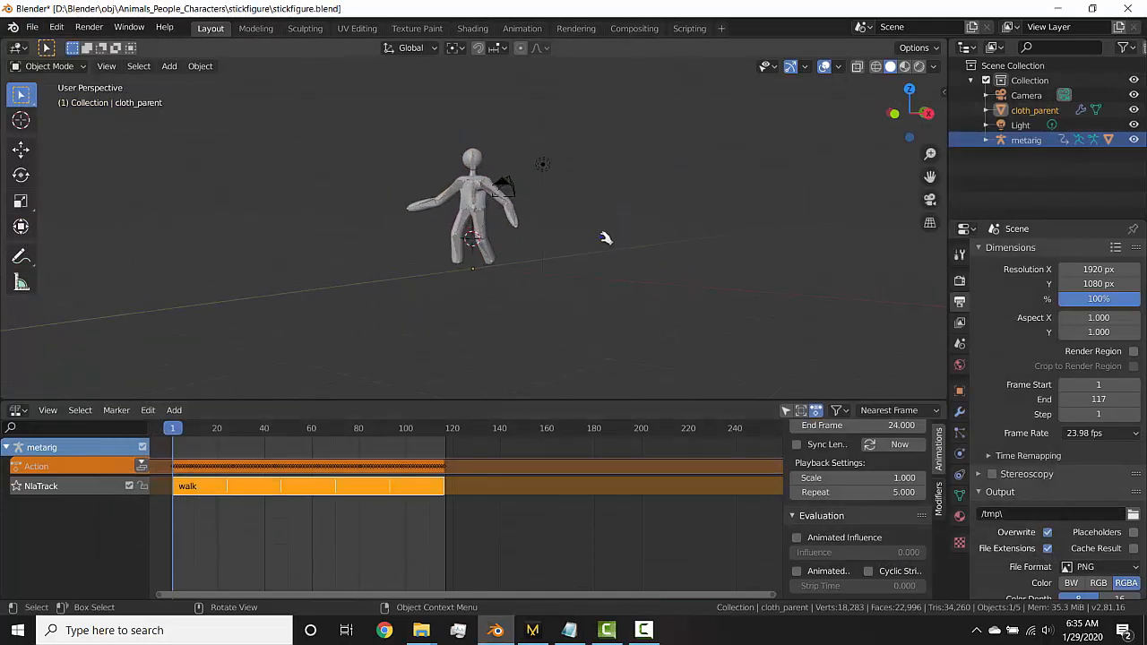
- Scale the imported coat in several passes until it is slightly larger than the stick figure's torso
scroll(580, 177, "down", 2)
middle_click_drag(565, 134, 566, 168, "shift")
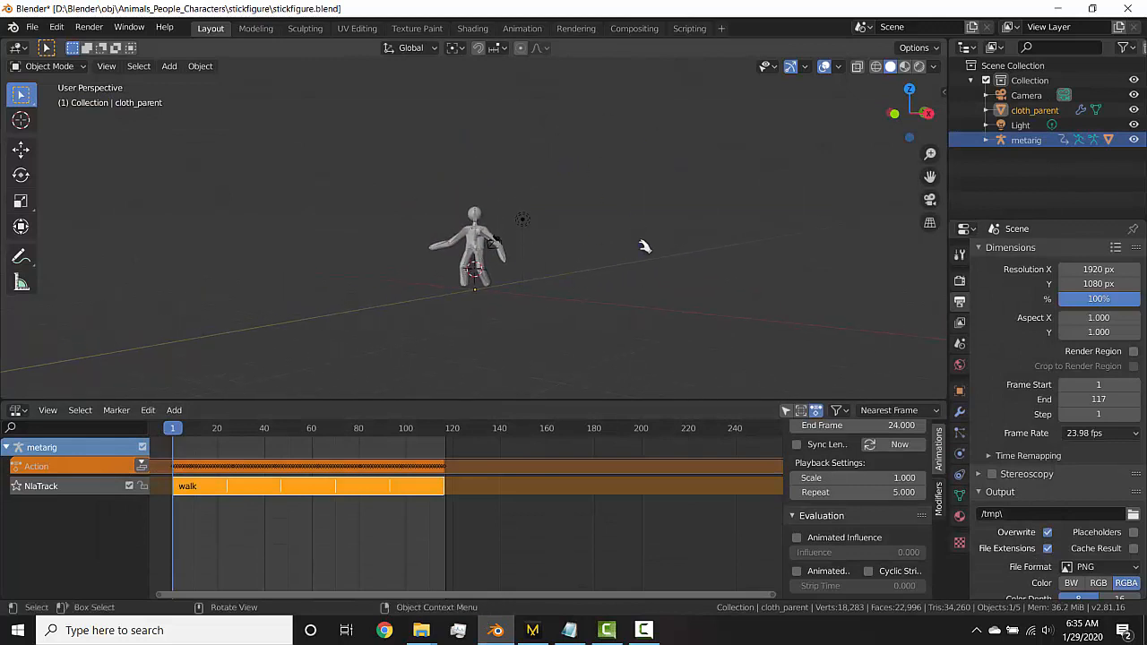
key("s")
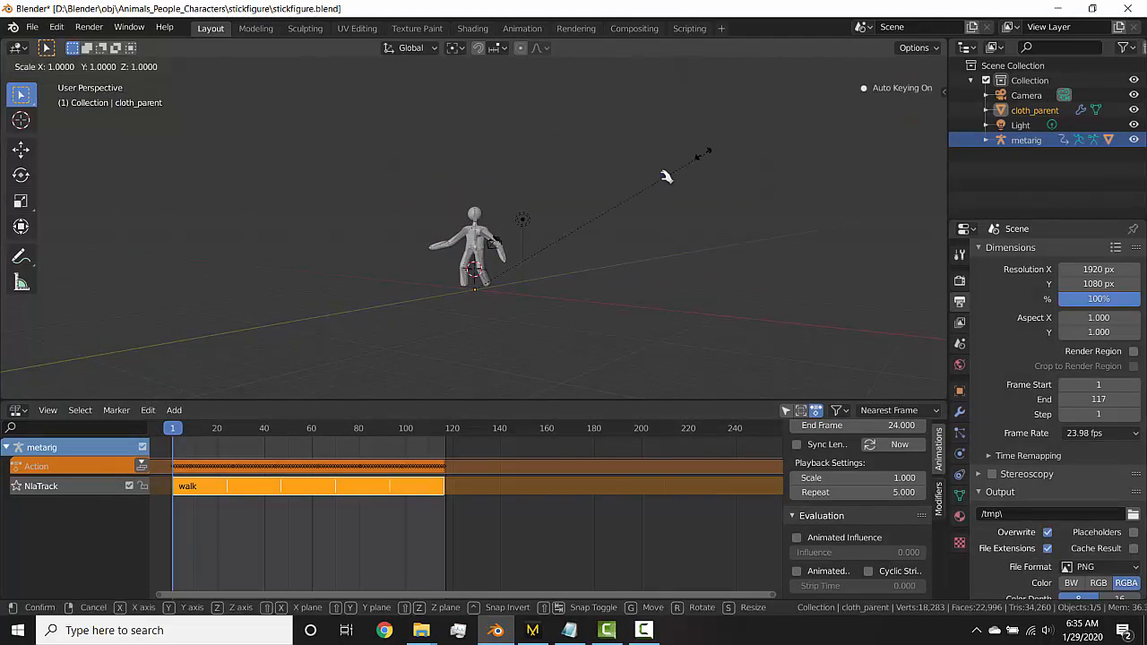
left_click(537, 251)
key("s")
left_click(535, 252)
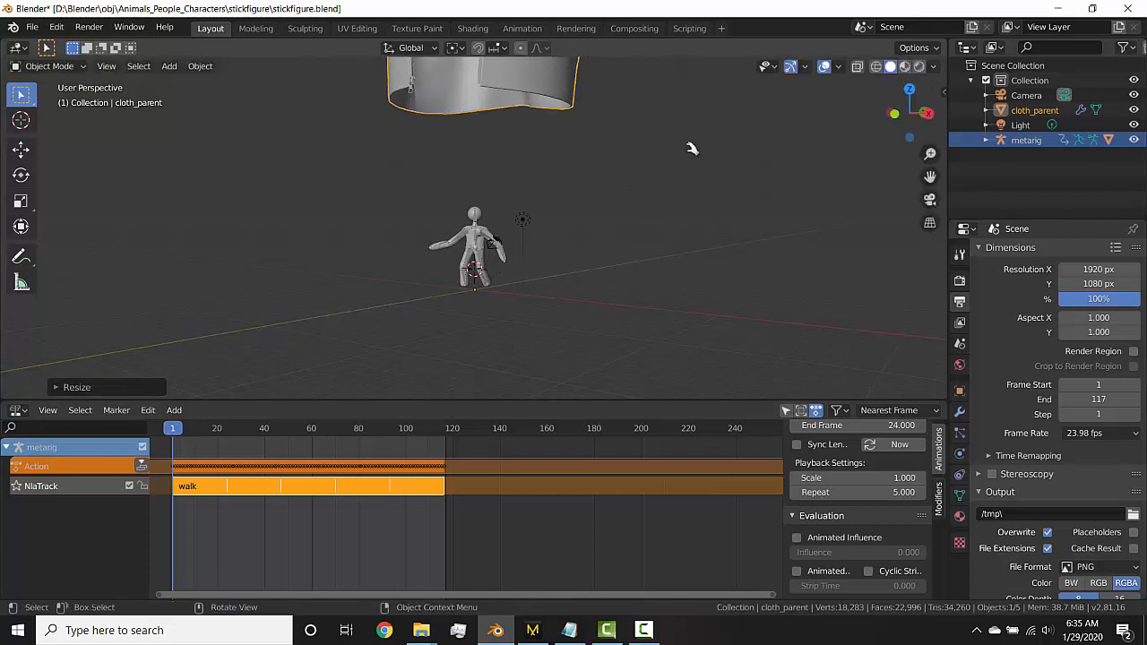
key("s")
left_click(531, 232)
scroll(532, 232, "up", 6)
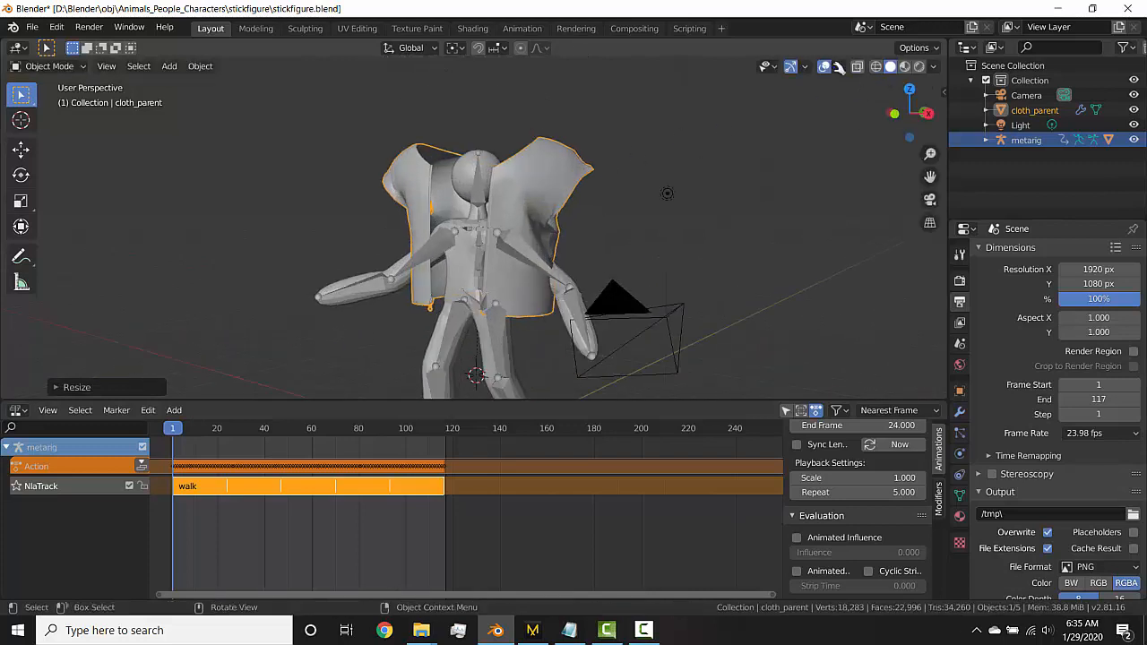
- Hide the viewport overlays and scale the coat down closer to the body, checking the fit in animation playback
left_click(824, 66)
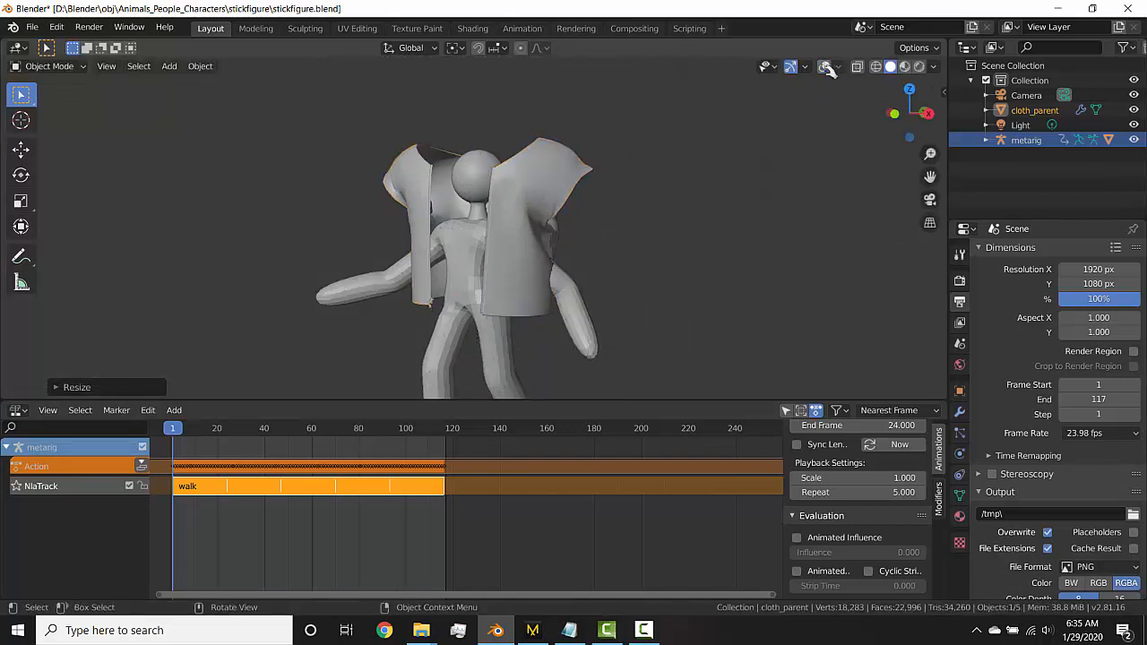
key("s")
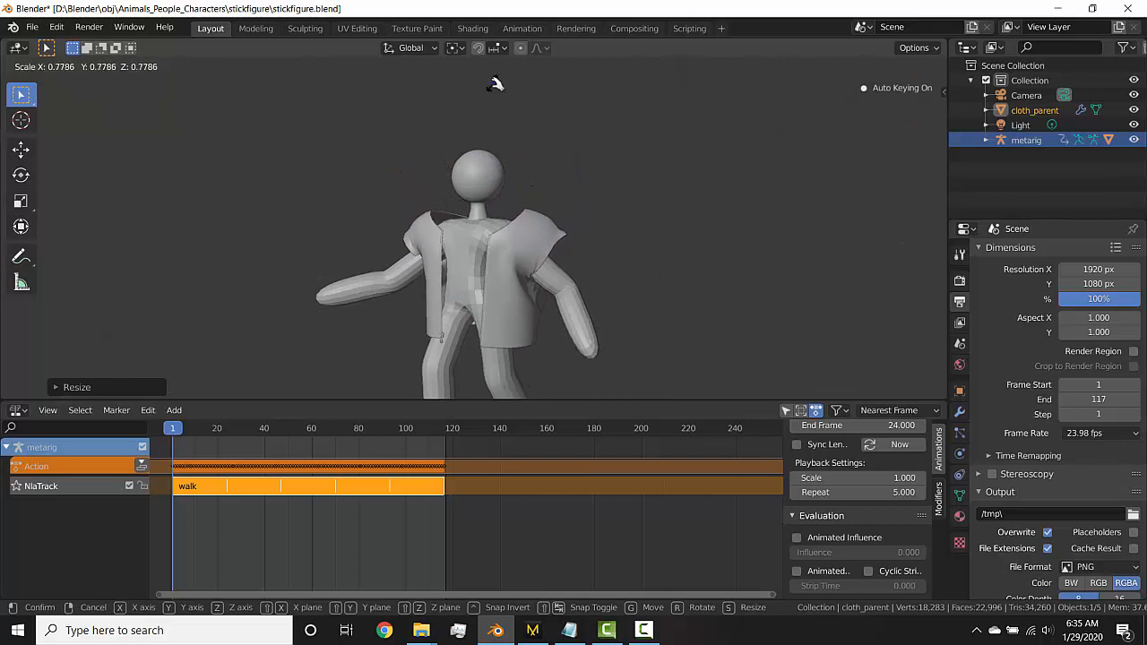
left_click(561, 290)
scroll(601, 273, "up", 2)
key("space")
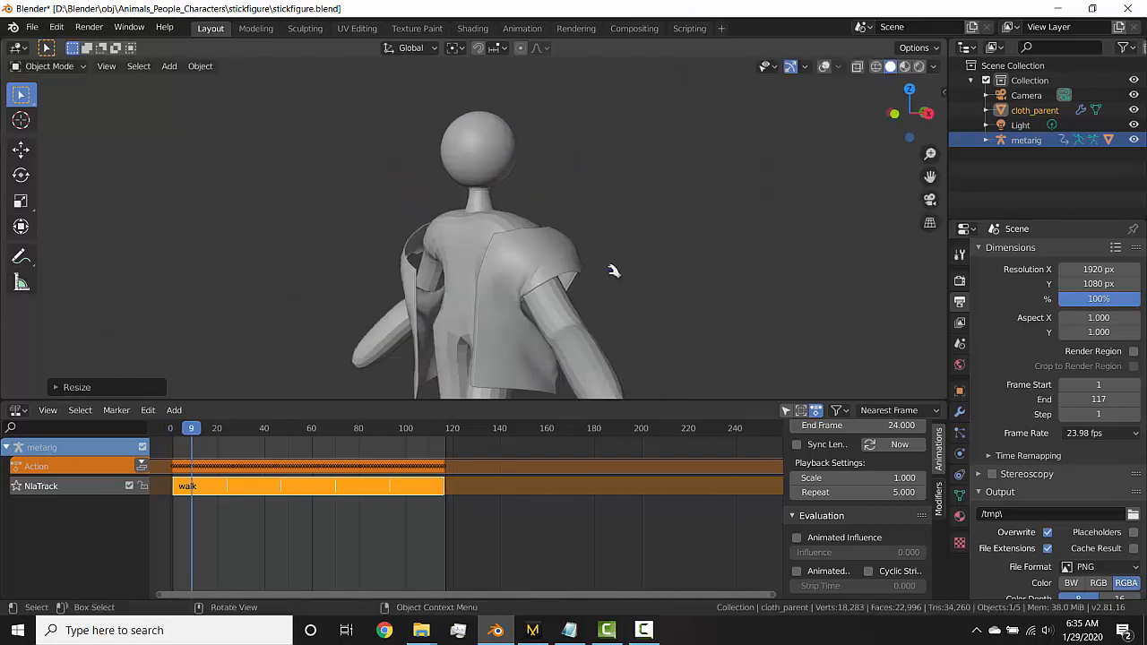
key("Escape")
- Scale the coat down to the torso's size and move it up along Z about 1.5 m onto the shoulders
key("s")
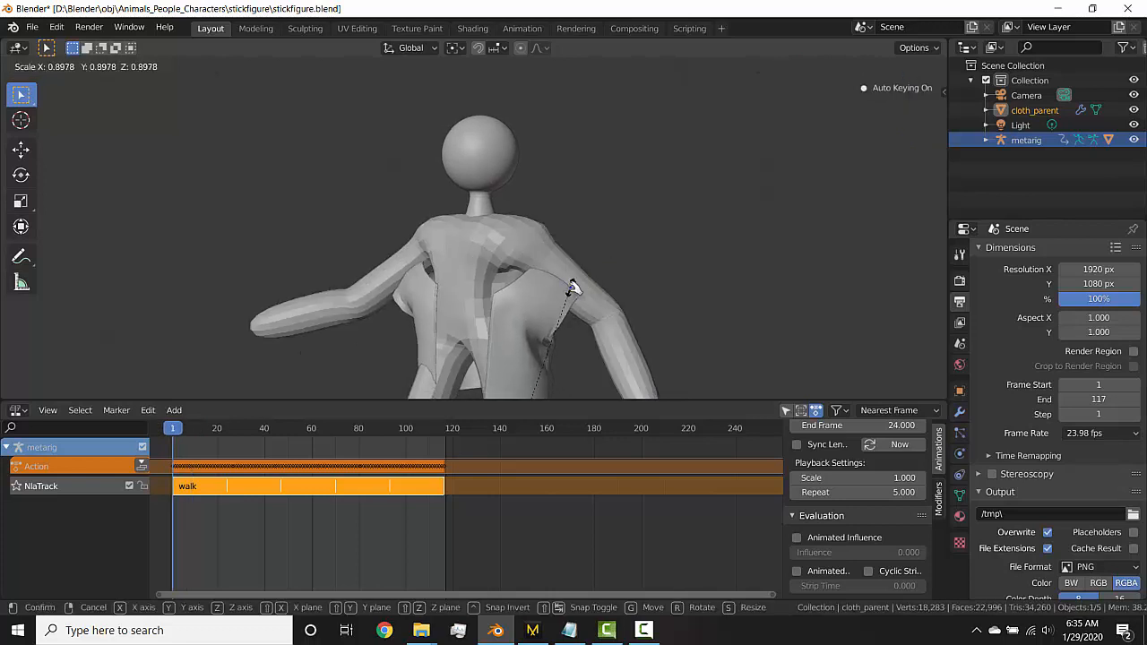
right_click(575, 285)
scroll(663, 296, "down", 3)
middle_click_drag(676, 292, 653, 240, "shift")
key("s")
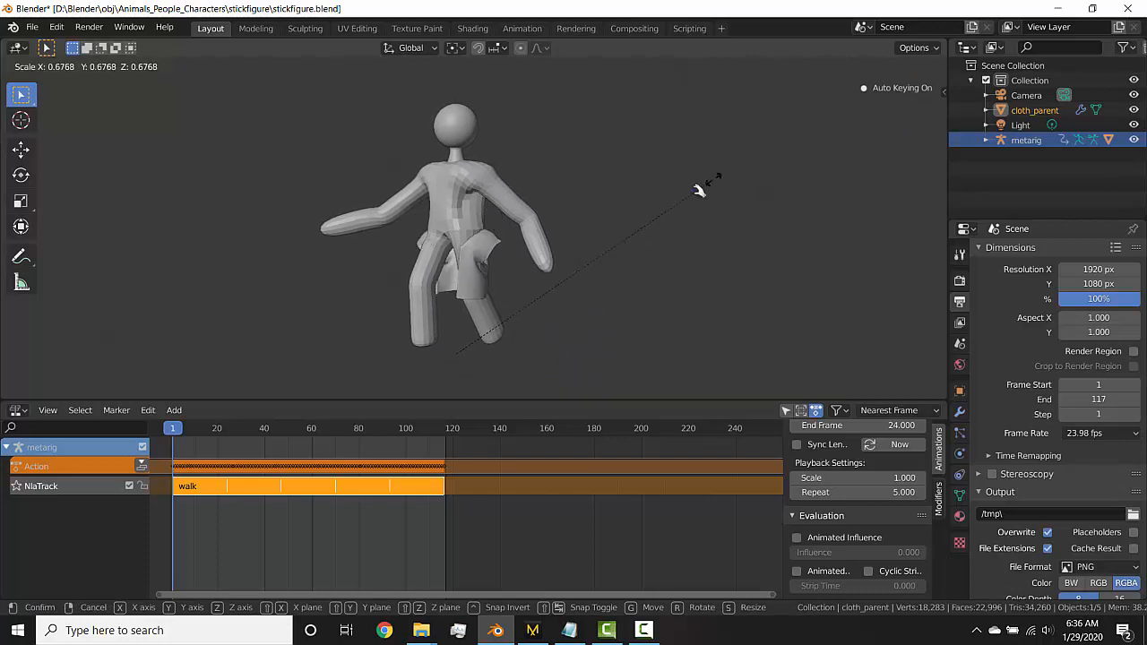
left_click(727, 158)
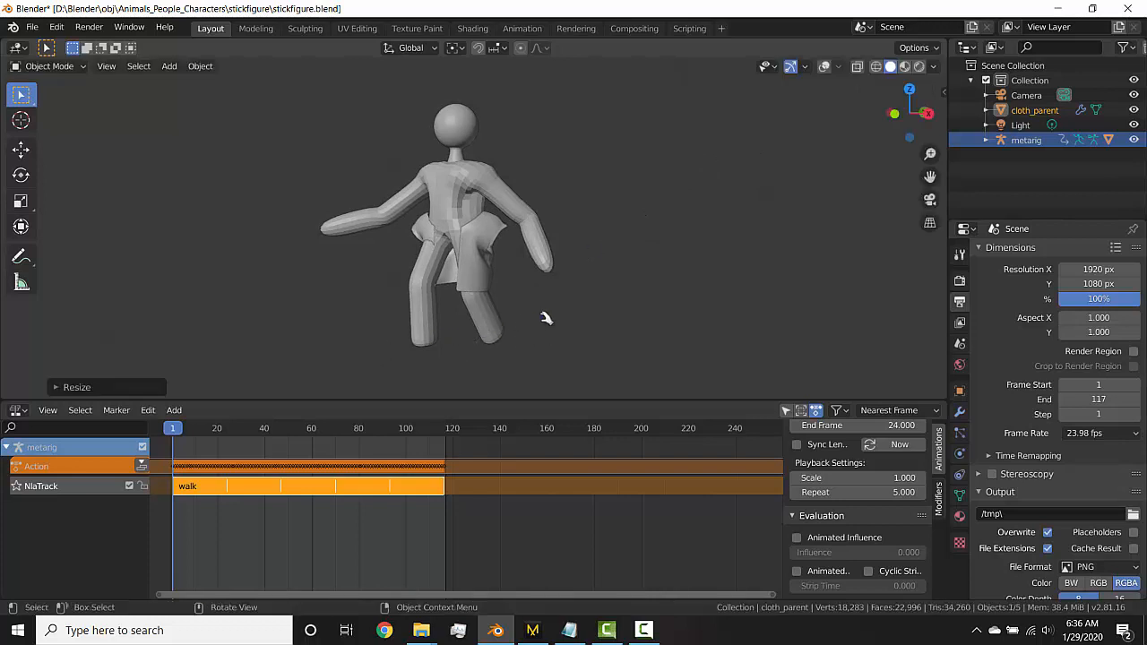
key("g")
key("z")
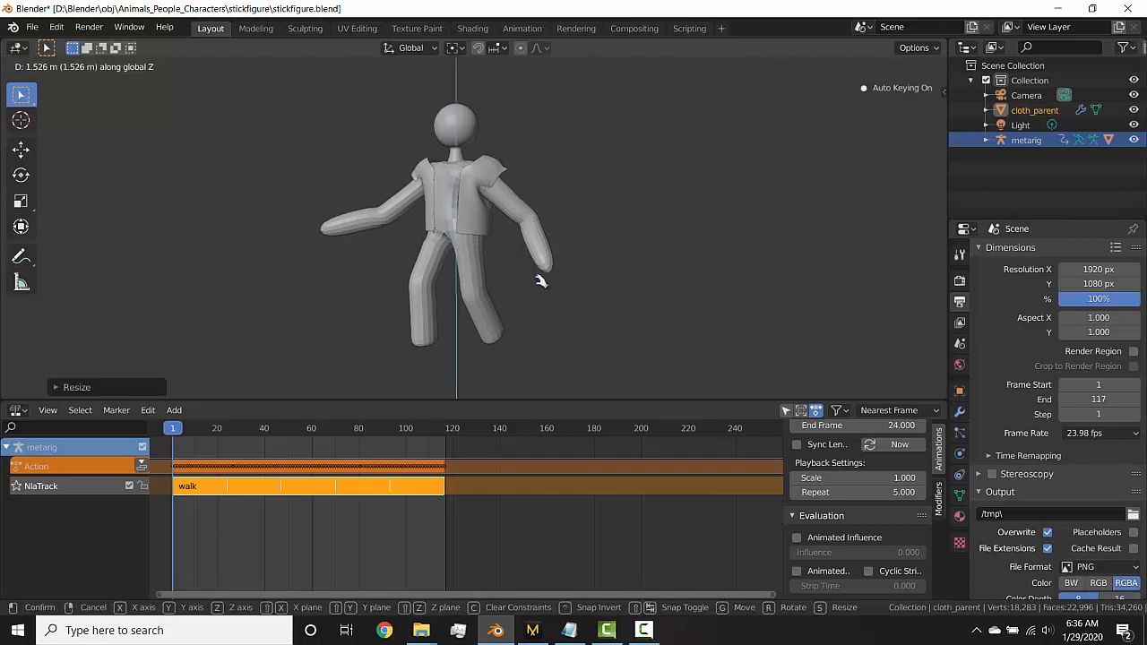
left_click(533, 308)
- Shrink the coat to about 95% of its size and raise it along Z until it covers the shoulders
scroll(544, 210, "up", 4)
middle_click_drag(545, 210, 668, 211)
key("s")
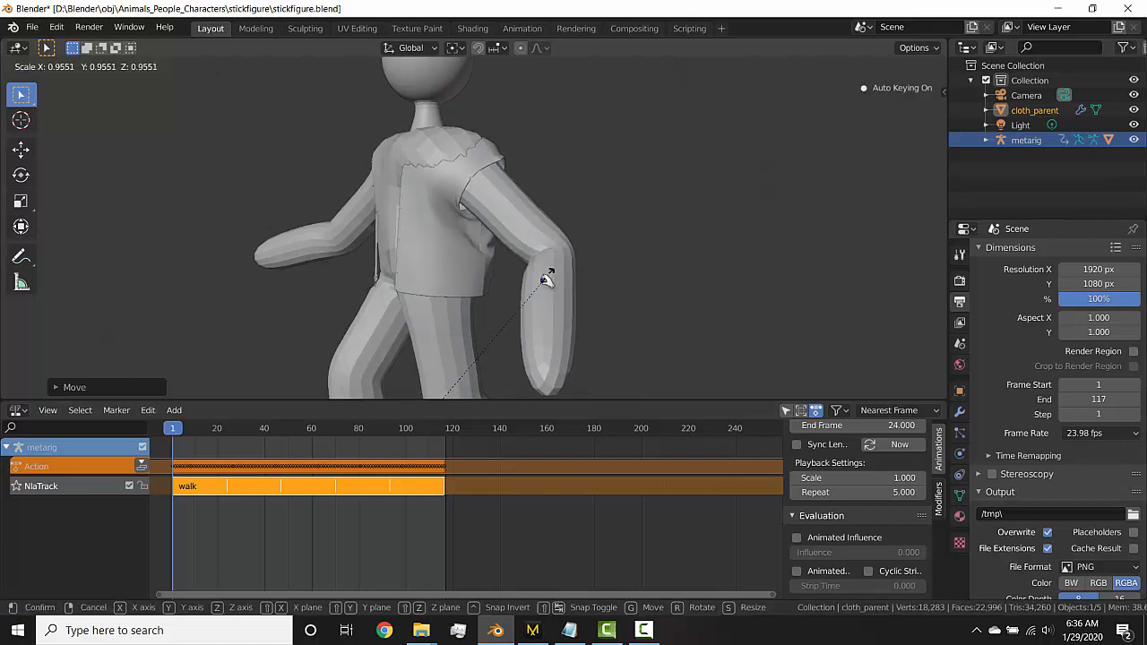
left_click(542, 283)
key("g")
key("z")
left_click(647, 217)
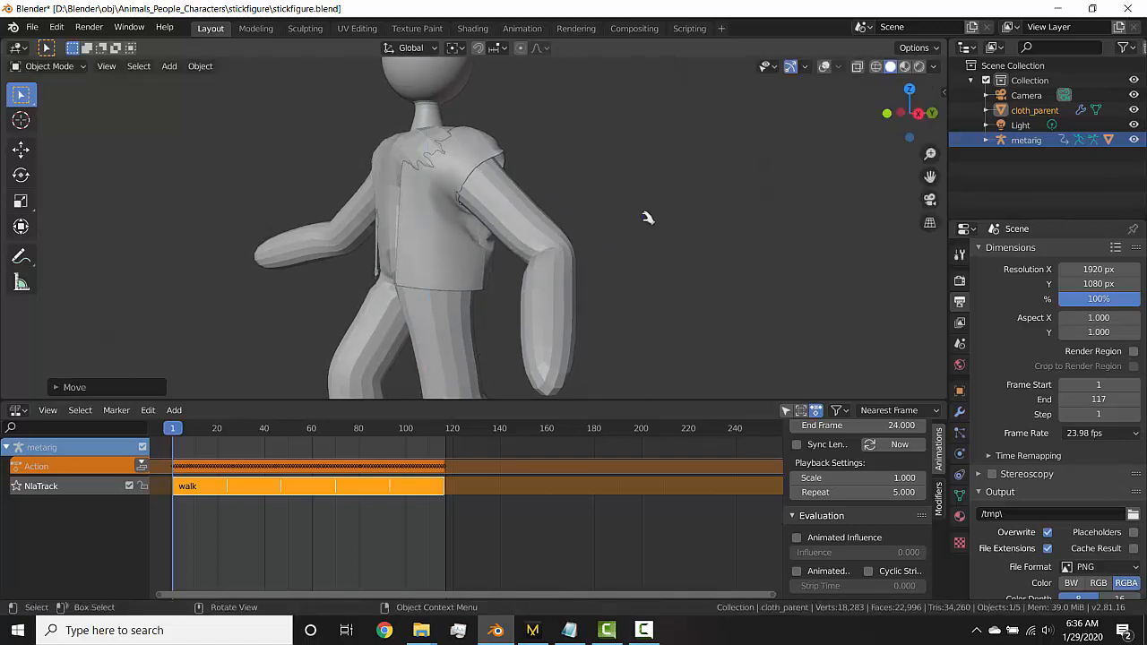
key("g")
key("z")
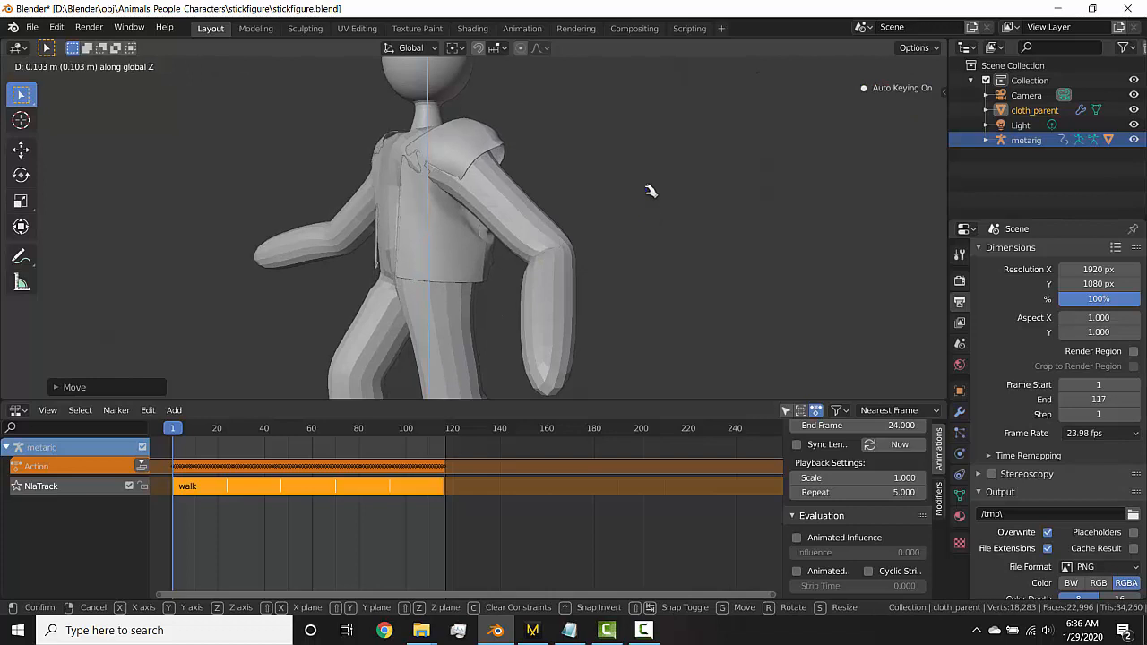
left_click(651, 188)
- Scale the coat down slightly to tighten it around the figure's torso, judging the fit from above
middle_click_drag(699, 165, 684, 249)
key("s")
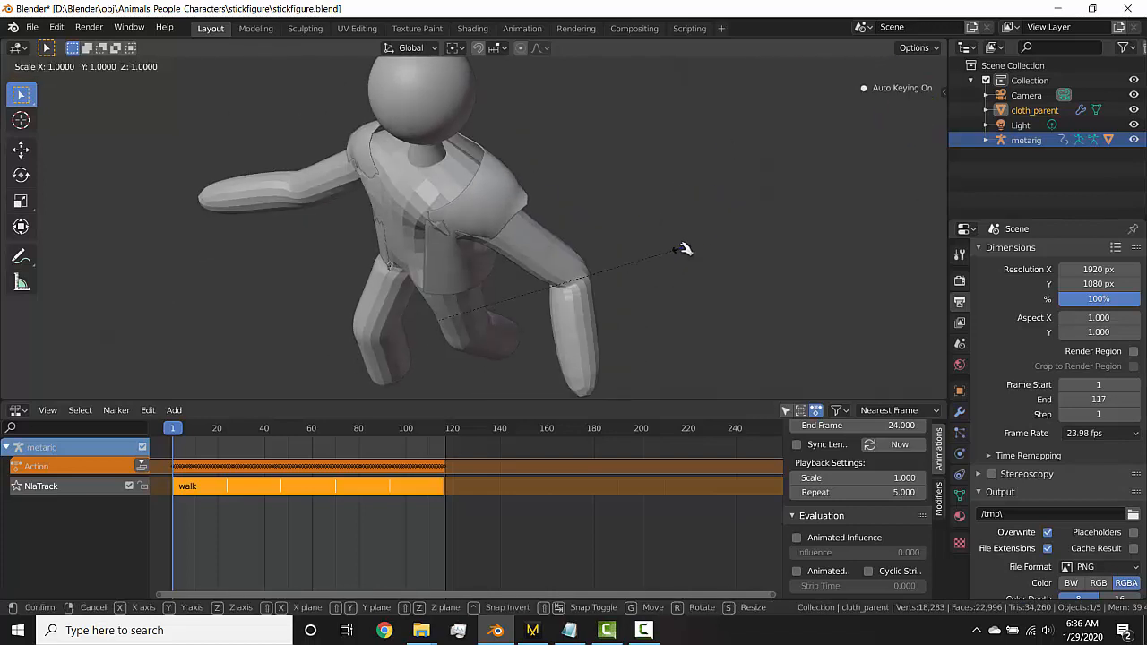
left_click(527, 282)
key("g")
key("z")
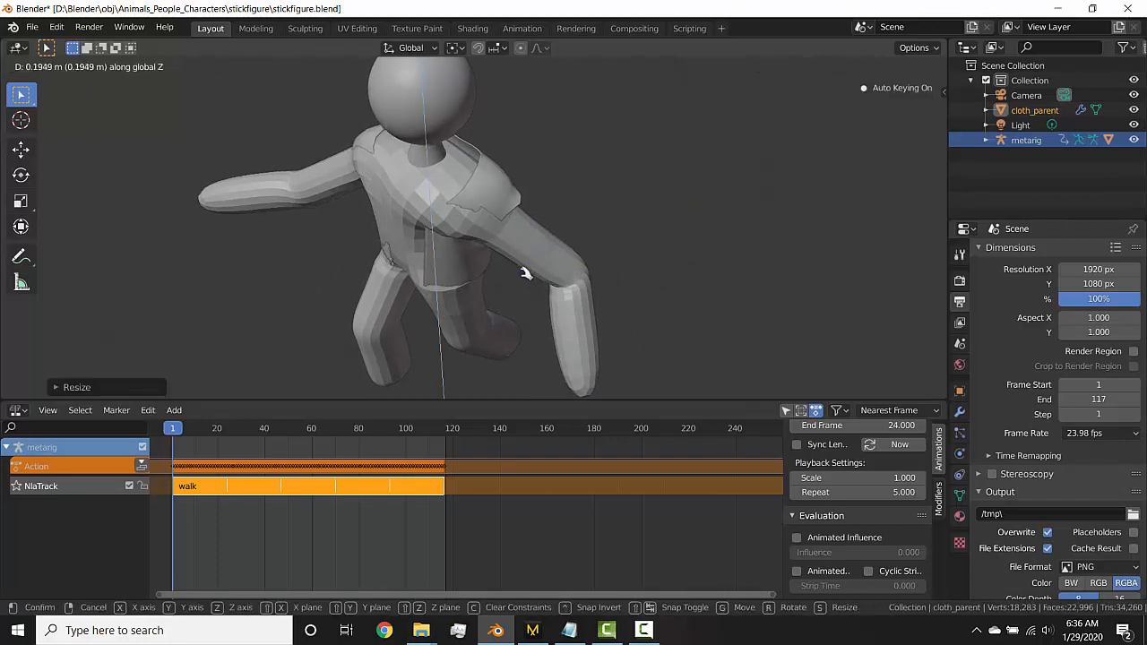
key("Escape")
- Move the coat slightly along the global Y axis and along Z to seat it on the figure's torso and shoulders
key("g")
key("y")
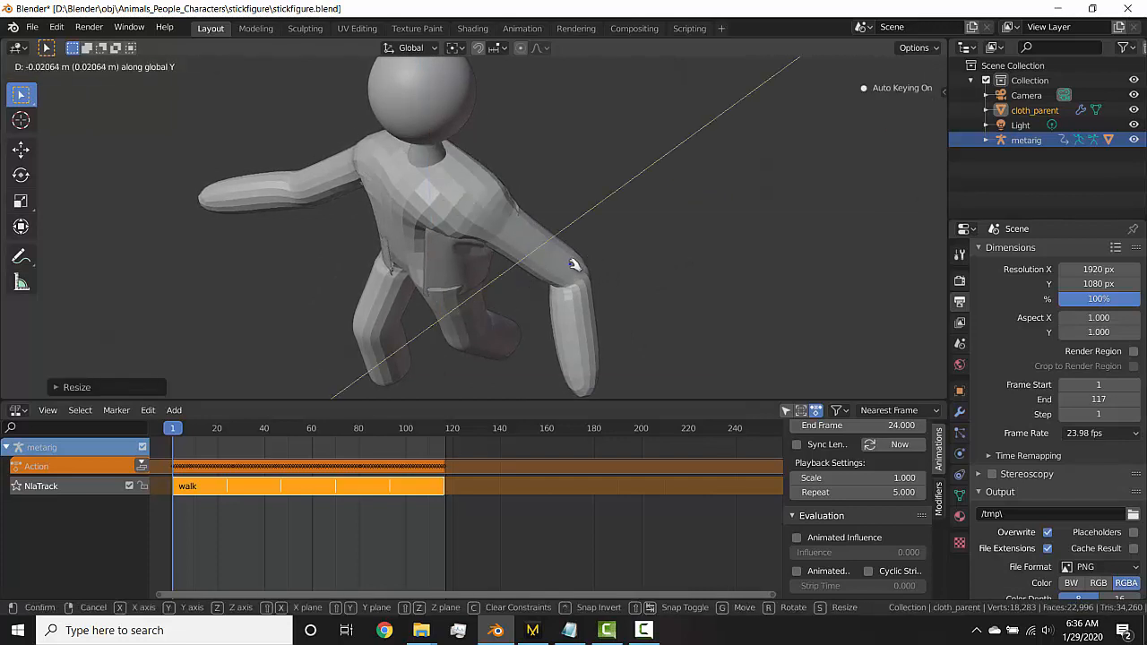
left_click(562, 265)
key("g")
key("z")
left_click(560, 252)
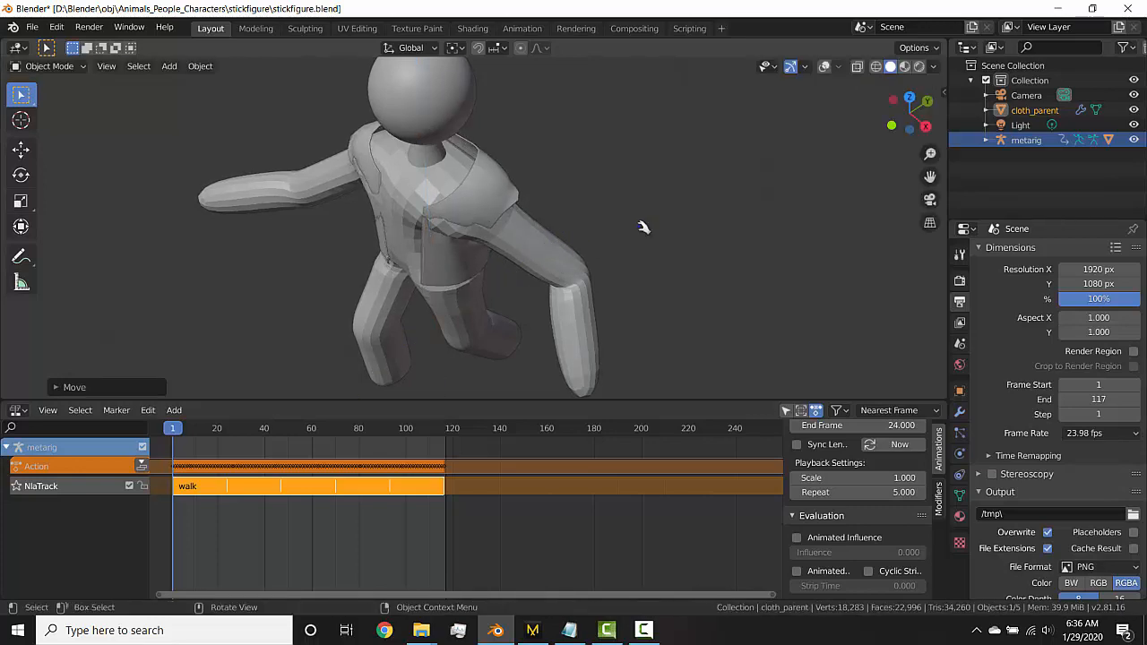
- Play and scrub the walk animation, examining the coat's fit from the side, back and close up
middle_click_drag(643, 226, 598, 200)
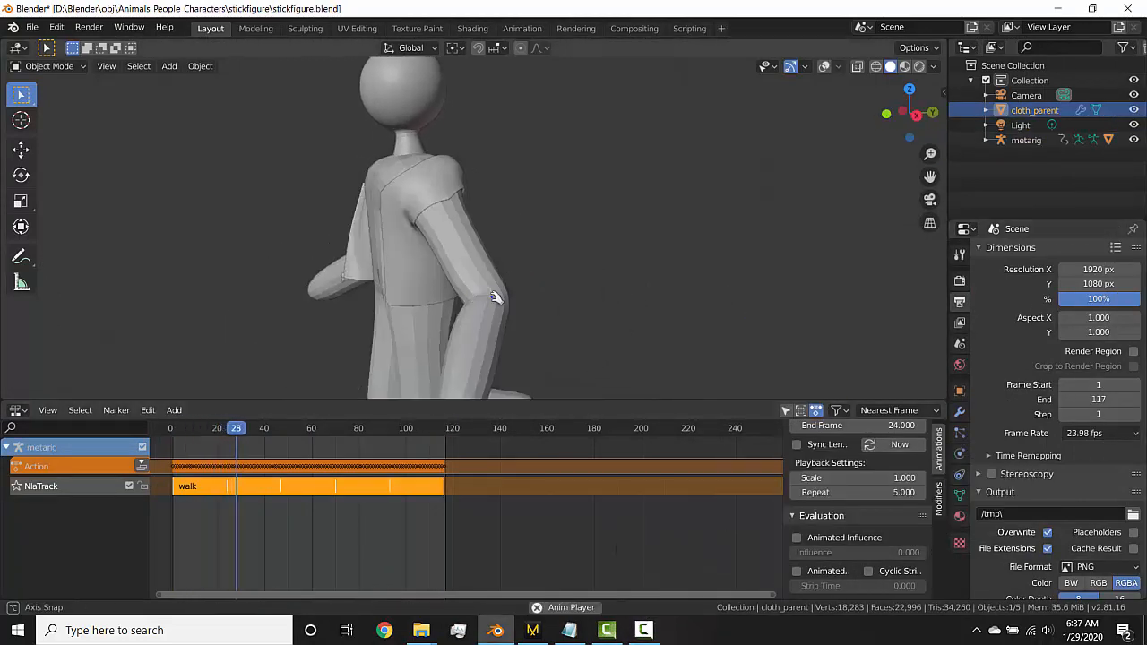
mouse_move(665, 328)
middle_mouse_down()
mouse_move(589, 320)
mouse_move(670, 334)
middle_mouse_up()
key("space")
left_click_drag(415, 425, 225, 430)
key("space")
middle_click_drag(514, 290, 352, 315)
scroll(410, 210, "up", 4)
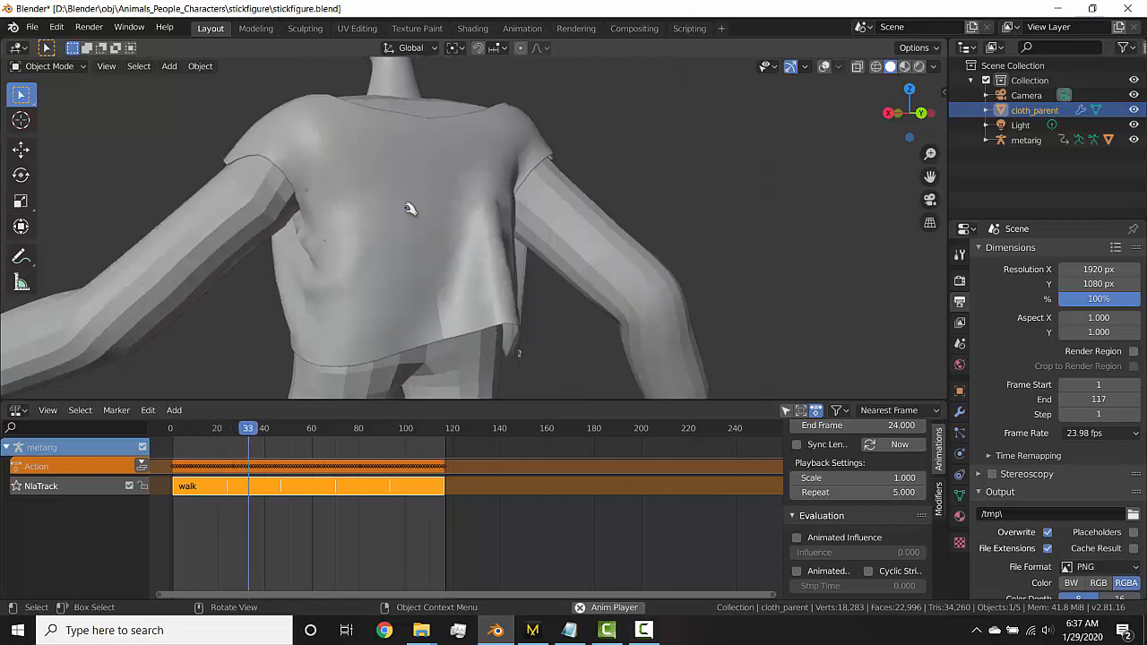
middle_click_drag(370, 215, 434, 207)
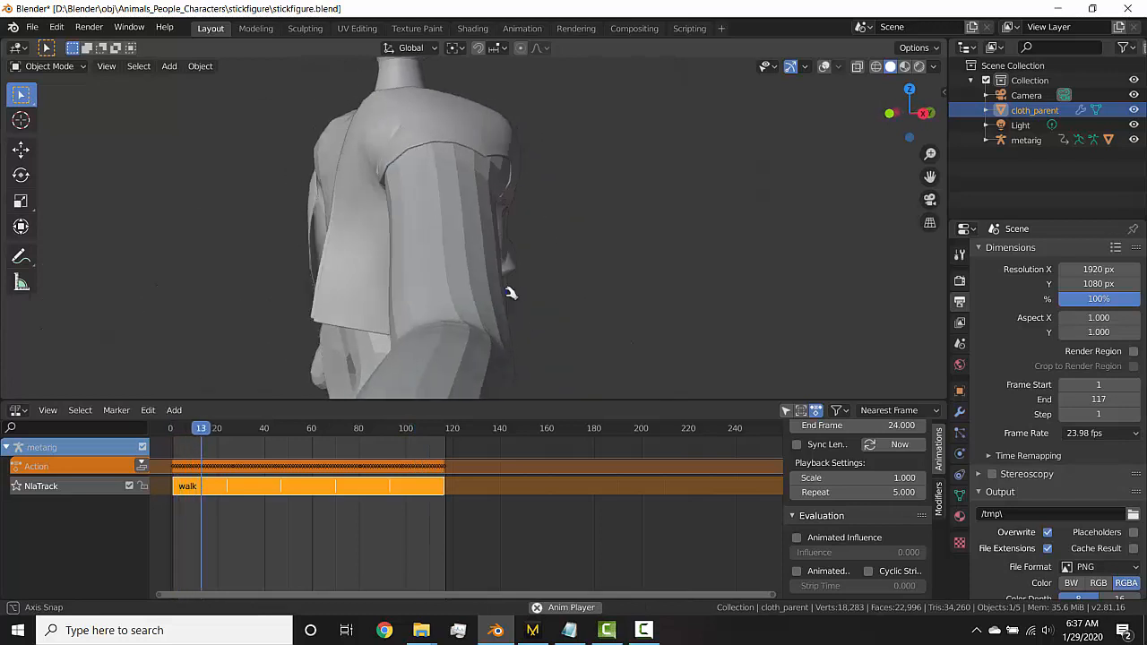
key("space")
- Set the scene's frame rate to 24 fps
left_click(1087, 433)
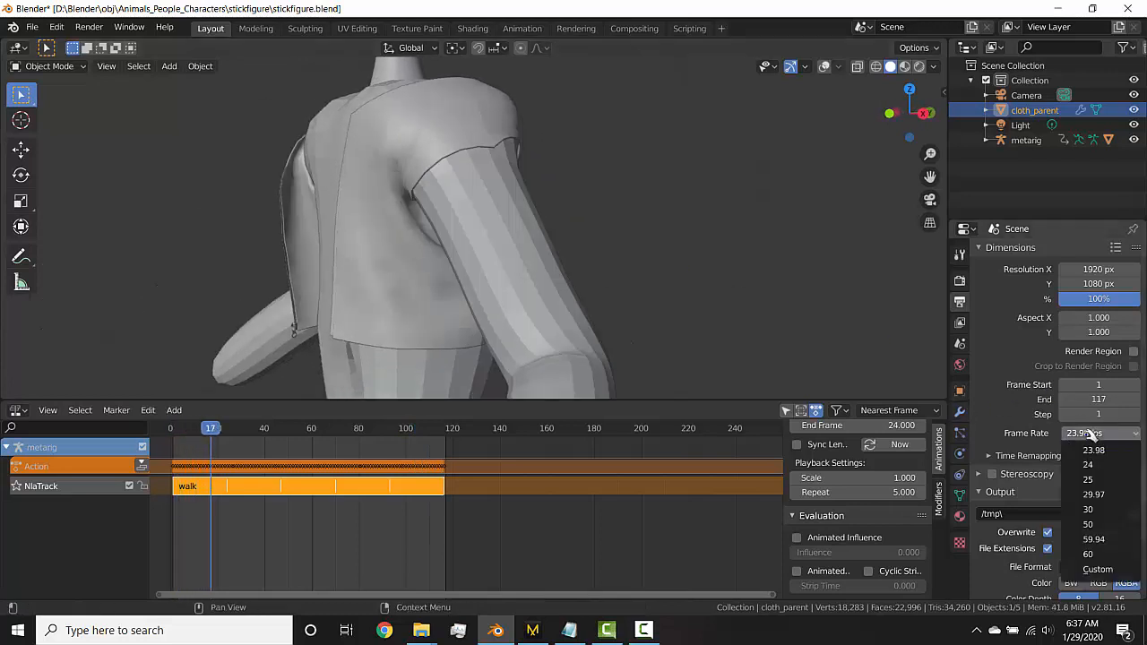
left_click(653, 259)
scroll(410, 223, "down", 4)
middle_click_drag(409, 223, 447, 231)
left_click(1102, 433)
left_click(1098, 449)
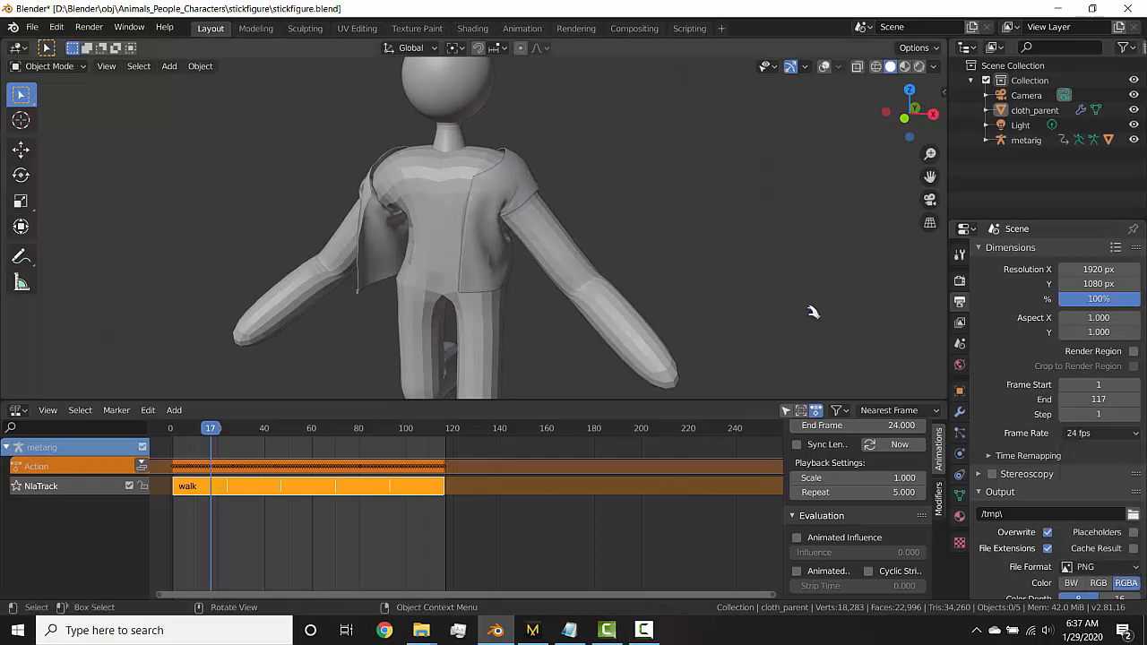
- Replay the walk, checking the coat from the front and side, and save the file
key("space")
middle_click_drag(433, 257, 528, 256)
scroll(385, 237, "up", 4)
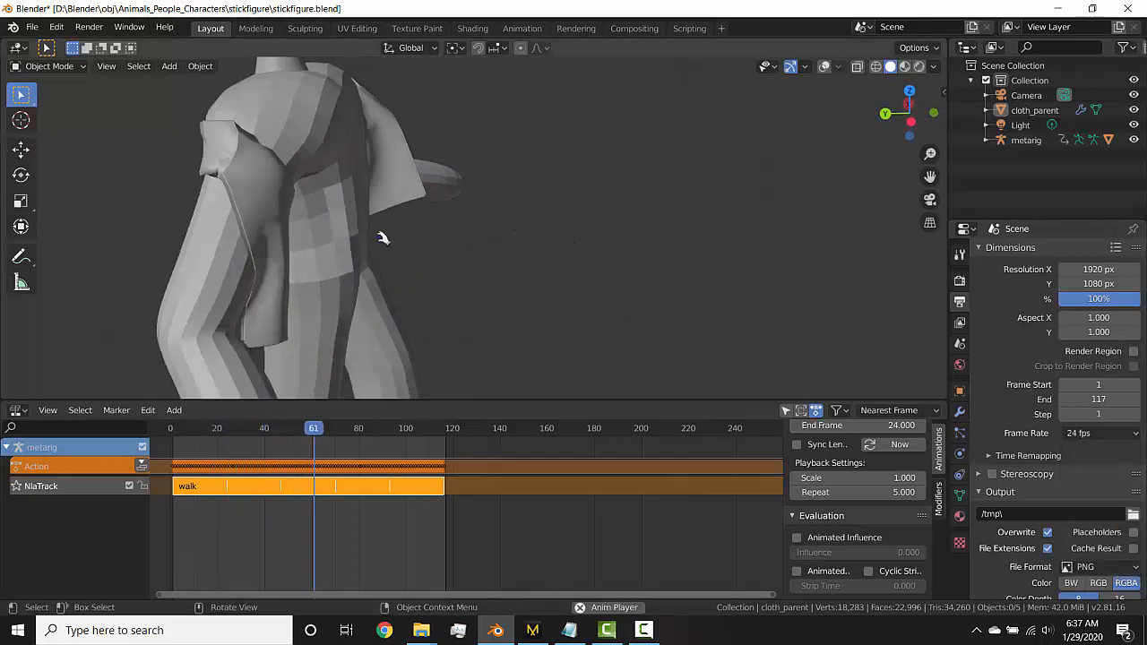
middle_click_drag(382, 235, 518, 259, "shift")
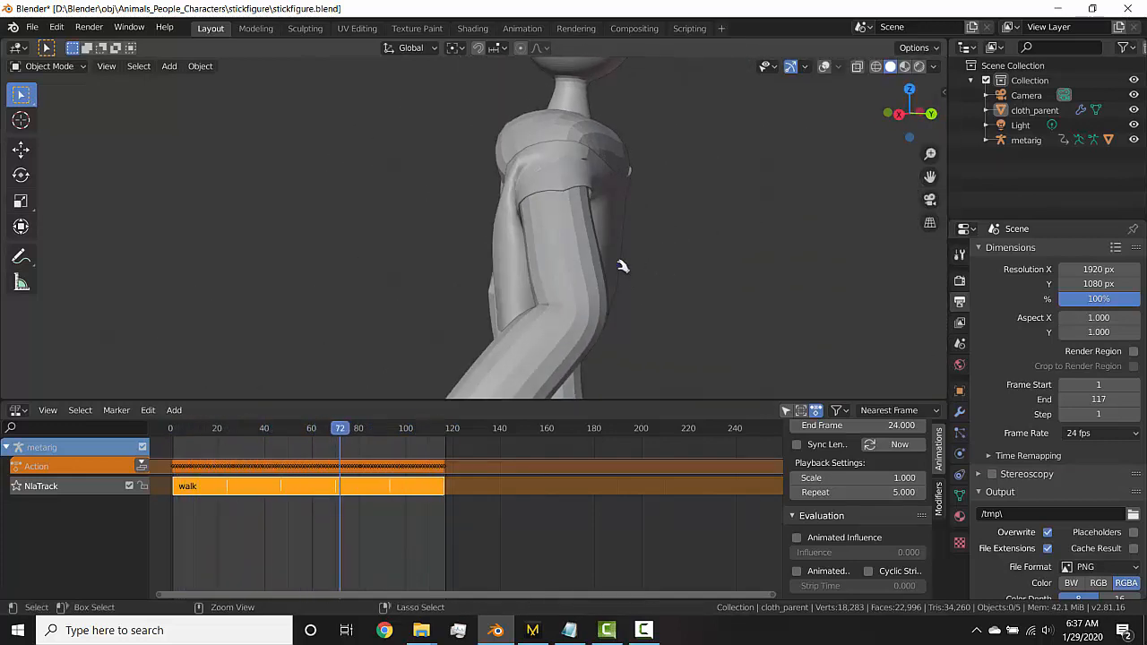
key("ctrl+s")
- Open the recent file jump.blend and change the Render Result area to a 3D viewport
left_click(31, 28)
mouse_move(76, 76)
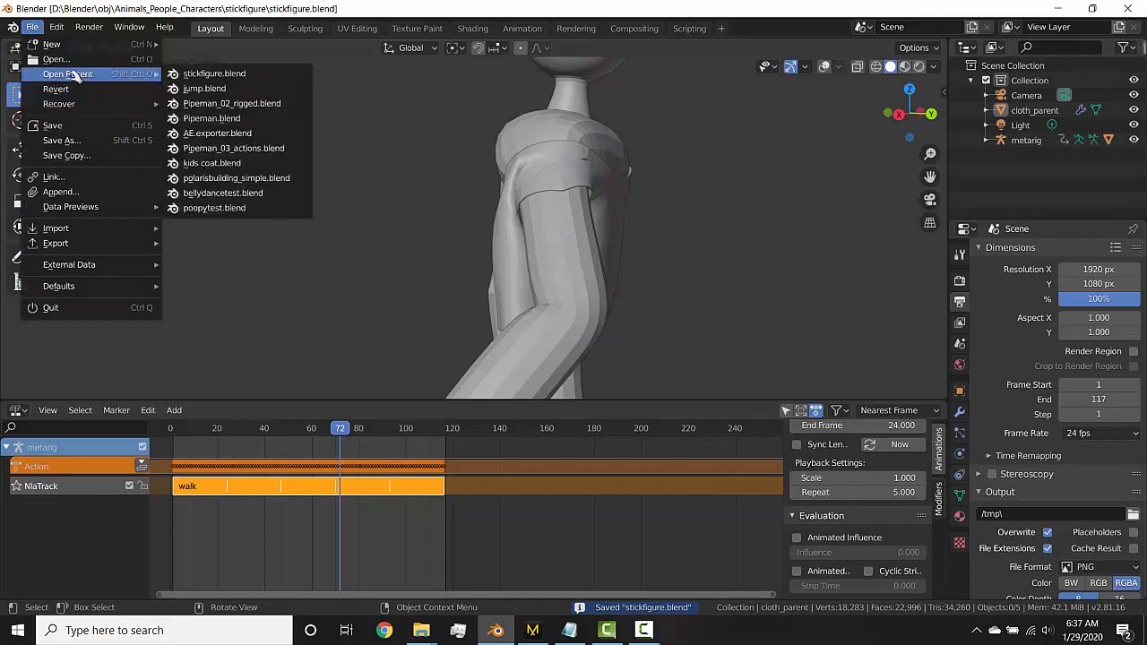
left_click(206, 88)
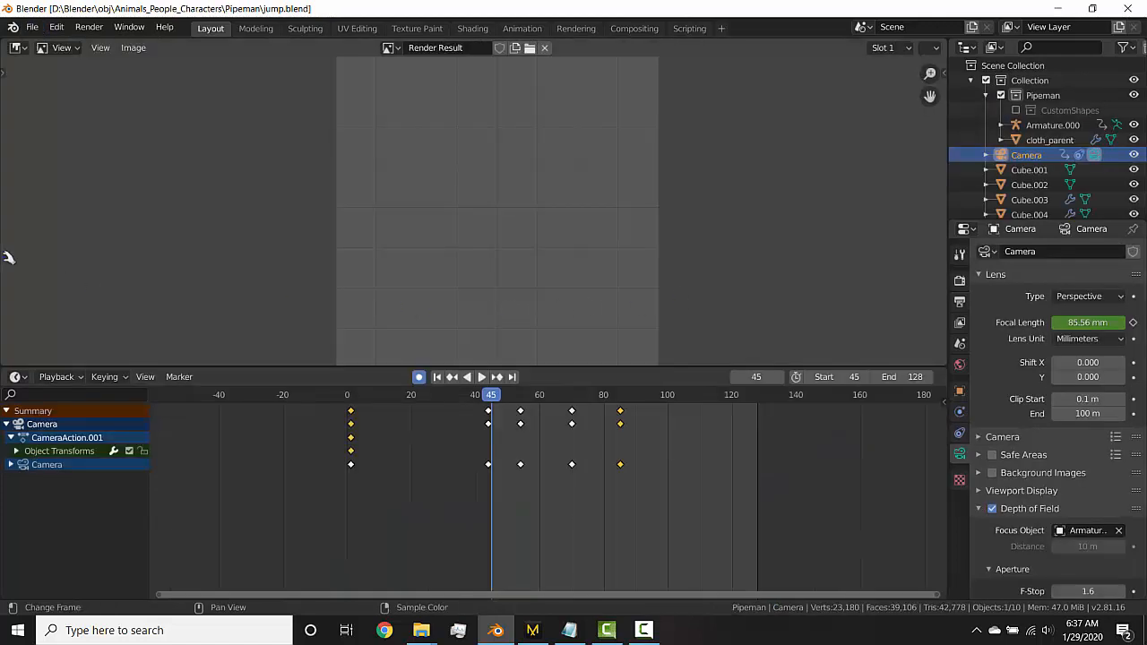
left_click(16, 47)
key("Return")
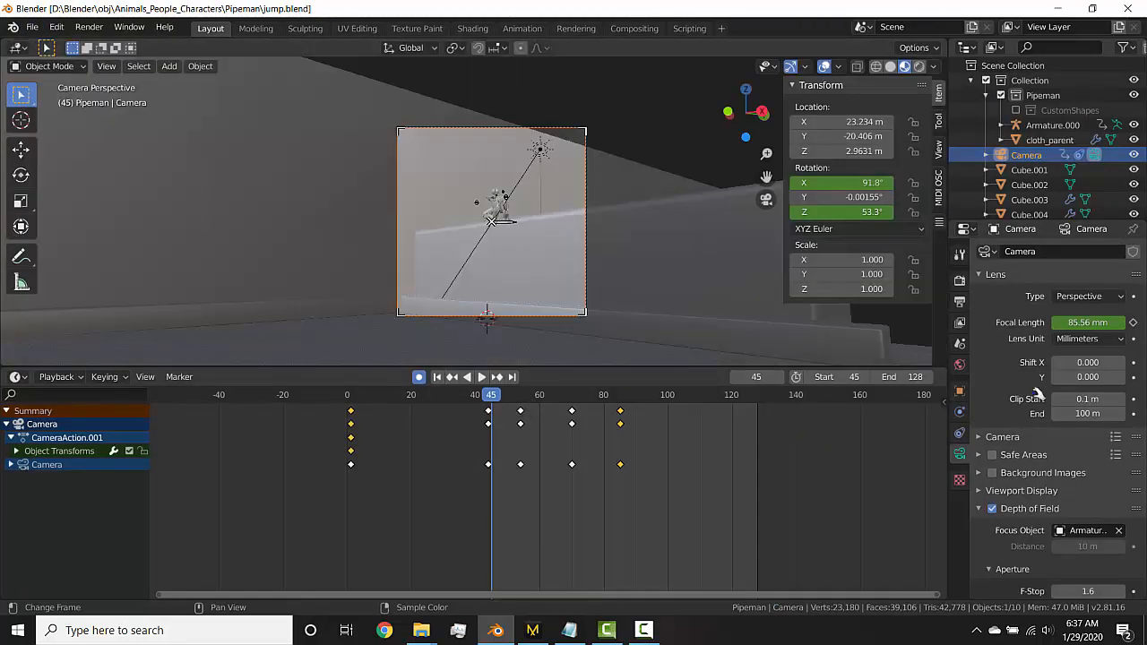
- Set the start frame of the jump scene's output range to 1
left_click(960, 280)
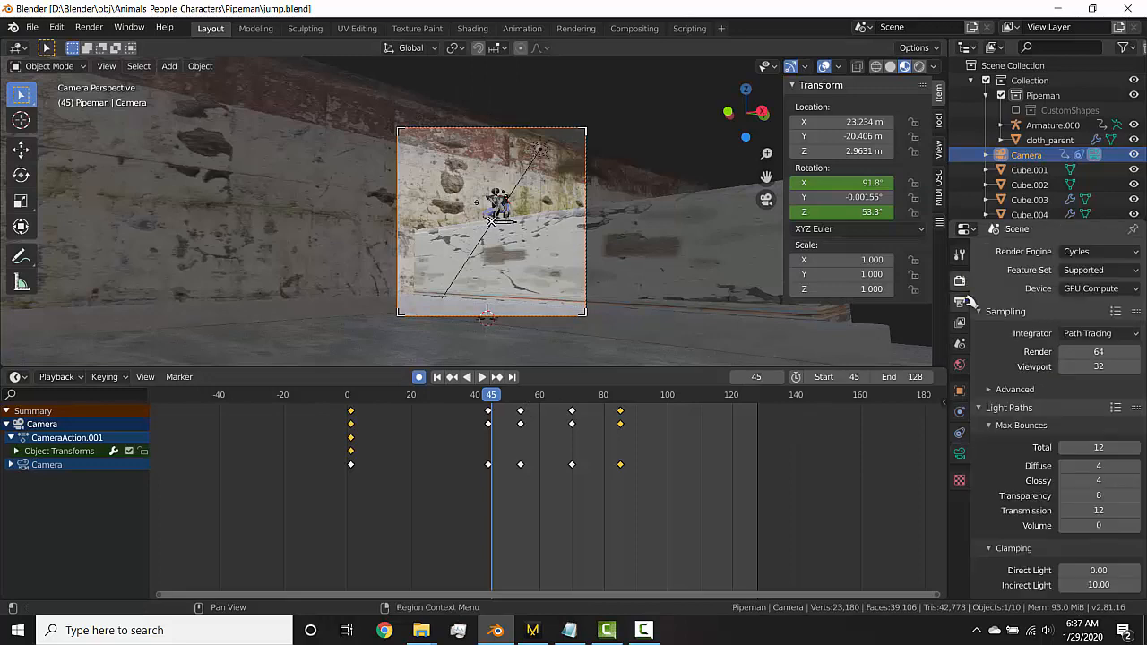
left_click(959, 301)
left_click(1112, 386)
type("1")
key("Return")
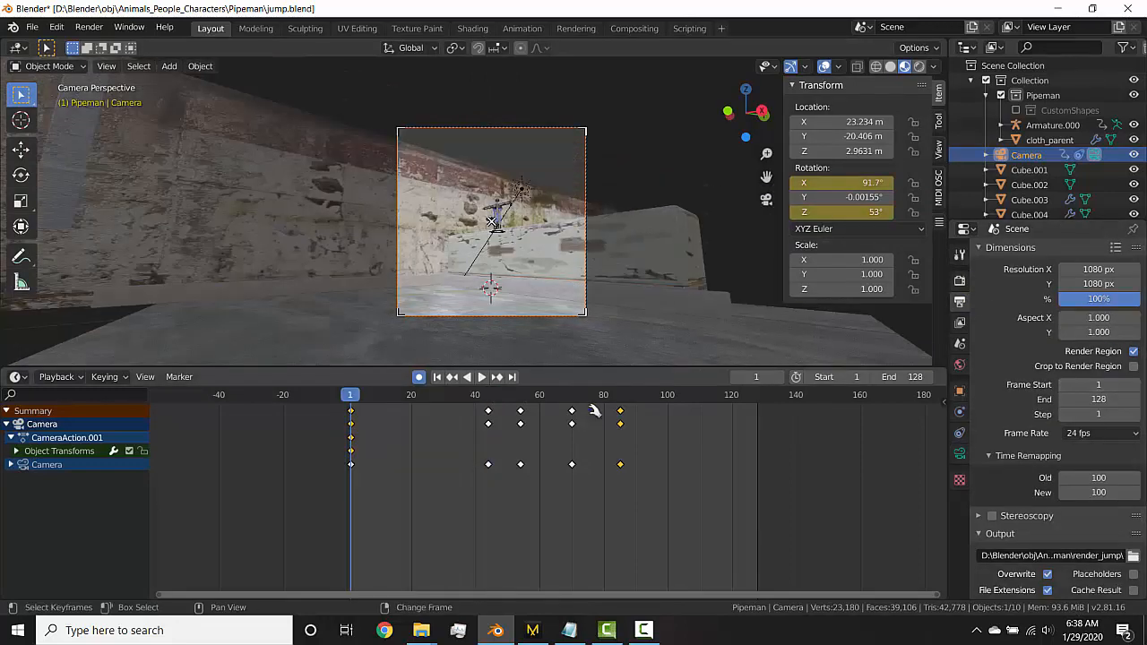
- Show the jump scene in solid shading with overlays hidden, framing the character up close
key("Home")
left_click(892, 66)
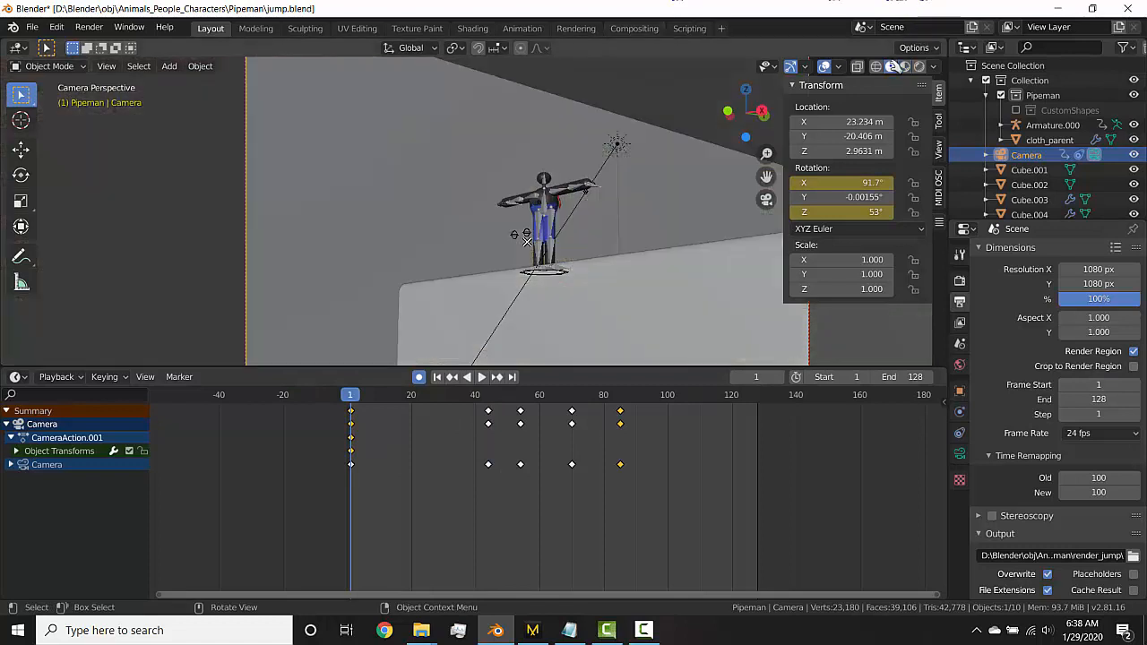
left_click(824, 67)
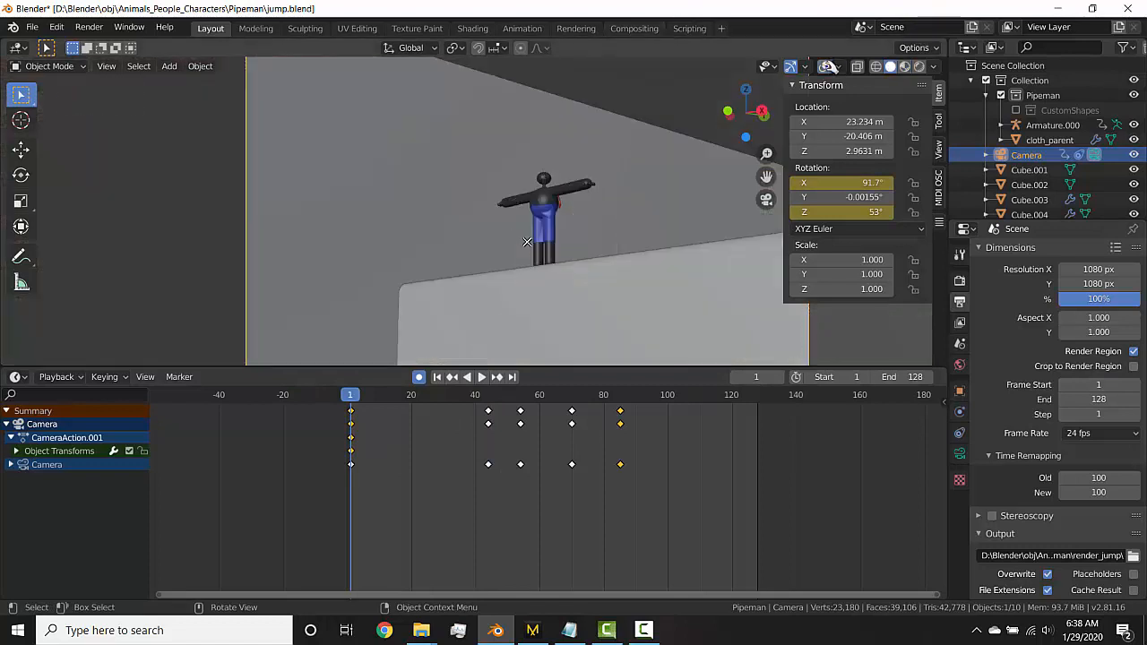
scroll(647, 159, "up", 4)
middle_click_drag(647, 160, 451, 158, "shift")
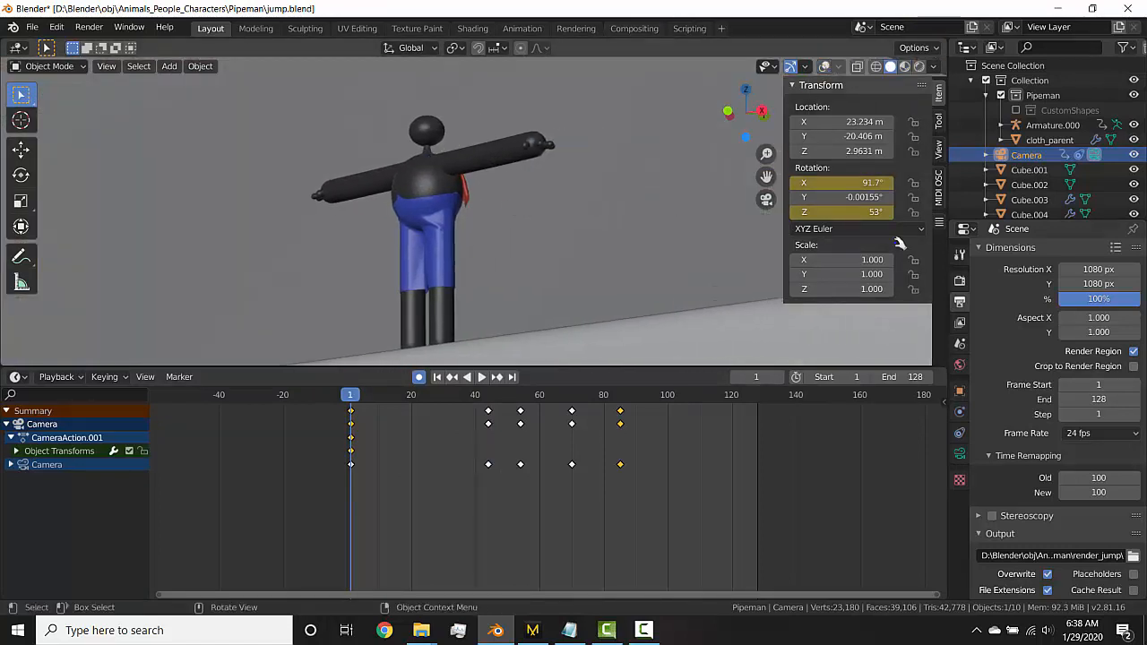
- Set the jump scene's frame rate to 23.98 fps and play the animation, watching how the shorts follow the body
left_click(1102, 433)
left_click(1098, 452)
key("space")
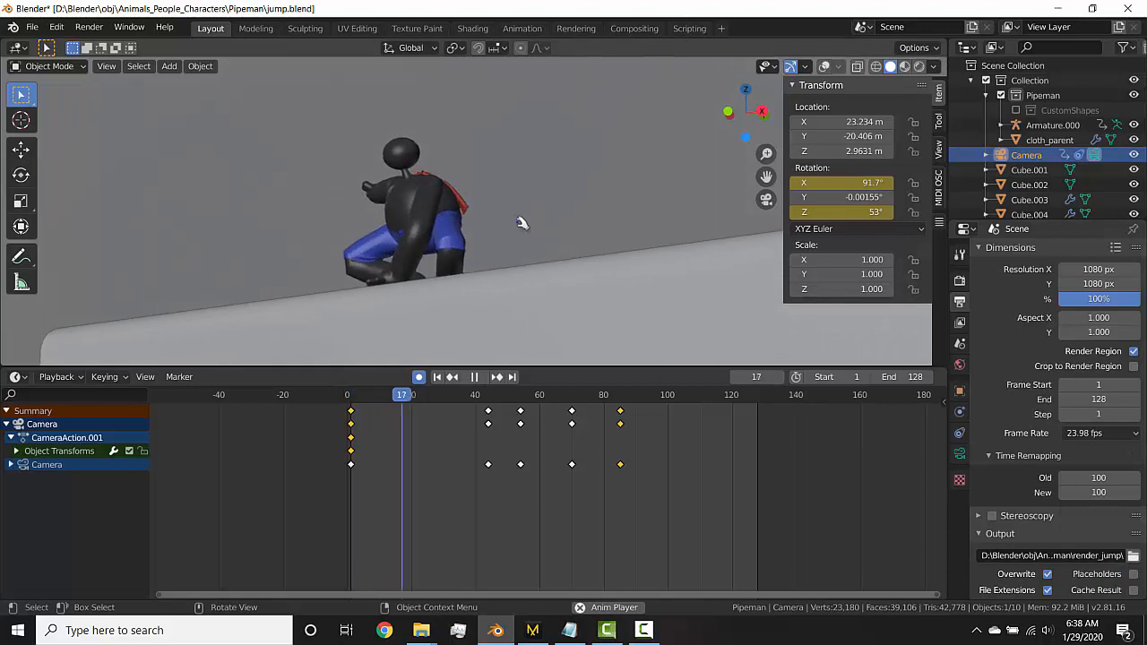
key("space")
key("space")
key("space")
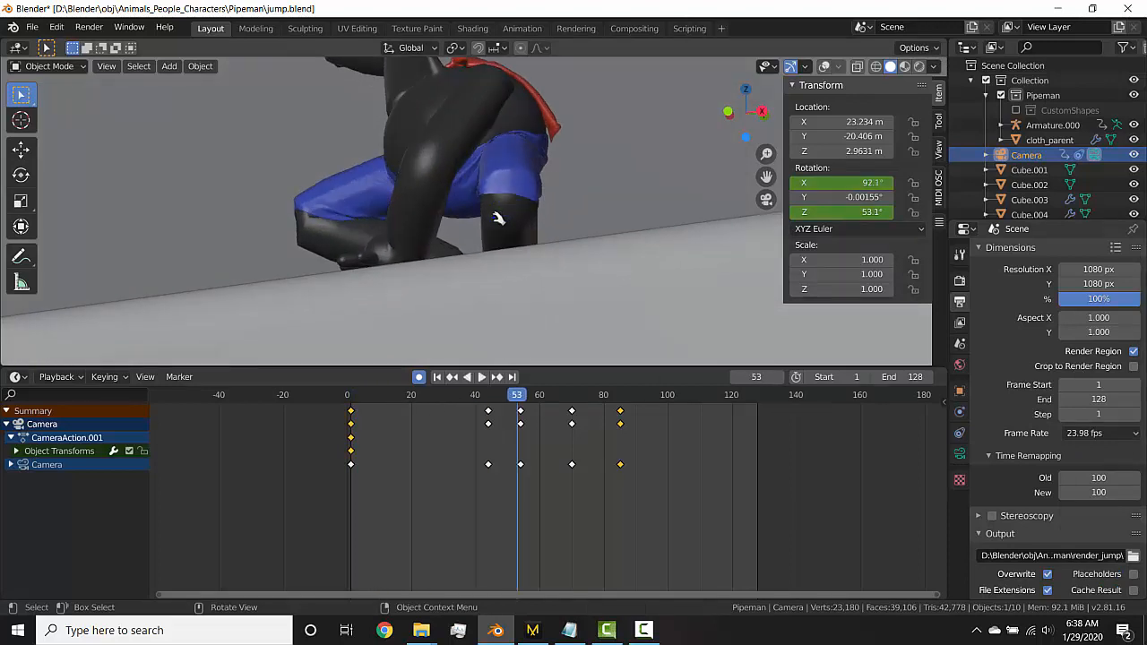
key("space")
scroll(492, 212, "down", 5)
key("space")
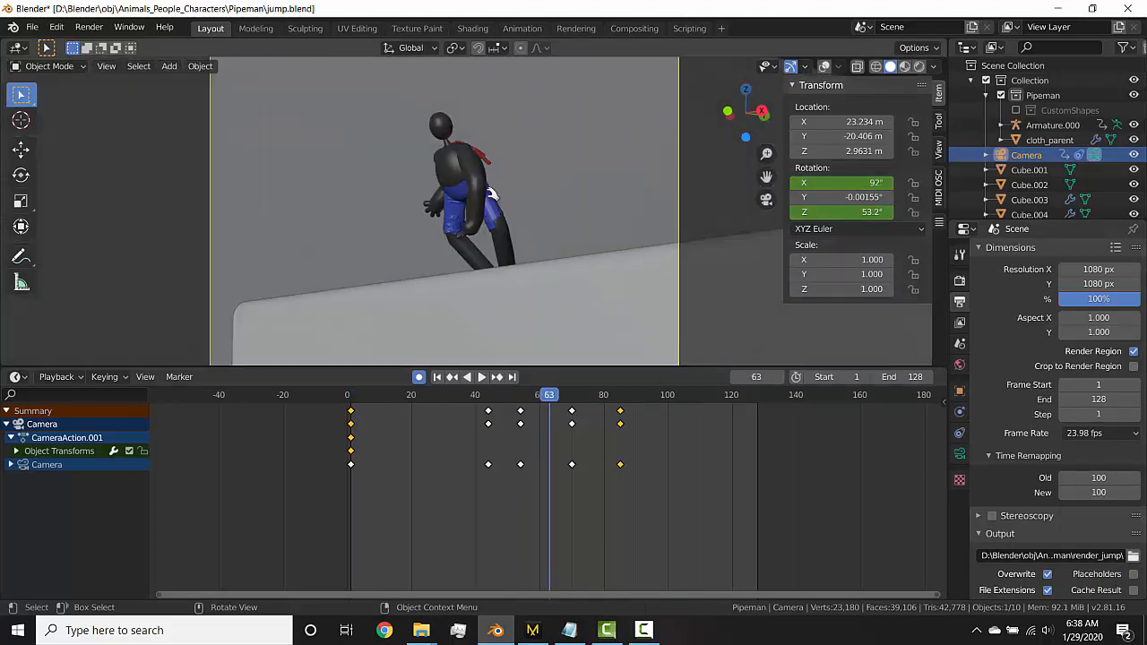
- Step through the jump to frame 67 and examine closely where the shorts meet the body
key("Right")
key("Right")
key("Right")
key("Right")
key("Right")
key("Right")
key("Left")
key("Left")
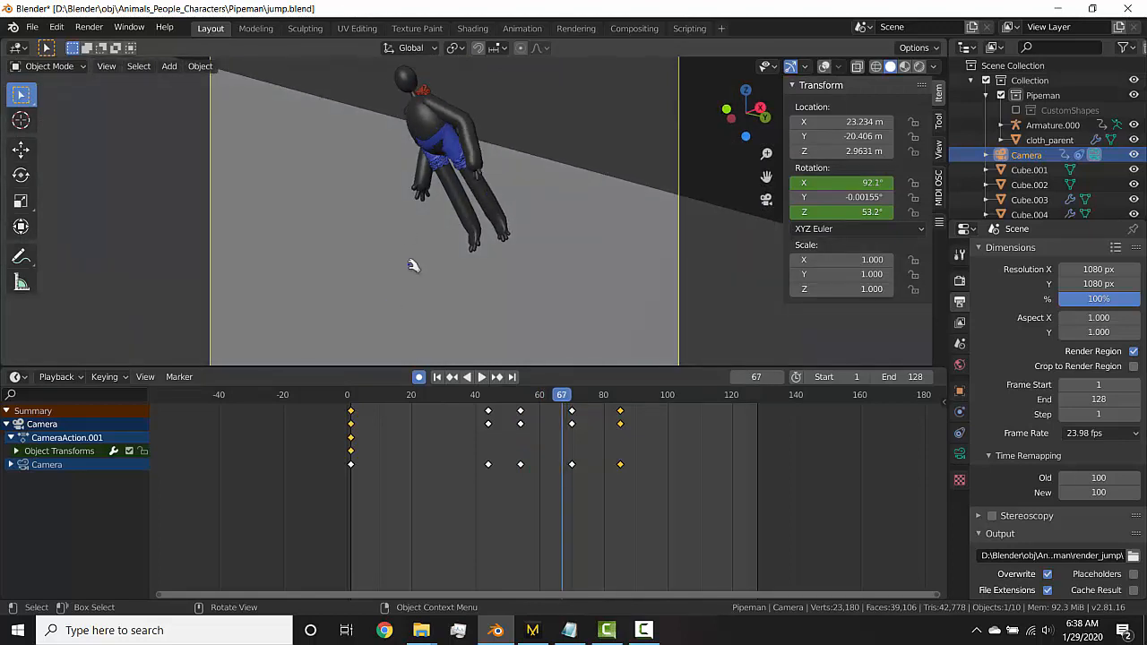
scroll(413, 265, "up", 10)
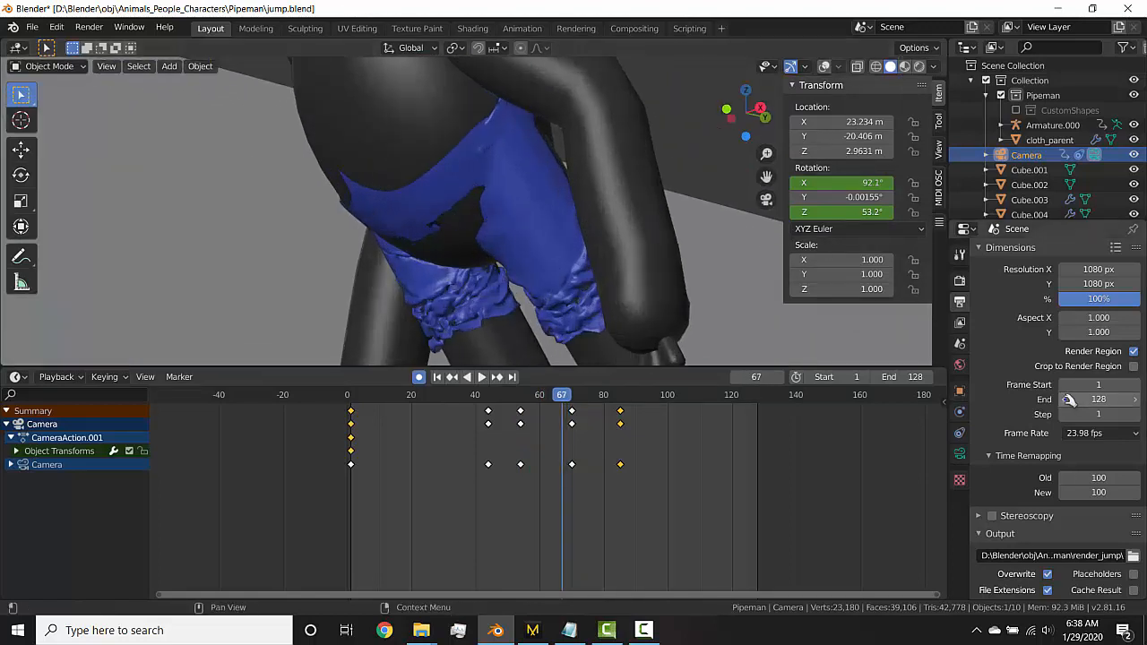
- Set the frame rate to 24 fps and replay the jump up to frame 67 to compare the shorts' fit
left_click(1096, 433)
left_click(1092, 458)
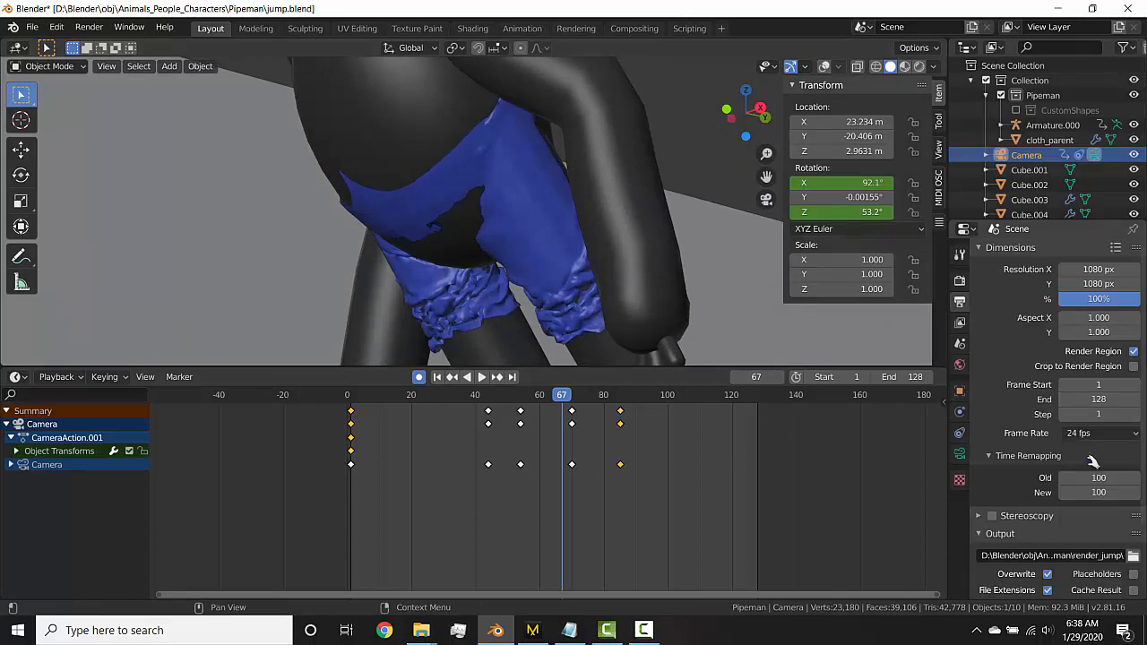
key("shift+Left")
key("space")
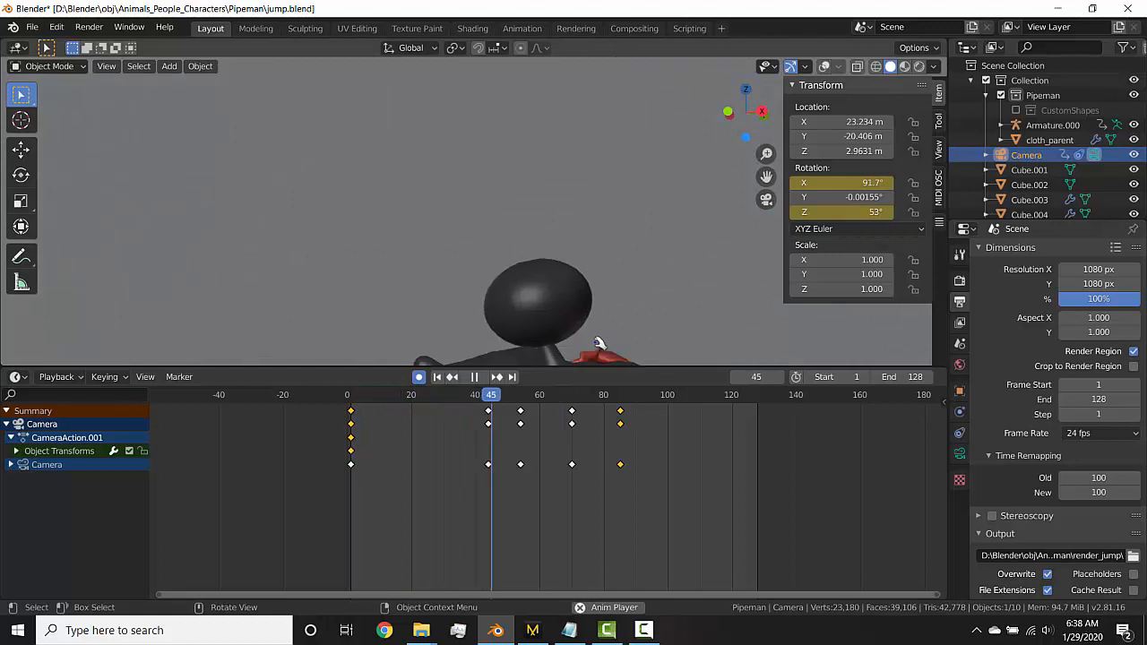
key("space")
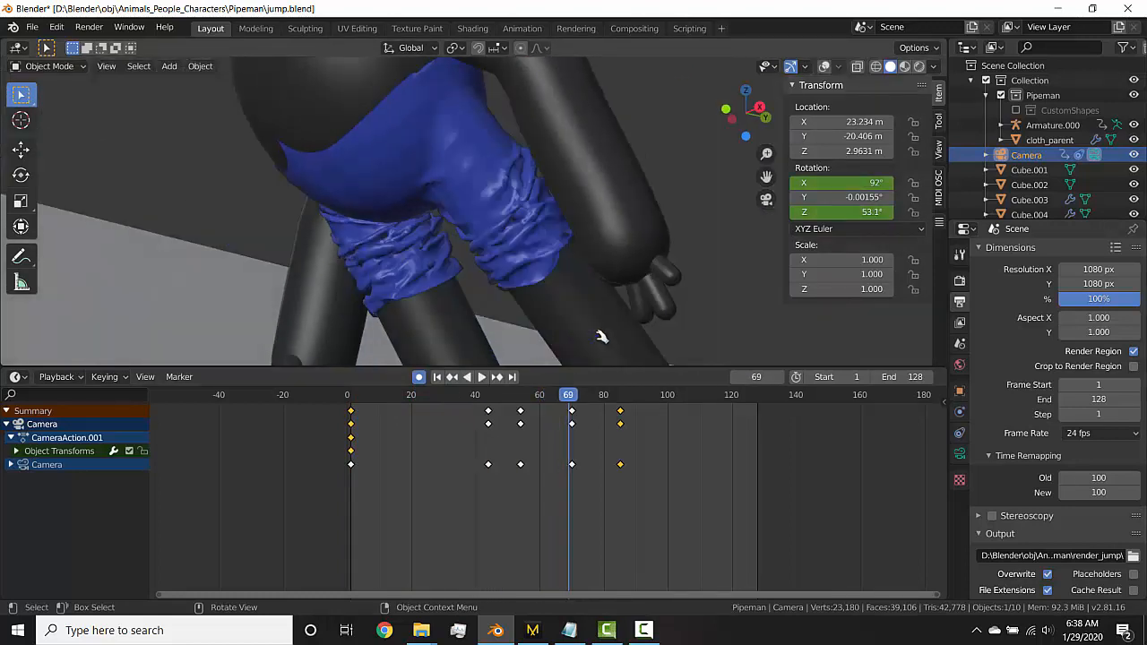
key("Left")
key("Left")
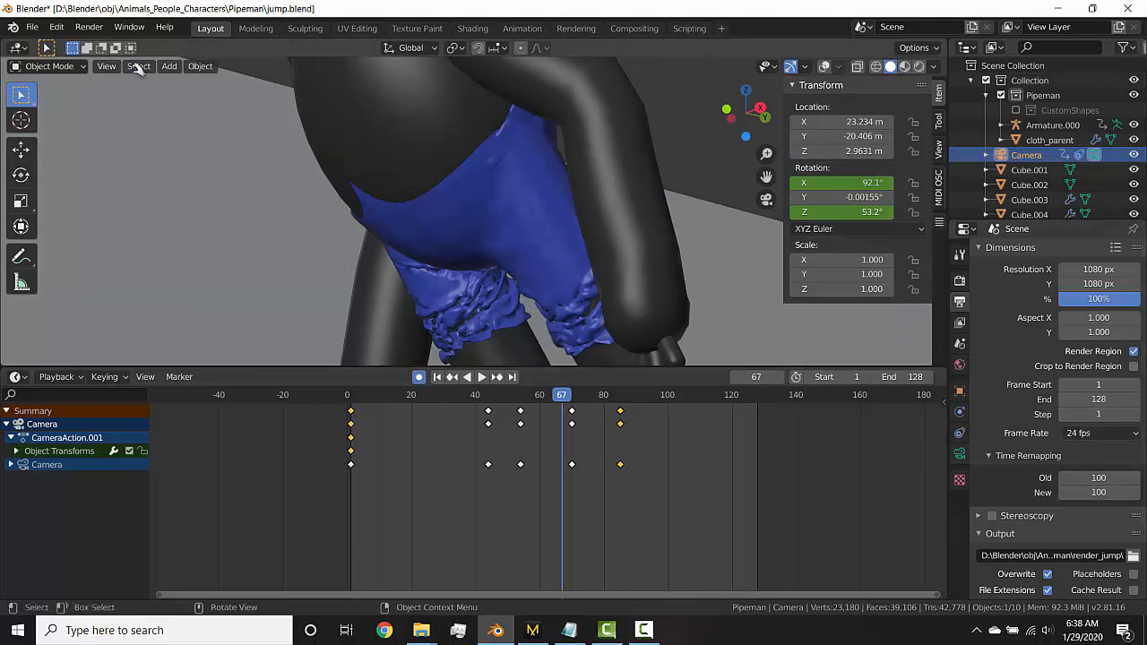
- Reopen the recent file stickfigure.blend, discarding the changes to the jump scene
left_click(34, 27)
mouse_move(72, 77)
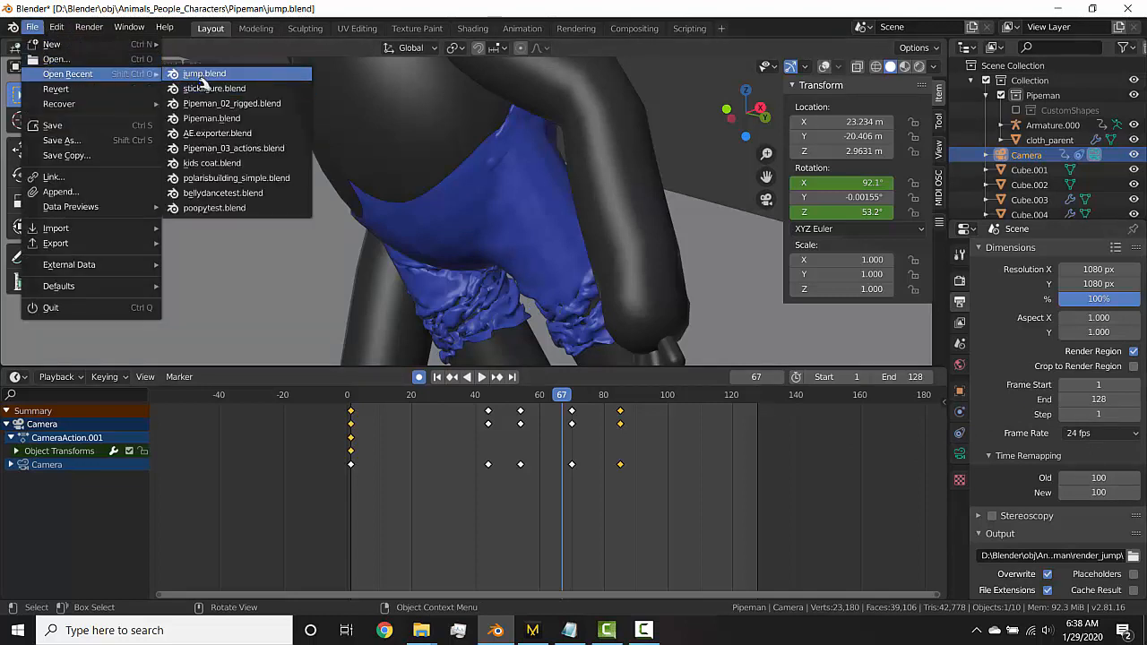
left_click(202, 77)
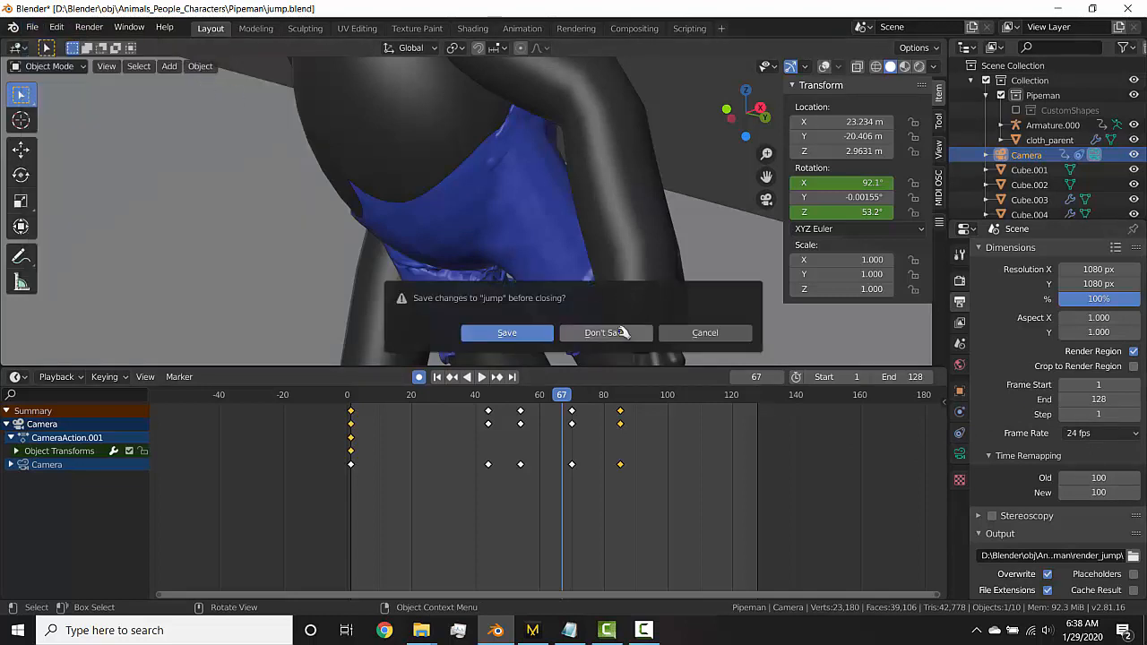
left_click(621, 333)
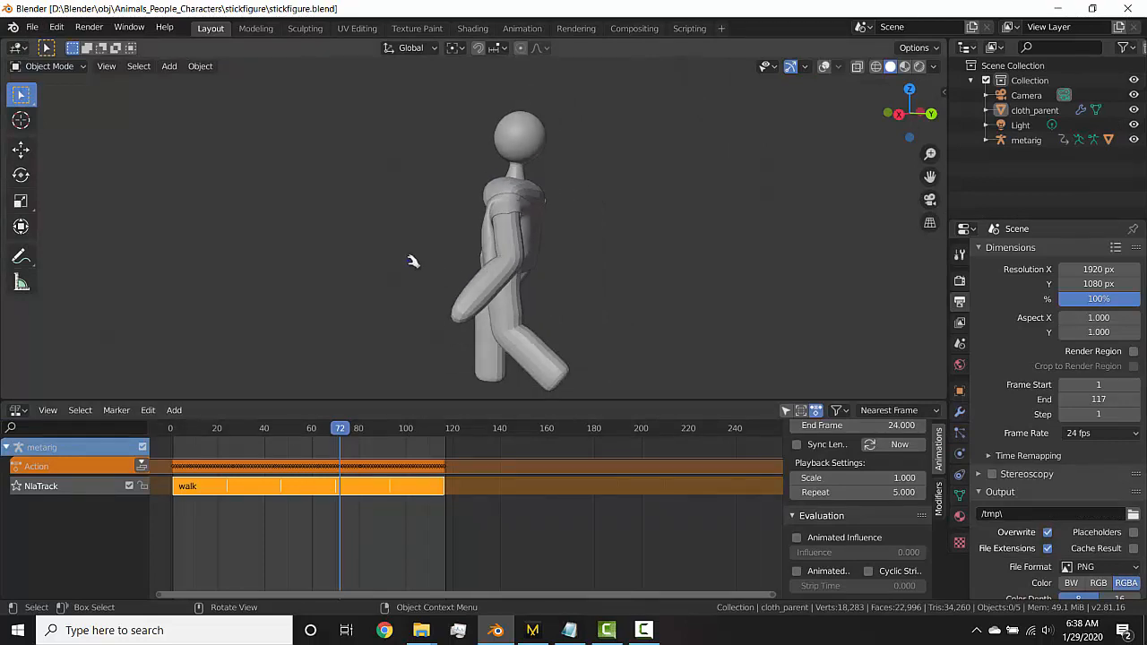
- Inspect the coat on the walking figure from the front, up close and in playback
middle_click_drag(525, 263, 475, 261)
scroll(289, 256, "up", 6)
middle_click_drag(289, 256, 612, 200, "shift")
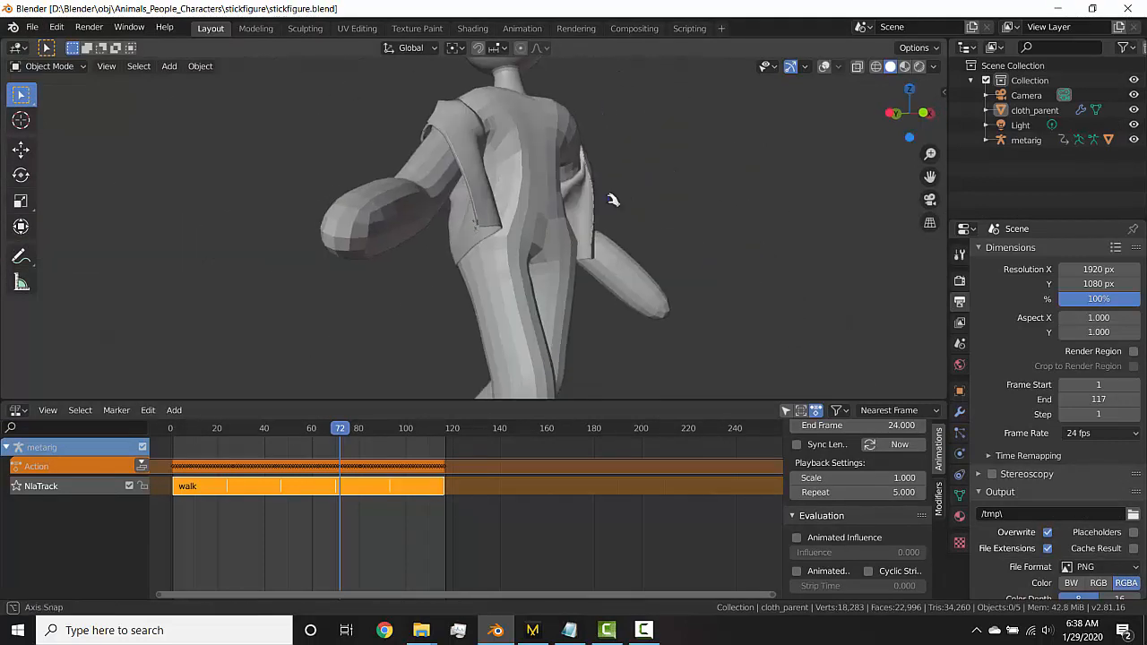
scroll(476, 223, "up", 4)
scroll(475, 206, "down", 10)
key("space")
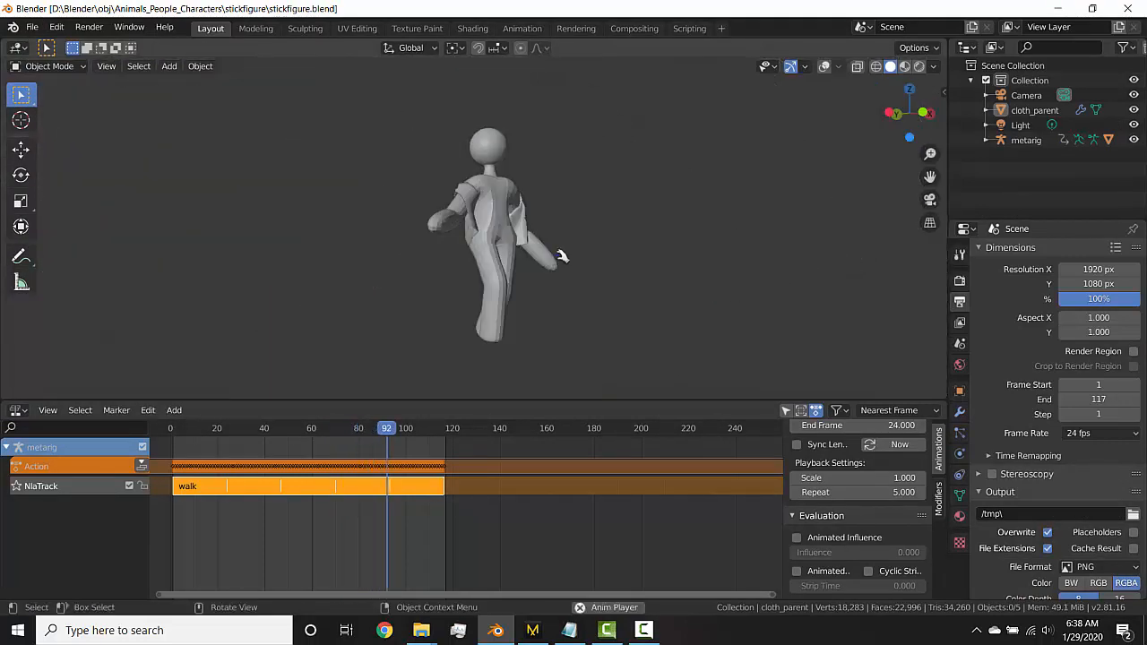
- Switch to Marvelous Designer, enter Simulation mode and select all four vest pattern pieces
left_click(533, 630)
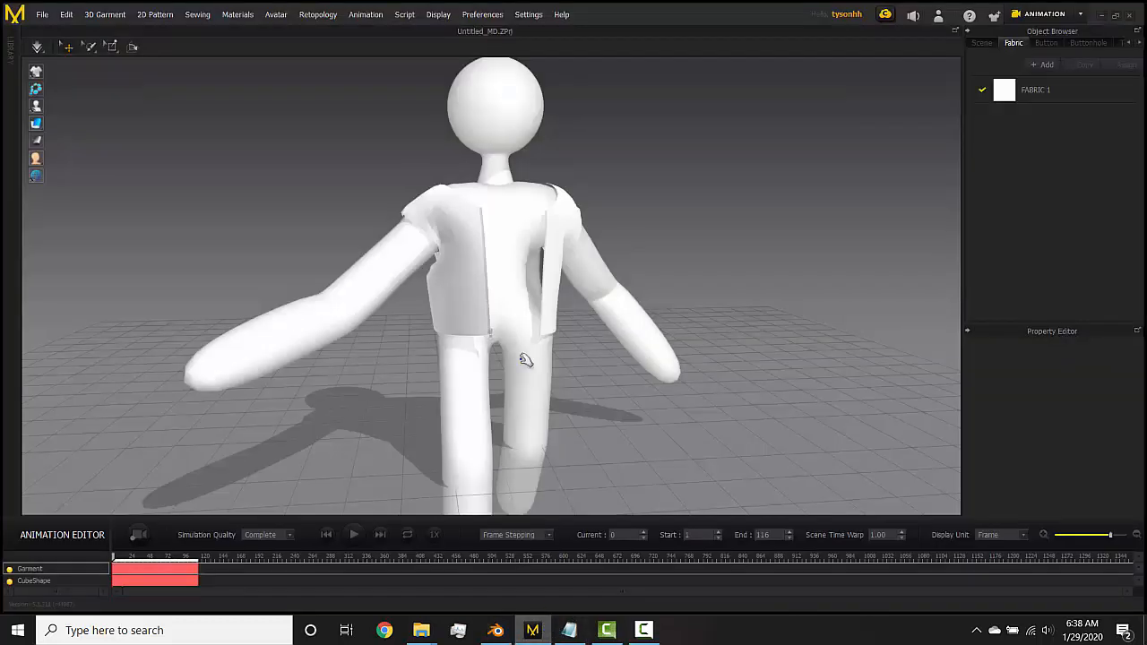
left_click(1081, 13)
left_click(1045, 33)
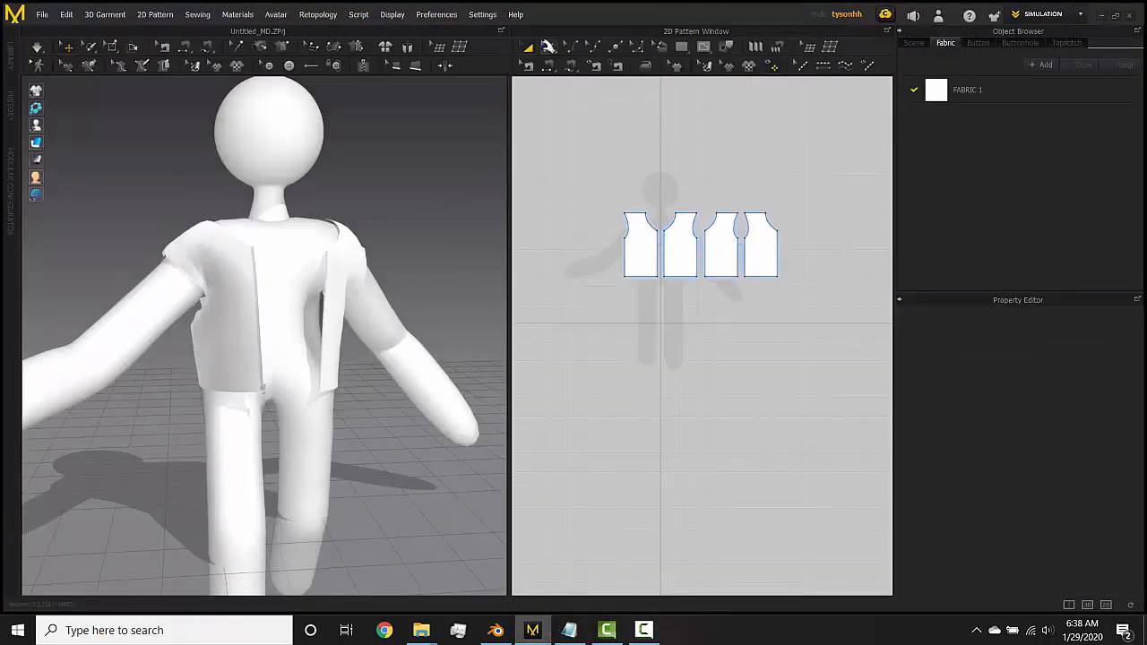
left_click_drag(757, 283, 793, 258)
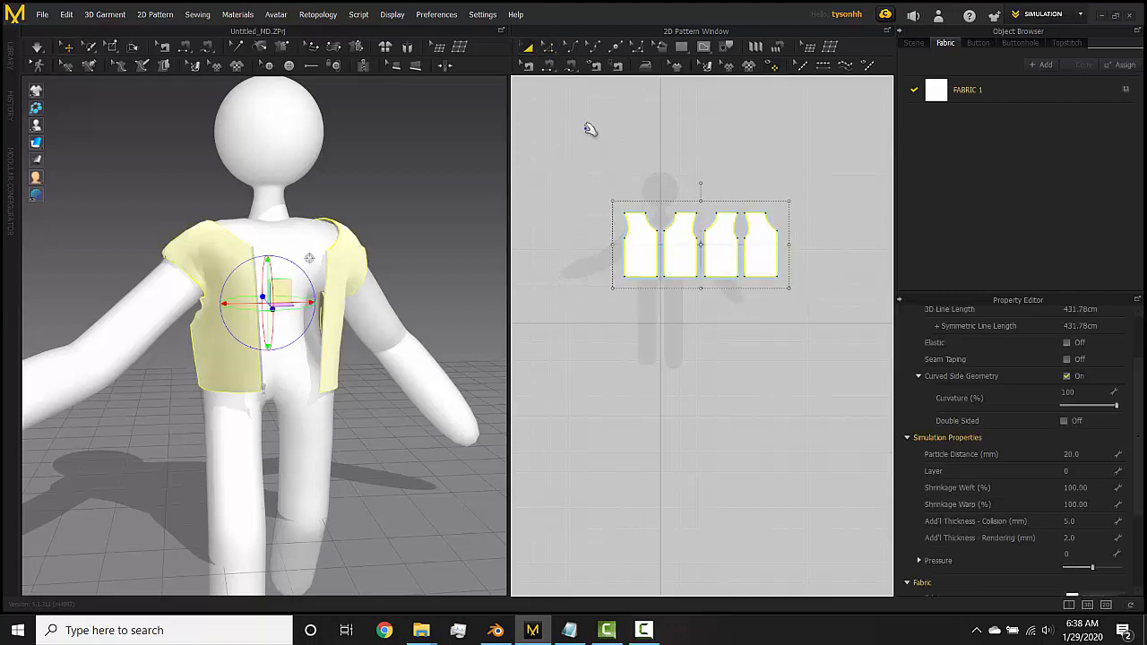
- Export the selected vest to the Desktop as an OBJ file named jacketmaterial, as a single object with the Thick option
left_click(43, 13)
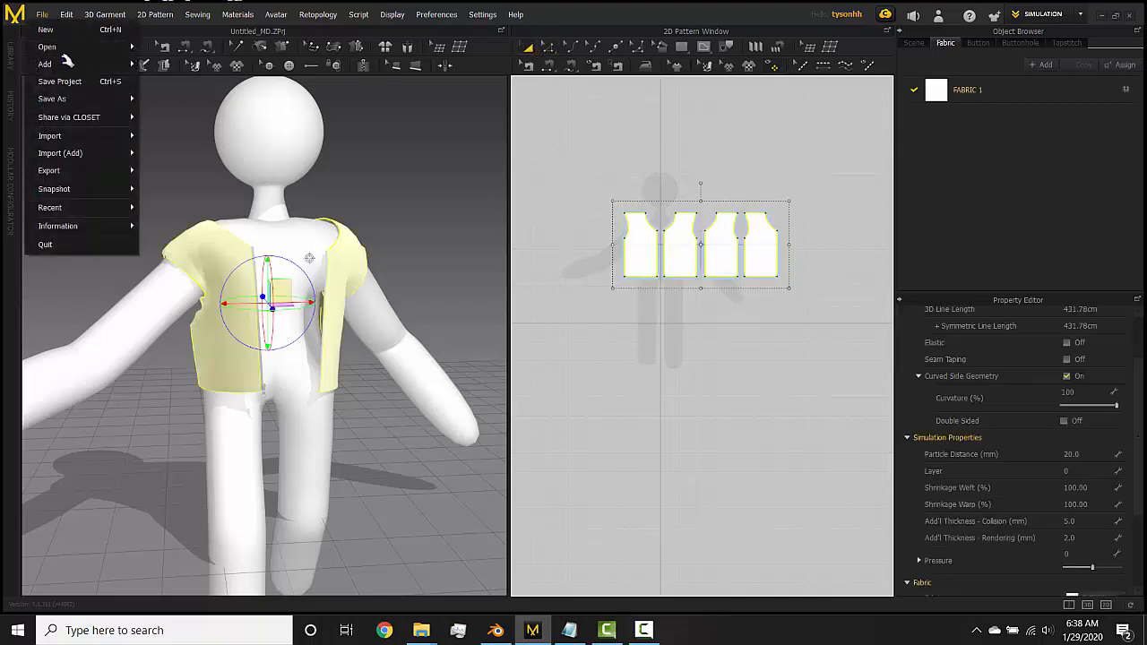
mouse_move(99, 171)
left_click(170, 189)
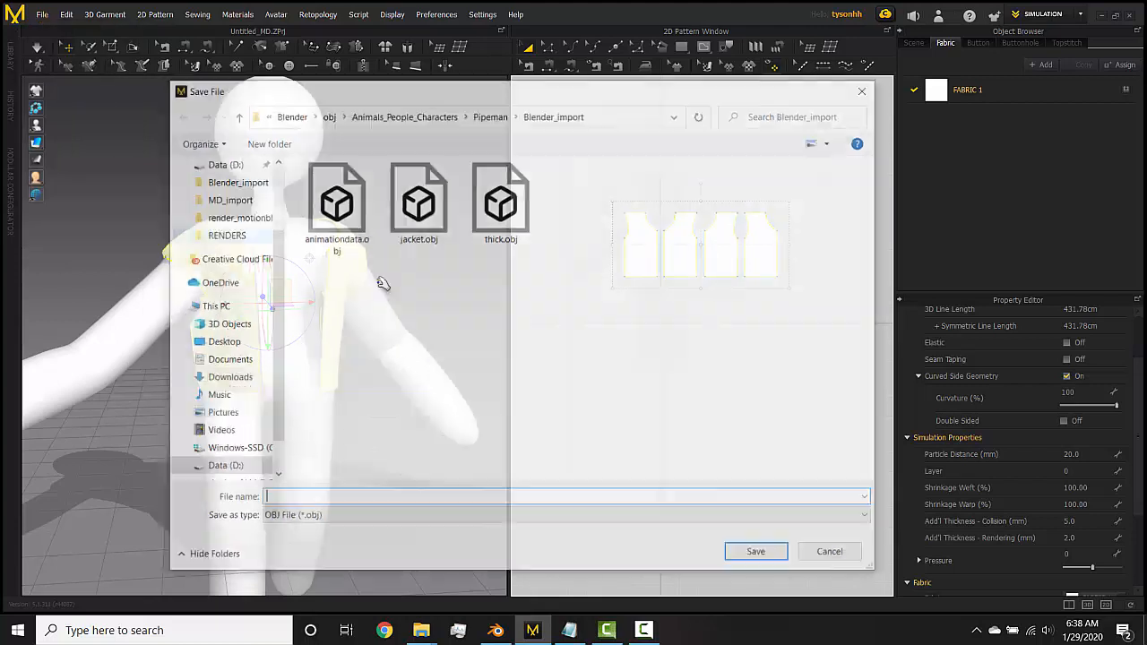
scroll(254, 251, "up", 2)
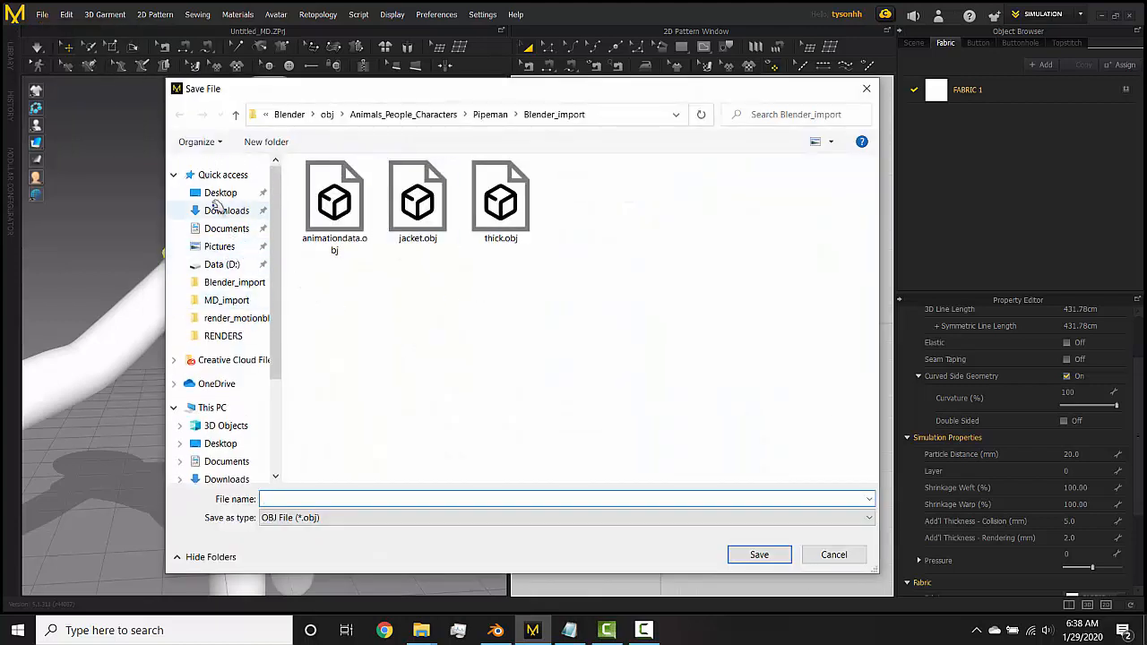
left_click(220, 193)
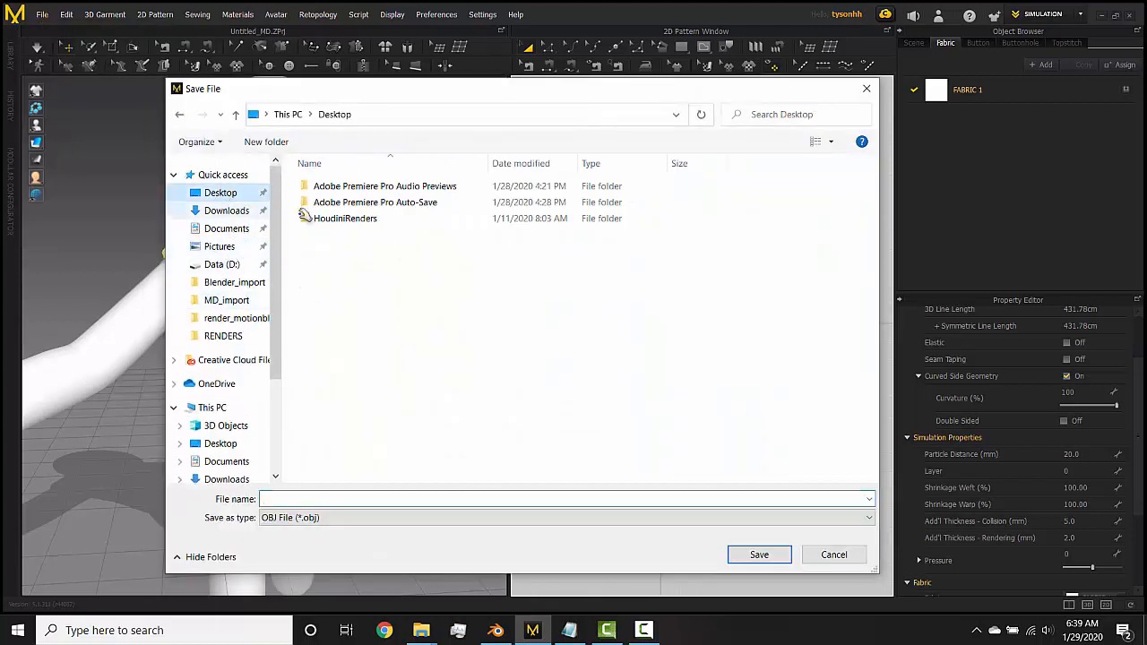
left_click(305, 500)
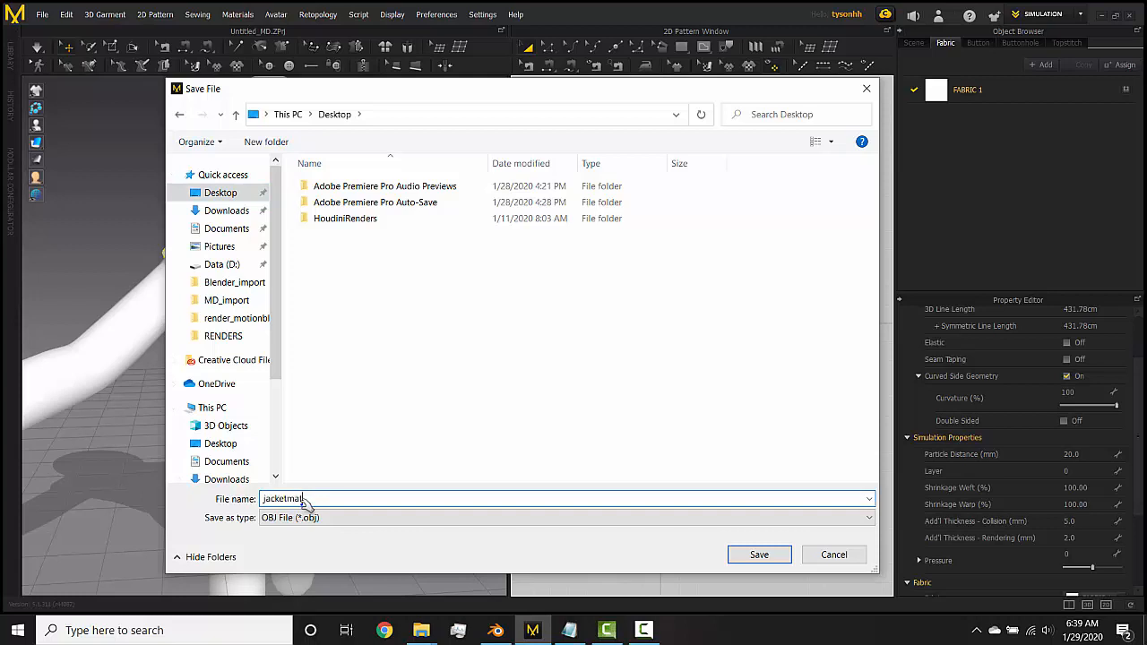
left_click(745, 554)
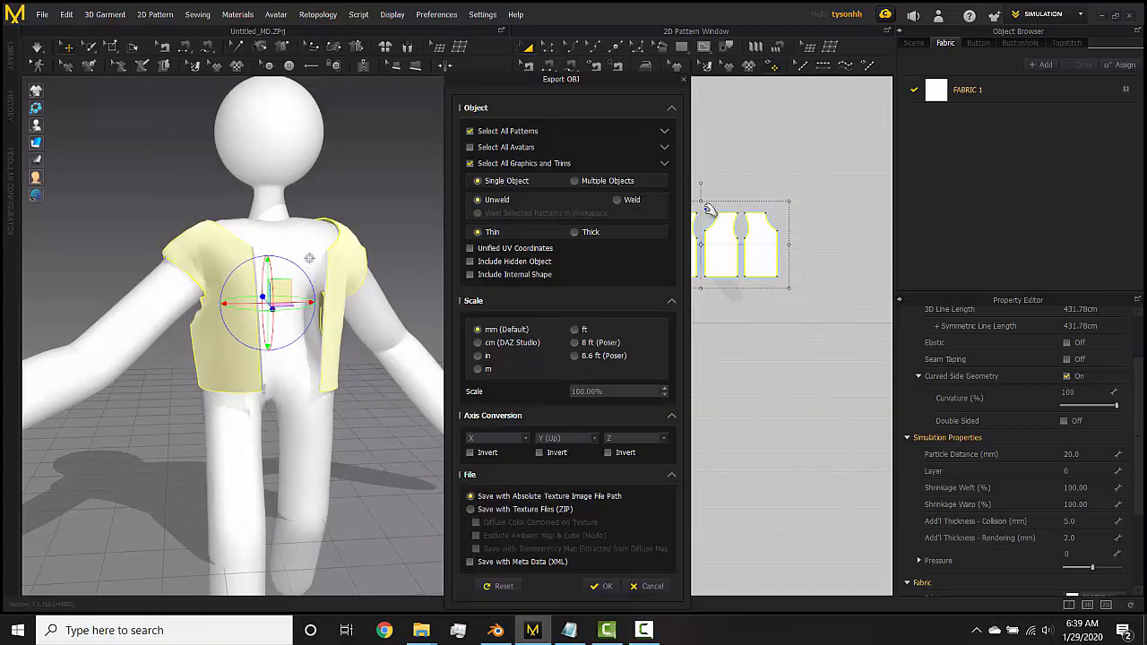
left_click(574, 232)
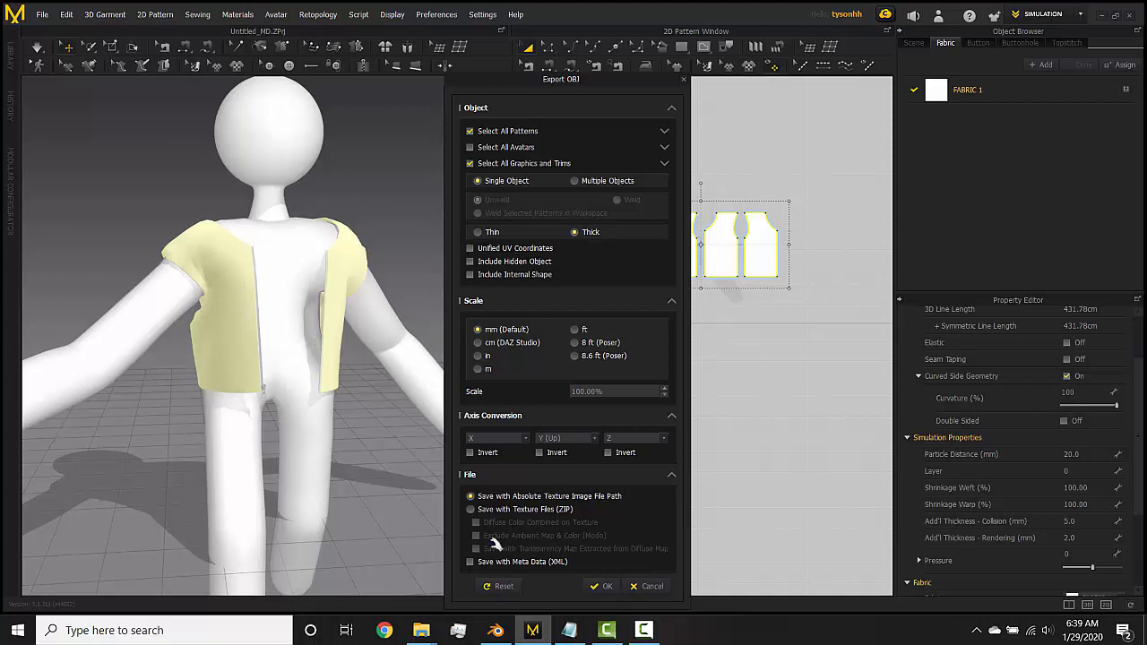
left_click(602, 586)
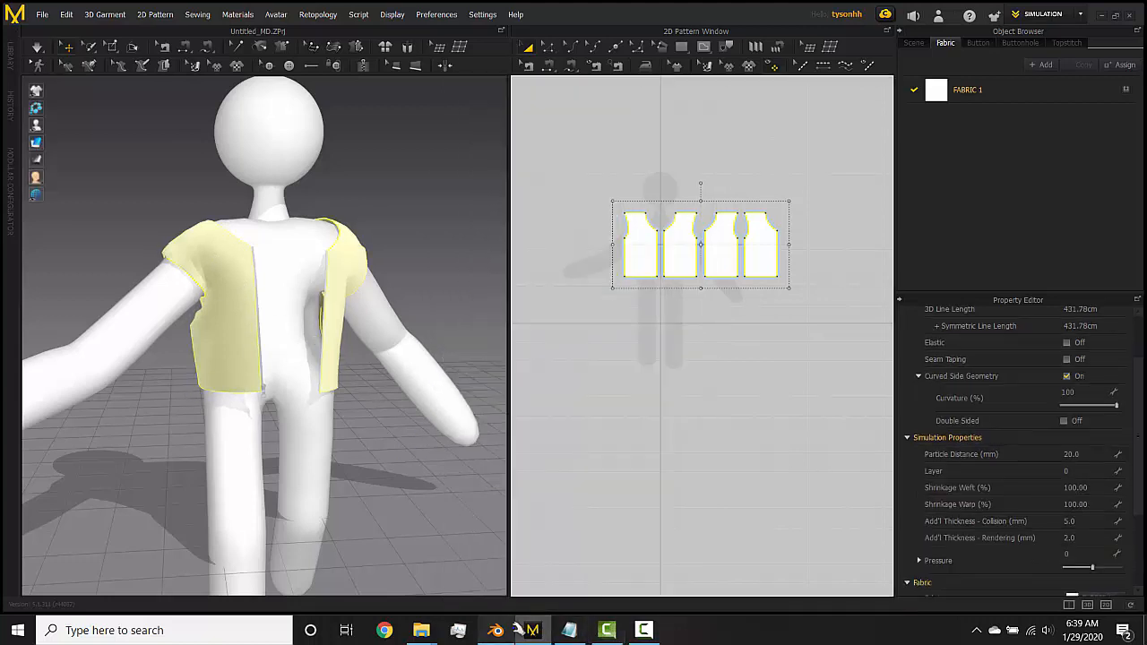
- Switch to Blender, turn on the viewport overlays in Object Mode and return the animation to frame 1
left_click(496, 630)
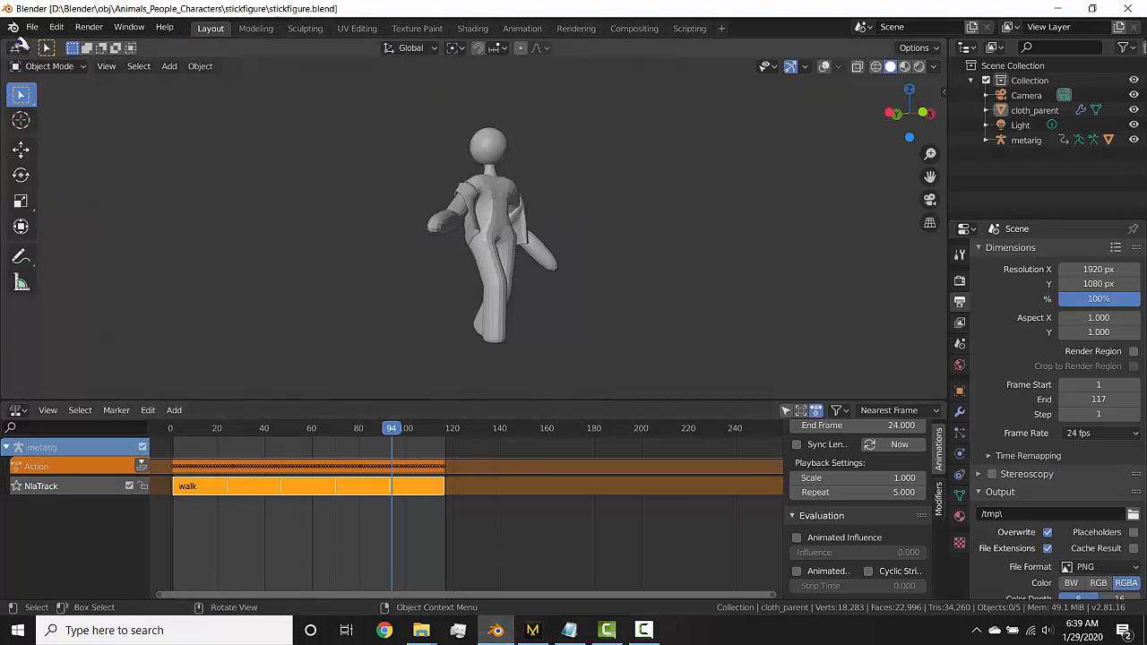
left_click(38, 66)
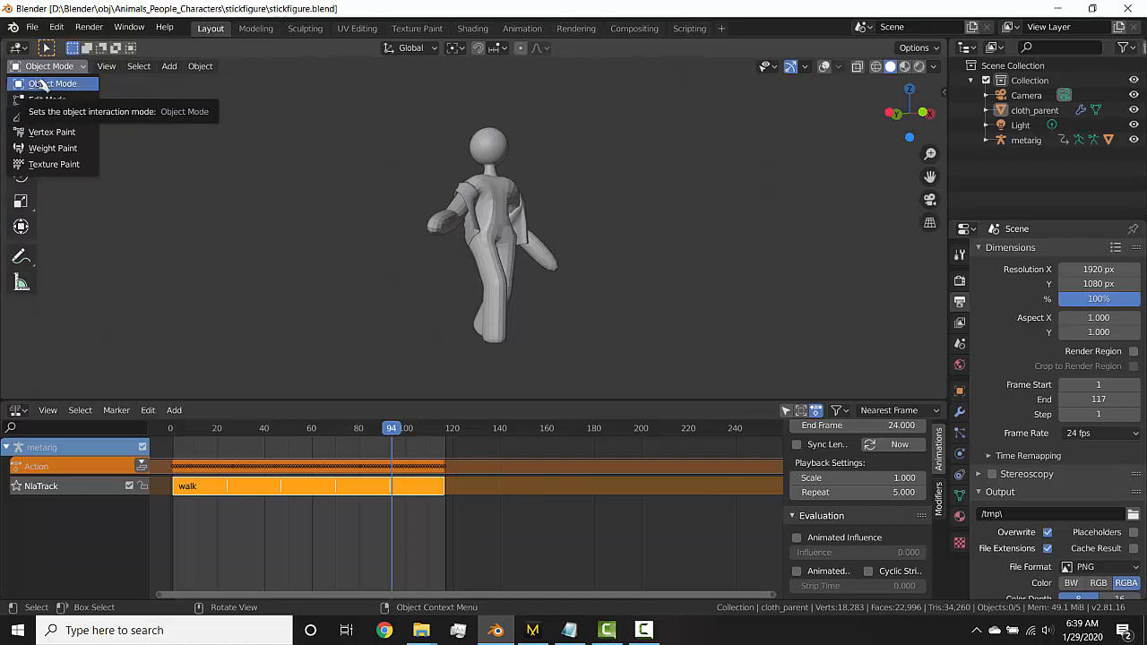
left_click(40, 83)
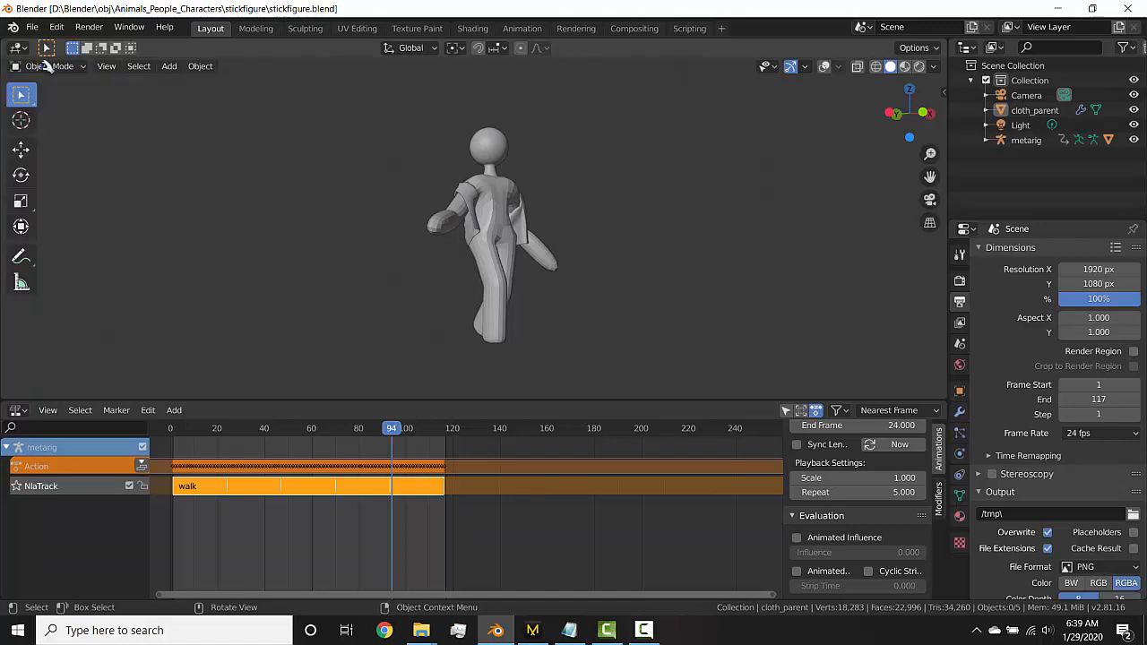
left_click(824, 67)
key("shift+Left")
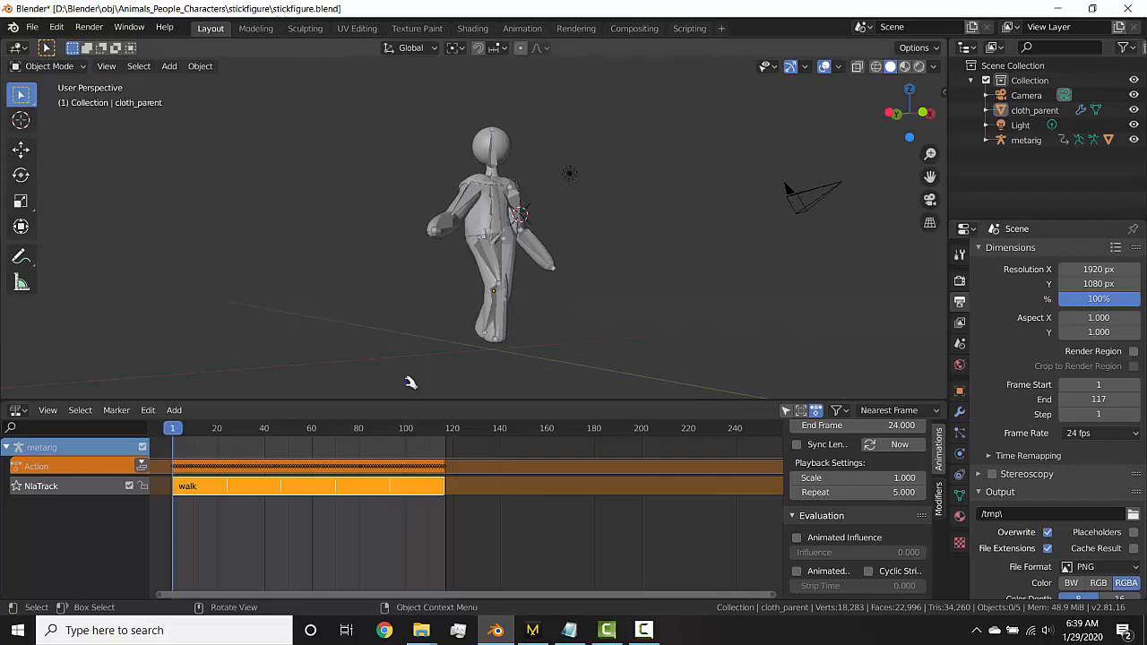
middle_click_drag(516, 328, 308, 179)
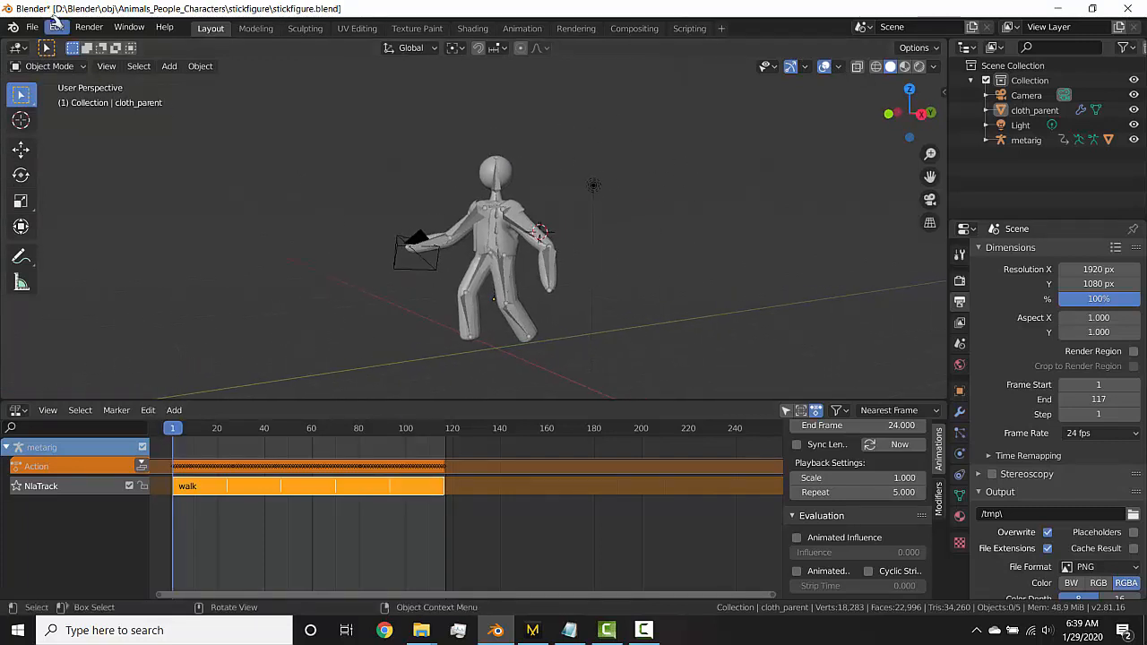
- Import jacketmaterial.obj from the Desktop as a Wavefront OBJ
left_click(32, 28)
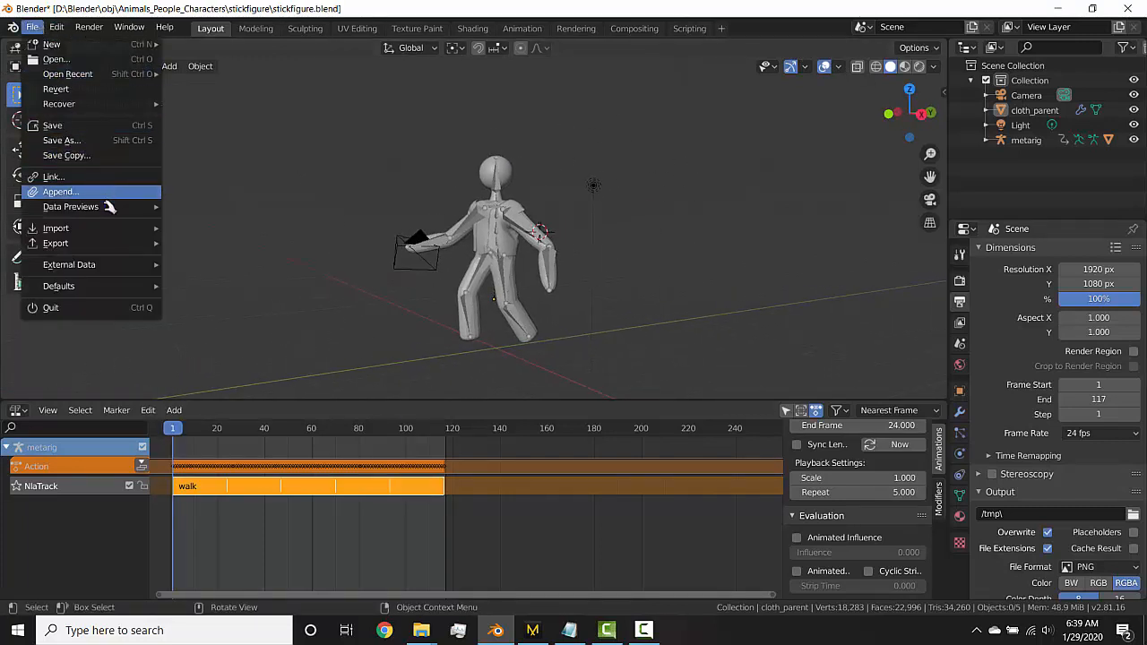
mouse_move(127, 234)
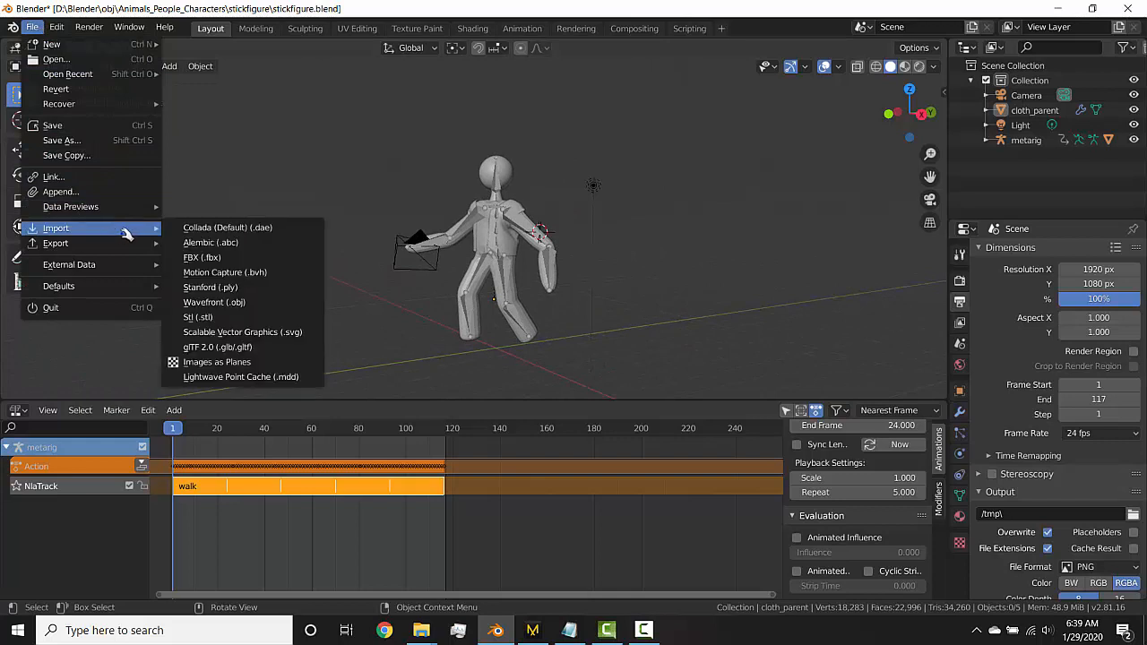
left_click(260, 302)
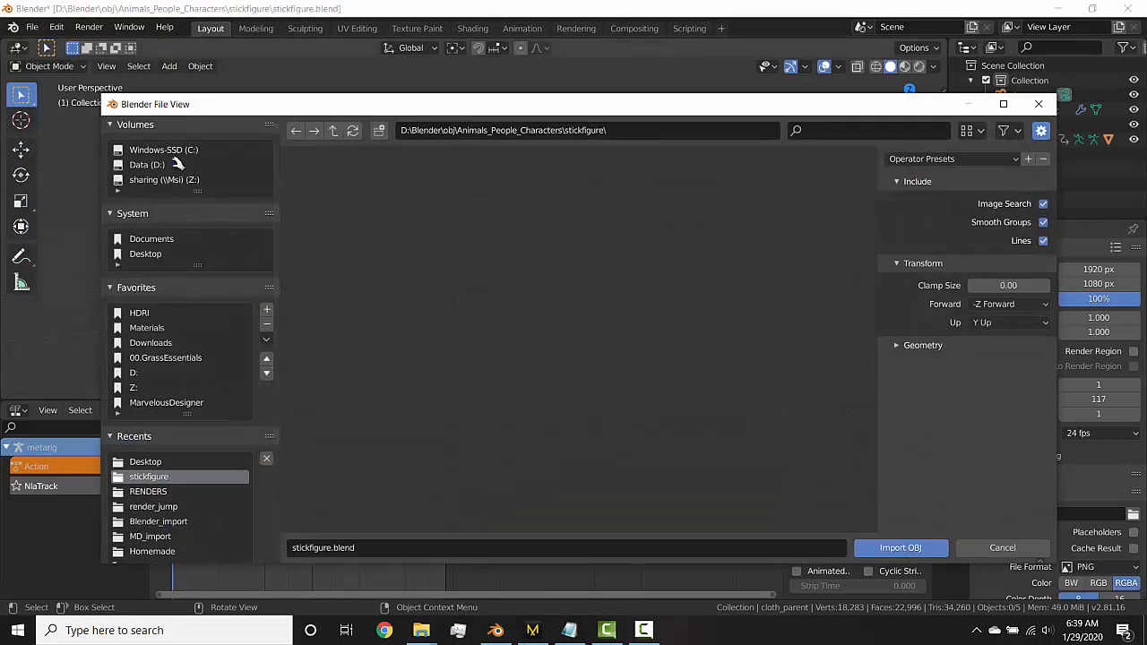
left_click(146, 254)
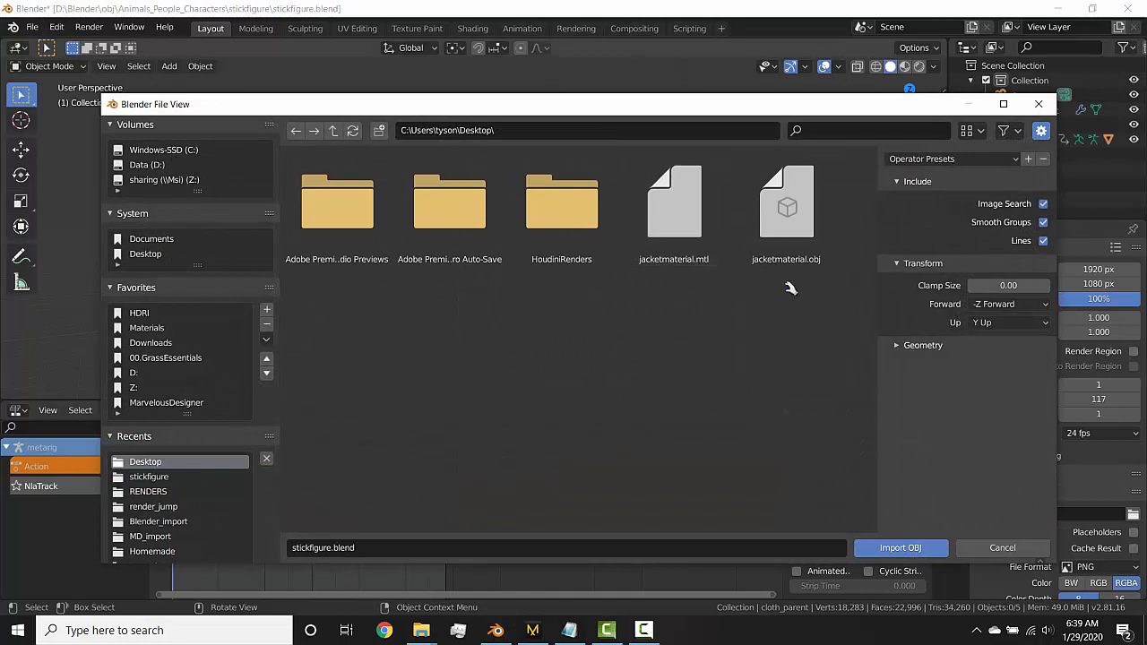
left_click(786, 215)
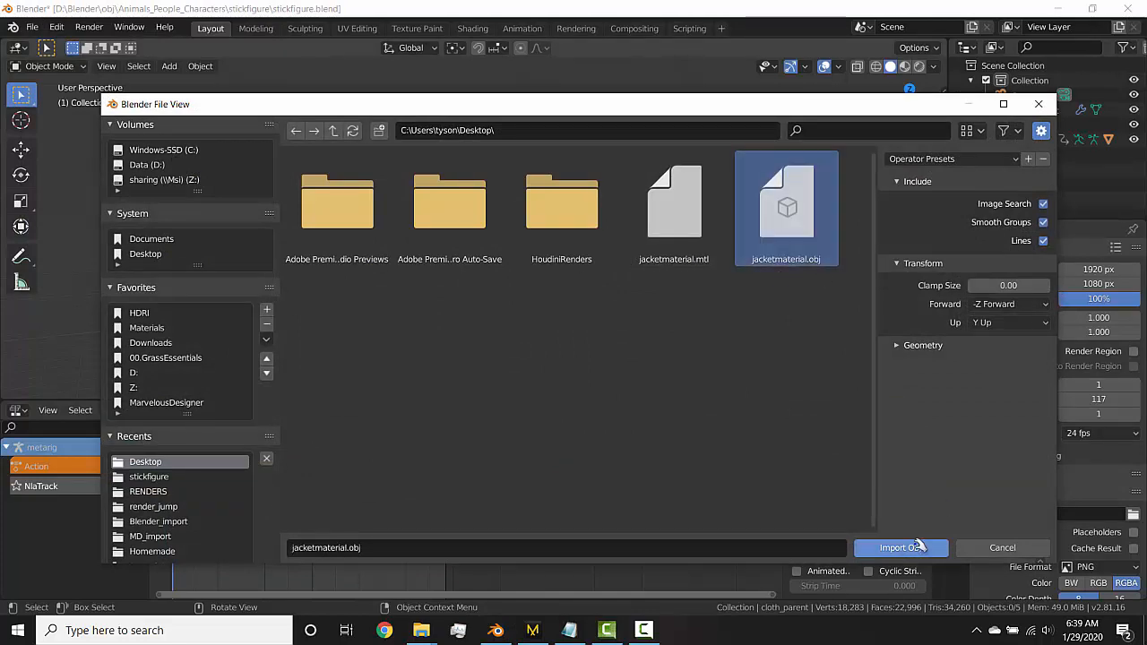
left_click(899, 548)
- Adjust the imported jacket's scale and move it along the Y axis so it stands beside the figure
scroll(529, 266, "up", 5)
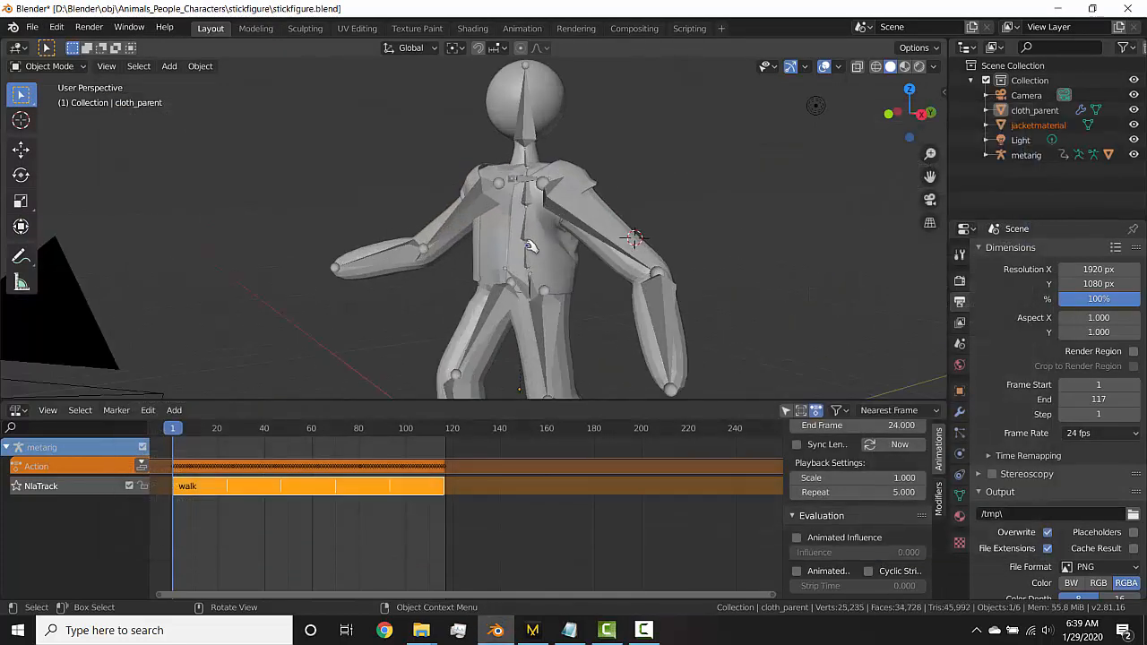
key("s")
left_click(771, 228)
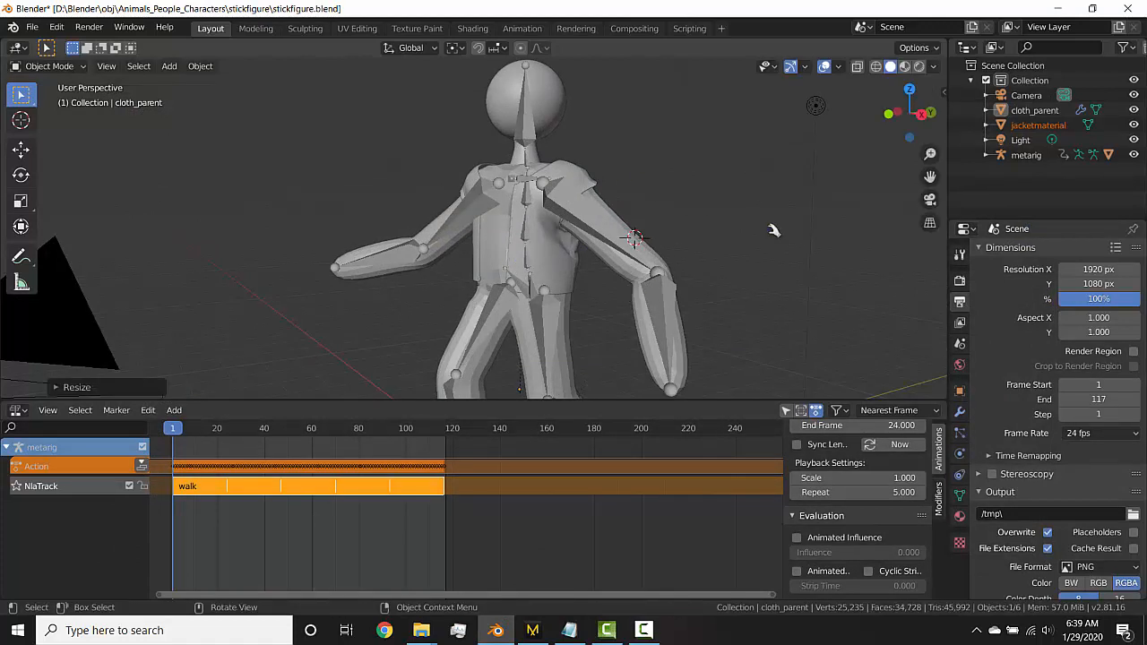
scroll(753, 211, "down", 3)
key("s")
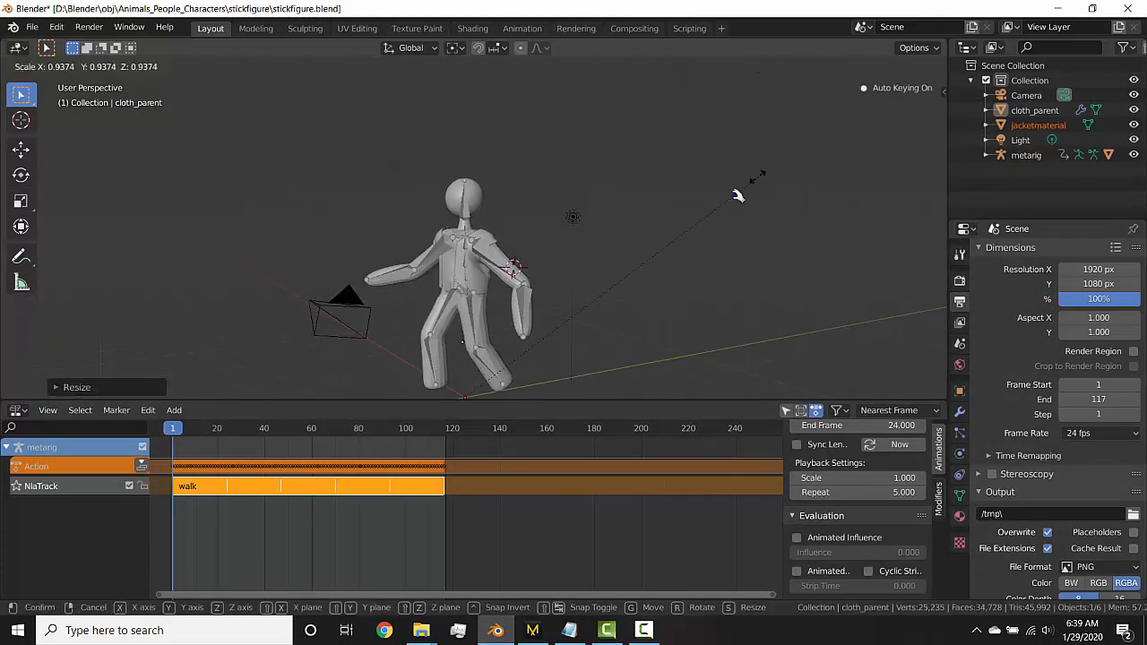
left_click(551, 295)
key("g")
key("y")
left_click(668, 265)
- Check the mesh of the jacketmaterial object and its vertex count in Edit Mode with all geometry selected
scroll(667, 265, "up", 5)
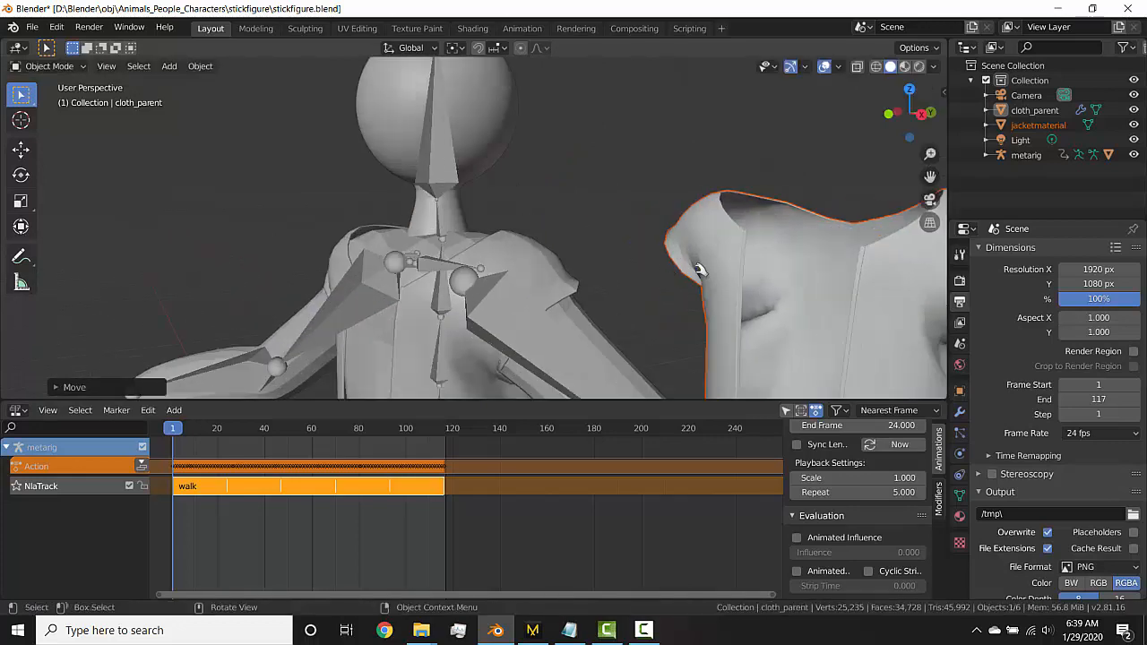
key("Tab")
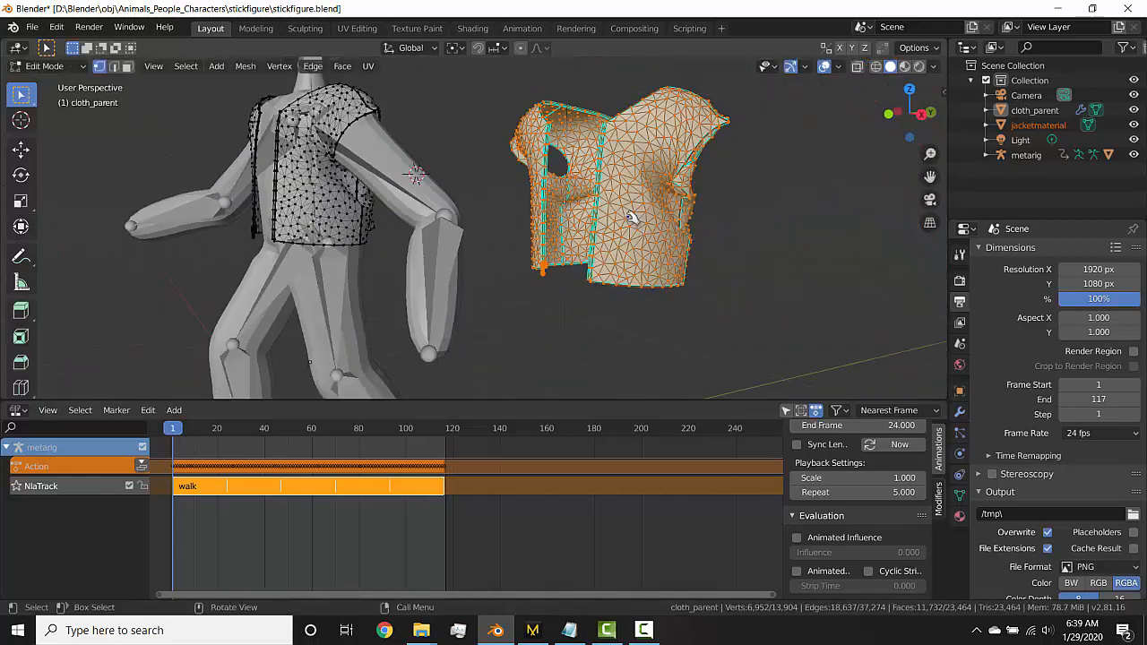
left_click(634, 214)
key("Tab")
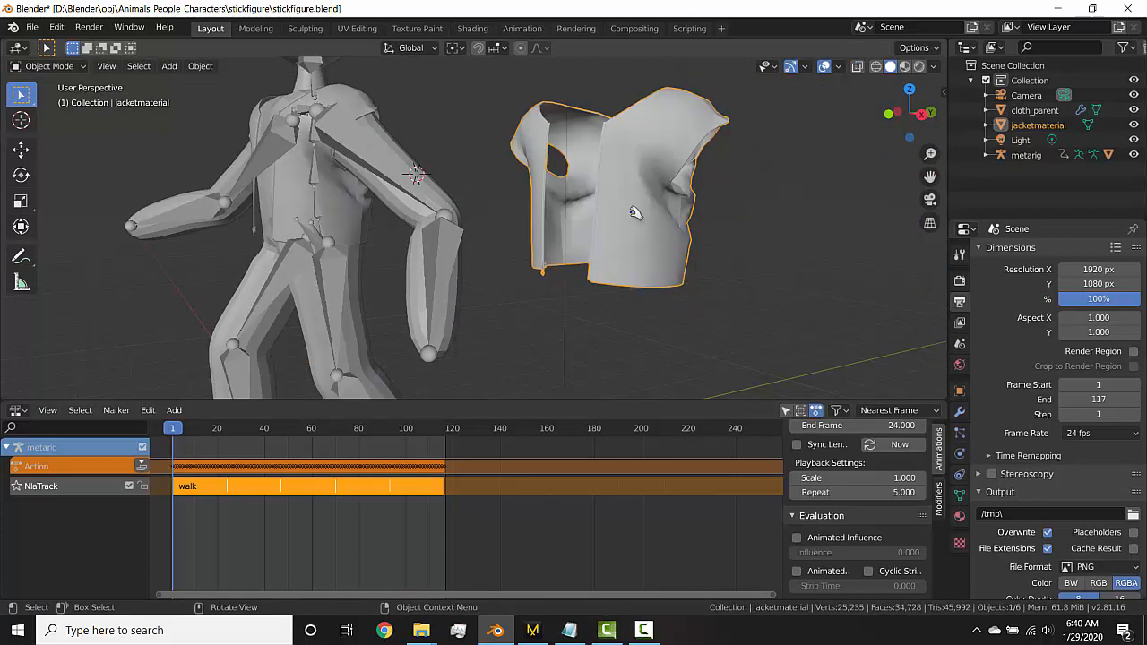
left_click(634, 213)
key("Tab")
key("a")
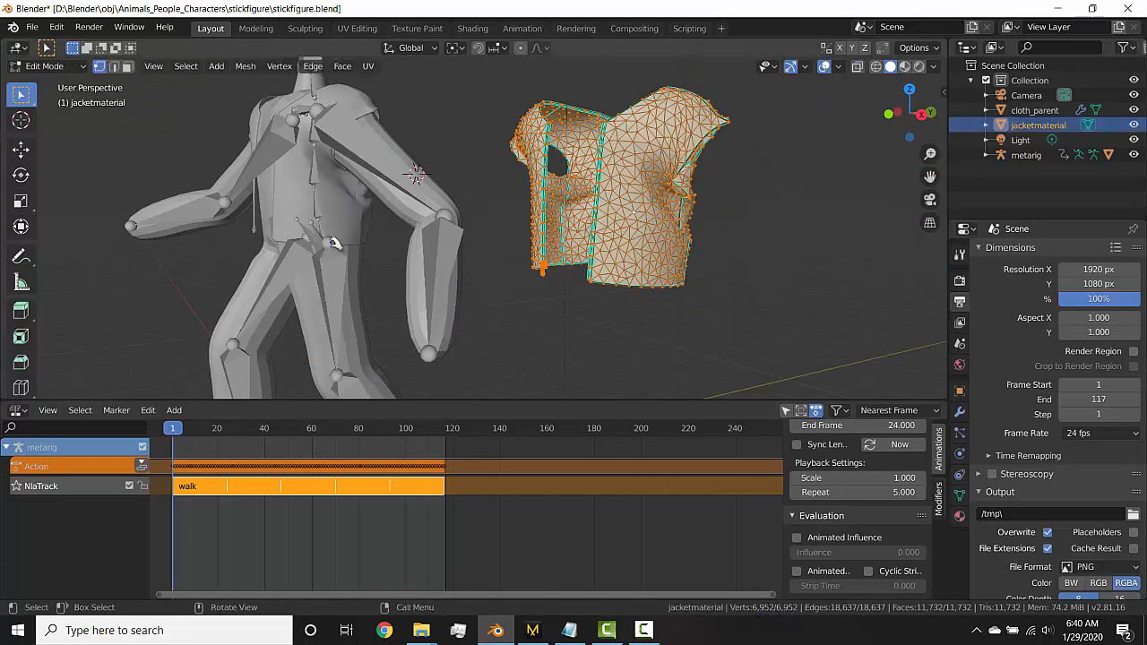
middle_click_drag(330, 243, 456, 250)
key("Tab")
- Check the vertex count of the cloth_parent vest on the figure in Edit Mode for comparison
left_click(556, 262)
middle_click_drag(556, 262, 538, 289)
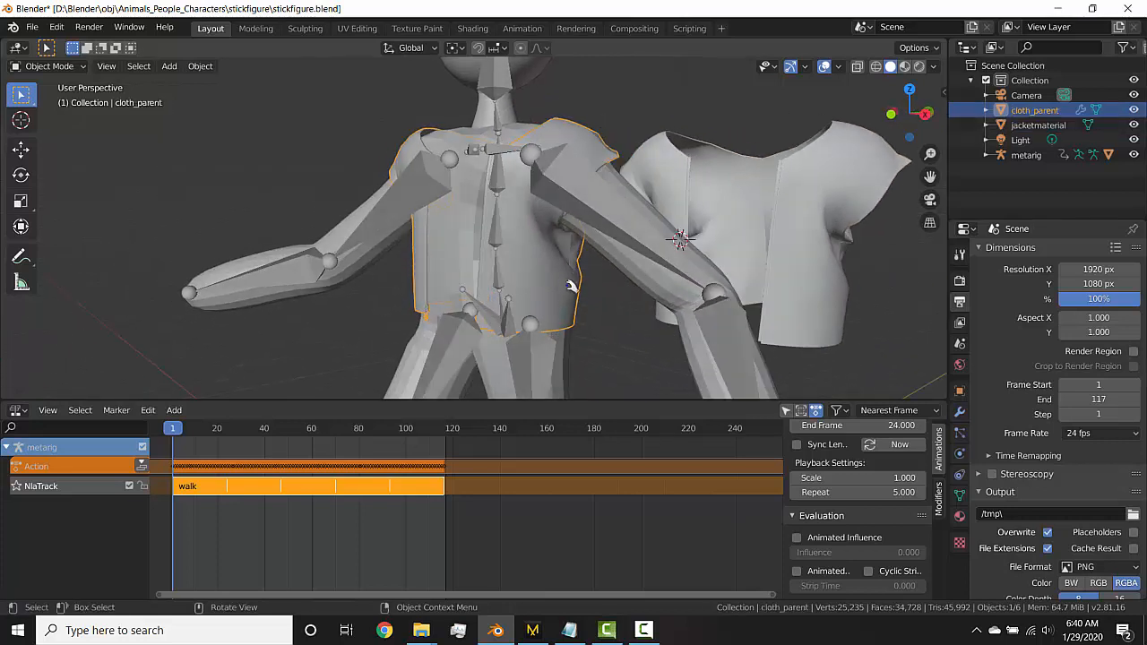
key("Tab")
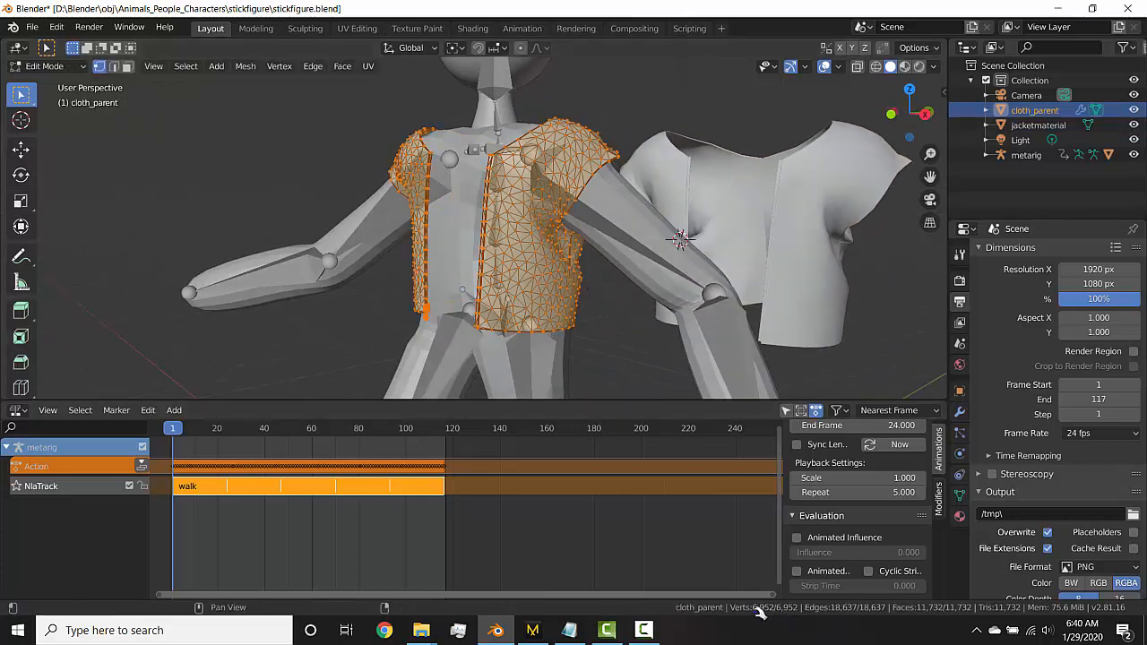
key("Tab")
- Select the jacketmaterial object, split the 3D viewport and turn the new area into a UV Editor
middle_click_drag(550, 225, 680, 171)
left_click(680, 171)
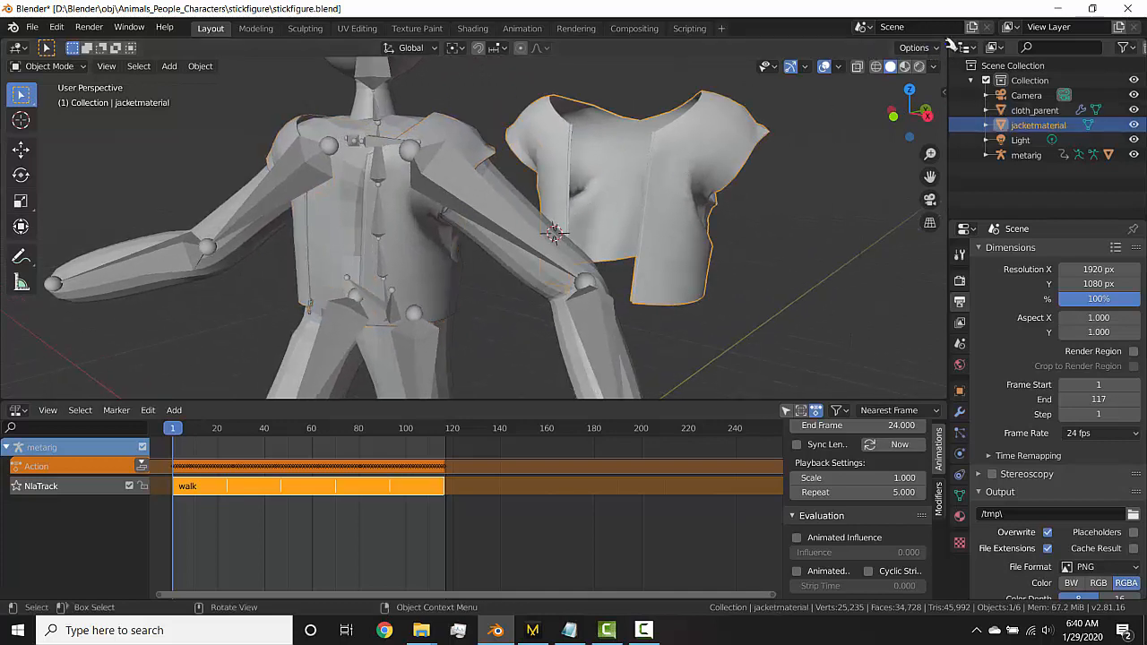
left_click_drag(948, 45, 630, 49)
left_click(650, 47)
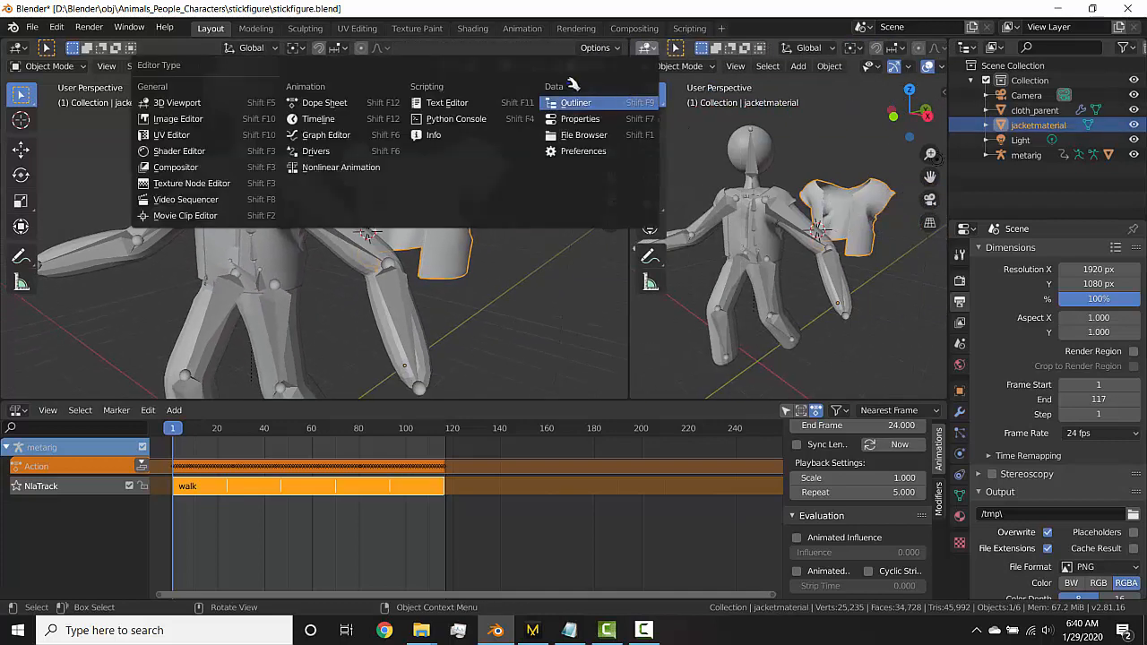
left_click(215, 118)
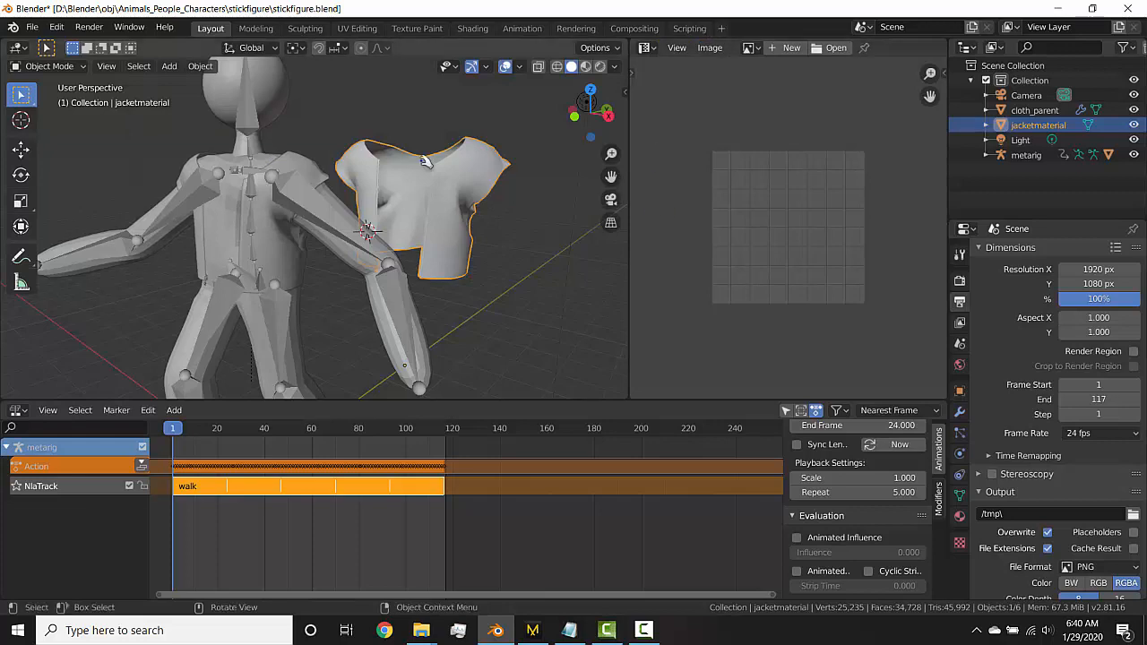
- Enter Edit Mode on the jacketmaterial object and examine its UV layout
key("Tab")
scroll(797, 285, "down", 4)
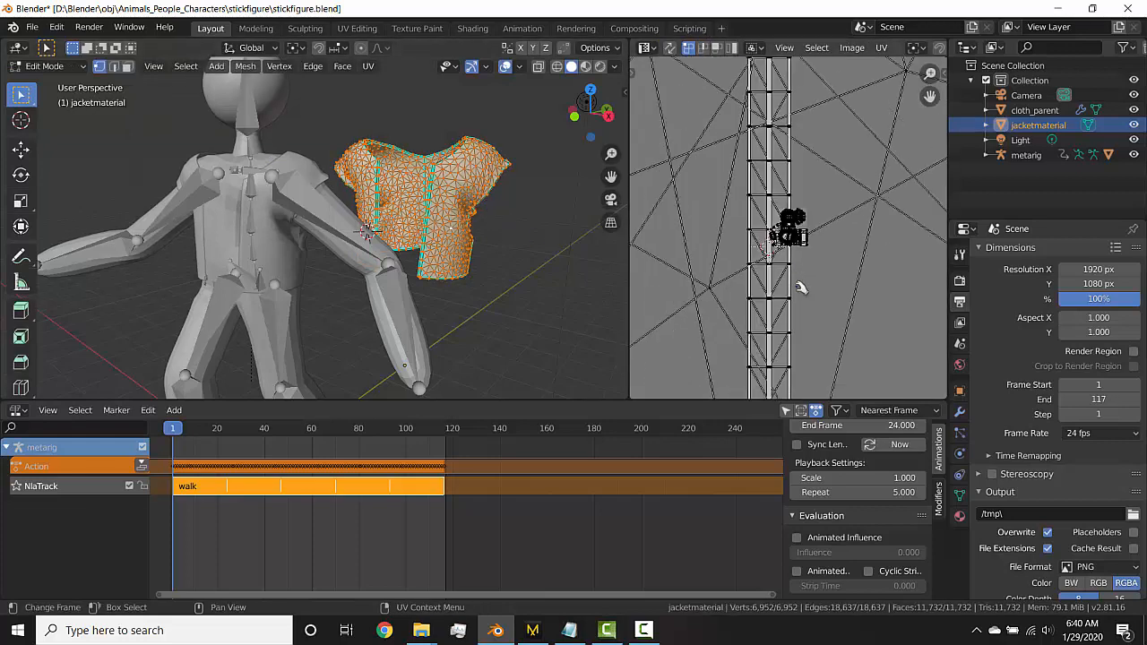
scroll(798, 285, "up", 4)
scroll(726, 146, "down", 4)
scroll(529, 165, "up", 8)
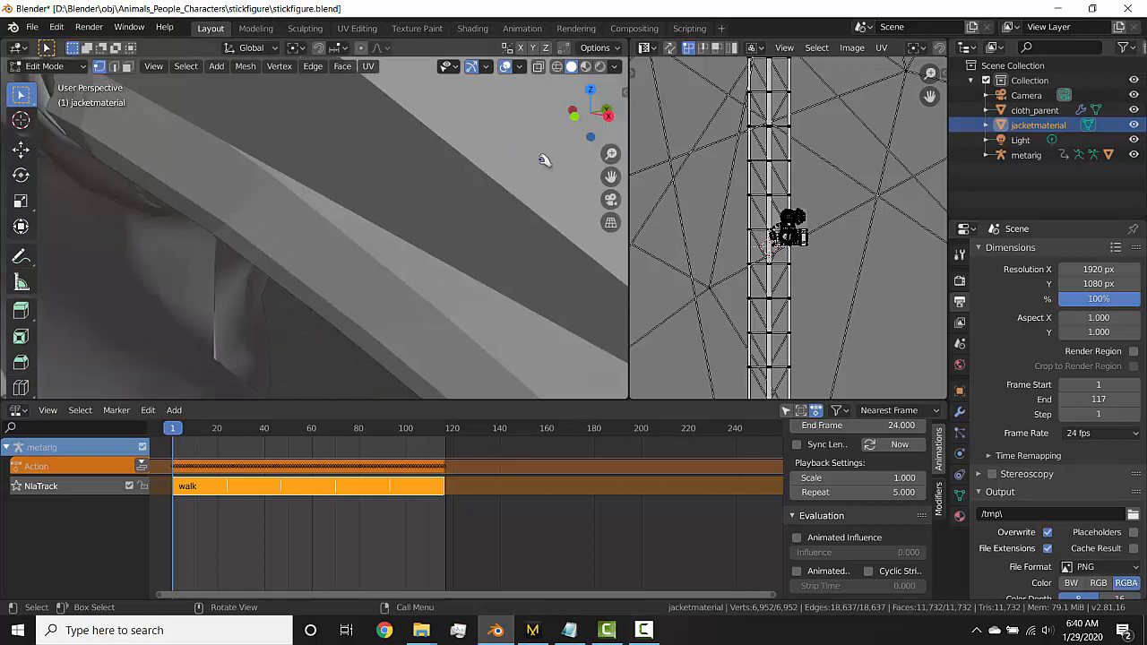
- Enter Edit Mode on the cloth_parent vest on the figure and examine its UV layout with all geometry selected
scroll(537, 167, "down", 9)
scroll(292, 191, "up", 1)
key("Tab")
left_click(287, 242)
key("Tab")
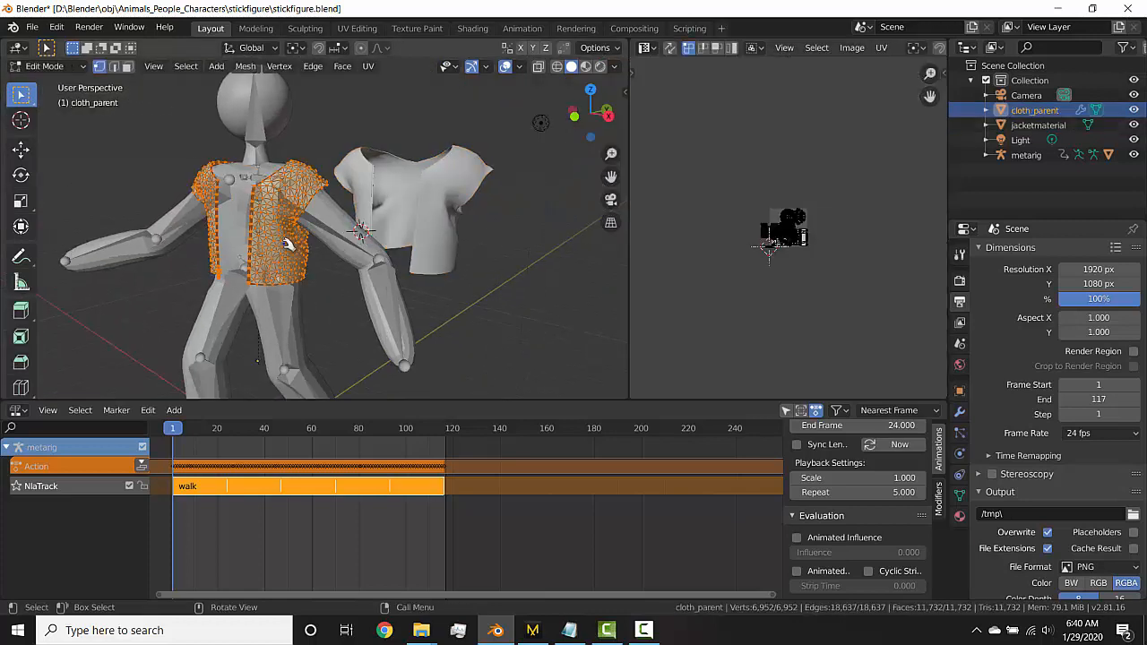
scroll(762, 242, "up", 10)
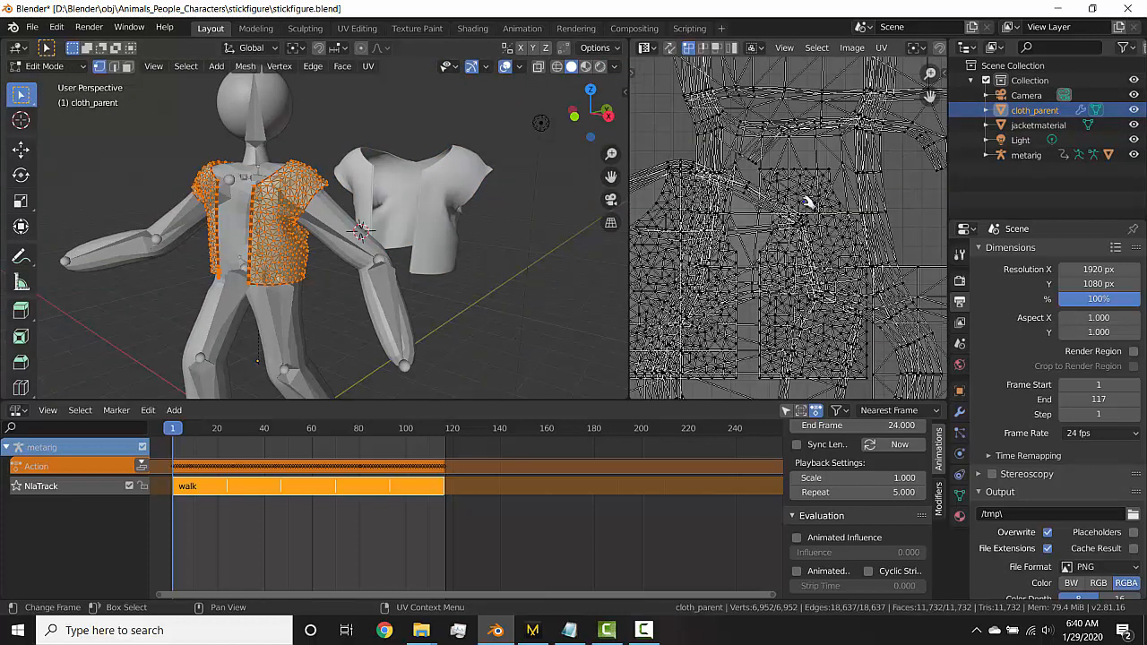
scroll(811, 212, "down", 3)
scroll(301, 248, "up", 6)
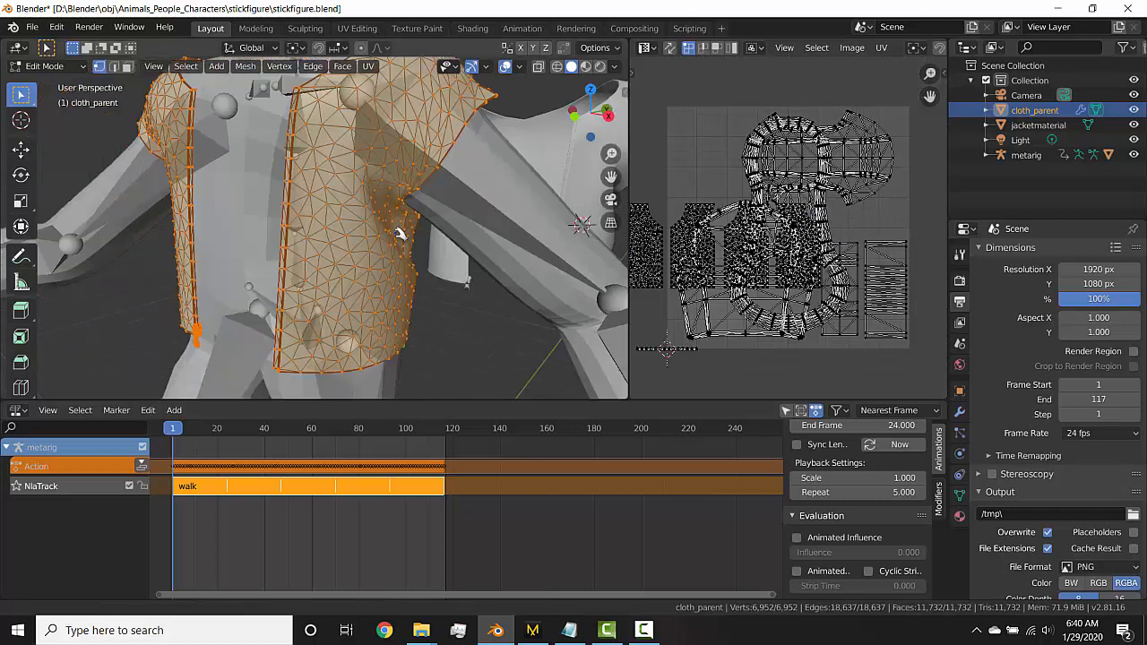
- Select the linked zipper strip geometry along cloth_parent's front opening, examine its UVs and return to Object Mode
left_click(304, 217)
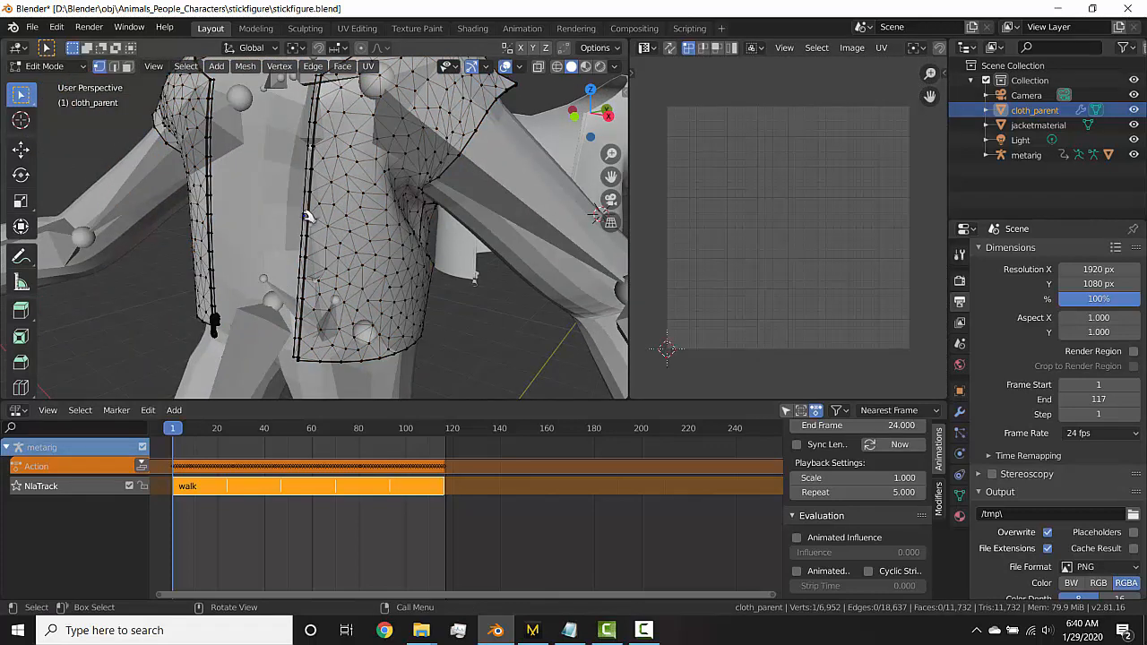
key("ctrl+l")
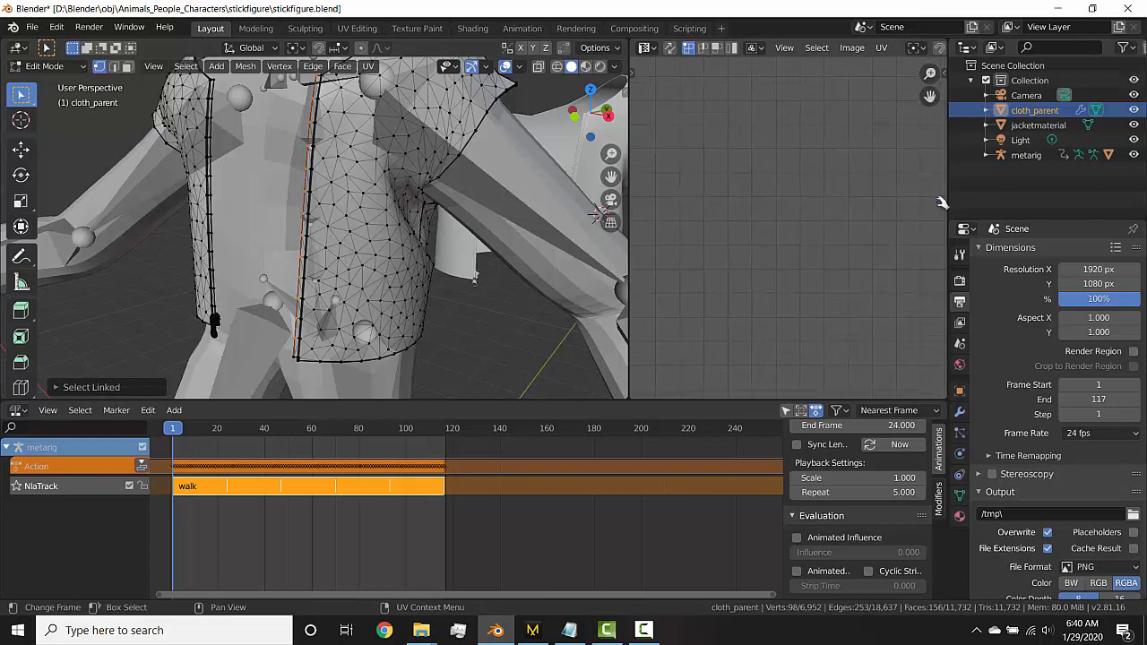
scroll(852, 283, "up", 3)
middle_click_drag(853, 283, 659, 166)
scroll(781, 221, "down", 3)
scroll(782, 220, "up", 3)
middle_click_drag(906, 299, 780, 288)
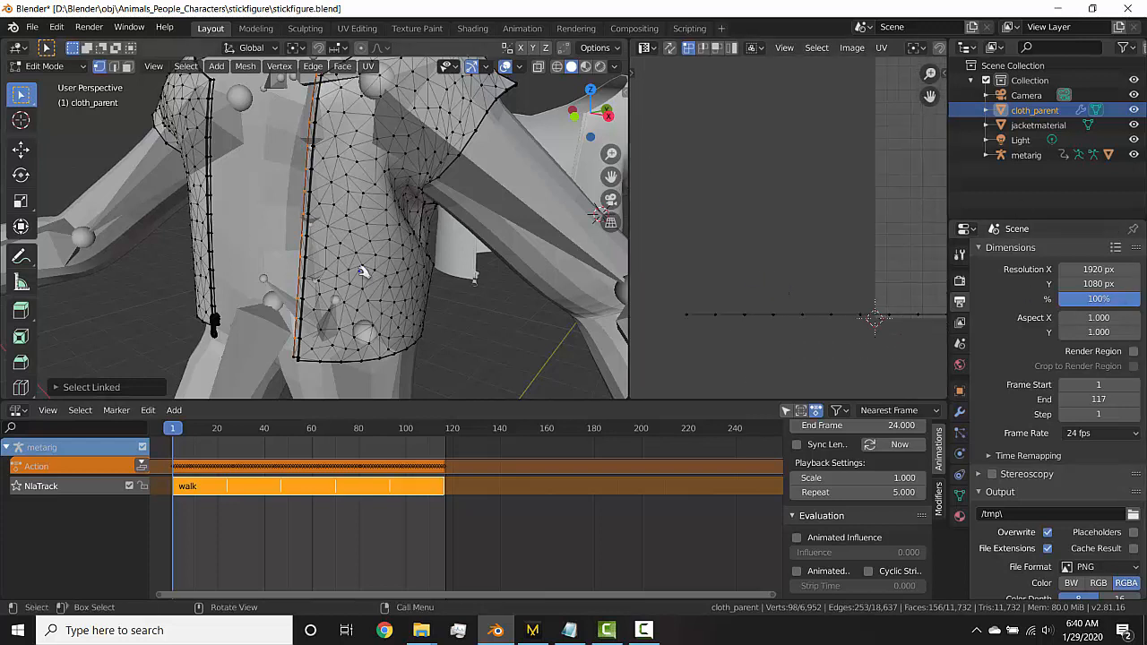
key("l")
scroll(818, 277, "down", 2)
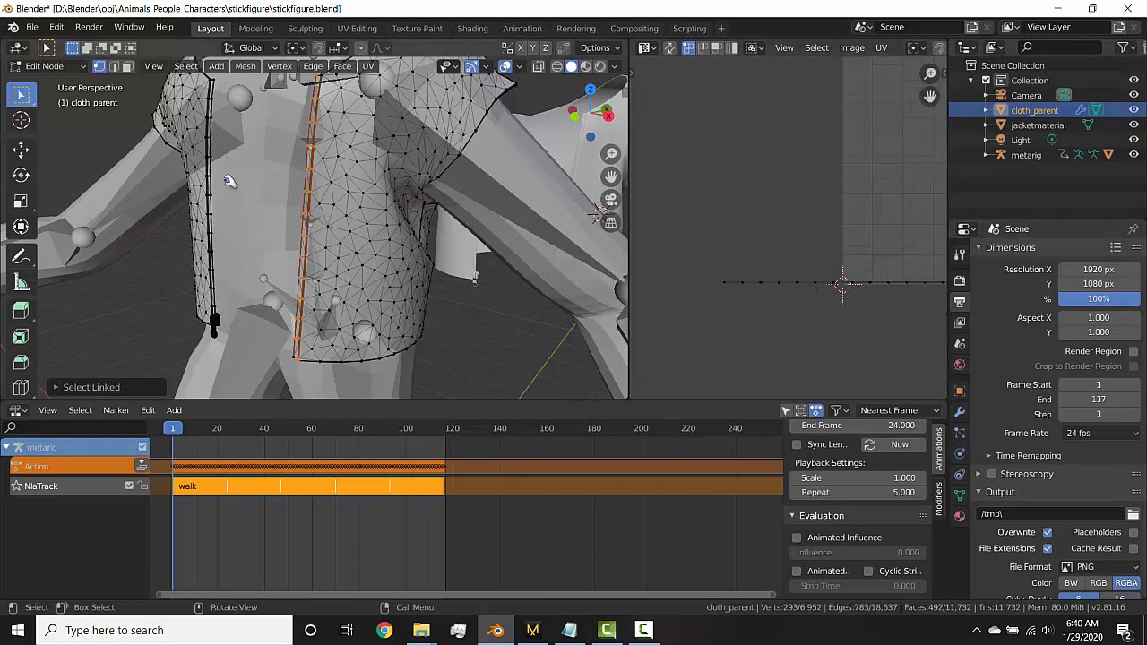
scroll(886, 282, "down", 5)
middle_click_drag(835, 172, 821, 302)
scroll(356, 240, "down", 2)
scroll(356, 240, "down", 3)
key("Tab")
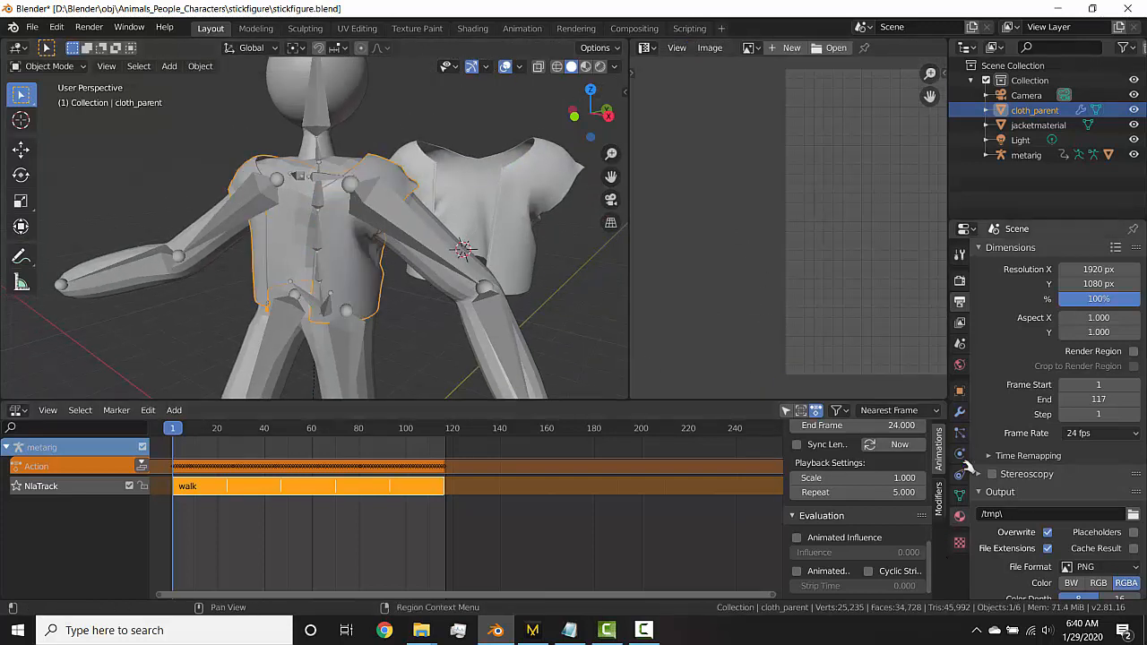
- Add a second UV map to the cloth_parent mesh
left_click(963, 491)
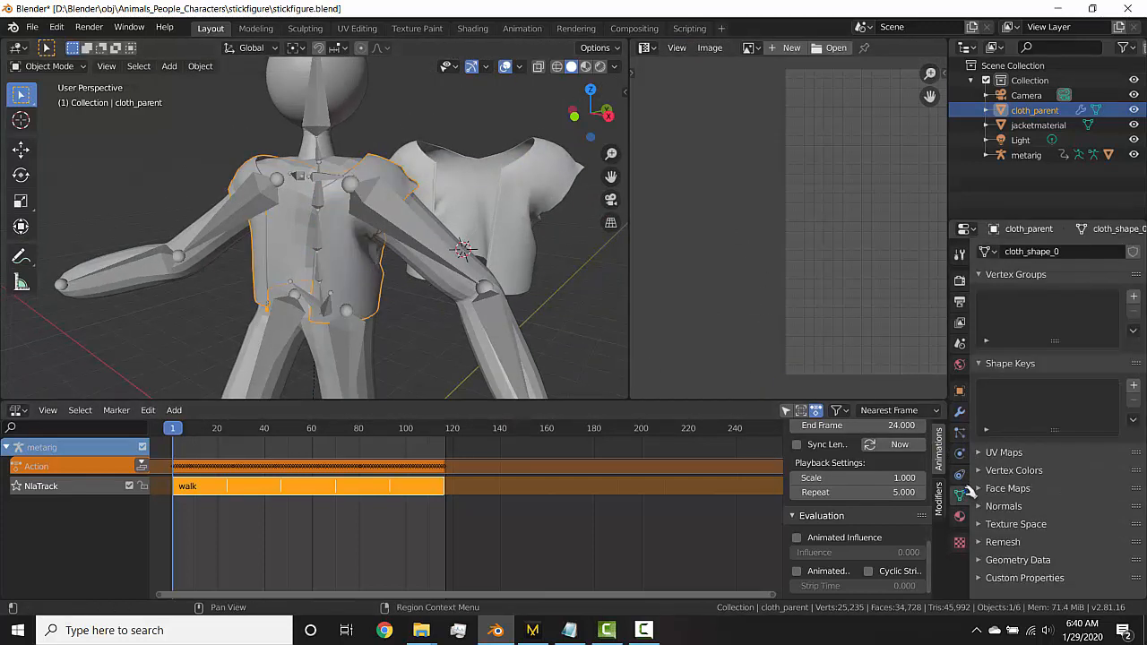
left_click(1003, 453)
left_click(1133, 475)
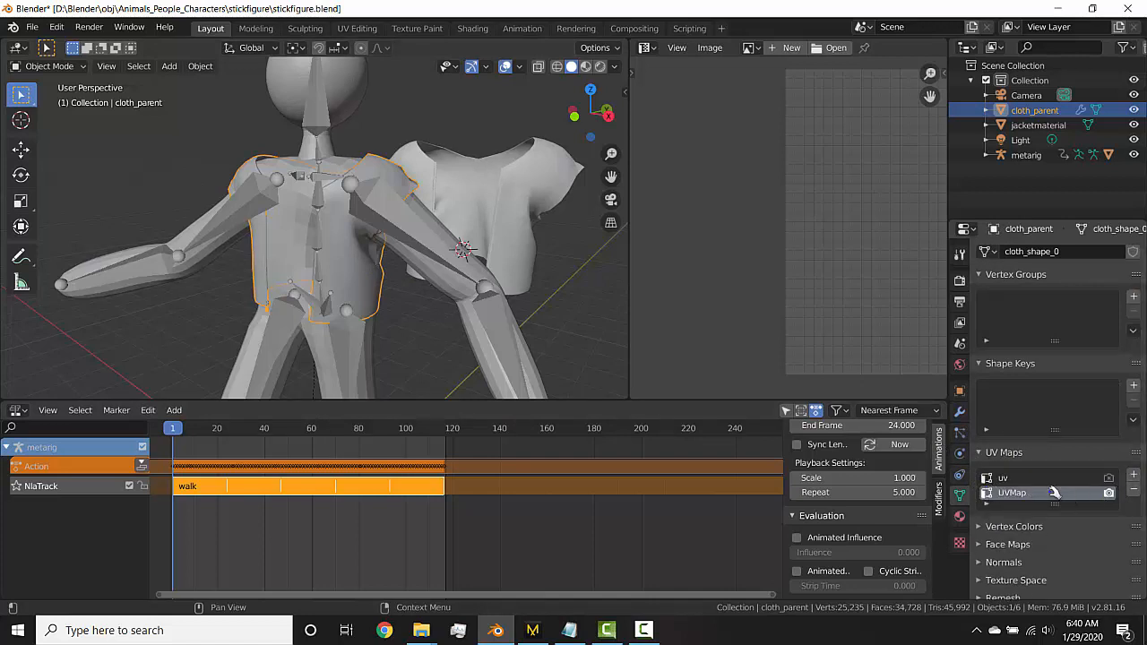
- Select both vests with jacketmaterial active and transfer its UV maps to cloth_parent
middle_click_drag(296, 251, 474, 225)
left_click(529, 236)
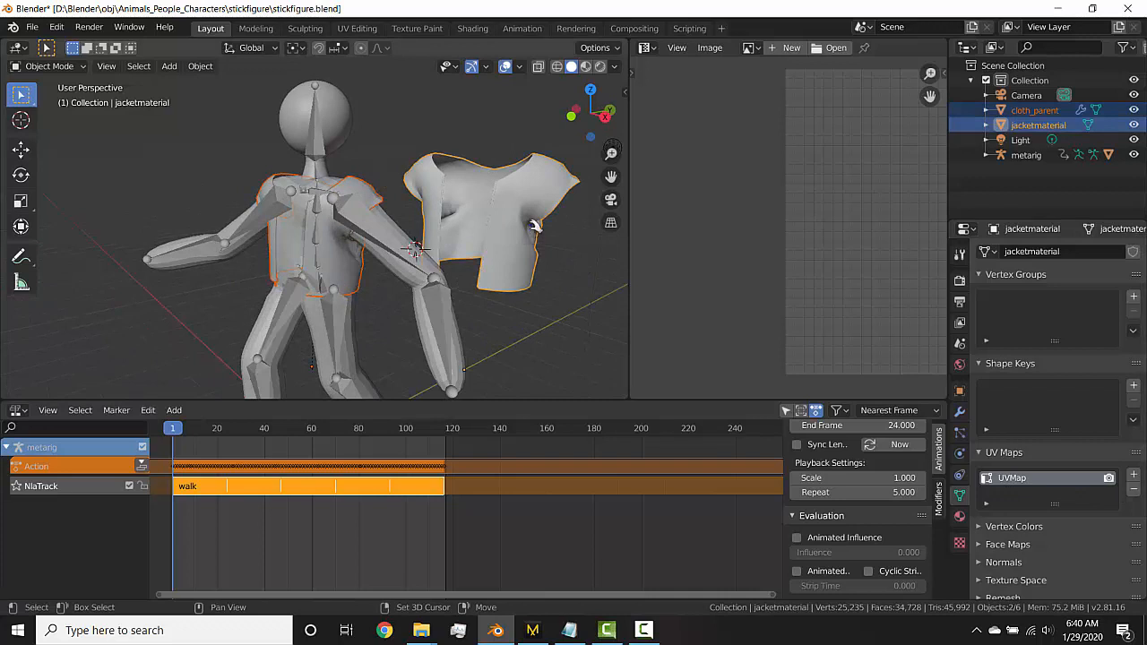
key("ctrl+l")
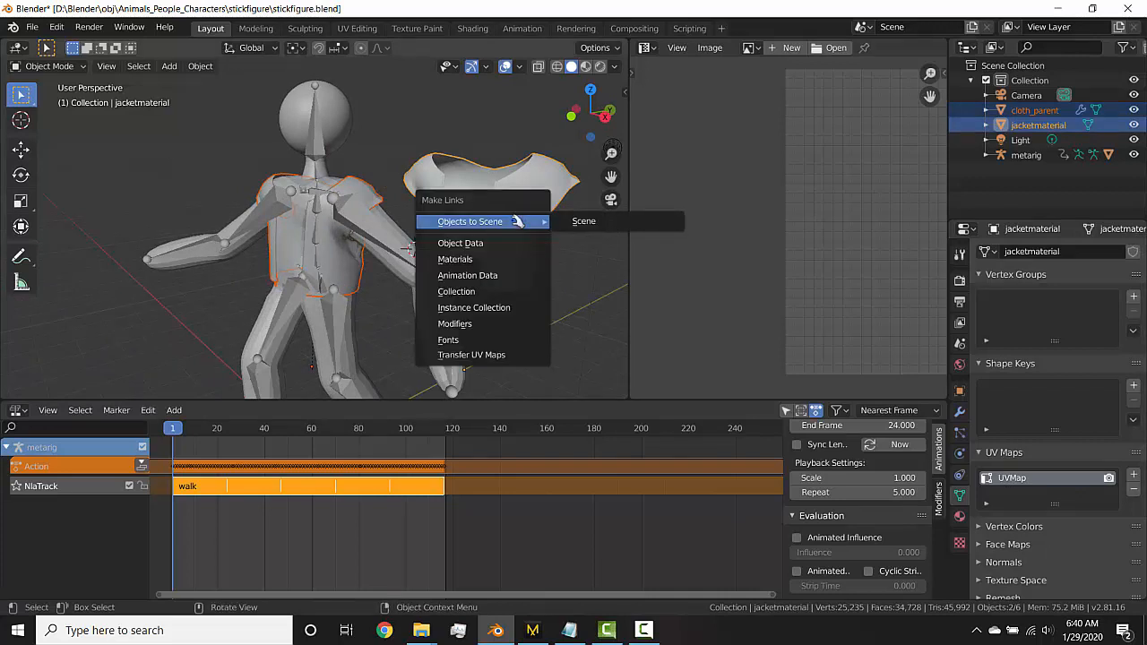
left_click(510, 354)
scroll(486, 332, "up", 6)
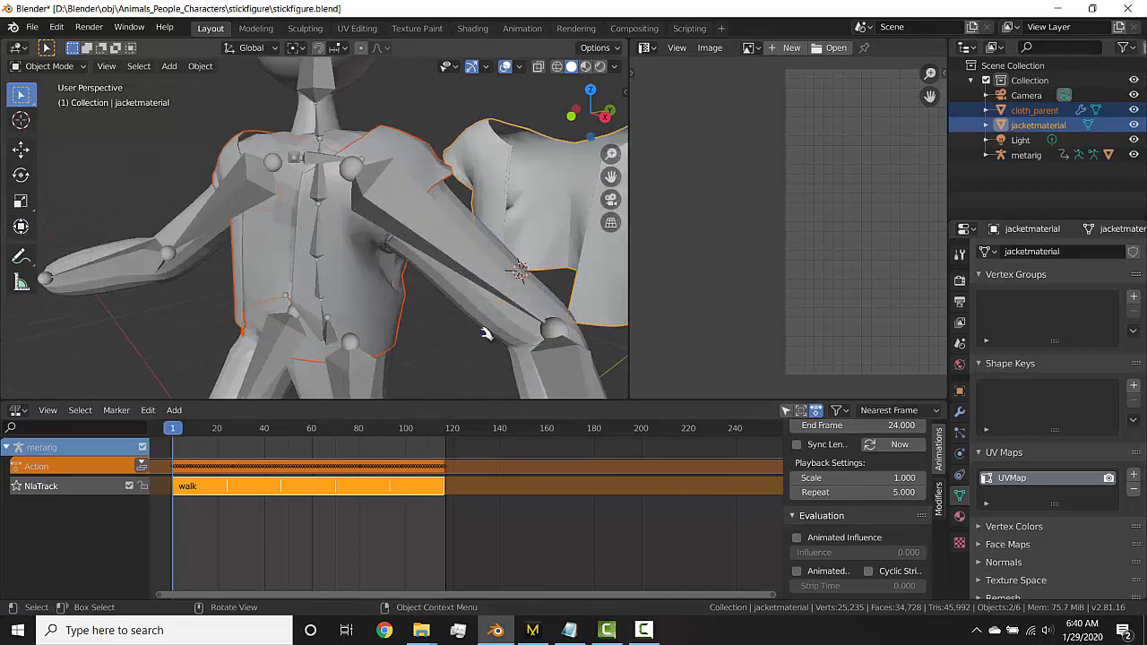
- Inspect both vests together in Edit Mode around the front zipper strips, select all geometry and return to Object Mode
middle_click_drag(487, 332, 330, 283)
middle_click_drag(446, 287, 179, 239, "shift")
scroll(167, 239, "down", 1)
key("Tab")
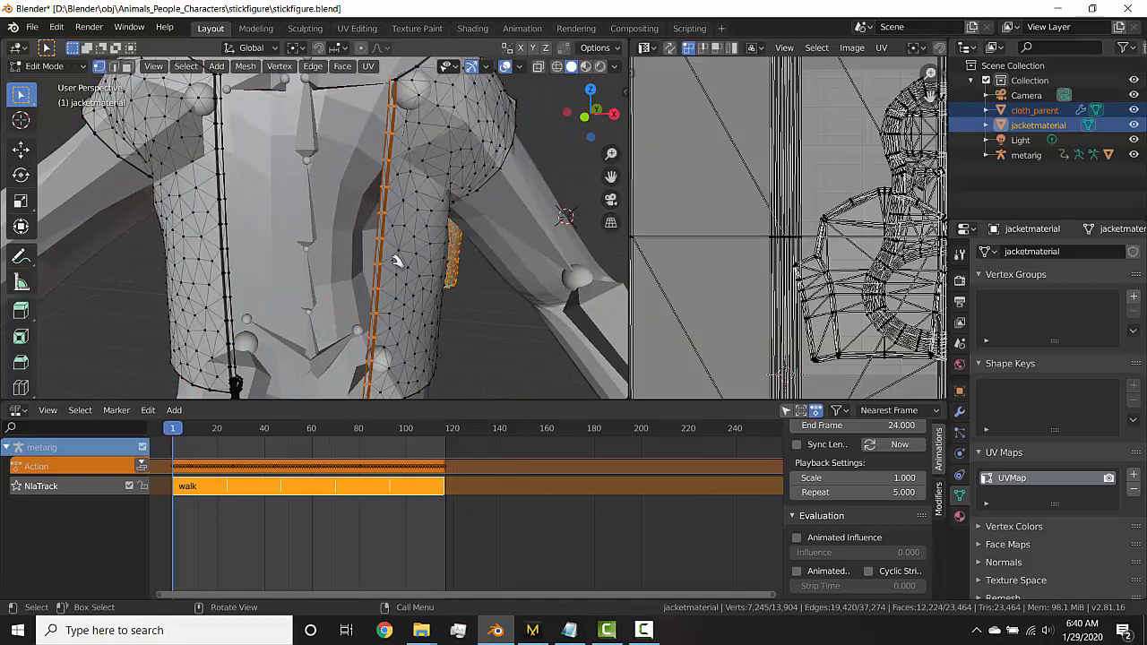
key("Tab")
key("Tab")
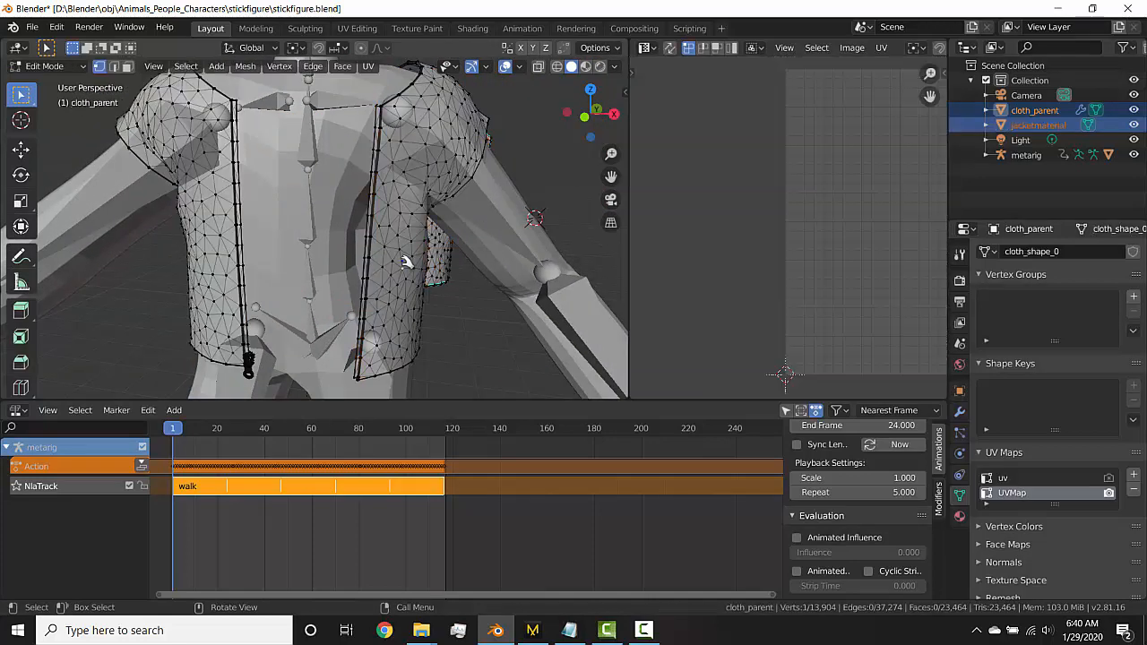
key("l")
scroll(404, 262, "down", 4)
key("a")
key("Tab")
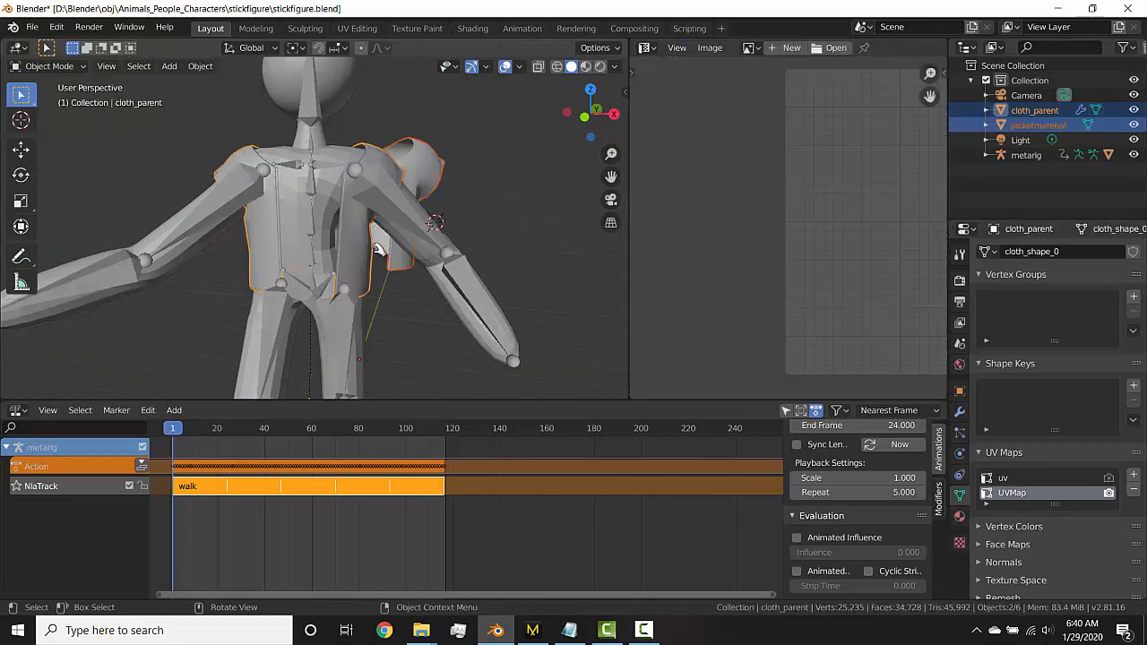
- Check the transferred UV layout of cloth_parent alone in Edit Mode, then return to Object Mode
left_click(358, 234)
key("Tab")
scroll(854, 259, "down", 4)
scroll(855, 260, "down", 3)
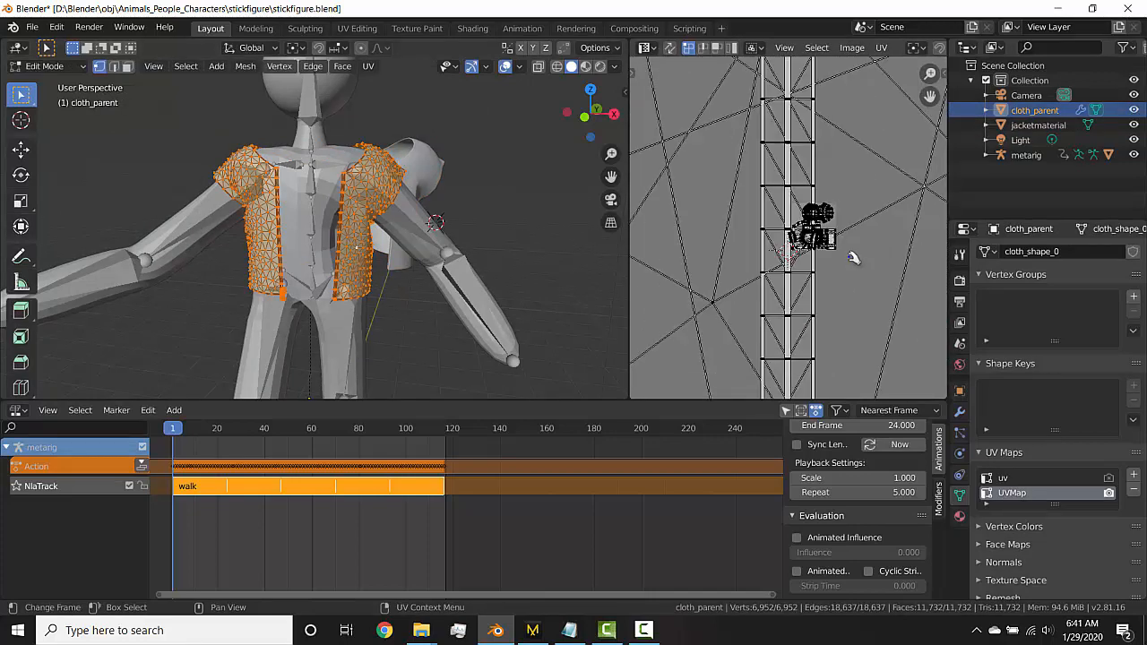
scroll(852, 256, "up", 6)
key("Tab")
scroll(356, 274, "up", 2)
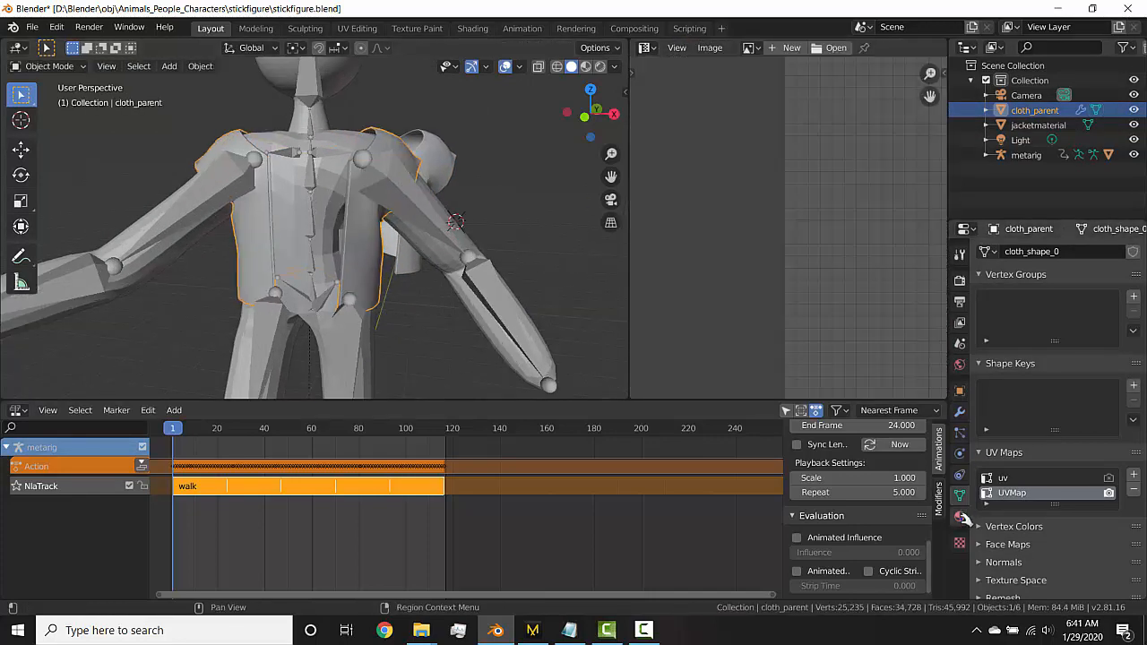
- Select cloth_parent and jacketmaterial with jacketmaterial active and link its materials to cloth_parent
left_click(959, 516)
middle_click_drag(461, 251, 404, 162)
left_click(529, 175)
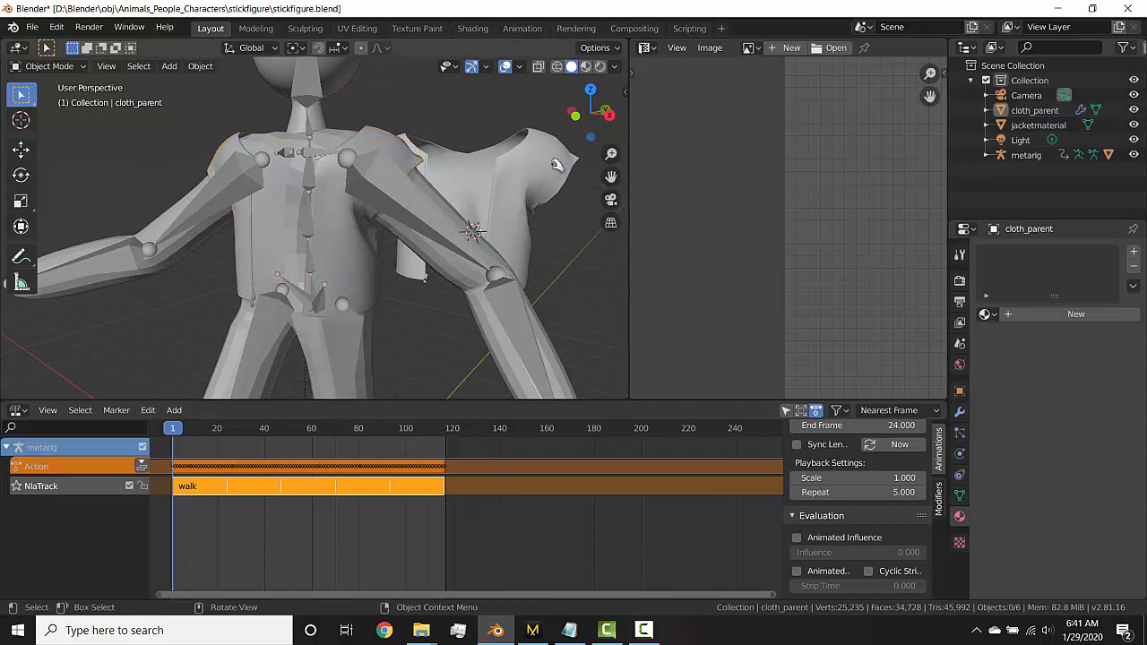
left_click(318, 229)
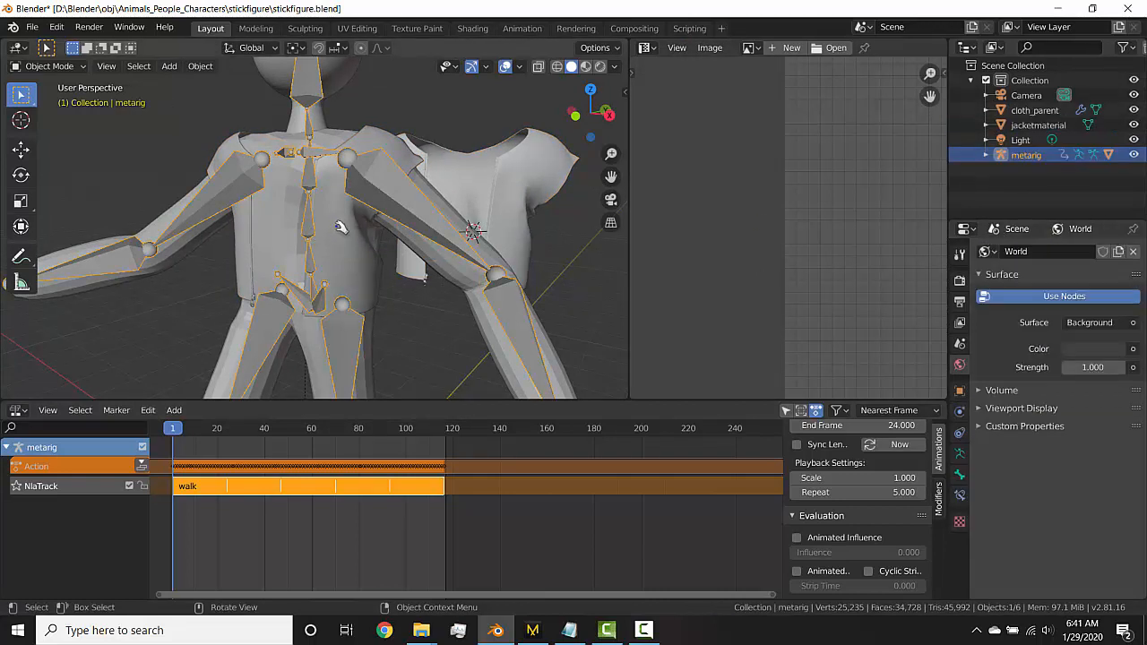
middle_click_drag(320, 231, 326, 239)
left_click(569, 202, "shift")
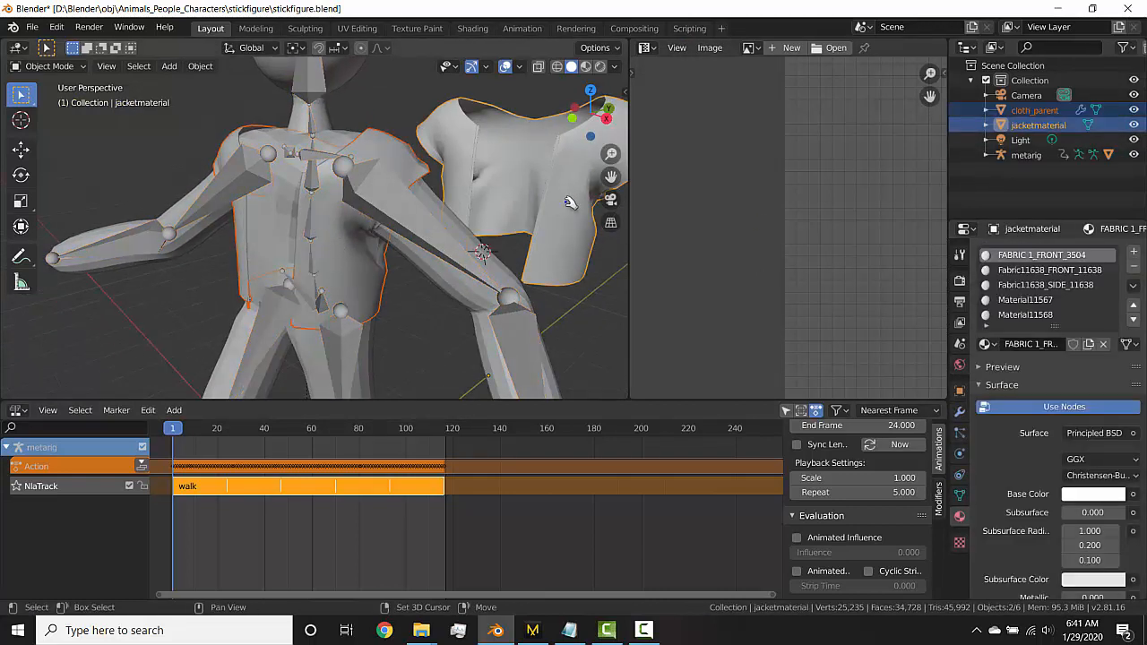
key("ctrl+l")
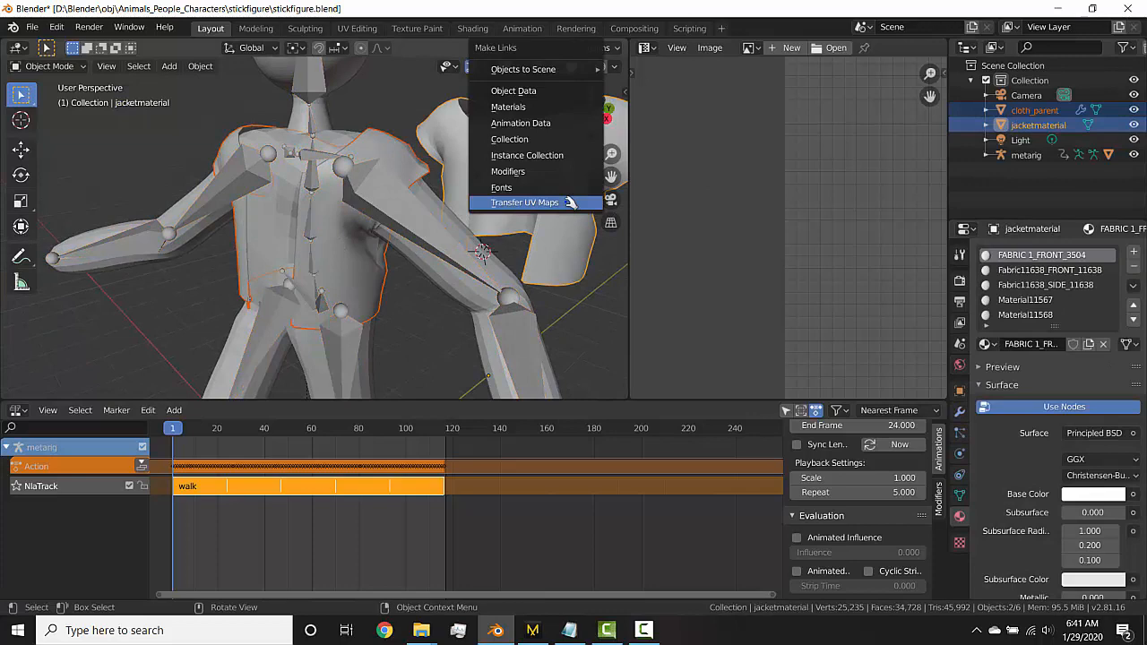
left_click(529, 106)
- Enter Edit Mode on cloth_parent, turn the NLA area into a Shader Editor and show the Fabric11638_FRONT_11638 material's nodes
left_click(358, 265)
key("Tab")
scroll(369, 272, "up", 4)
middle_click_drag(391, 267, 353, 251)
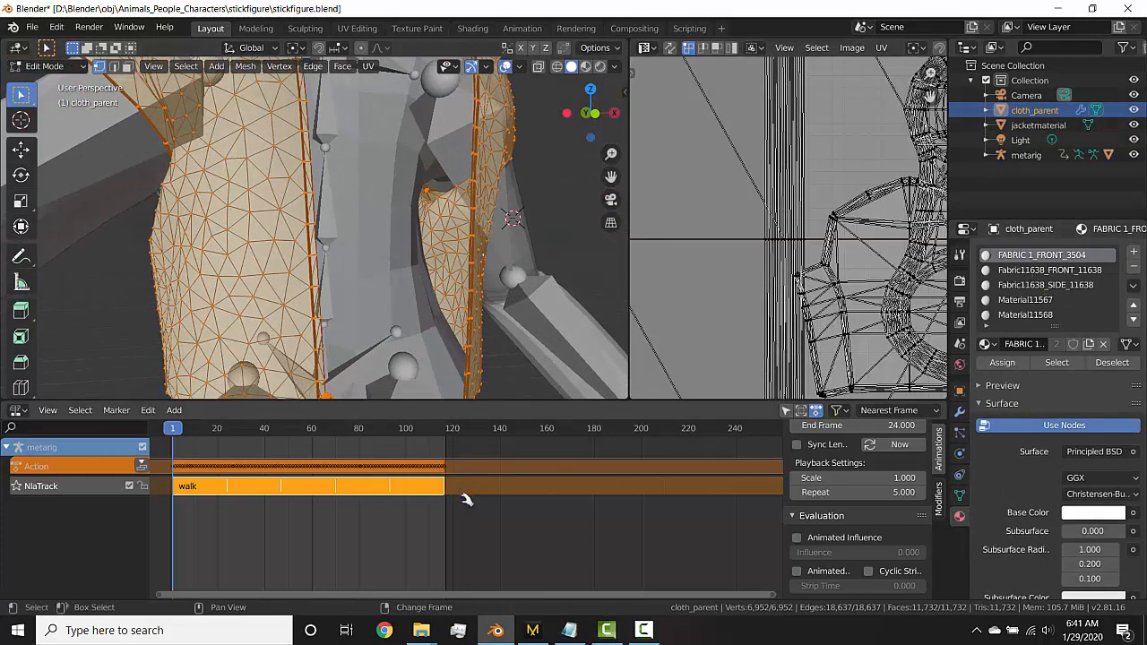
key("shift+F3")
key("shift+F3")
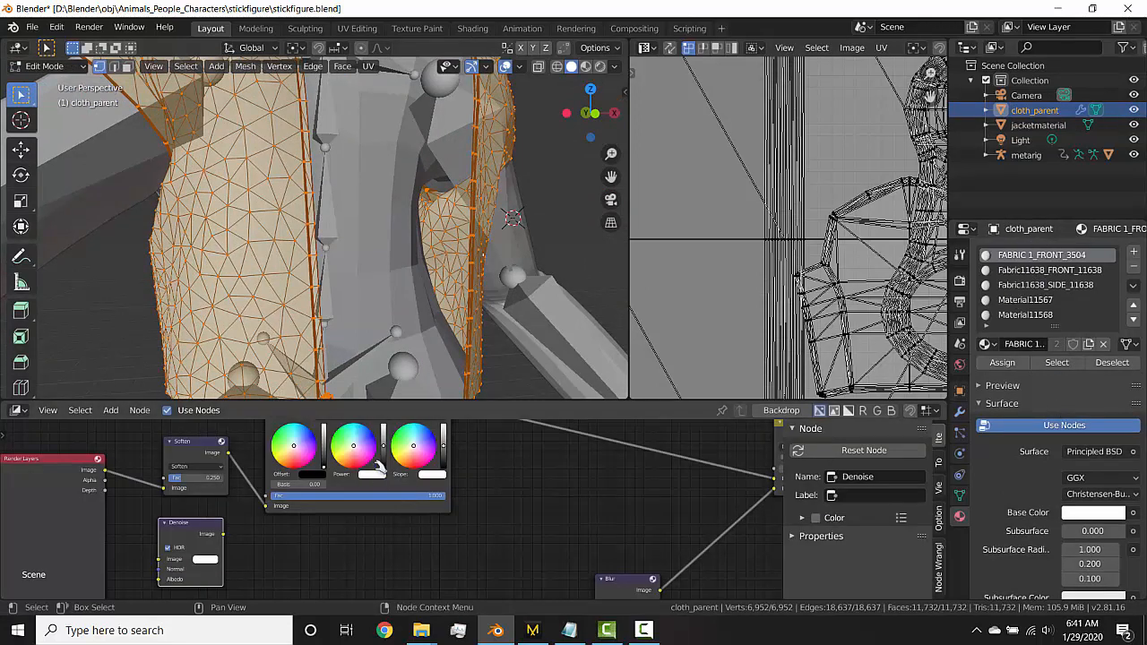
left_click(1049, 269)
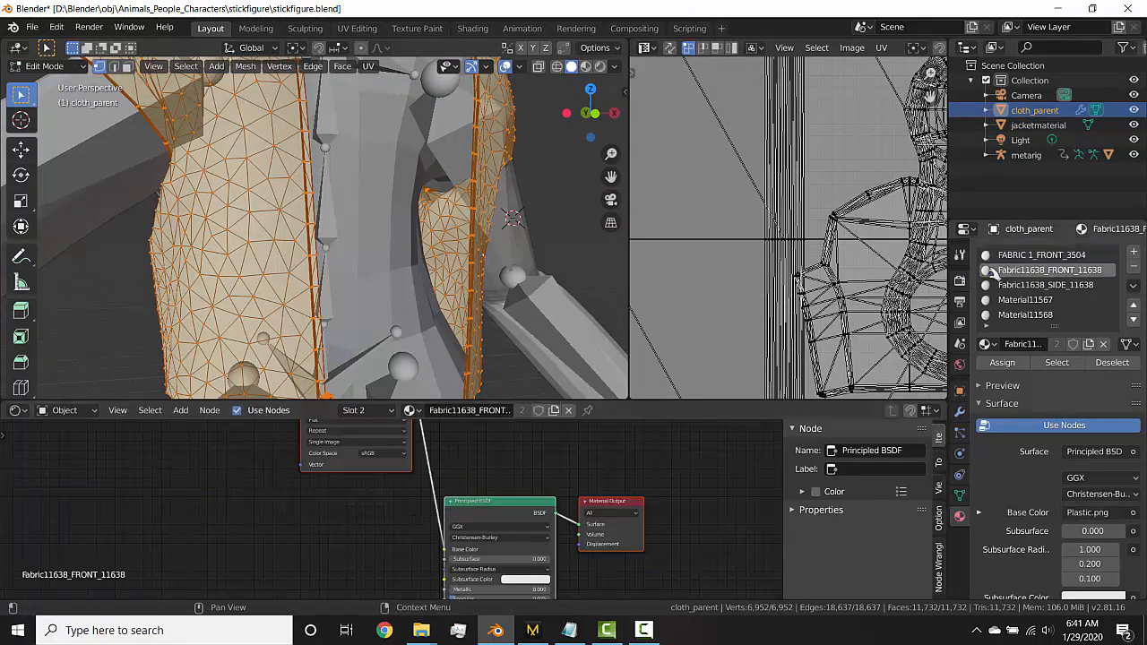
scroll(297, 289, "up", 3)
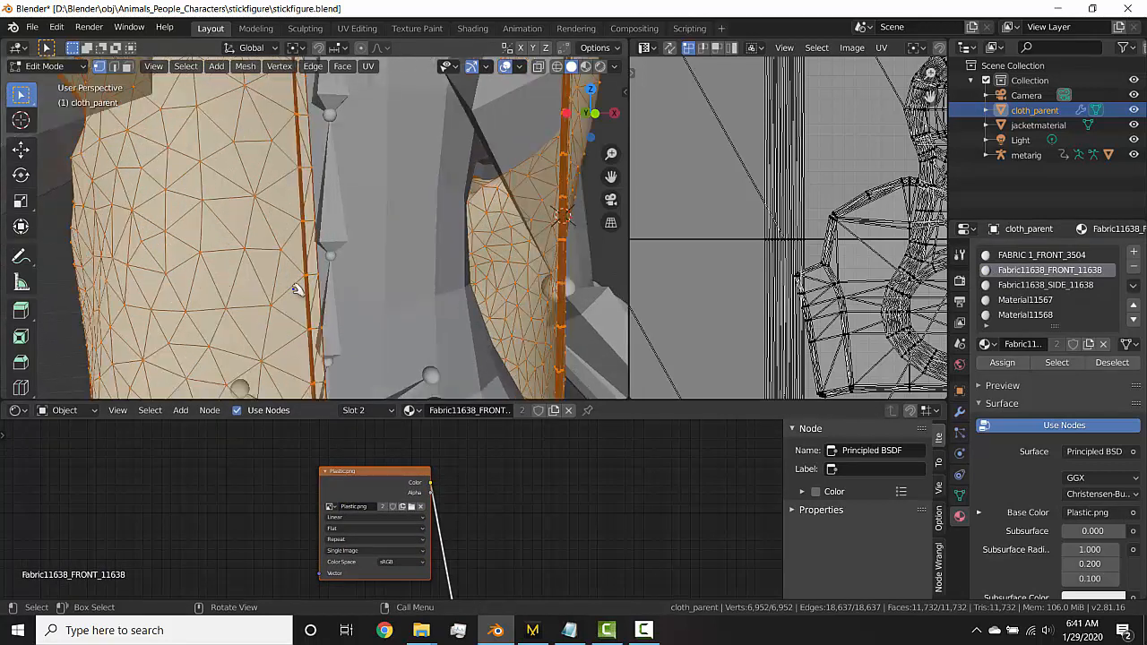
- Select the linked faces of the front zipper strips, assign the Fabric11638_FRONT_11638 material and return to Object Mode
left_click(311, 264)
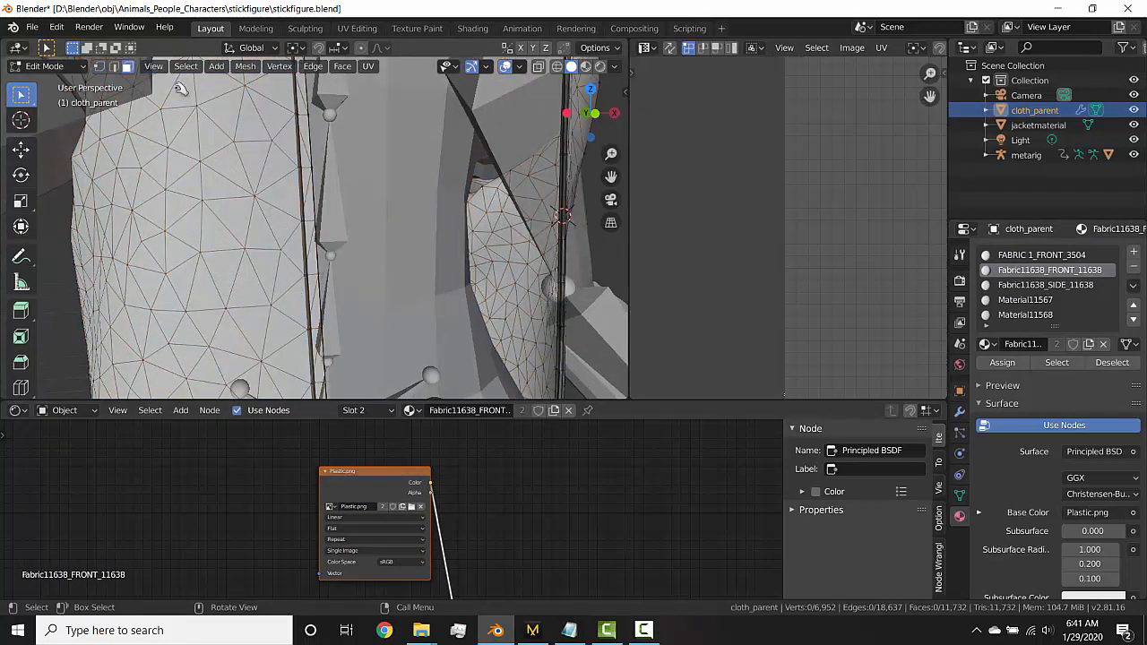
left_click(311, 215)
key("ctrl+l")
scroll(323, 223, "down", 5)
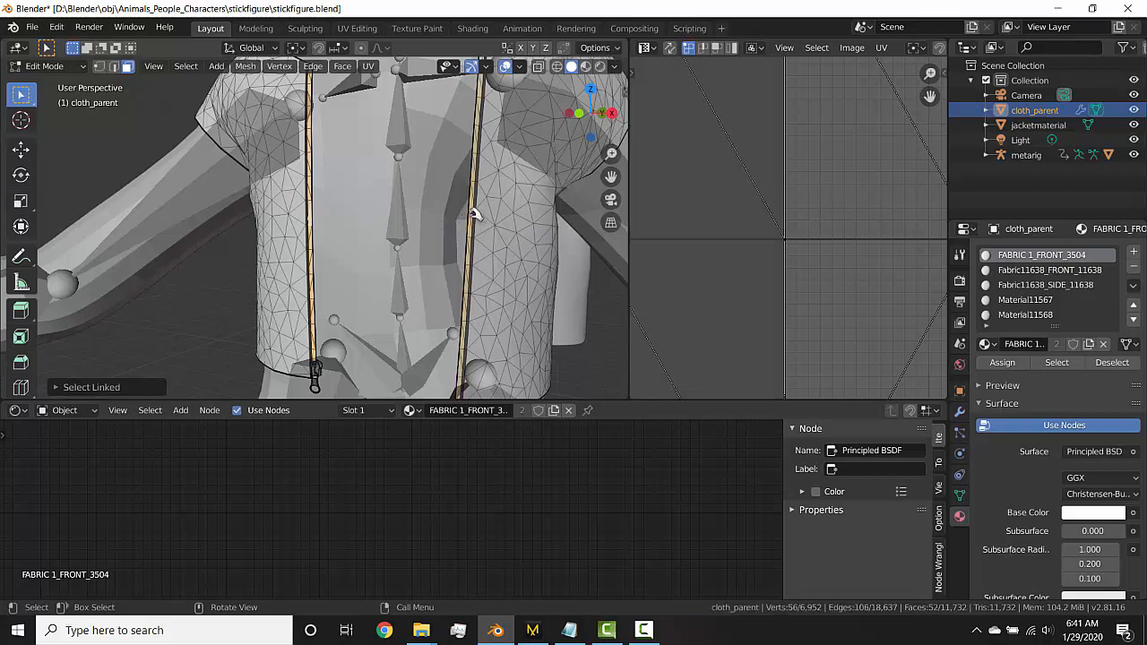
left_click(1035, 271)
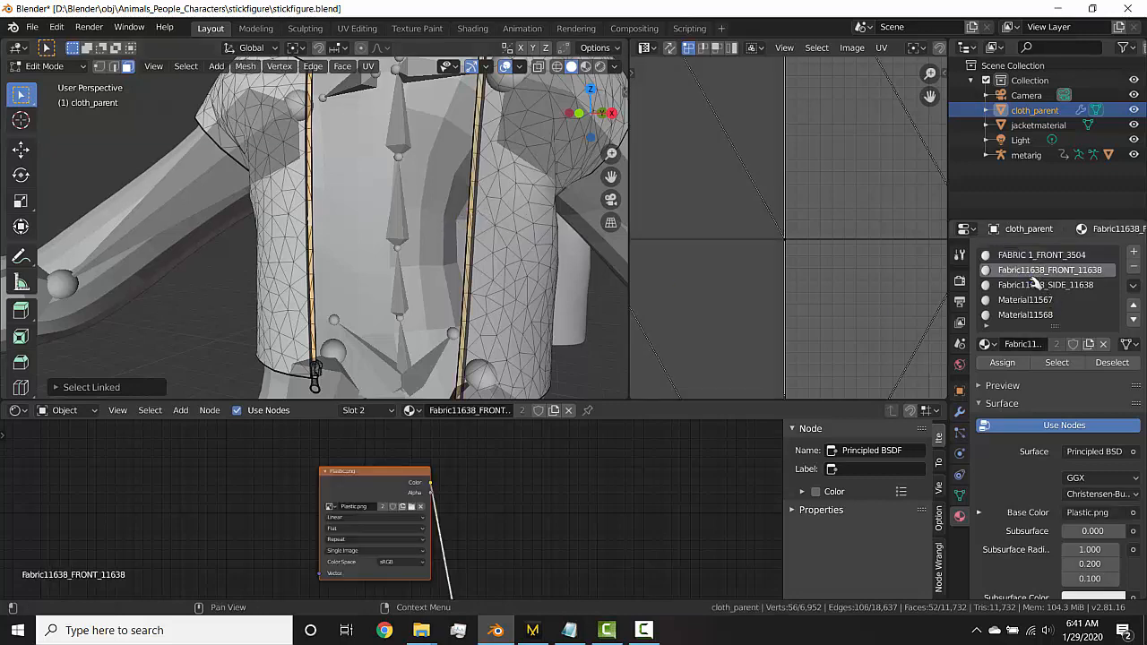
left_click(1017, 361)
scroll(530, 269, "down", 7)
scroll(876, 269, "down", 9)
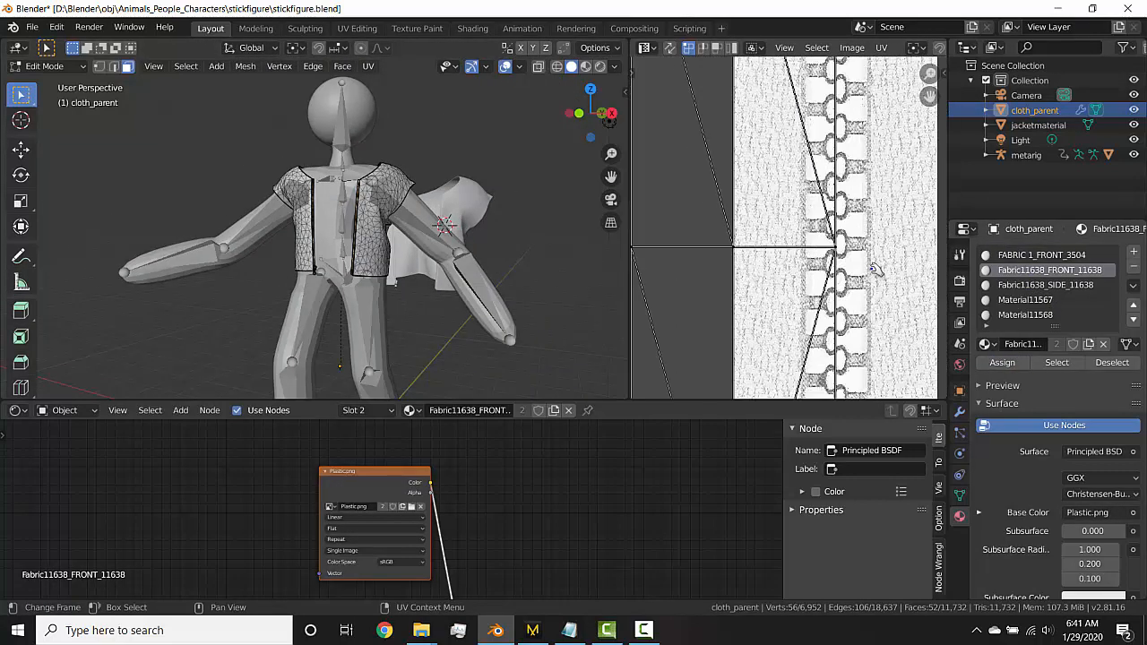
scroll(876, 269, "up", 2)
key("Tab")
scroll(363, 269, "up", 6)
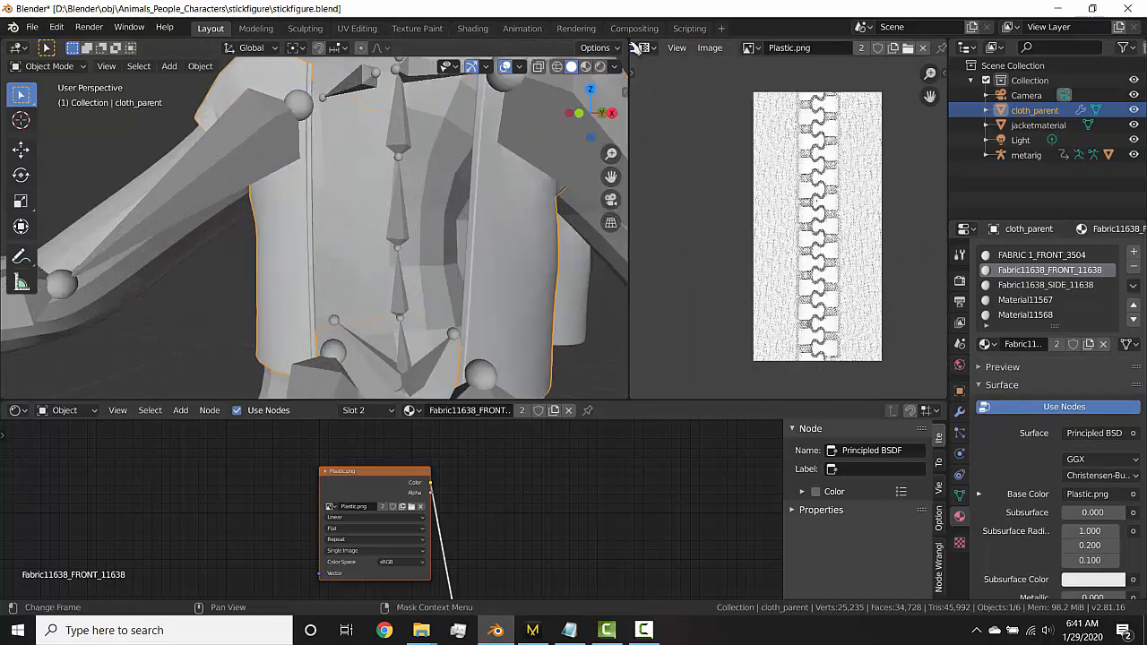
- Switch the 3D viewport to Material Preview shading and play the walk animation to check the vest
left_click(587, 67)
scroll(489, 216, "up", 3)
mouse_move(474, 220)
middle_mouse_down()
mouse_move(294, 187)
mouse_move(365, 205)
middle_mouse_up()
scroll(377, 208, "up", 2)
middle_click_drag(401, 267, 364, 96, "shift")
scroll(376, 194, "down", 1)
scroll(372, 205, "down", 1)
key("space")
scroll(376, 198, "down", 3)
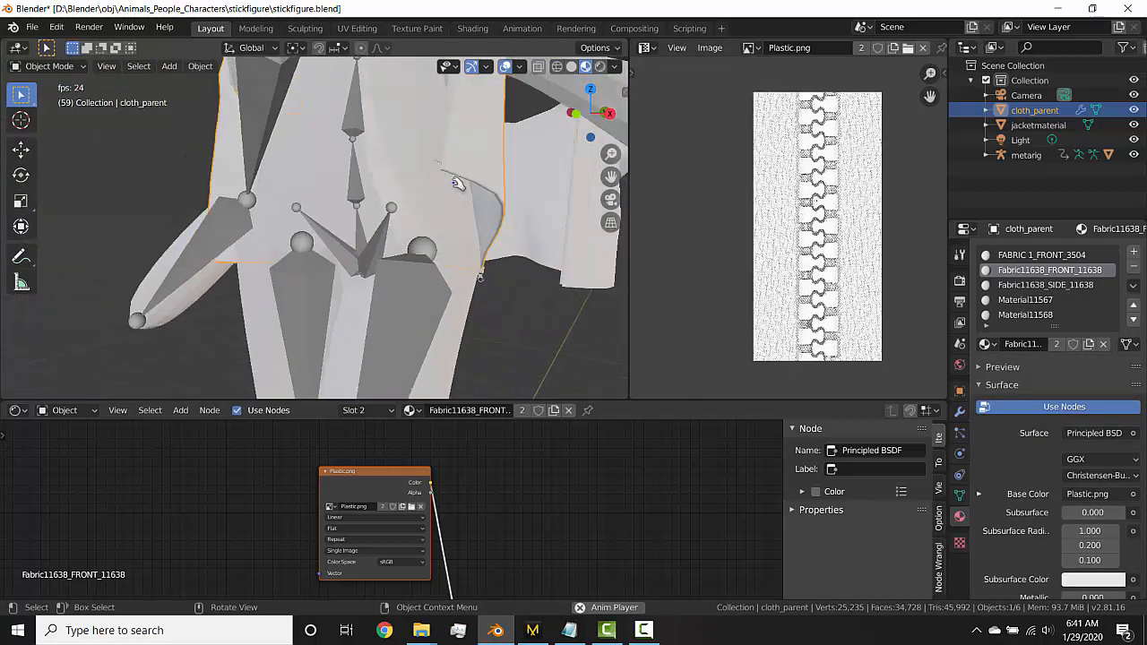
- Turn off the viewport overlays and replay the walk animation without the rig shown
scroll(472, 171, "down", 5)
left_click(504, 66)
key("space")
scroll(443, 237, "up", 6)
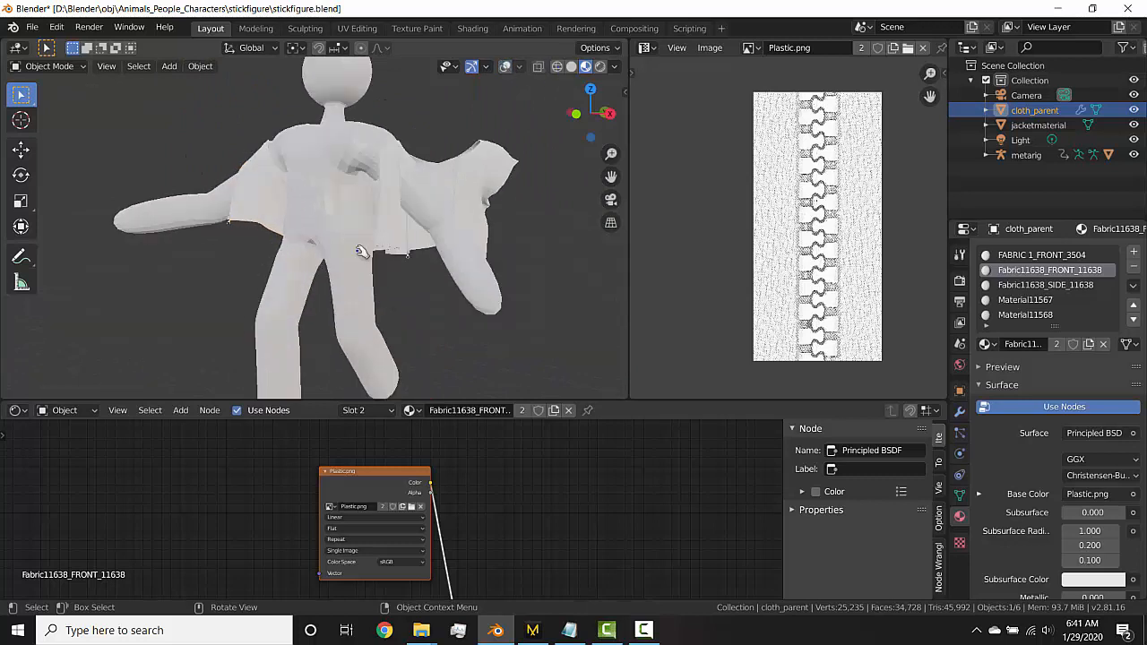
key("space")
- Delete the jacketmaterial vest object from the scene
left_click(301, 183)
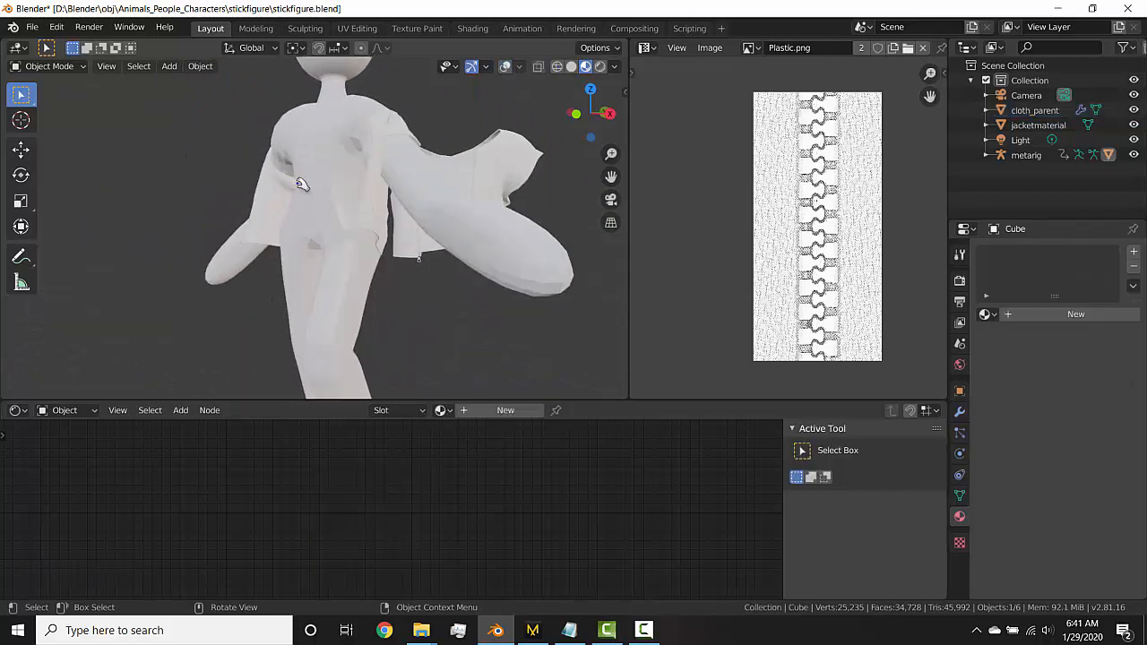
left_click(501, 153)
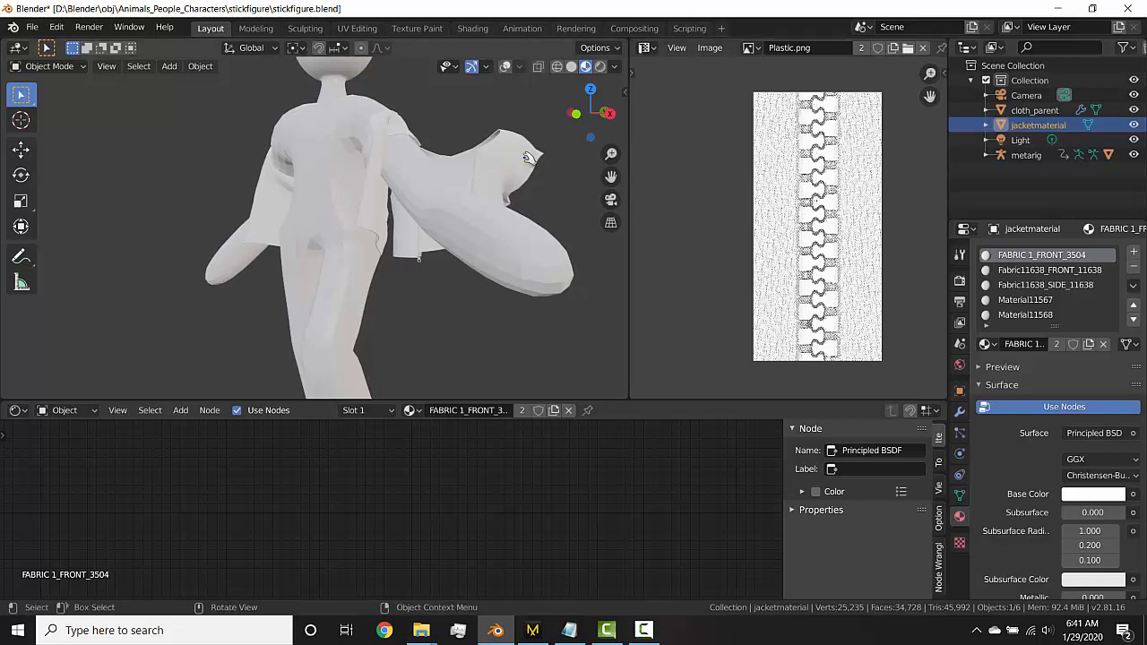
key("Delete")
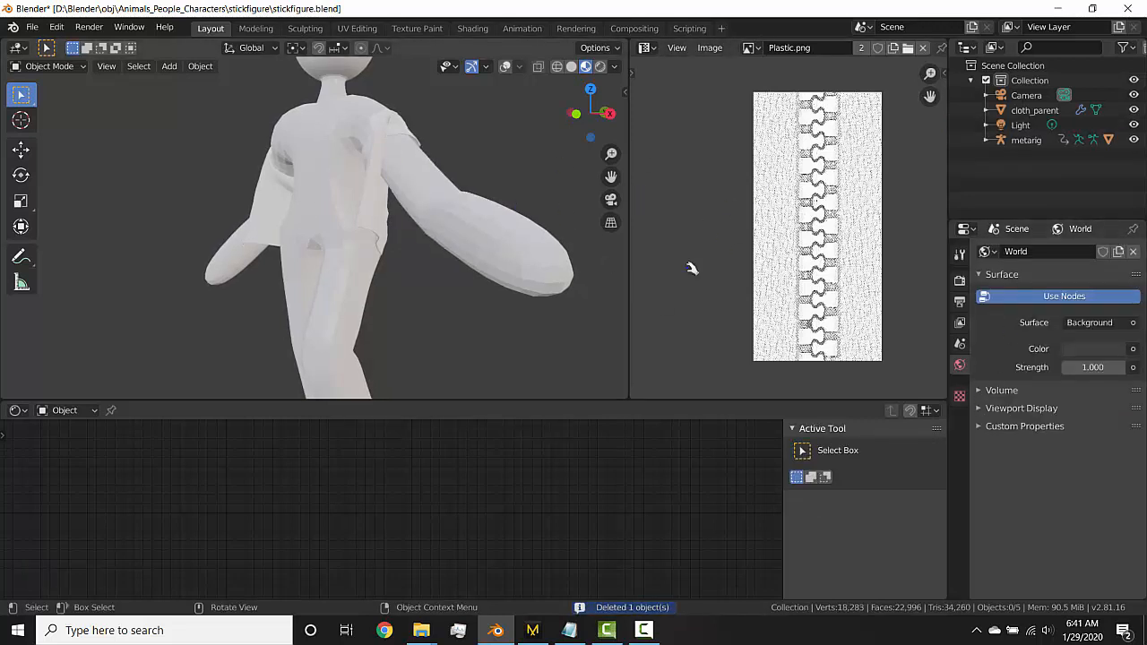
- Give the stick figure body a new material and set its Viewport Display color to blue with H 0.661, S 0.613, V 0.906
left_click(549, 263)
left_click(1050, 316)
scroll(1098, 558, "down", 12)
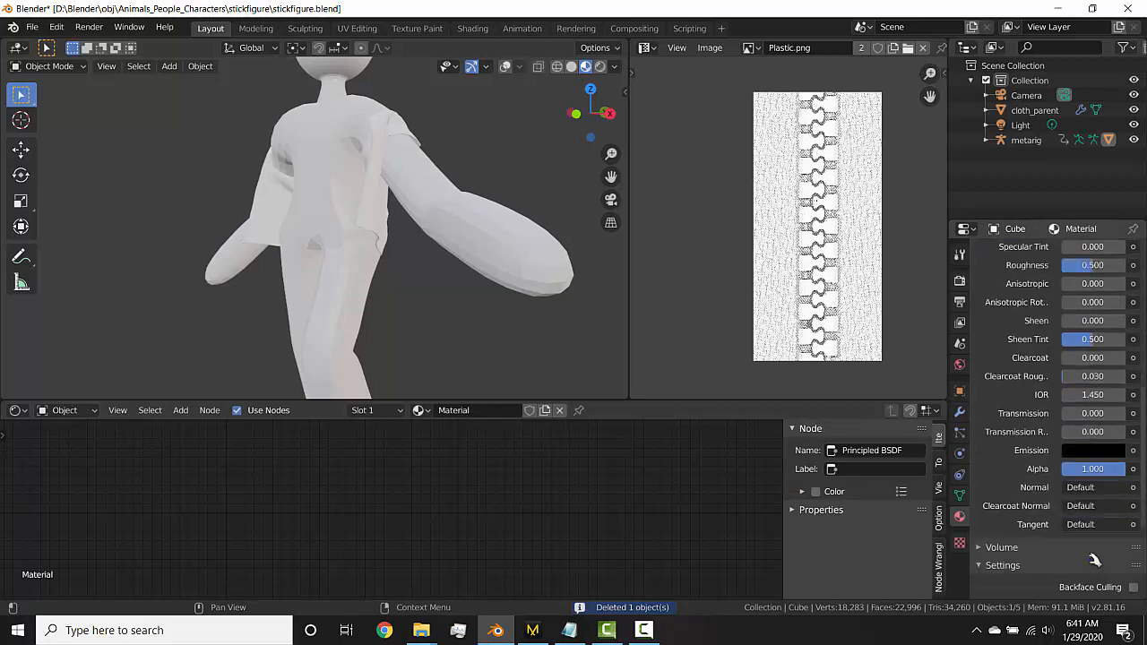
scroll(1094, 560, "down", 5)
scroll(1100, 589, "down", 3)
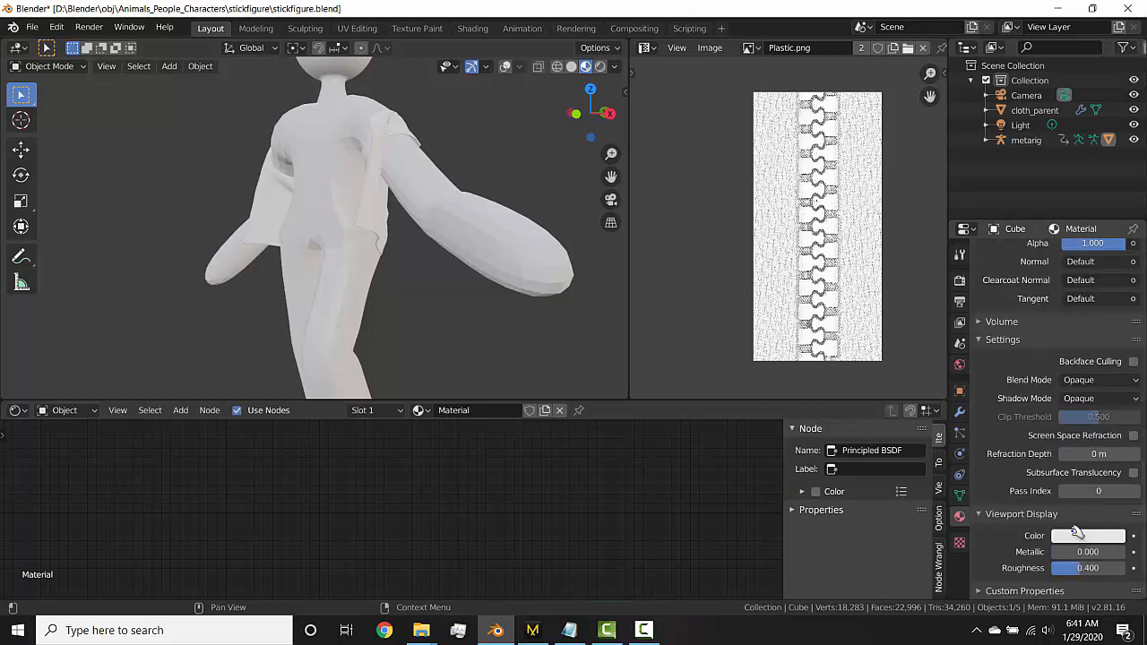
left_click(1080, 535)
left_click(1075, 363)
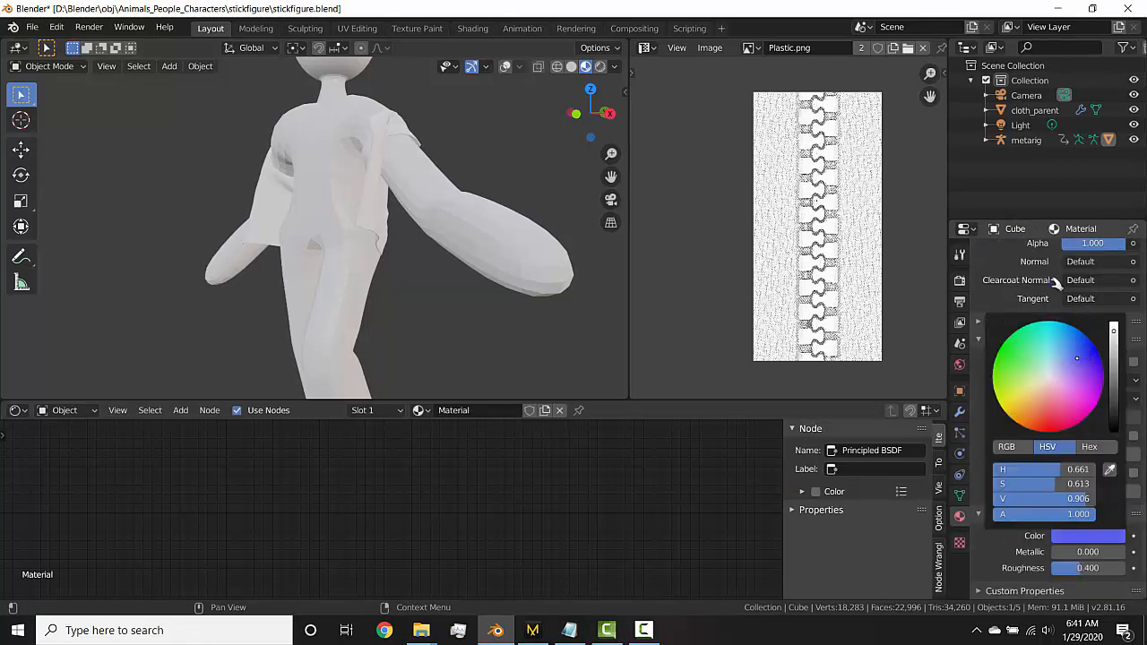
- Set the body material's Base Color to a saturated blue and view the figure without viewport overlays
scroll(1028, 285, "up", 8)
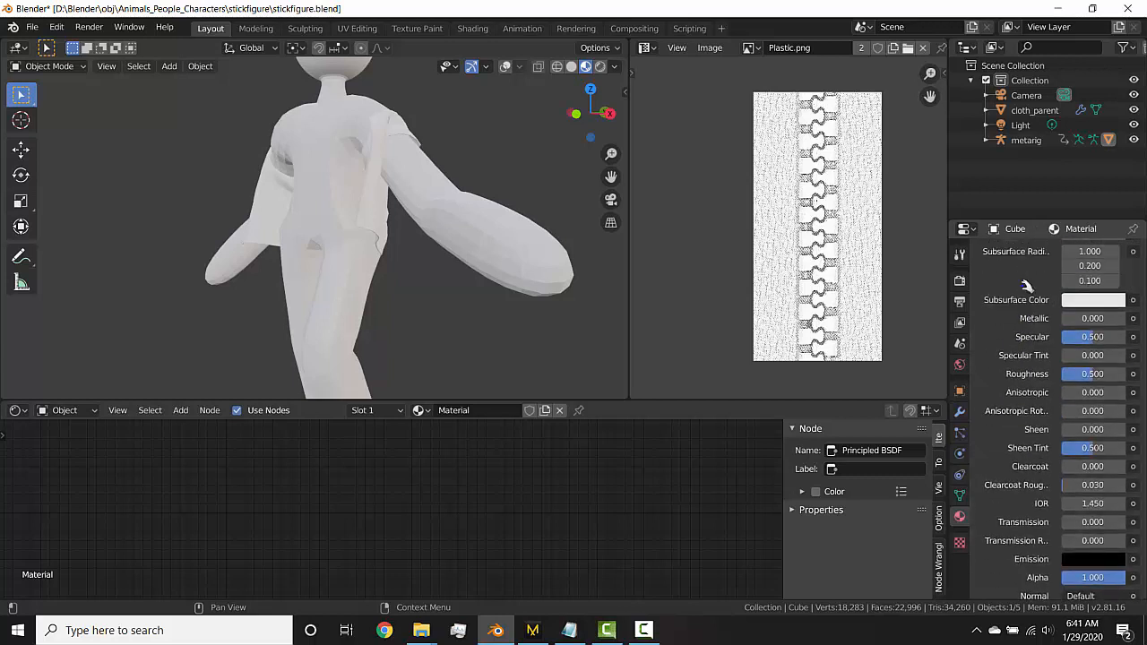
scroll(1027, 285, "up", 5)
left_click(505, 66)
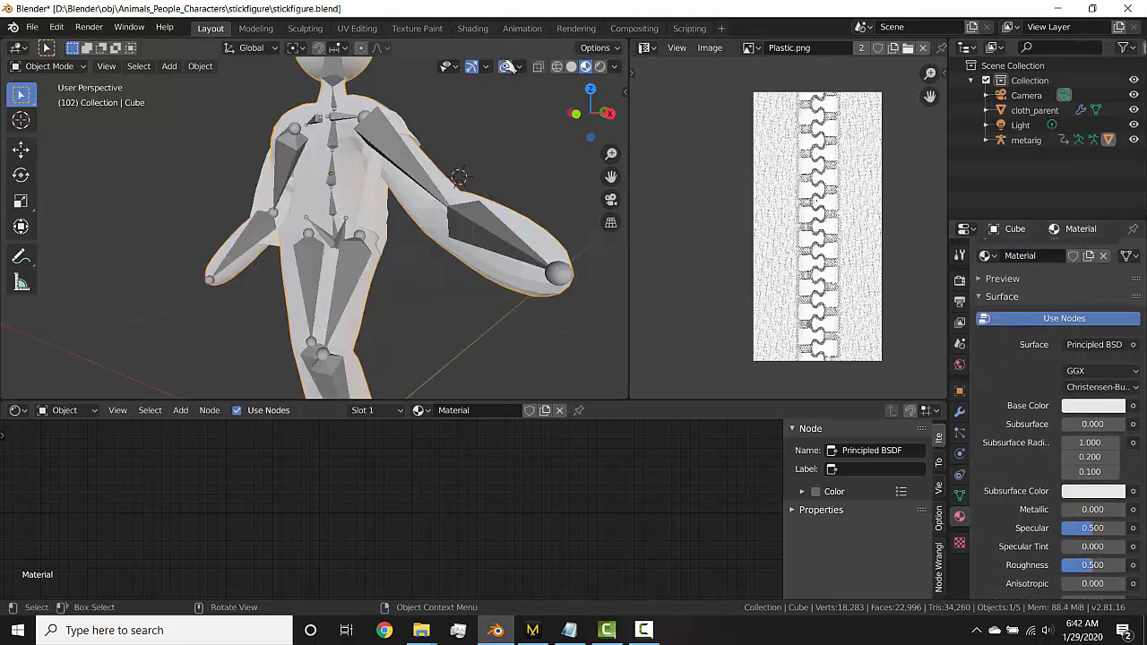
scroll(1030, 359, "up", 2)
left_click(1094, 463)
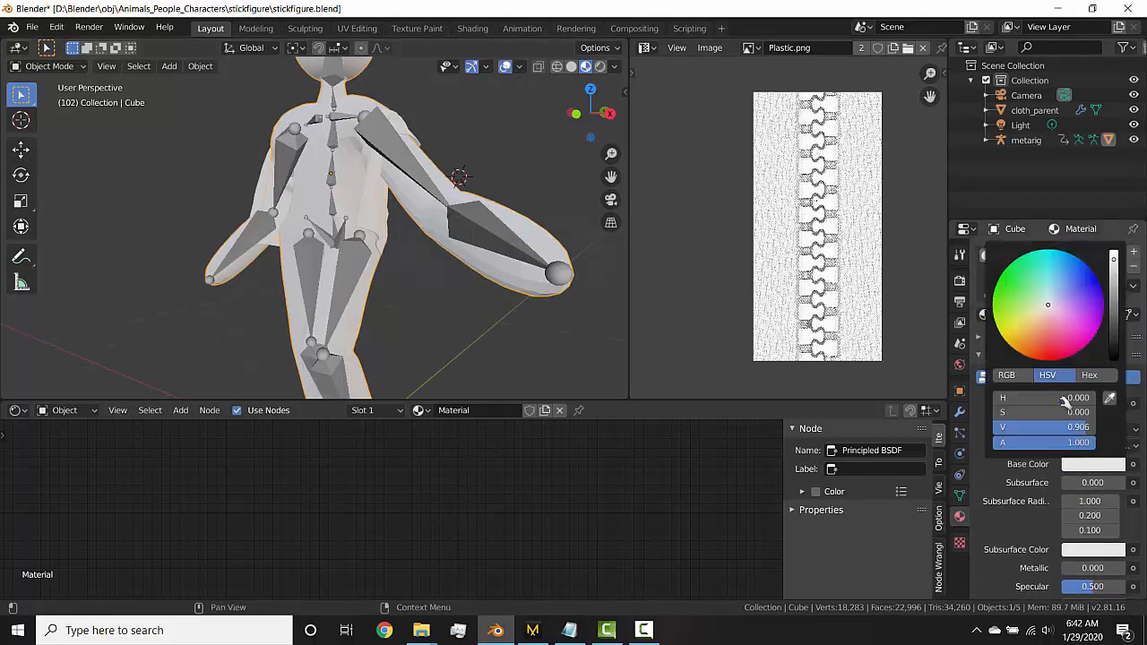
left_click(1067, 295)
left_click(1083, 286)
scroll(574, 213, "down", 5)
left_click(506, 67)
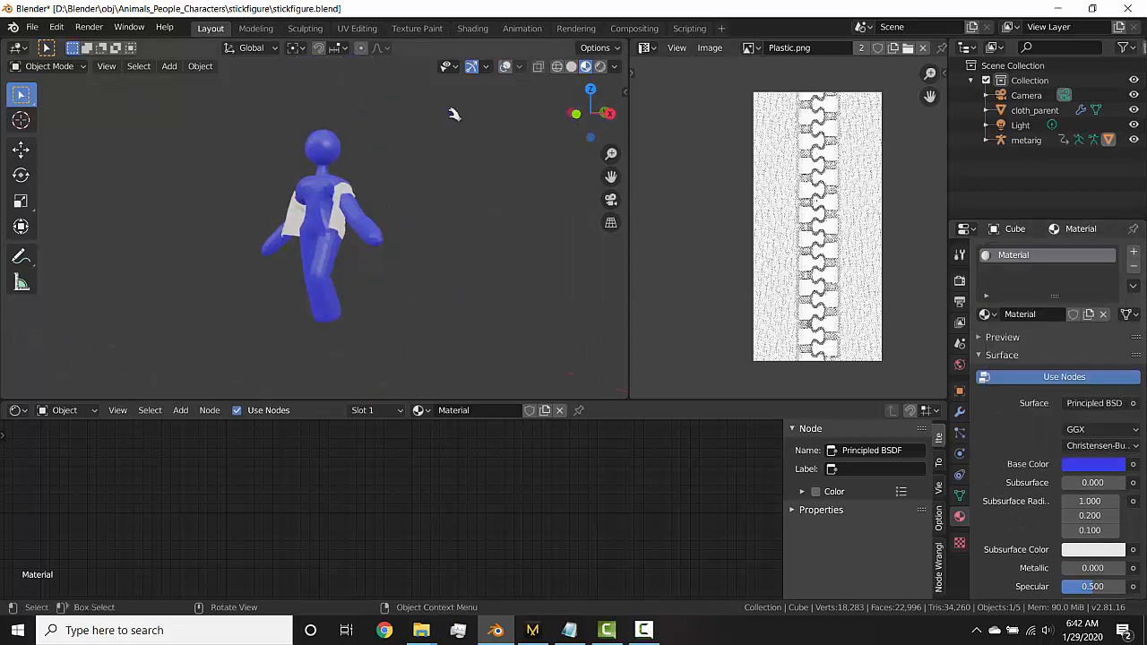
- Play the walk animation and inspect the vest against the blue body from the front
key("space")
scroll(350, 260, "up", 5)
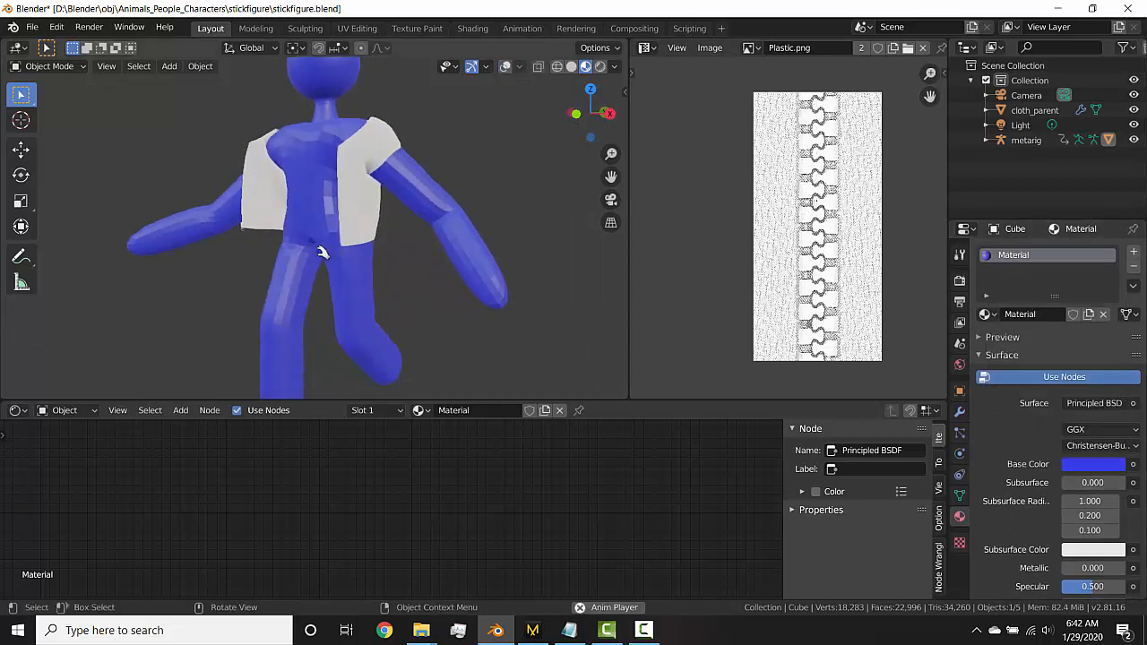
middle_click_drag(395, 266, 417, 310)
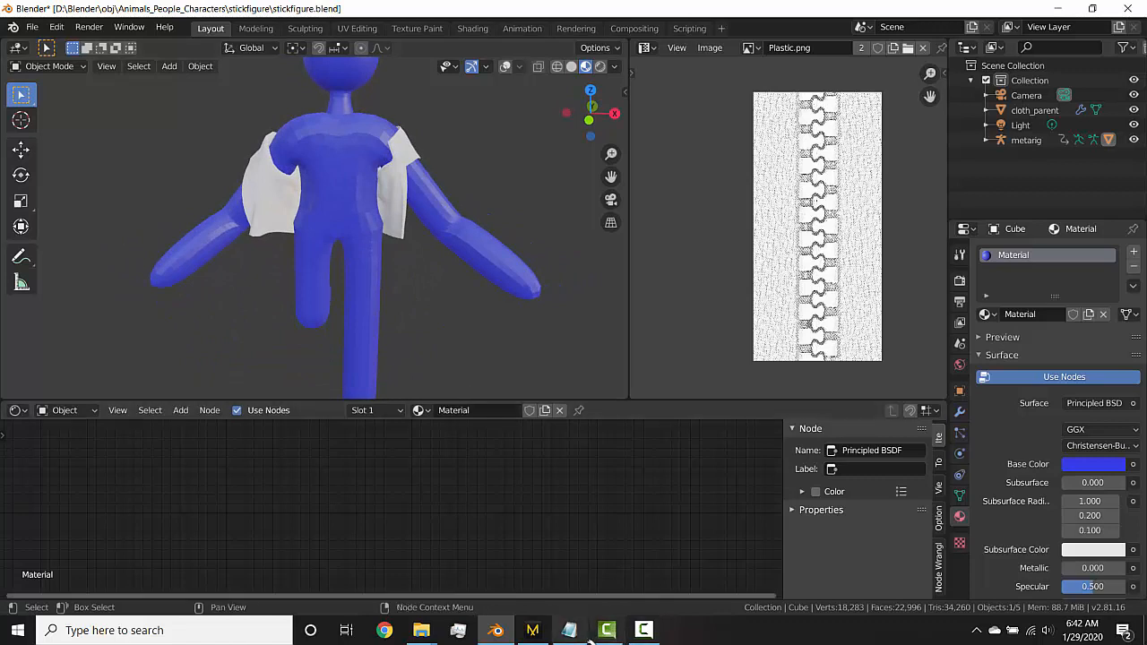
left_click(644, 630)
left_click(644, 630)
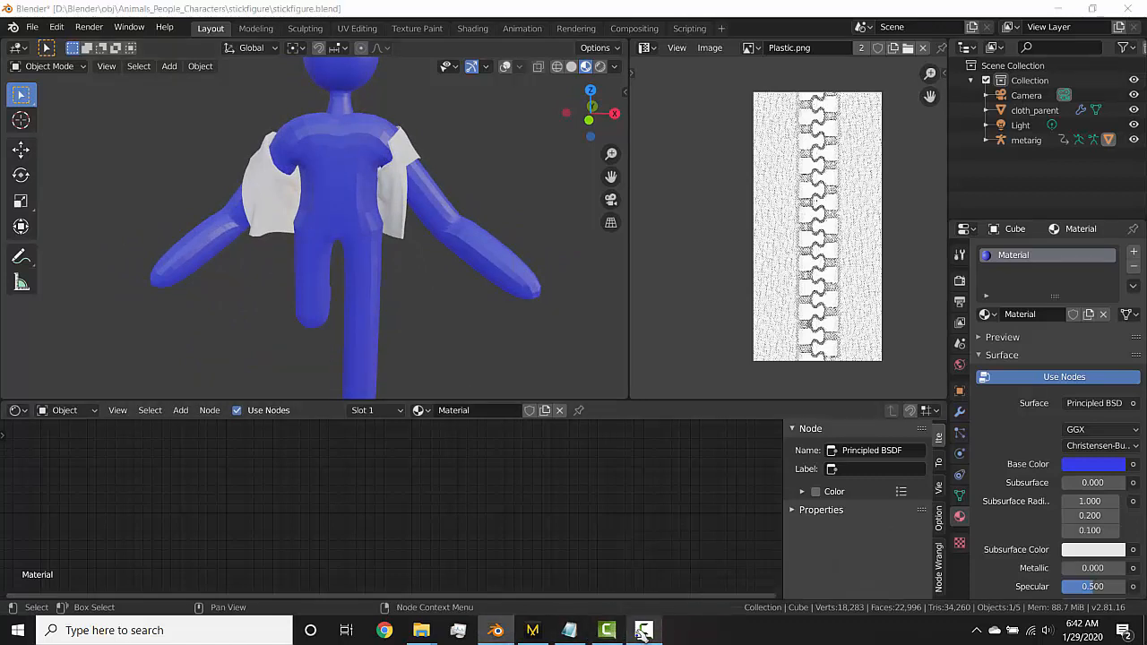
left_click(644, 630)
left_click(866, 564)
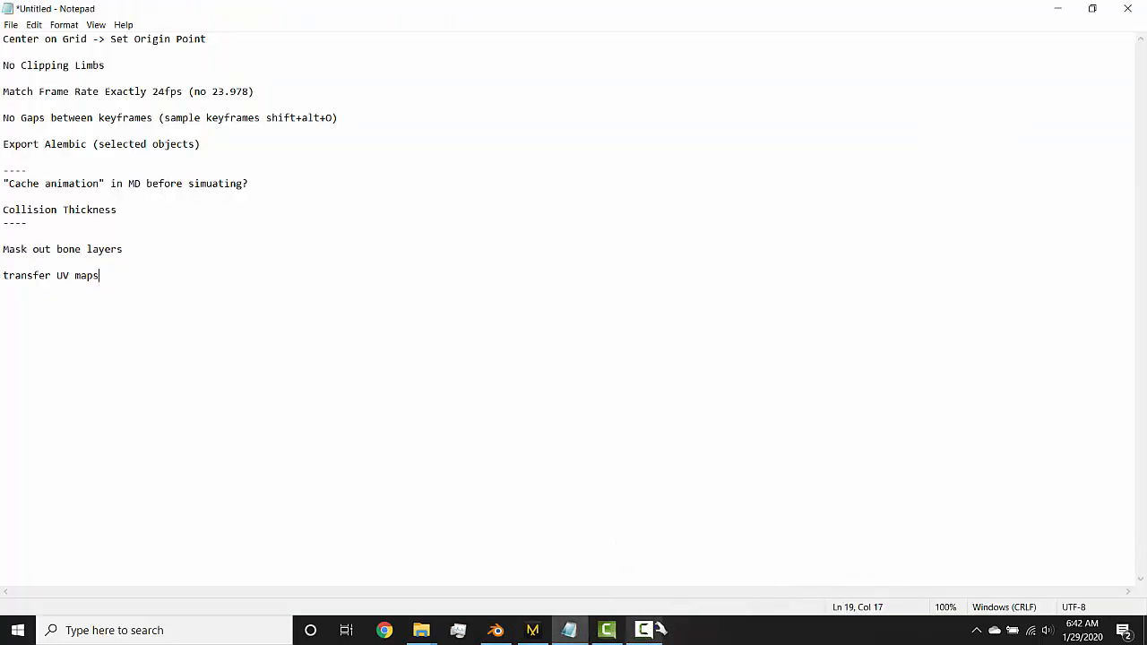
left_click(659, 630)
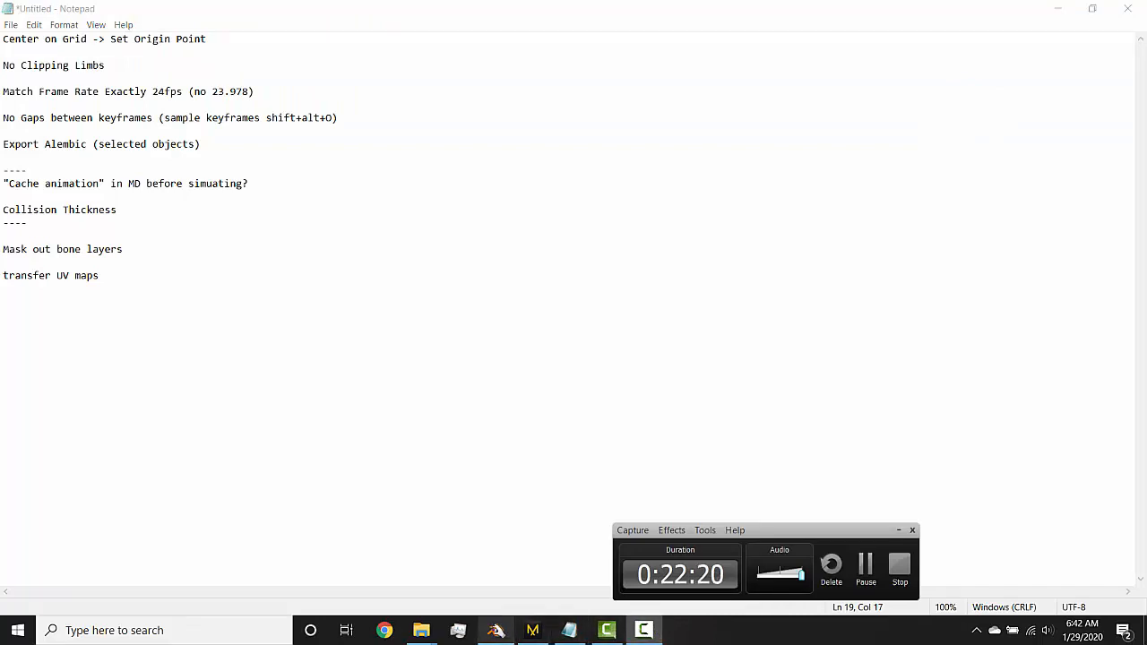
- Return to Blender, turn the viewport overlays back on and hide the cloth_parent vest
left_click(496, 630)
middle_click_drag(420, 273, 205, 185)
scroll(299, 161, "up", 5)
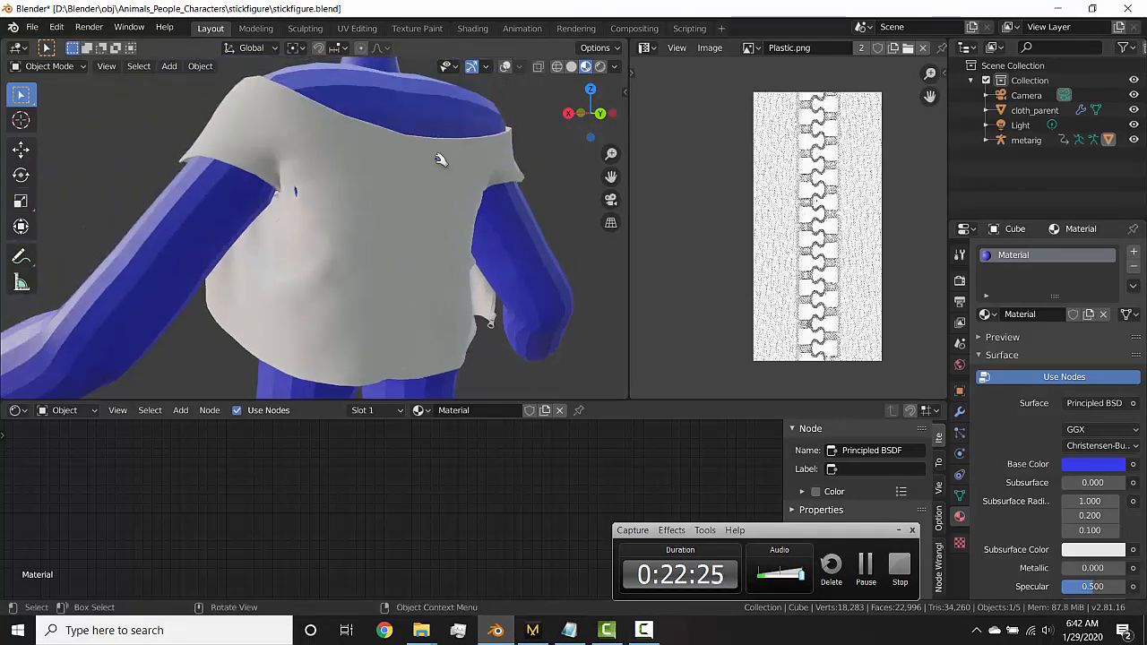
left_click(506, 68)
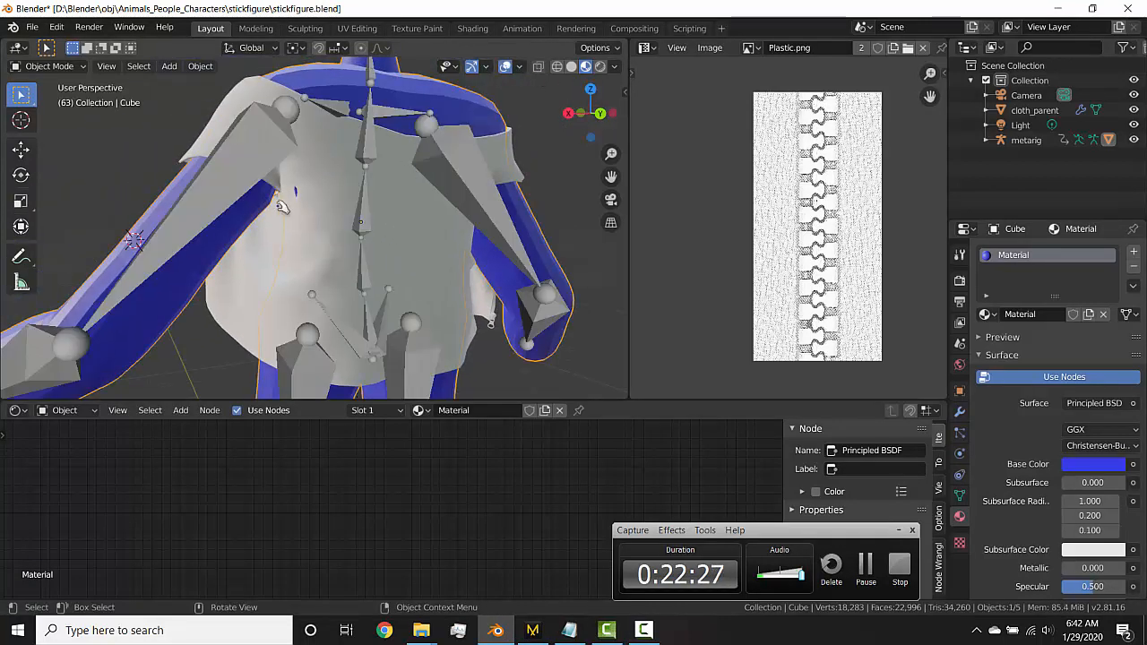
left_click(304, 212)
key("h")
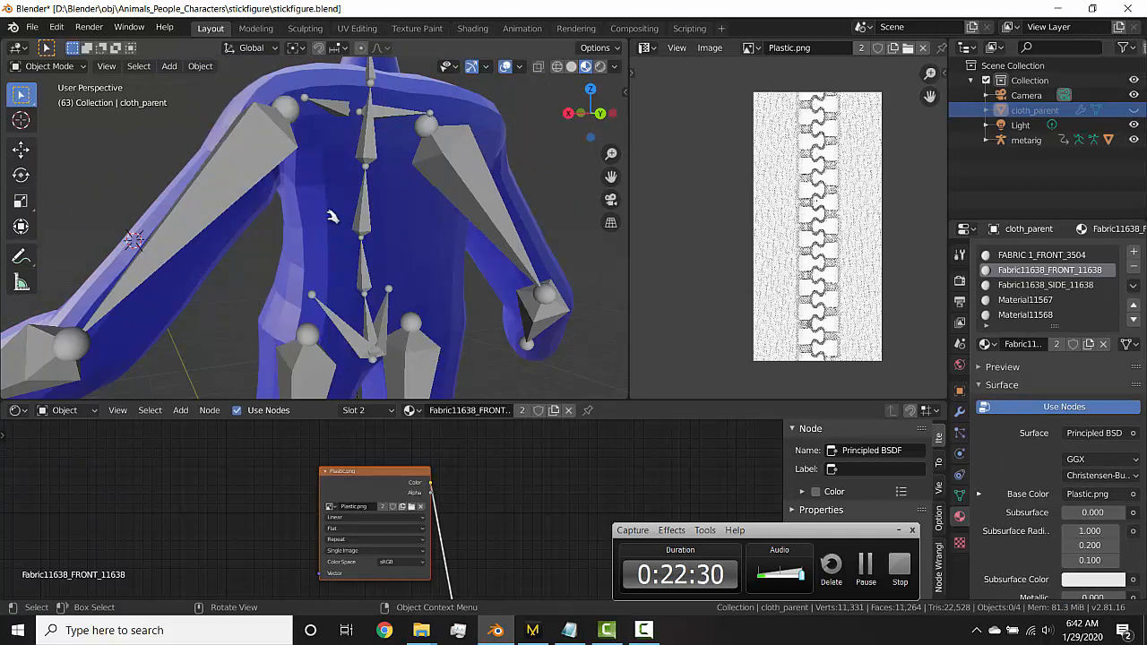
- Enter Edit Mode on the body and select the lower back, adjoining side and upper back faces of the torso
left_click(331, 216)
key("Tab")
scroll(358, 228, "down", 4)
left_click(345, 241)
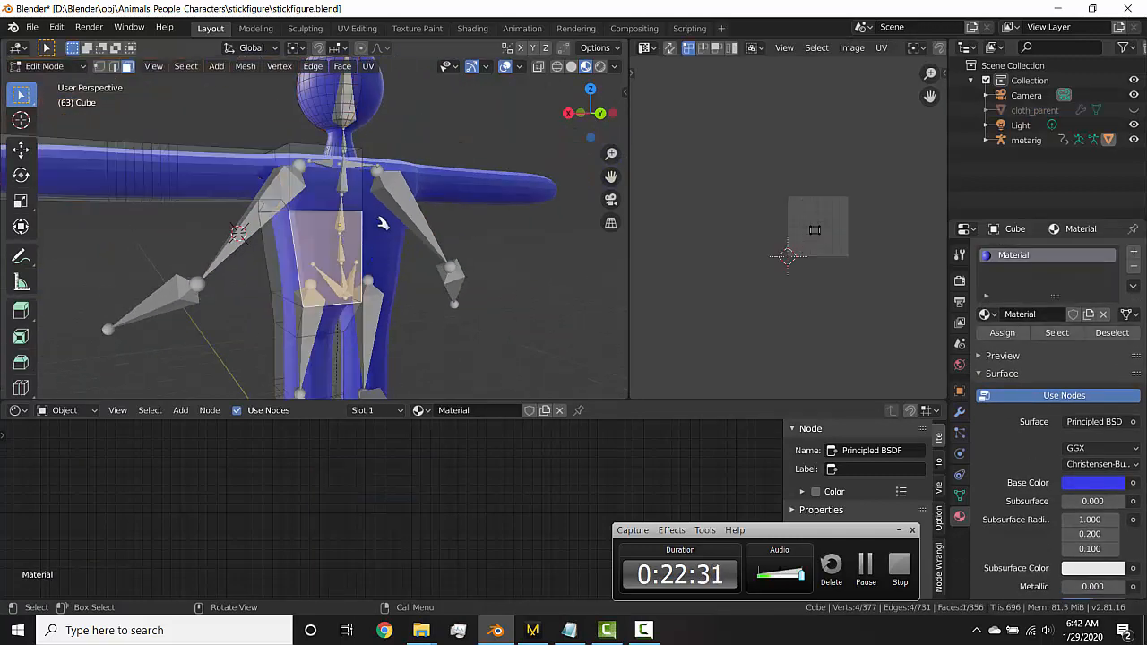
middle_click_drag(341, 260, 356, 236)
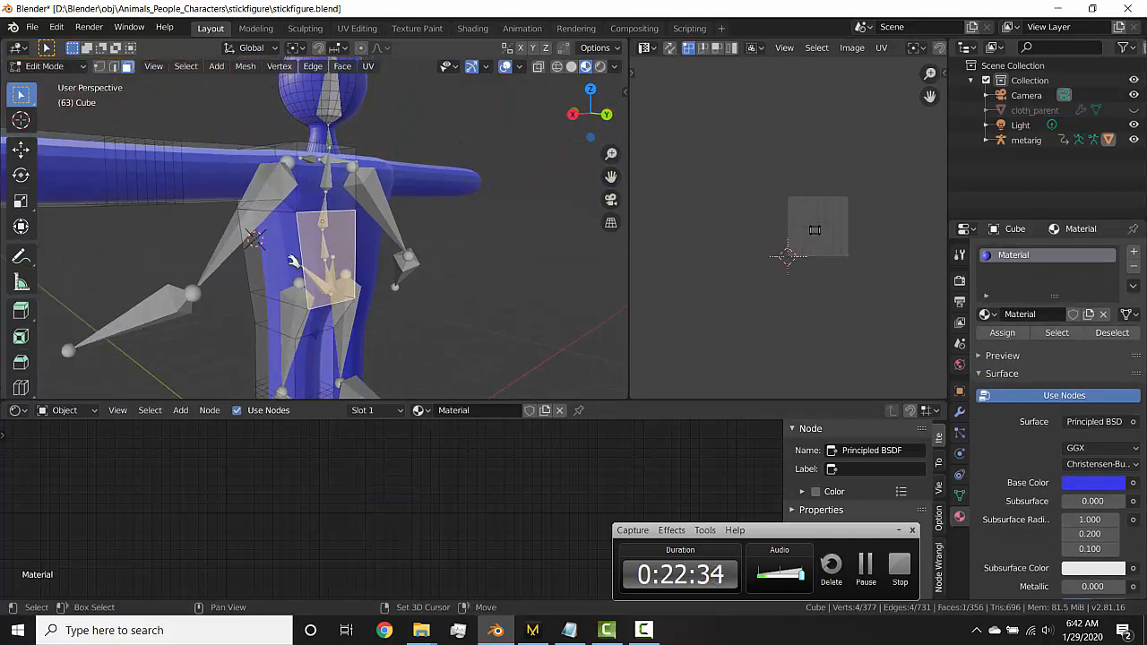
left_click(350, 222, "shift")
left_click(341, 203, "shift")
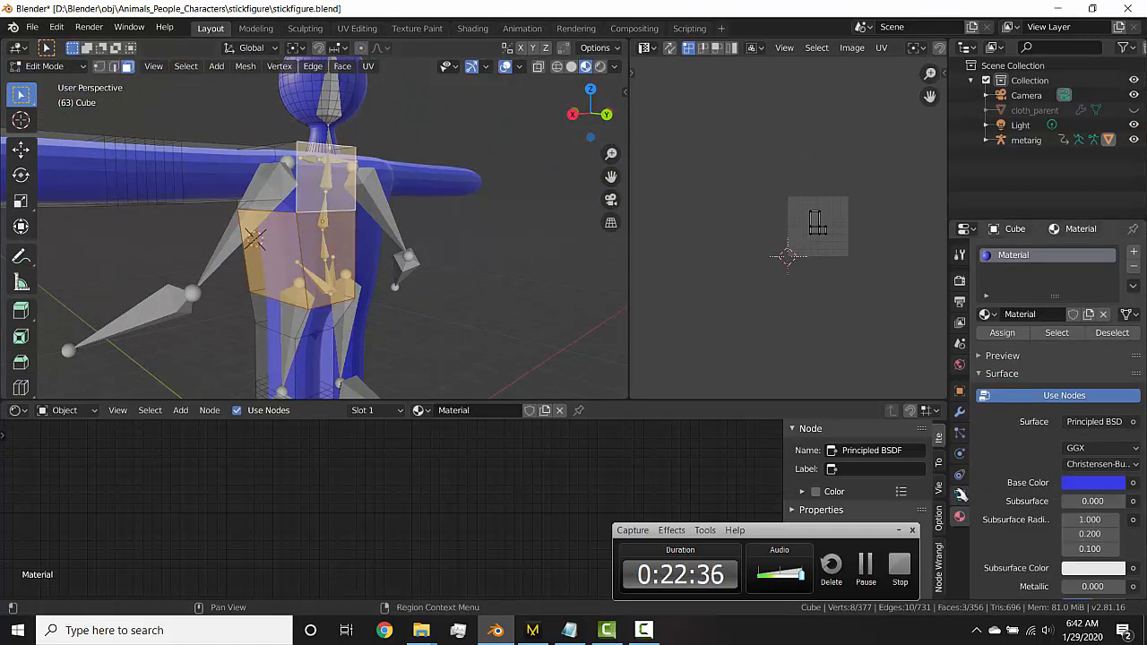
- Put the selected torso faces in the vertex group Mask with weight 1.000 and return to Object Mode
left_click(960, 494)
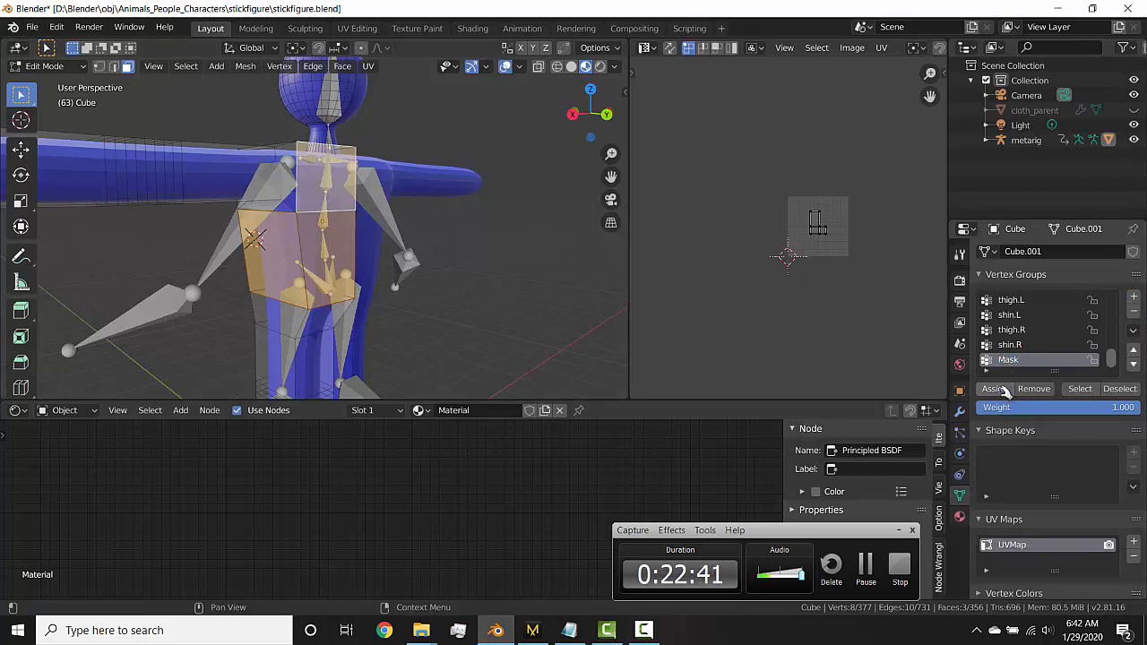
left_click(995, 388)
key("Tab")
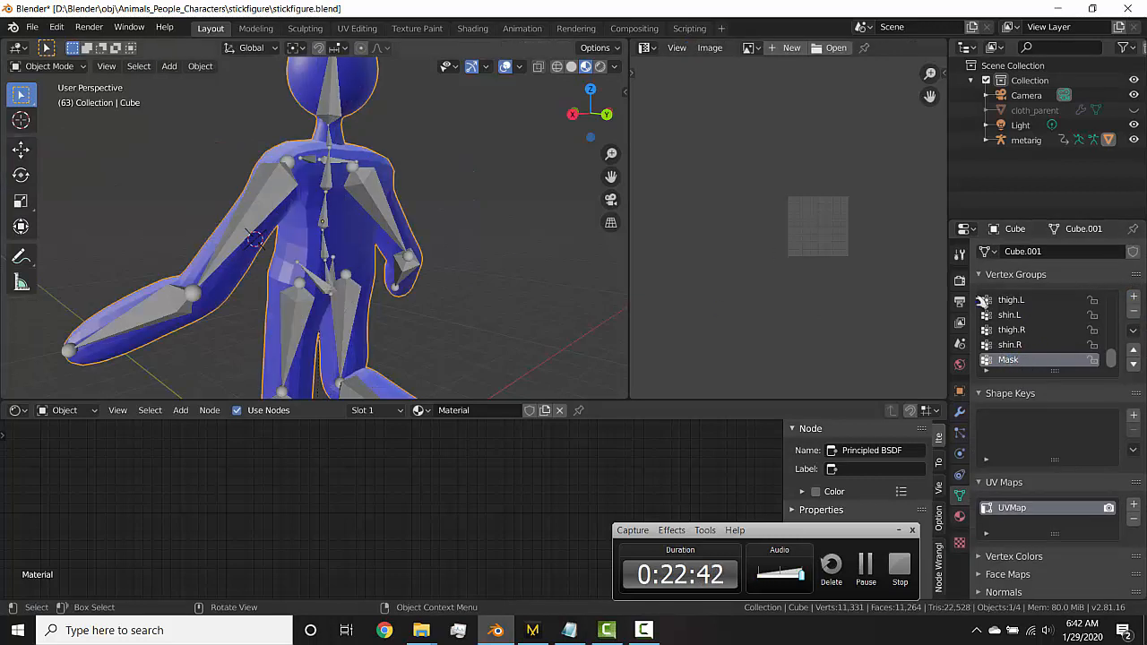
- Collapse the body's existing modifiers and add a Mask modifier below them
left_click(960, 413)
left_click(984, 275)
left_click(984, 299)
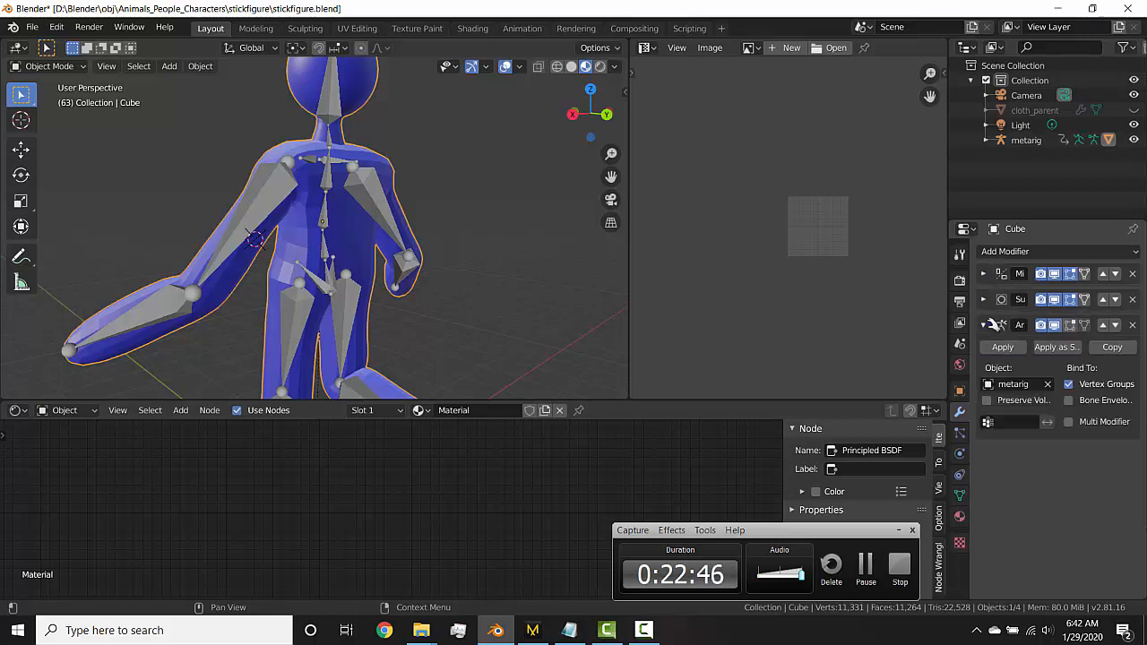
left_click(1000, 255)
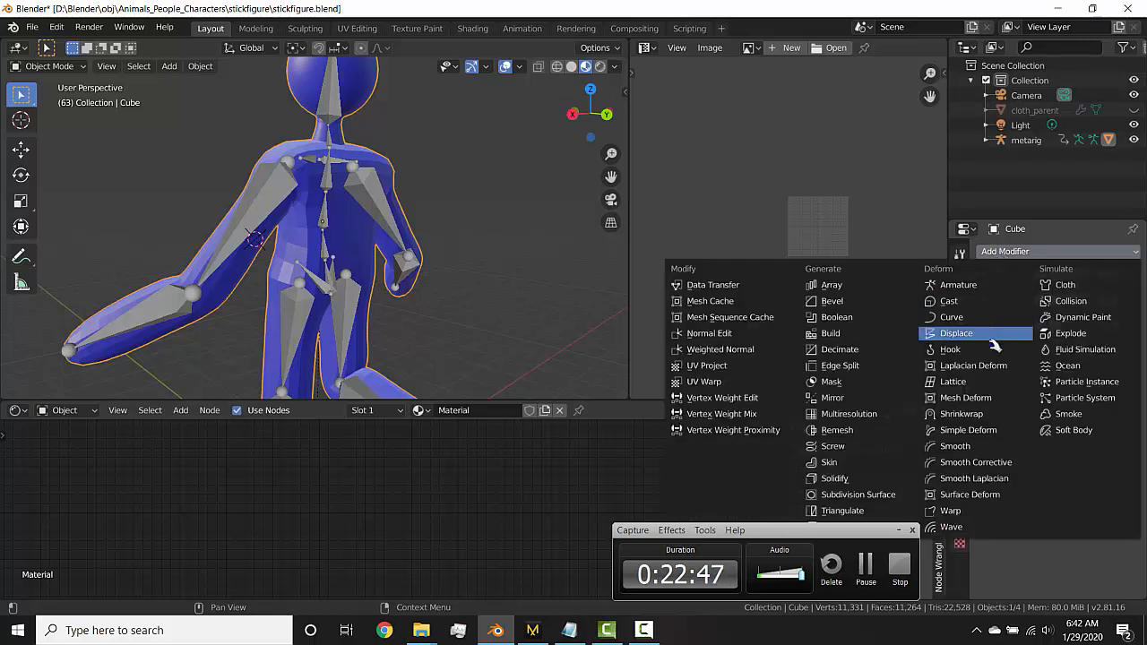
left_click(898, 532)
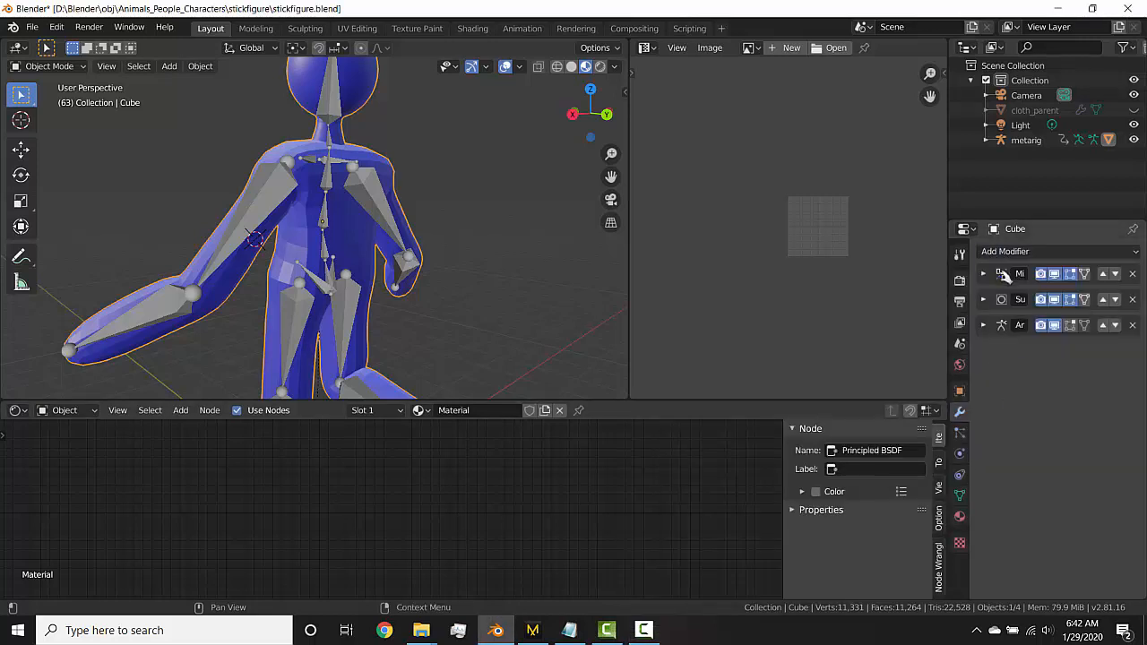
left_click(1006, 251)
left_click(880, 384)
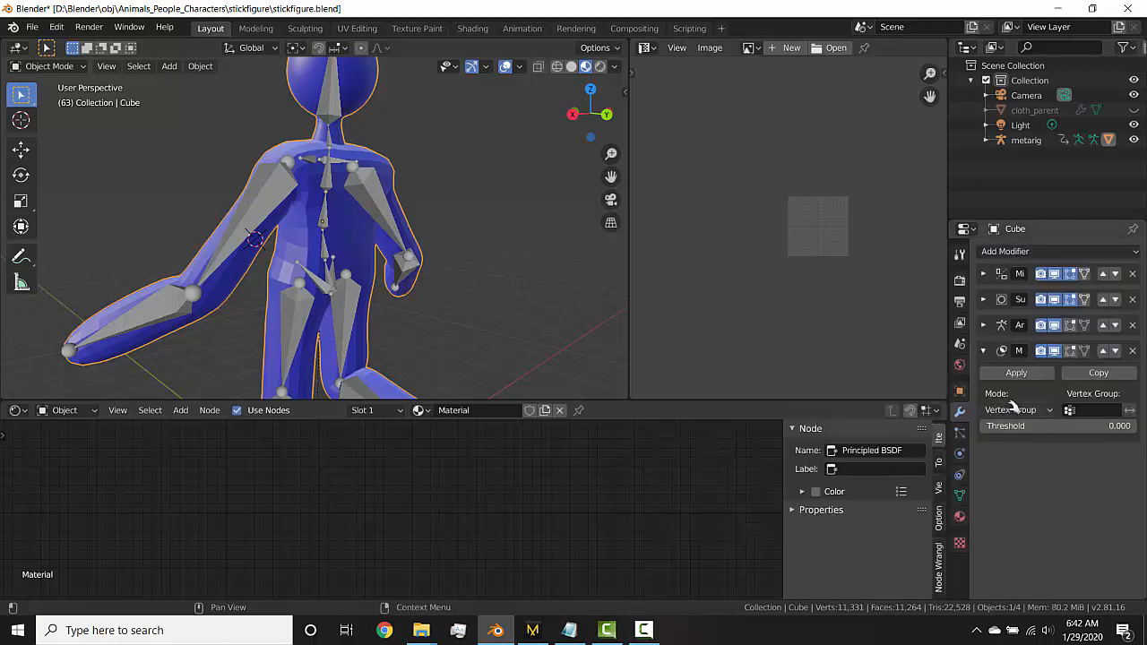
- Set the Mask modifier's vertex group to Mask and invert it so the torso area is hidden
left_click(1091, 411)
type("mask")
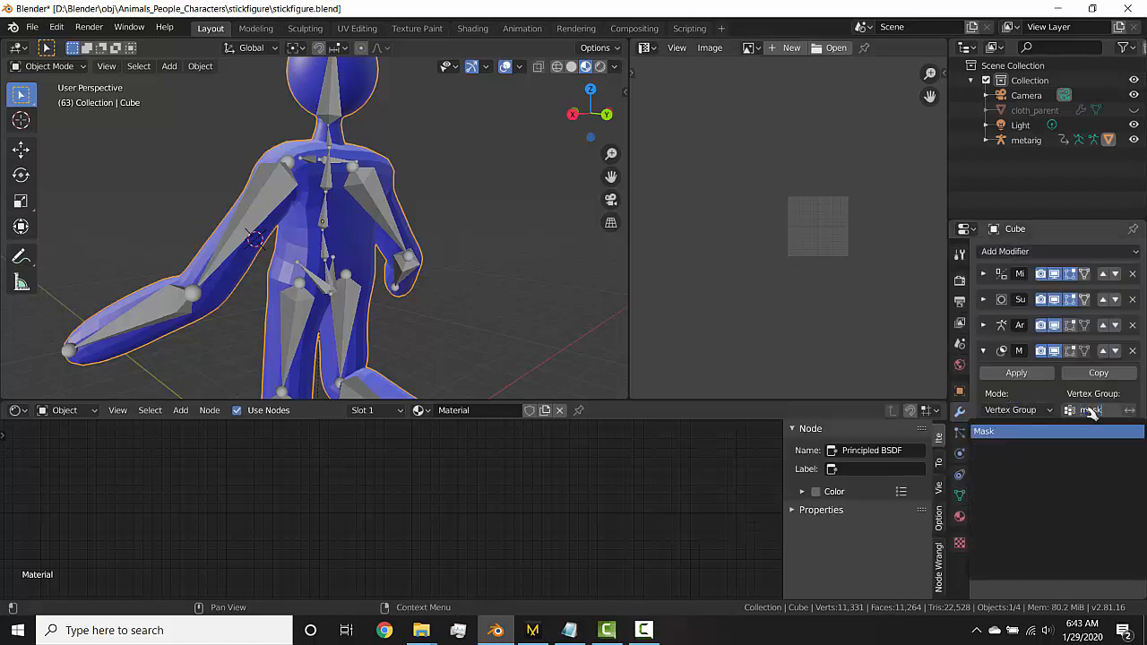
key("Return")
middle_click_drag(285, 189, 408, 179)
left_click(1129, 410)
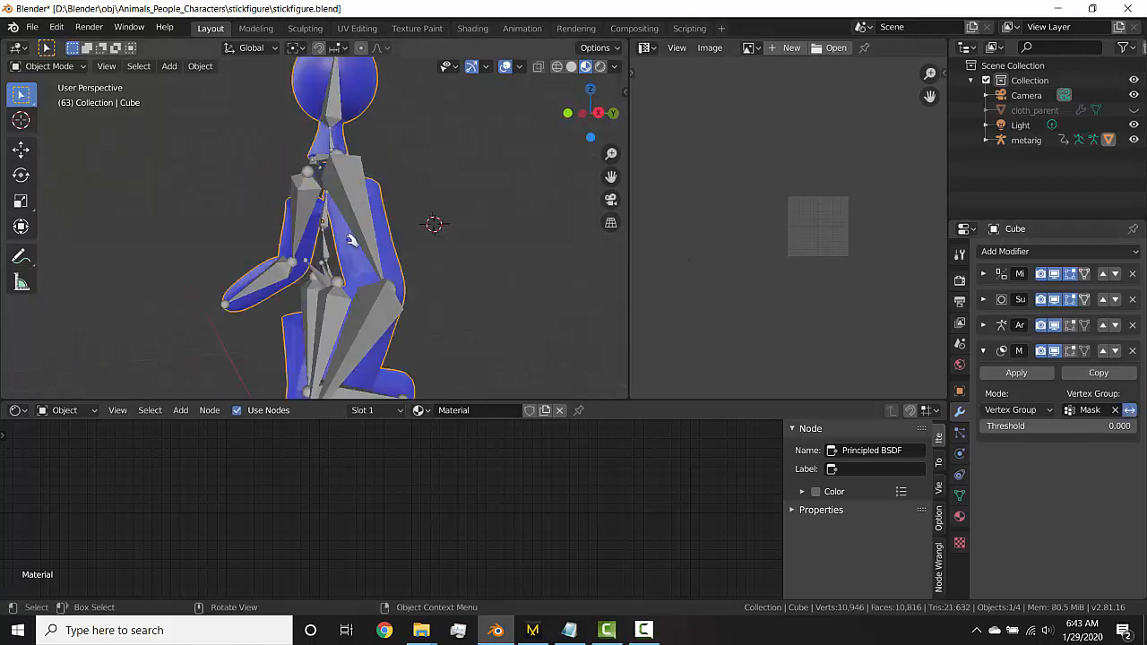
middle_click_drag(351, 225, 495, 204)
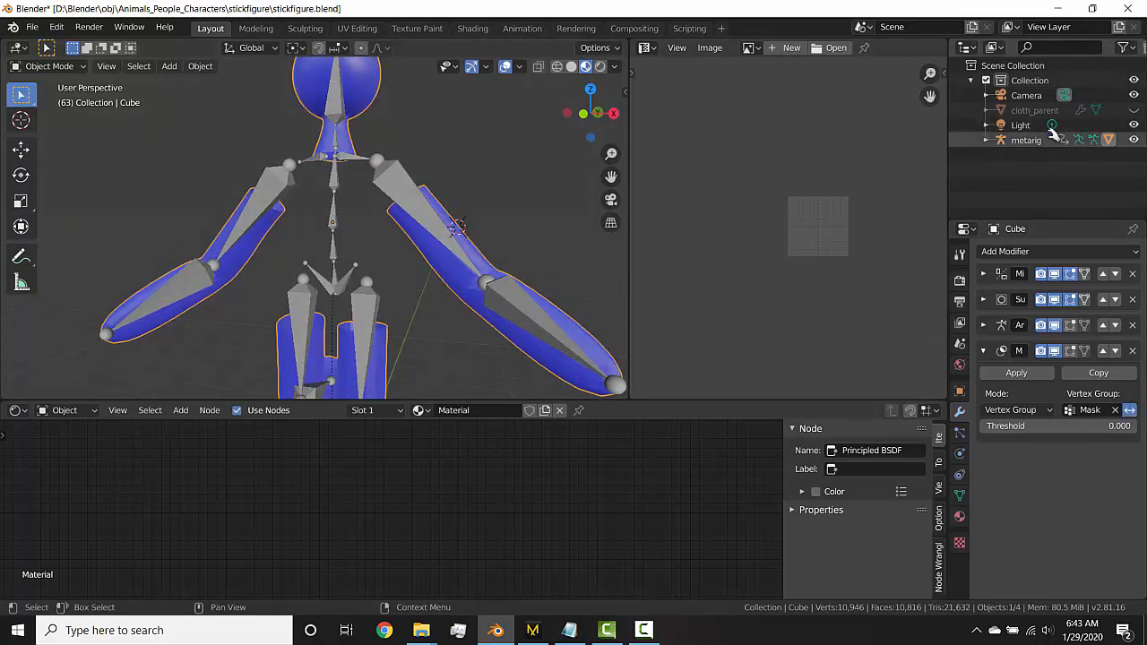
- Unhide the cloth_parent vest and play the walk animation to check it over the masked body
left_click(1135, 110)
key("space")
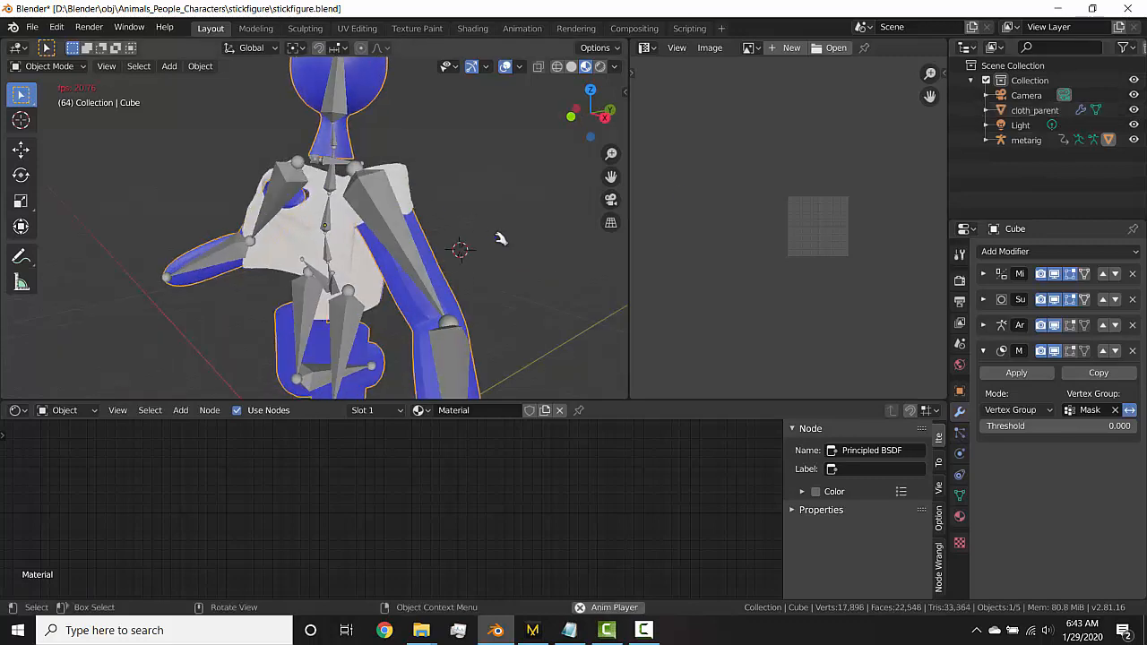
key("space")
- Select the body's front torso face in Edit Mode, assign it to the Mask vertex group with weight 0.000, and return to Object Mode
key("Tab")
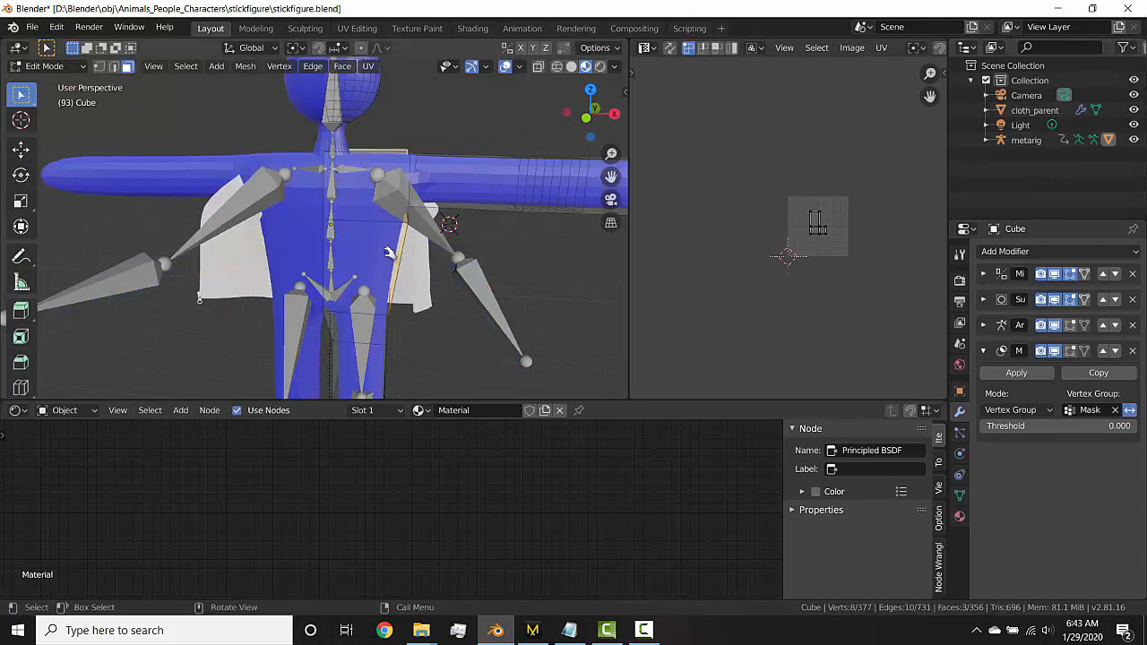
middle_click_drag(429, 253, 361, 240)
left_click(361, 240, "shift")
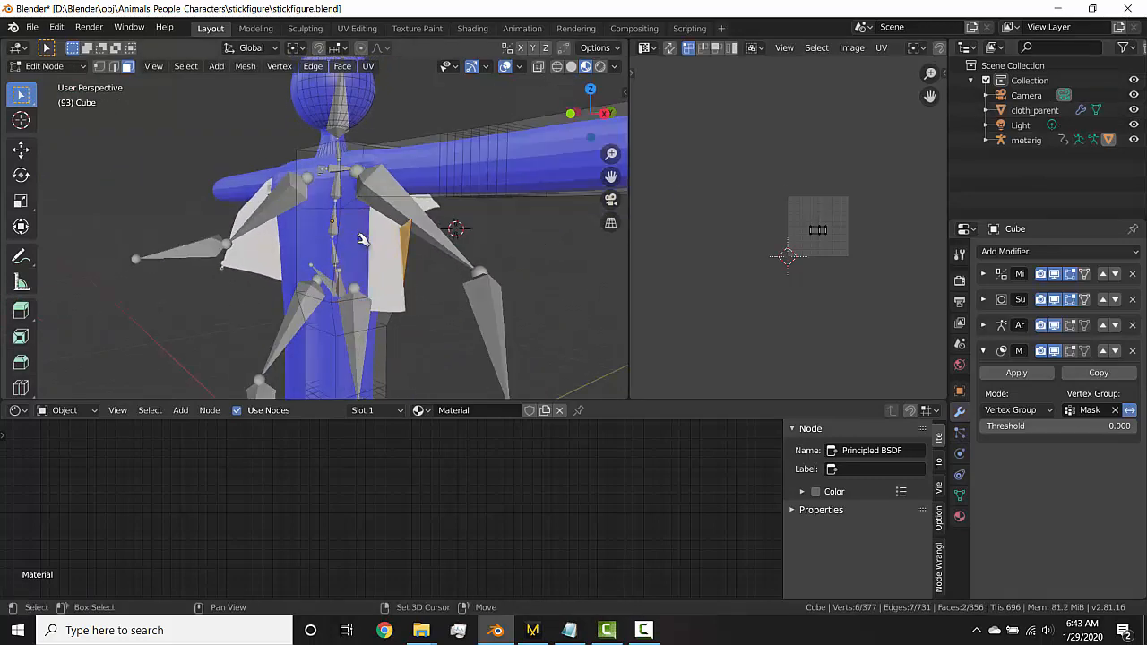
left_click(372, 237)
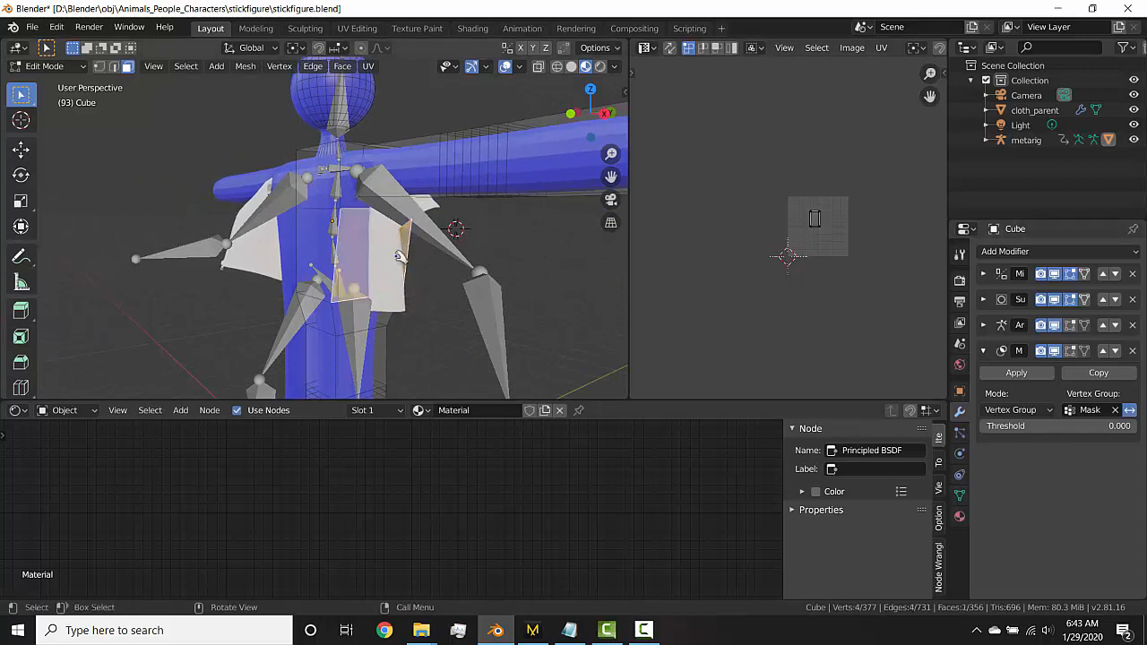
left_click(960, 493)
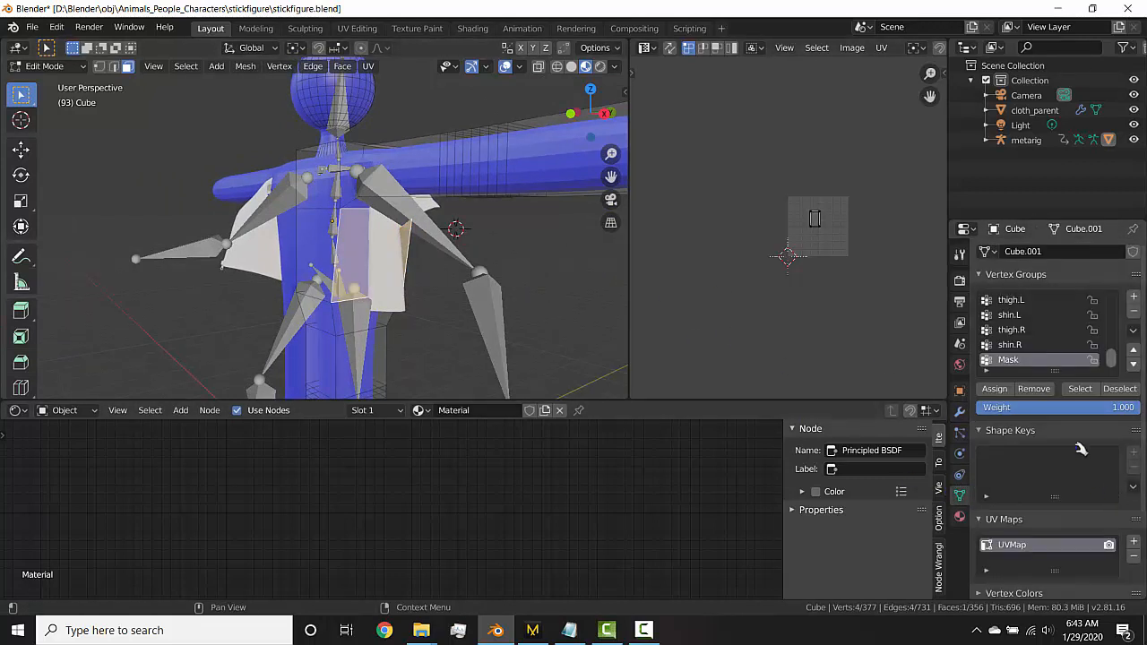
left_click(995, 389)
key("space")
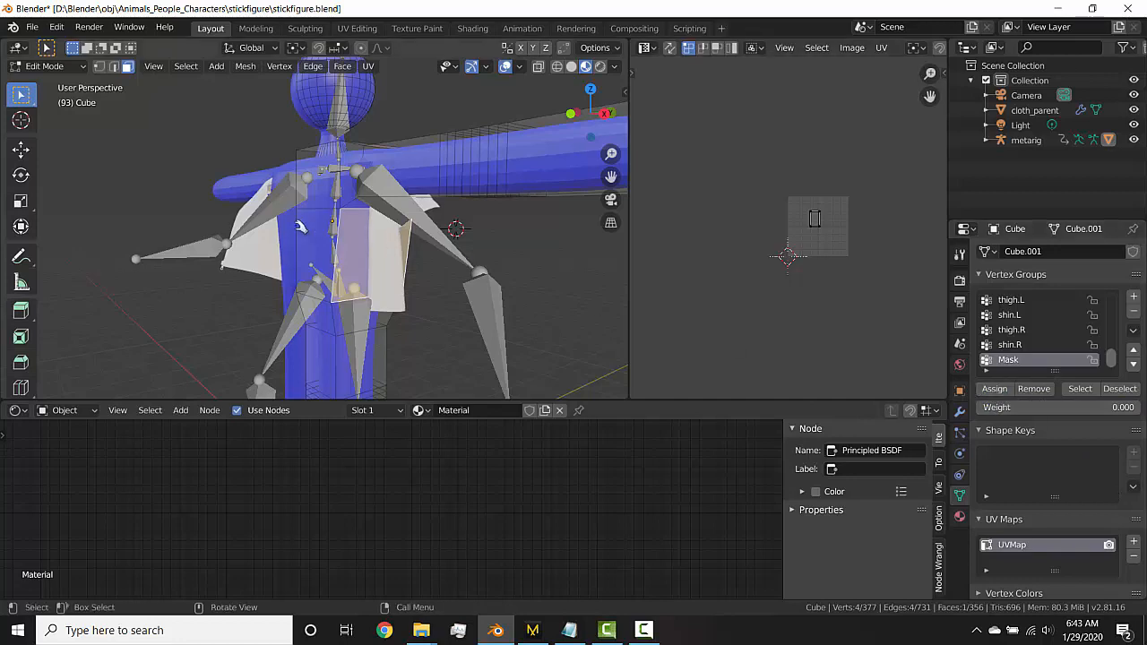
key("Tab")
- Inspect the vest over the masked body from the back, side and front while the walk animation plays, and stop playback
middle_click_drag(402, 221, 341, 230)
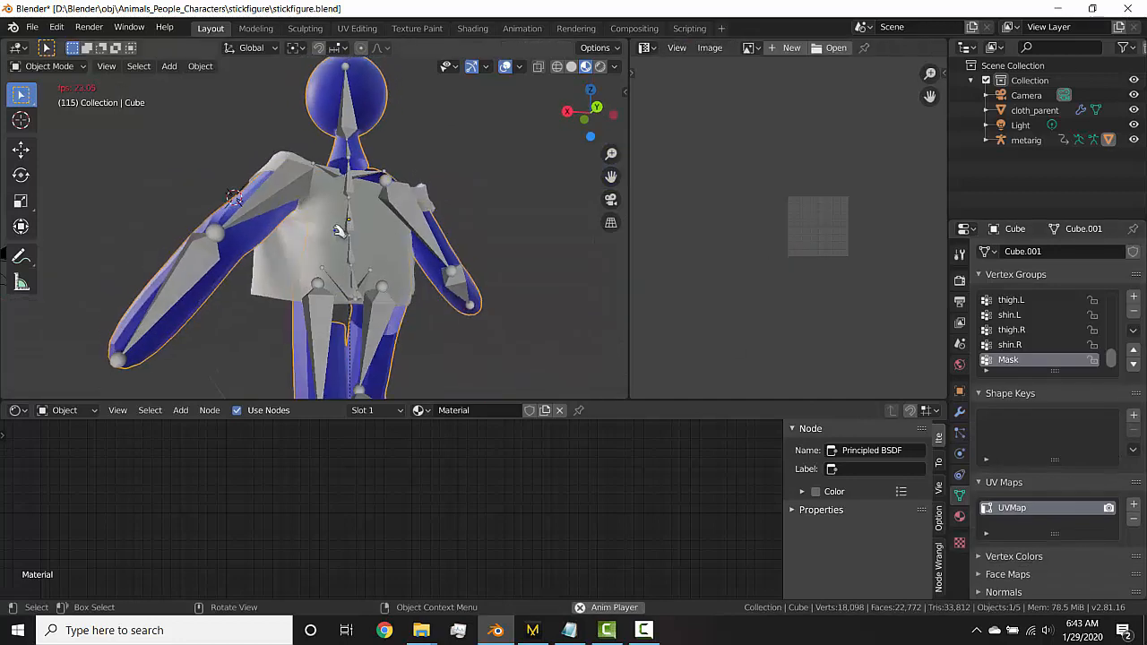
scroll(352, 222, "up", 4)
middle_click_drag(326, 152, 475, 277)
scroll(330, 261, "down", 5)
middle_click_drag(330, 261, 535, 210)
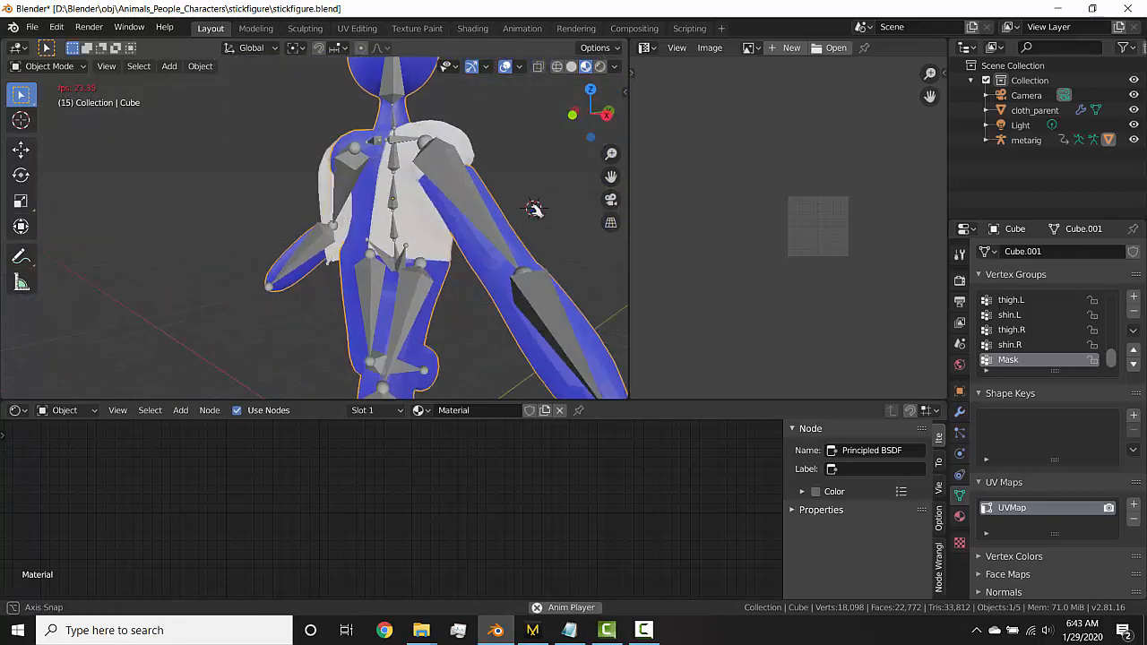
key("space")
- Check the body's Subdivision Surface modifier settings and replay the walk animation to examine how the vest sits on the torso
left_click(961, 414)
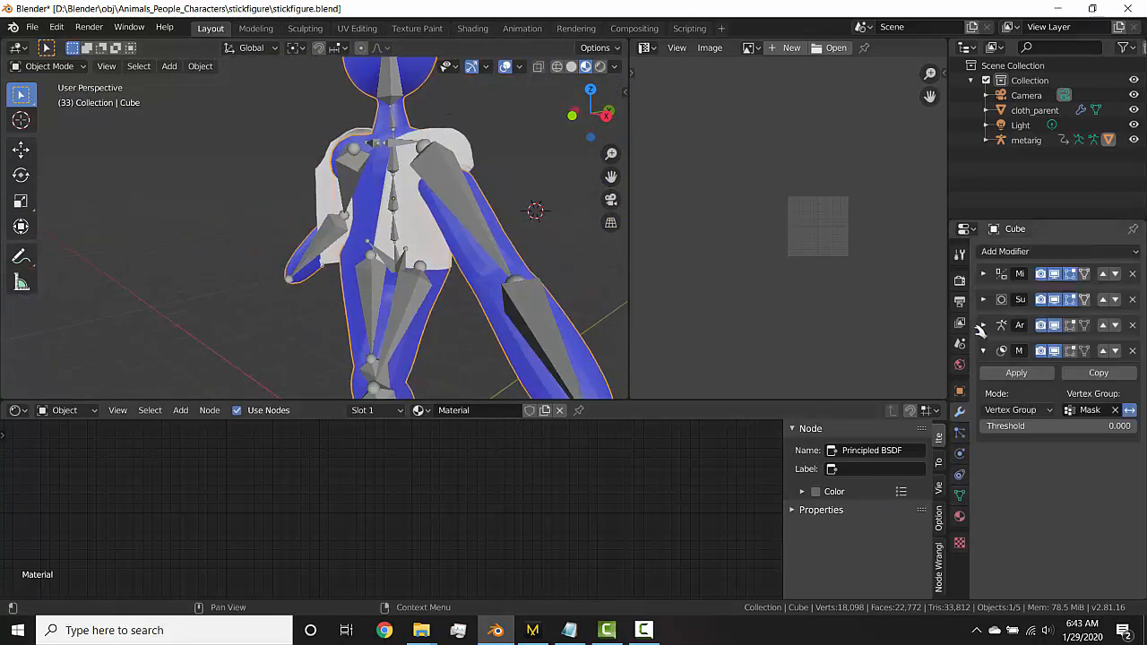
left_click(985, 300)
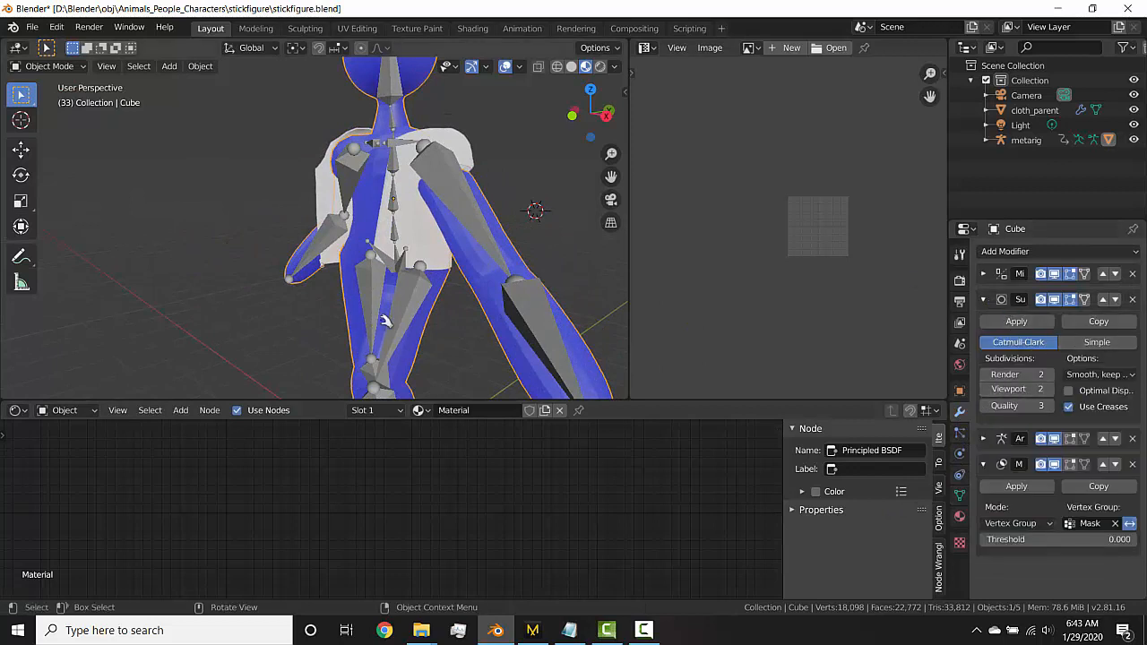
middle_click_drag(386, 320, 459, 315)
left_click(983, 300)
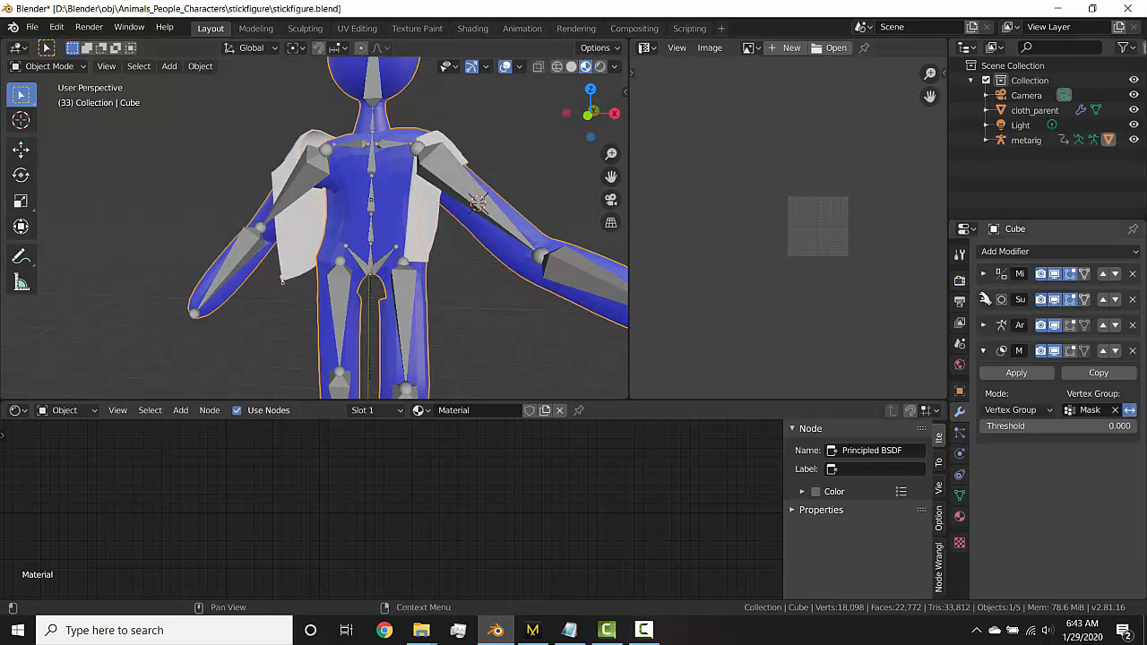
key("space")
middle_click_drag(385, 251, 451, 192)
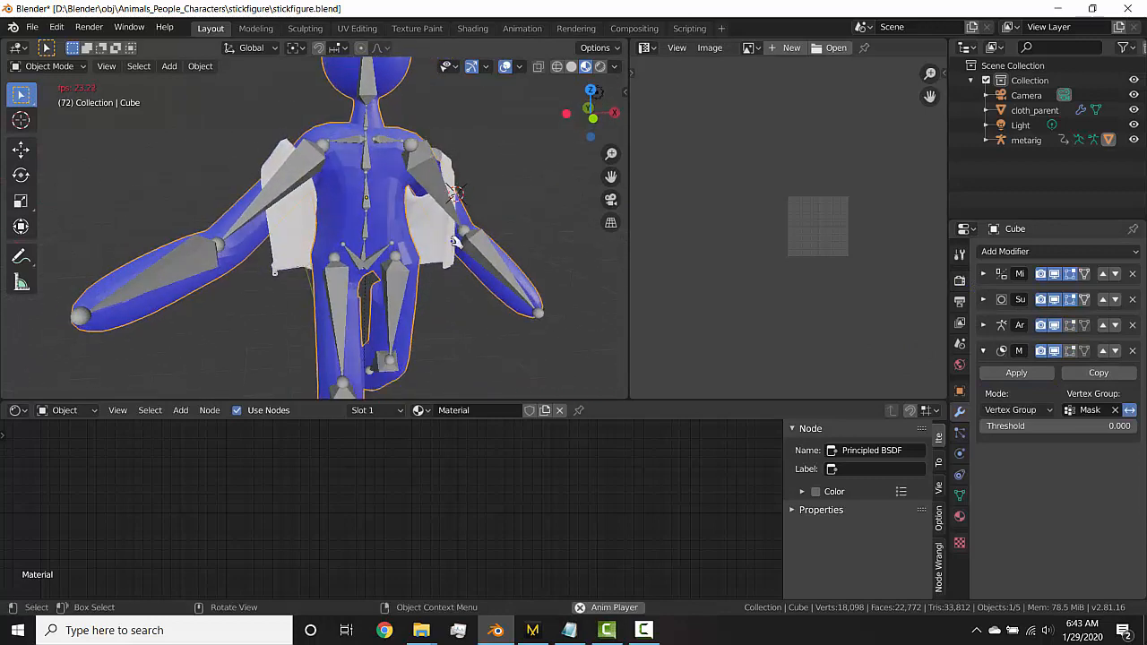
key("space")
middle_click_drag(397, 238, 421, 215)
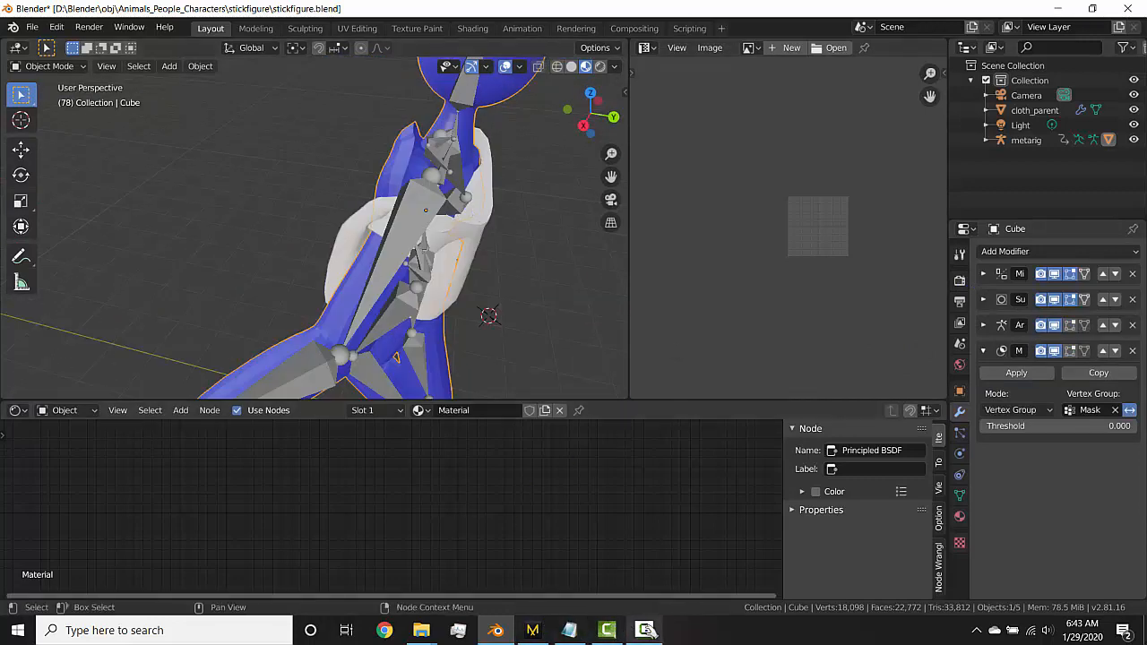
left_click(645, 630)
left_click(855, 567)
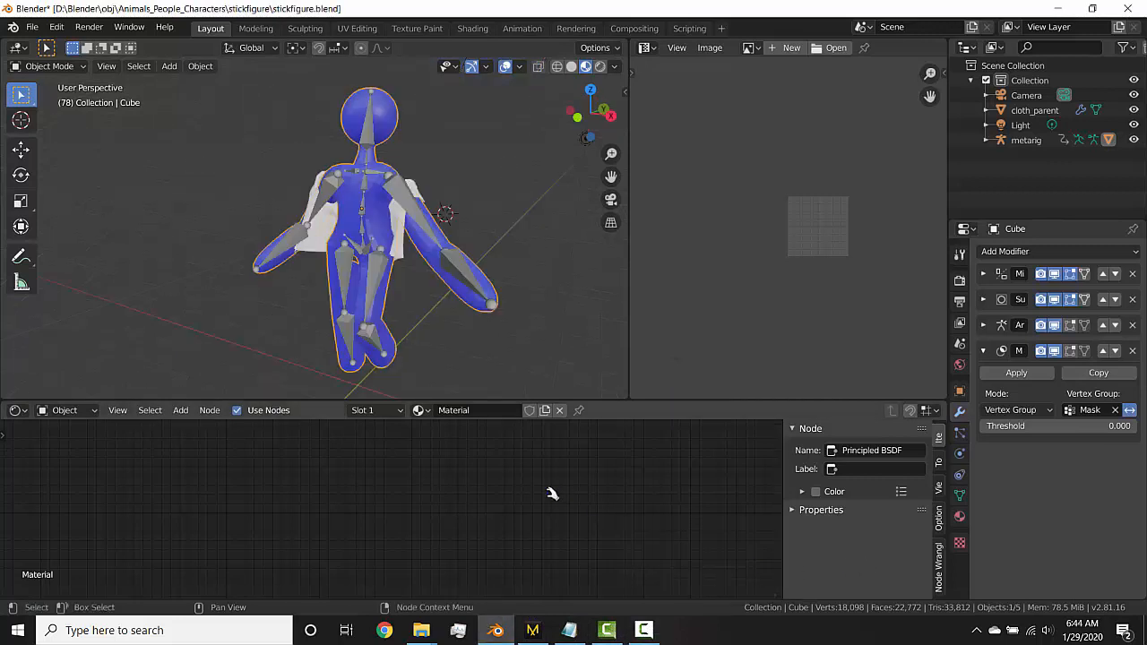
middle_click_drag(425, 259, 431, 246)
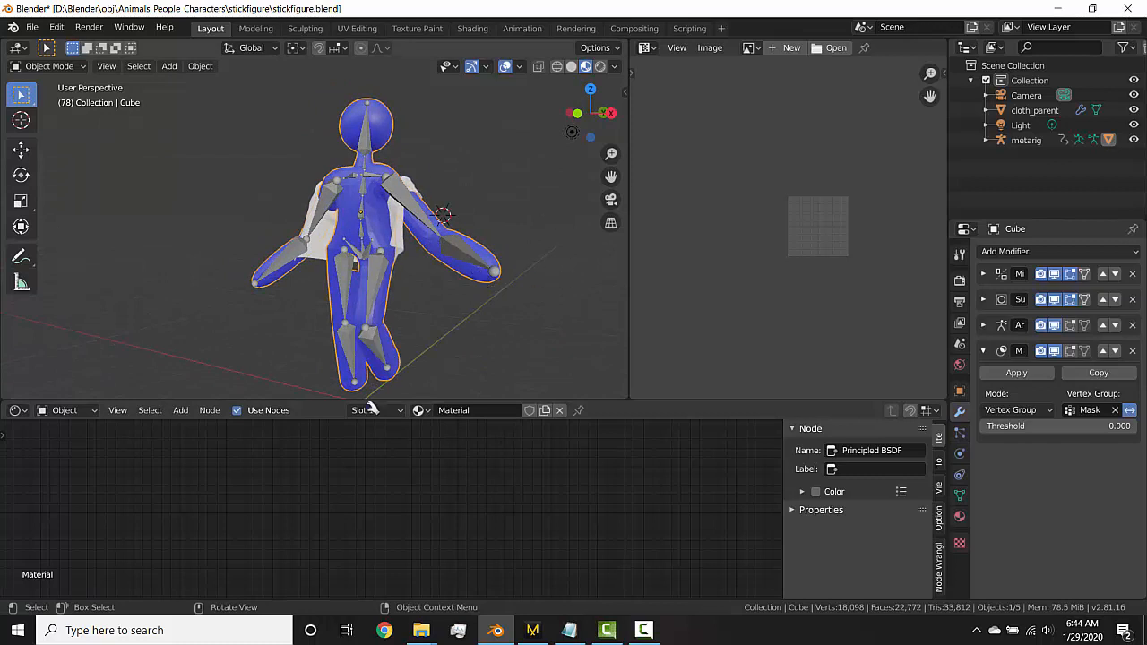
- Switch the lower editor to Nonlinear Animation, push the metarig's active action down to its own track, and delete the resulting strip
left_click(16, 410)
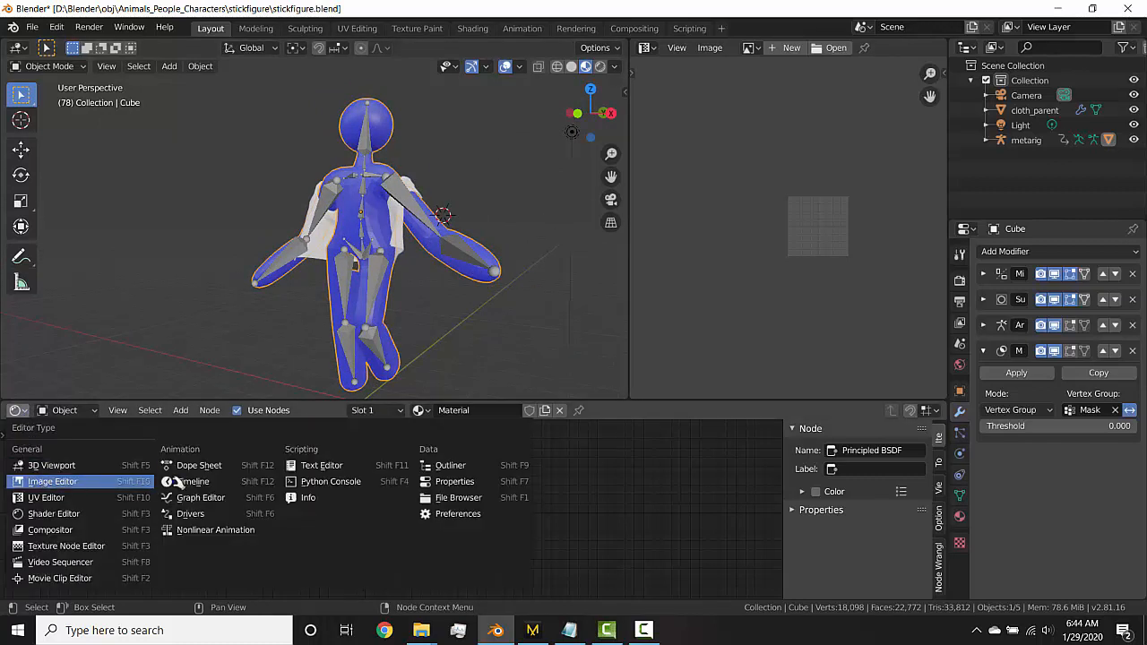
left_click(210, 530)
left_click(128, 466)
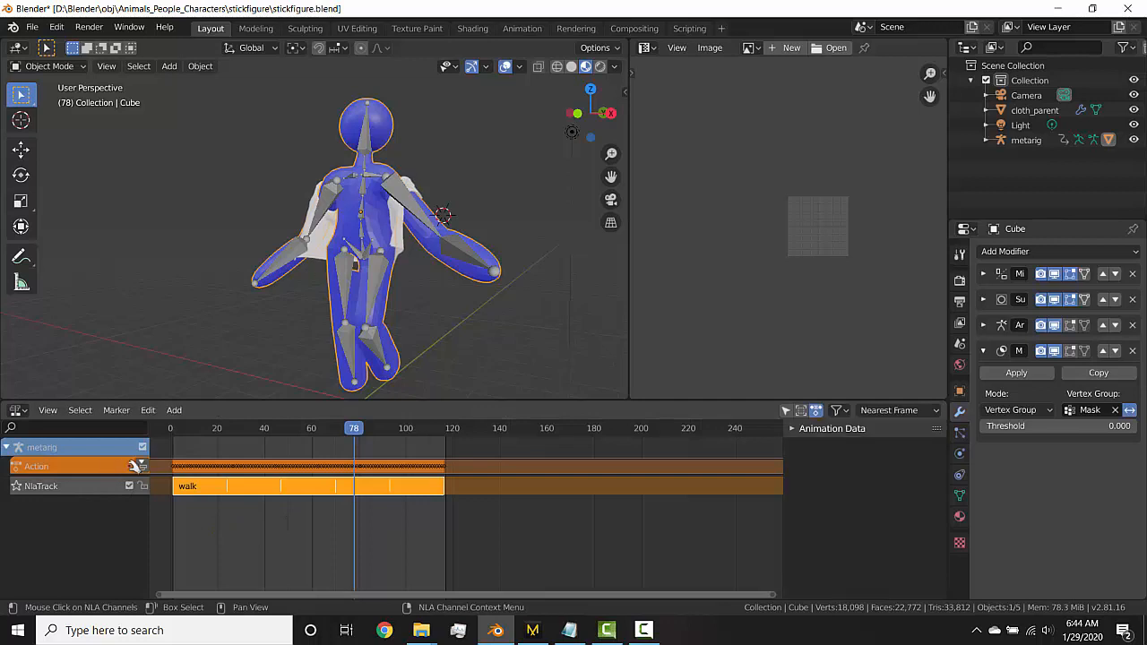
left_click(141, 466)
left_click(199, 486)
key("Delete")
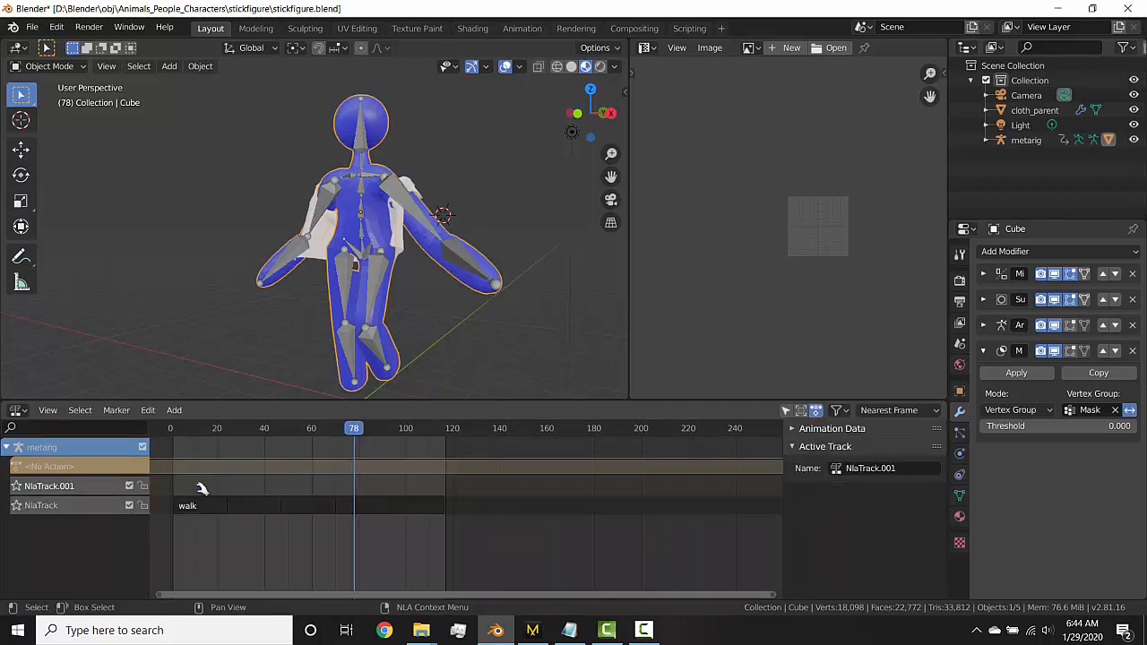
left_click(201, 486)
- Delete the cloth_parent vest from the scene
mouse_move(207, 426)
left_mouse_down()
mouse_move(173, 428)
mouse_move(203, 426)
left_mouse_up()
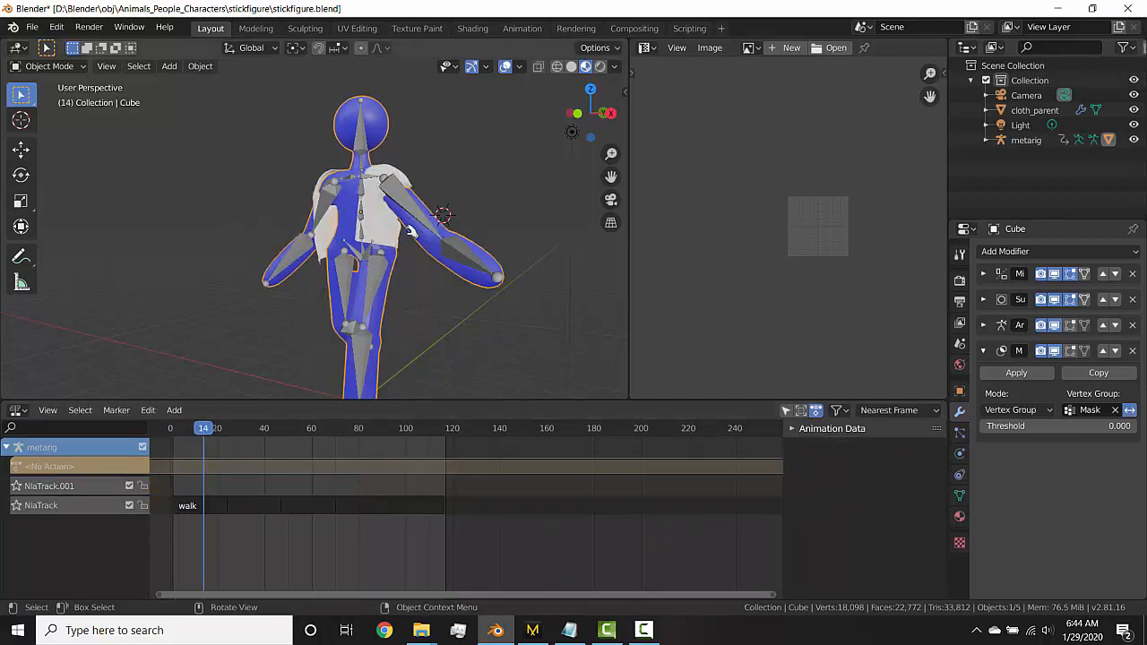
left_click(387, 230)
key("x")
left_click(416, 233)
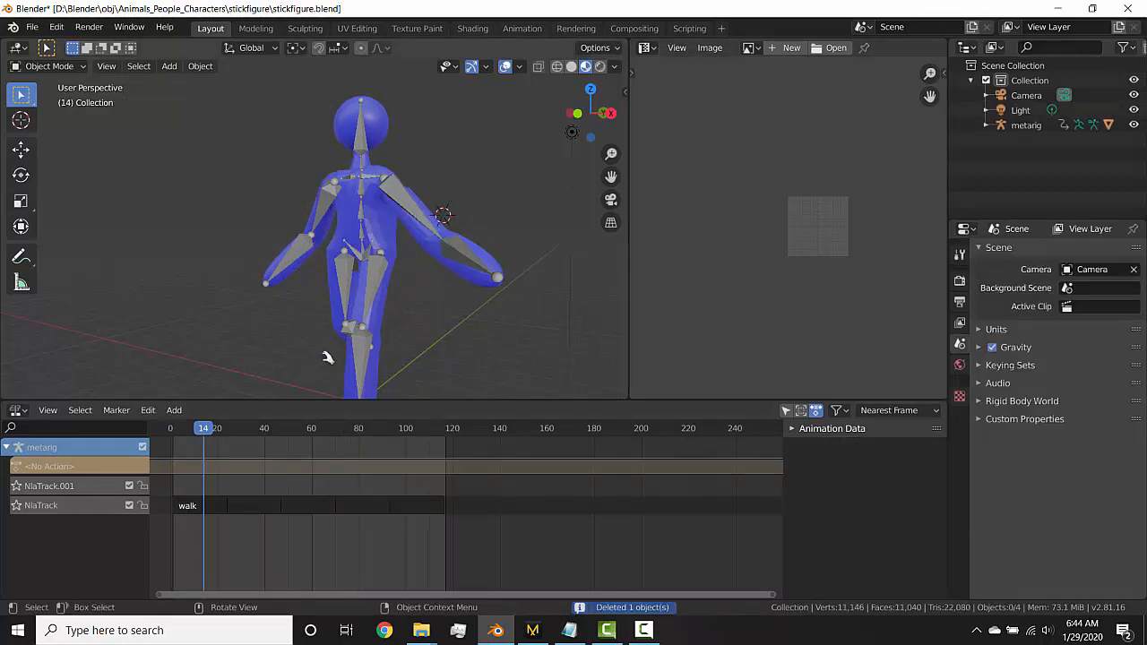
- Go to frame 1 and move the walk strip in NlaTrack so that it starts at frame 11
left_click_drag(204, 426, 185, 426)
left_click(231, 506)
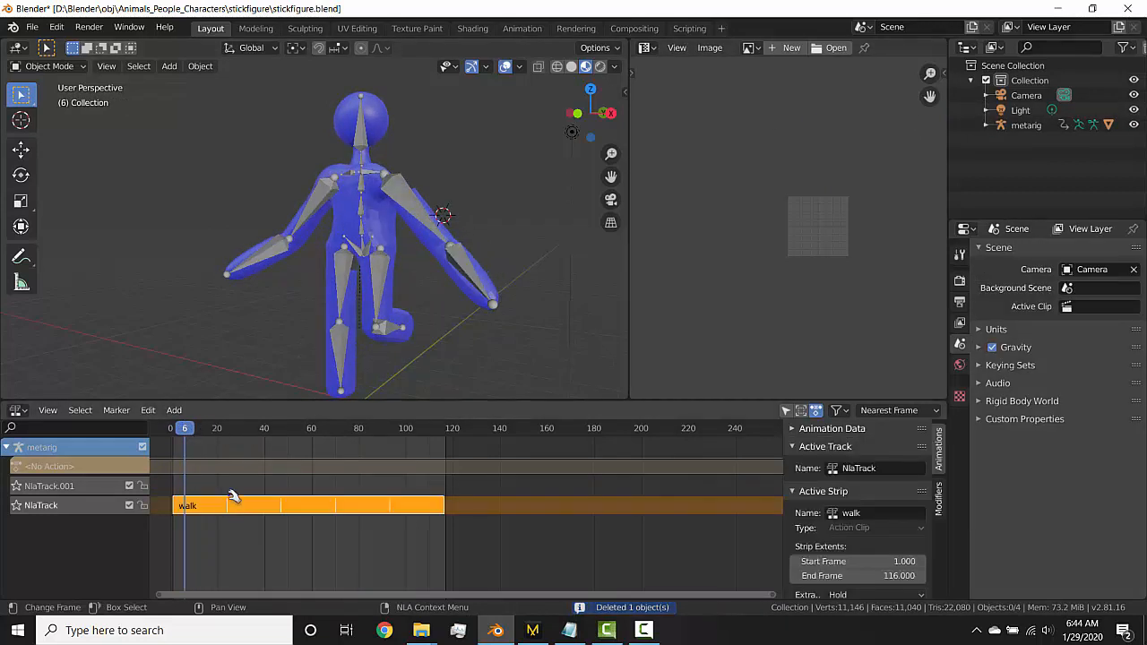
key("shift+Left")
middle_click_drag(246, 507, 365, 491)
key("g")
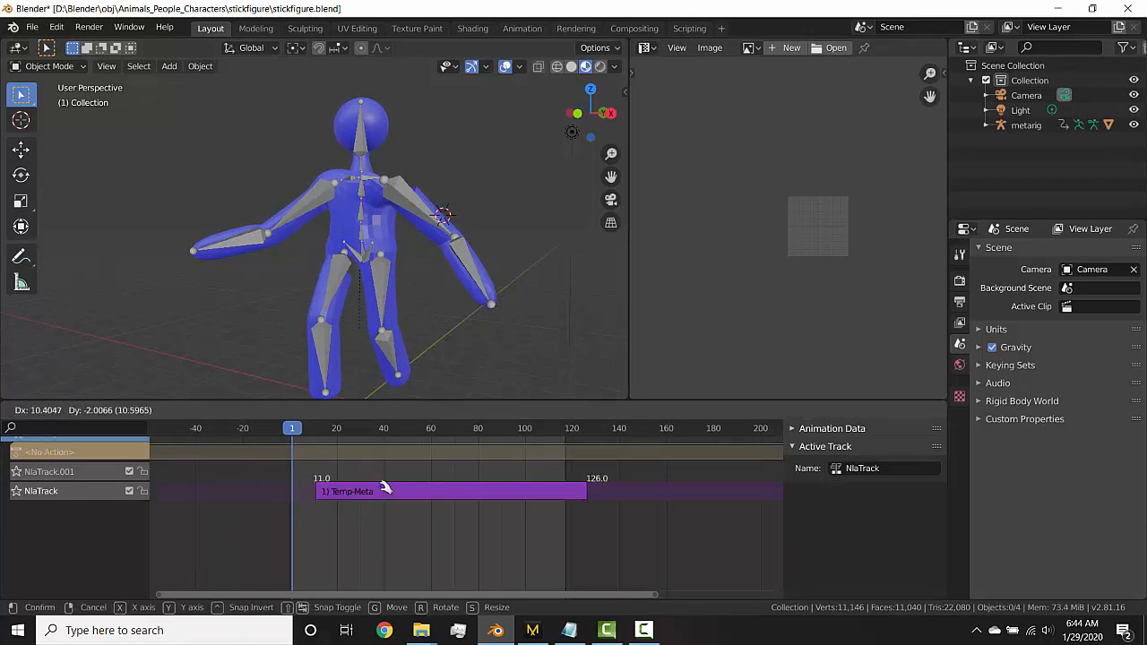
left_click(383, 489)
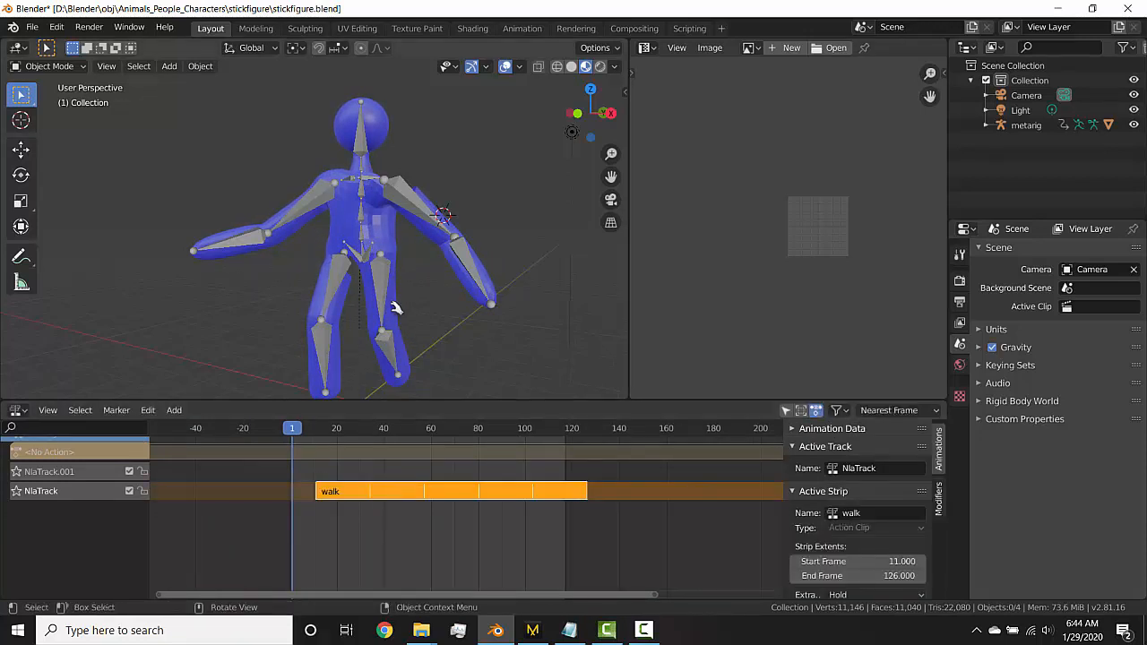
- Switch the lower editor to the Action Editor, go to frame 11, and select all metarig bones in Pose Mode
left_click(16, 409)
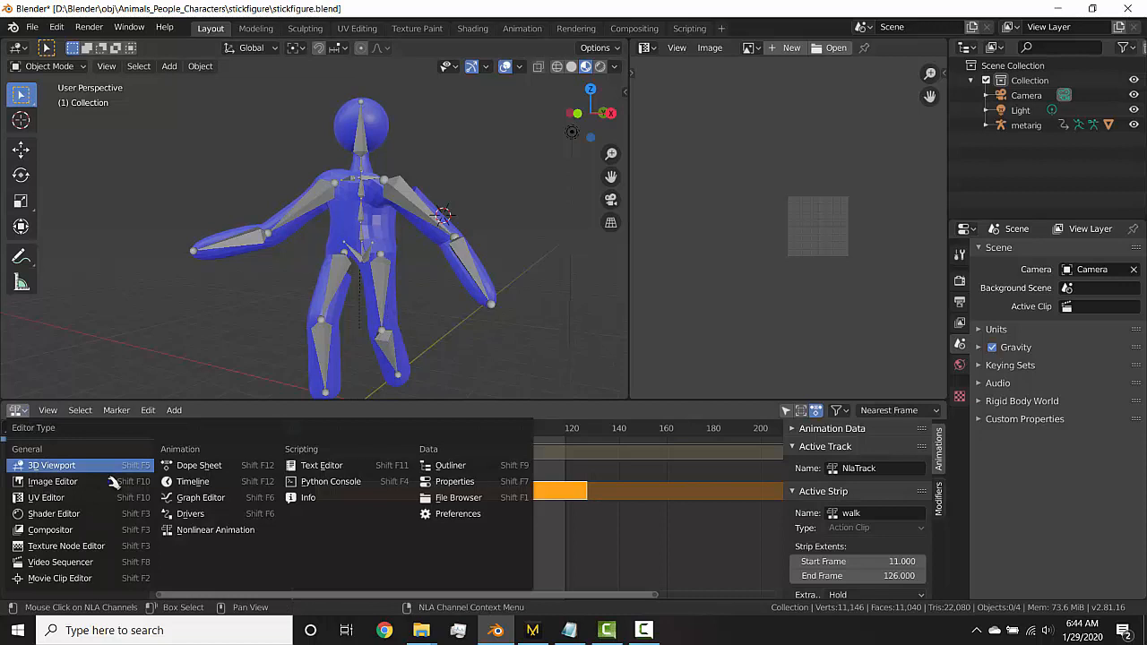
left_click(199, 465)
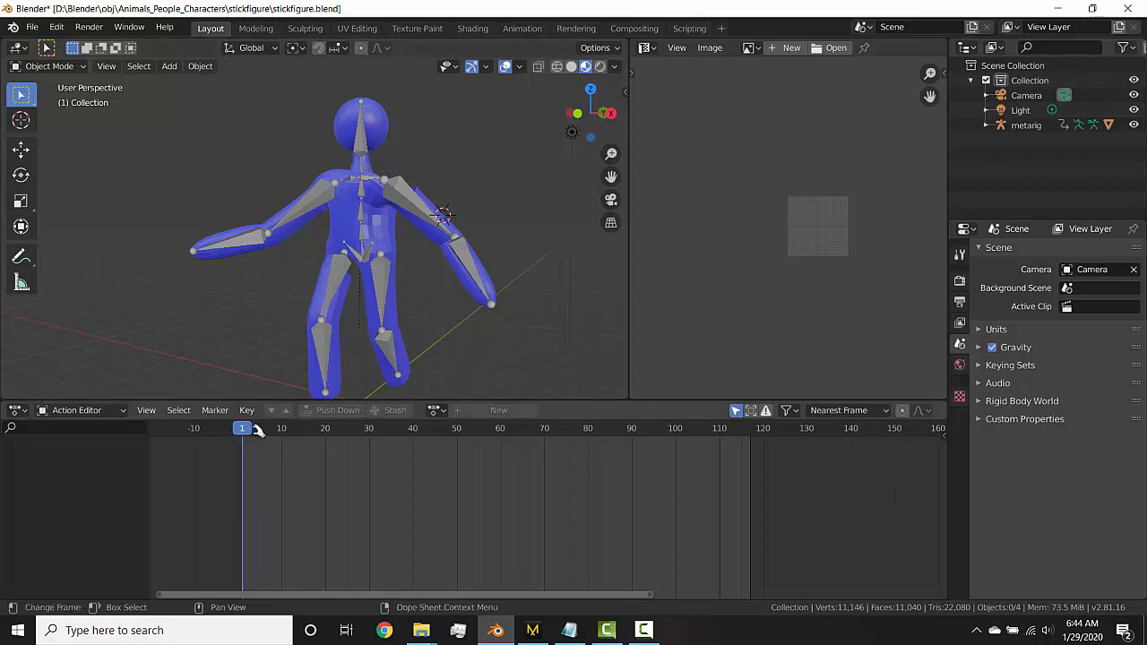
mouse_move(292, 432)
left_mouse_down()
mouse_move(317, 429)
mouse_move(285, 430)
left_mouse_up()
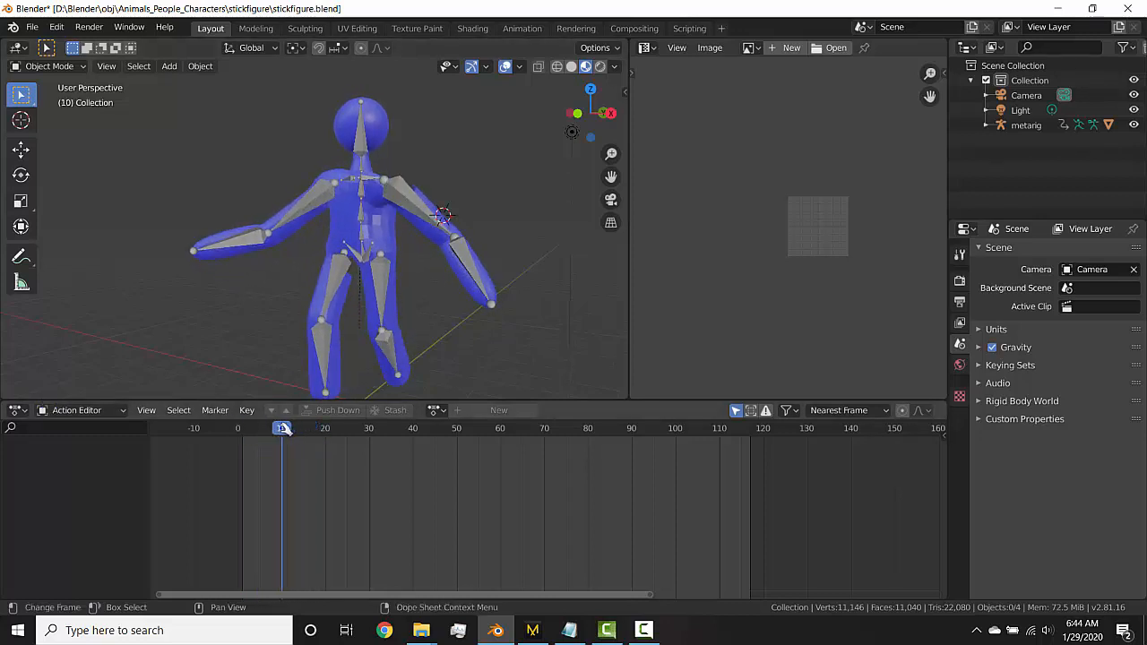
left_click(349, 259)
key("ctrl+Tab")
key("a")
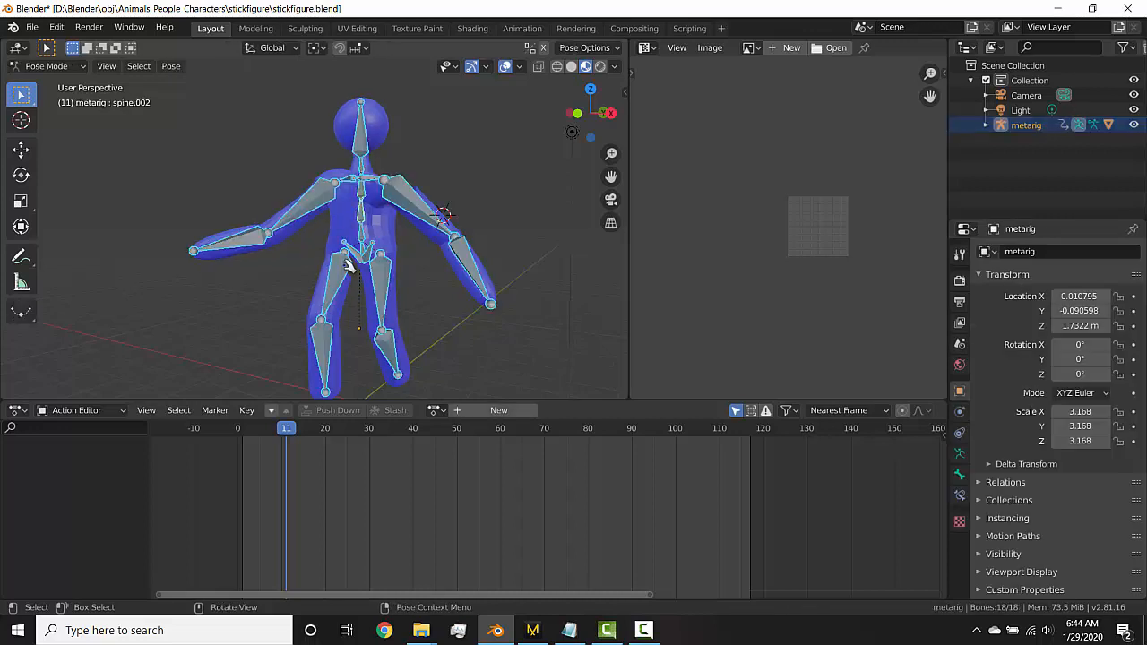
- Create a new action named Transition and insert a LocRotScale keyframe for all bones at frame 11
left_click(495, 409)
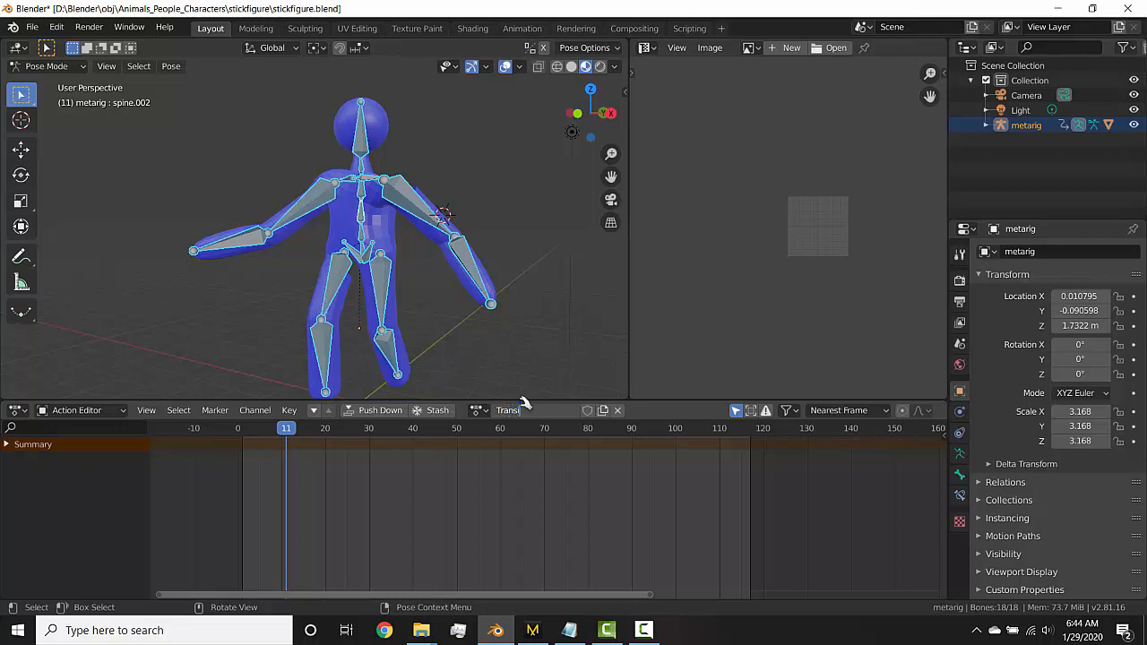
key("Return")
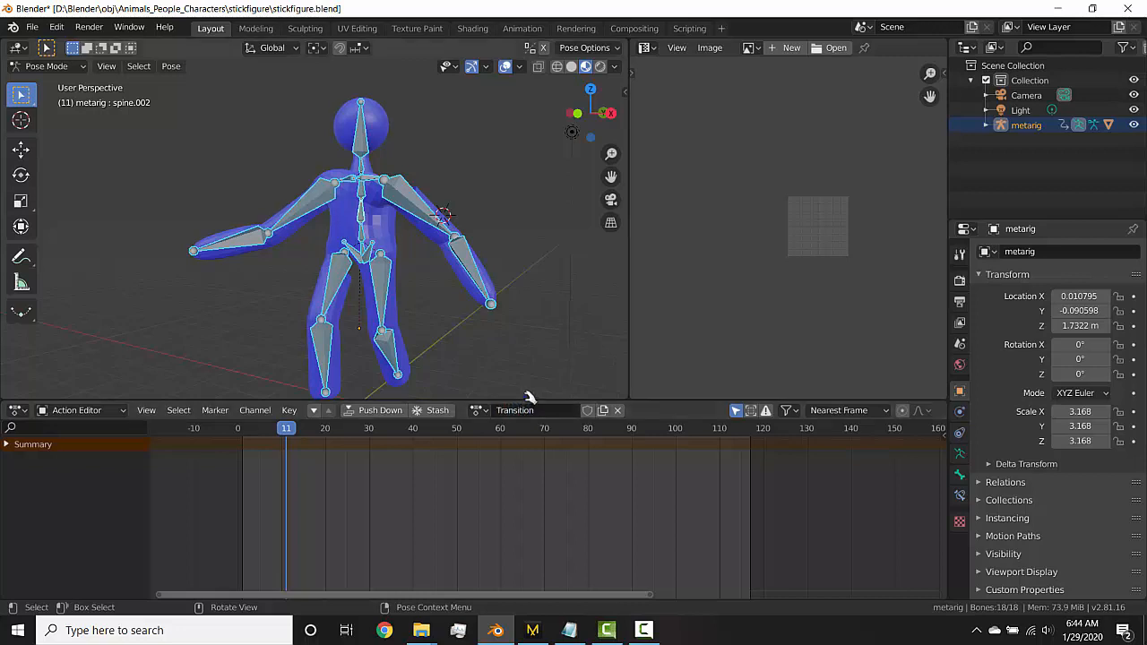
key("i")
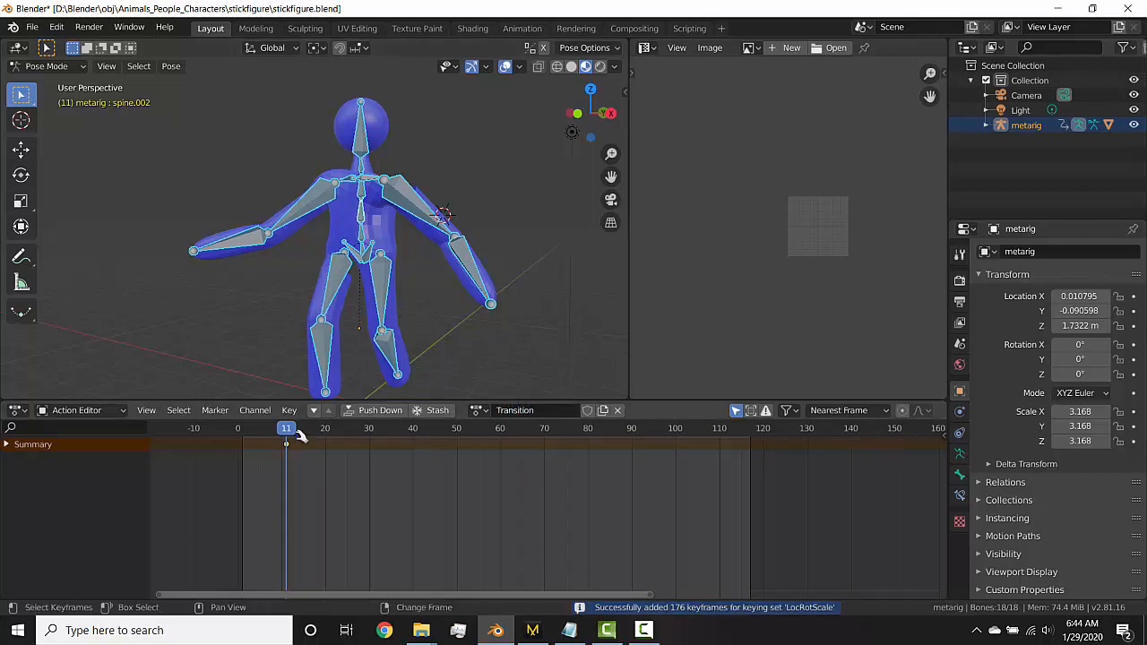
- Clear all bone rotations at frame 1, keyframe that rest pose, and play the transition into the walk
key("shift+Left")
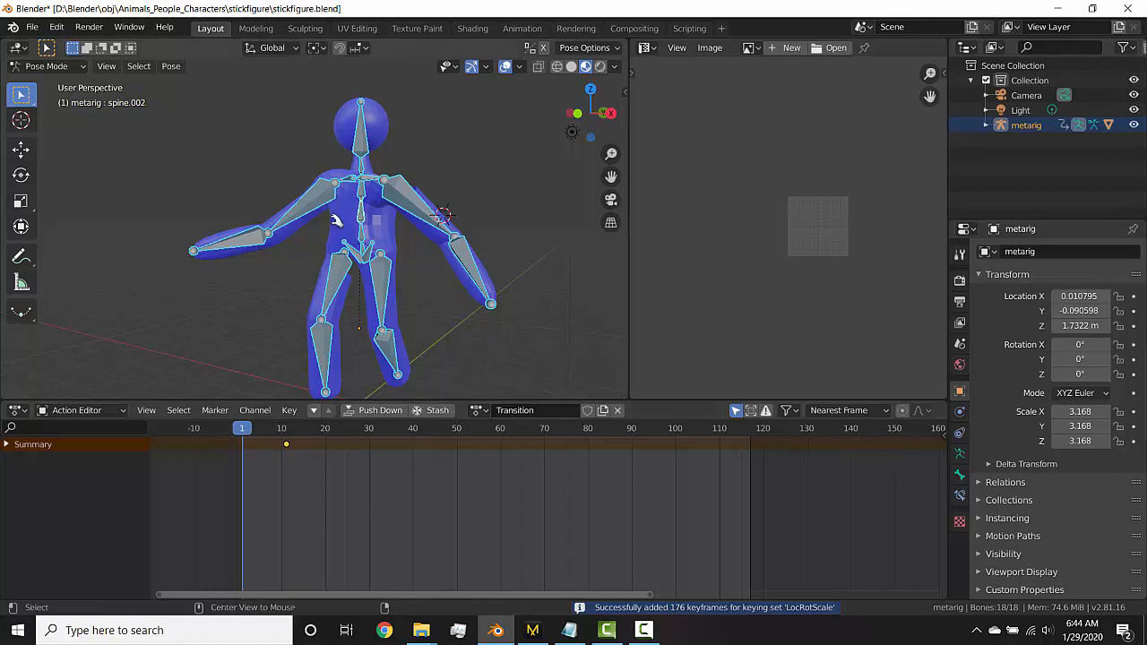
key("alt+r")
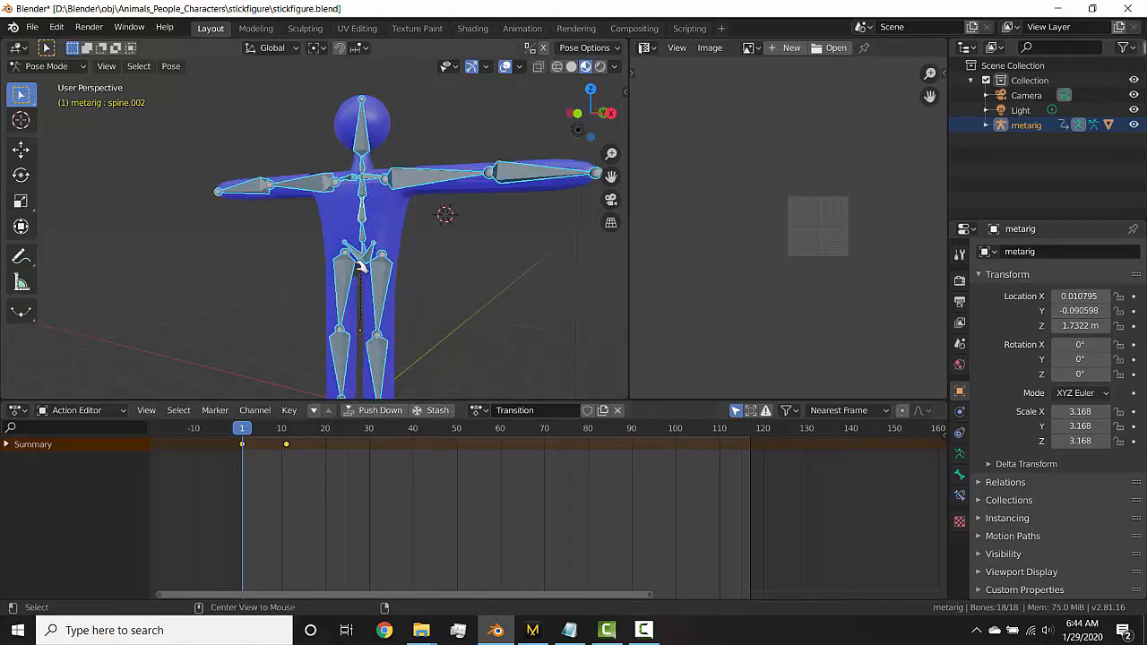
scroll(381, 318, "down", 3)
key("space")
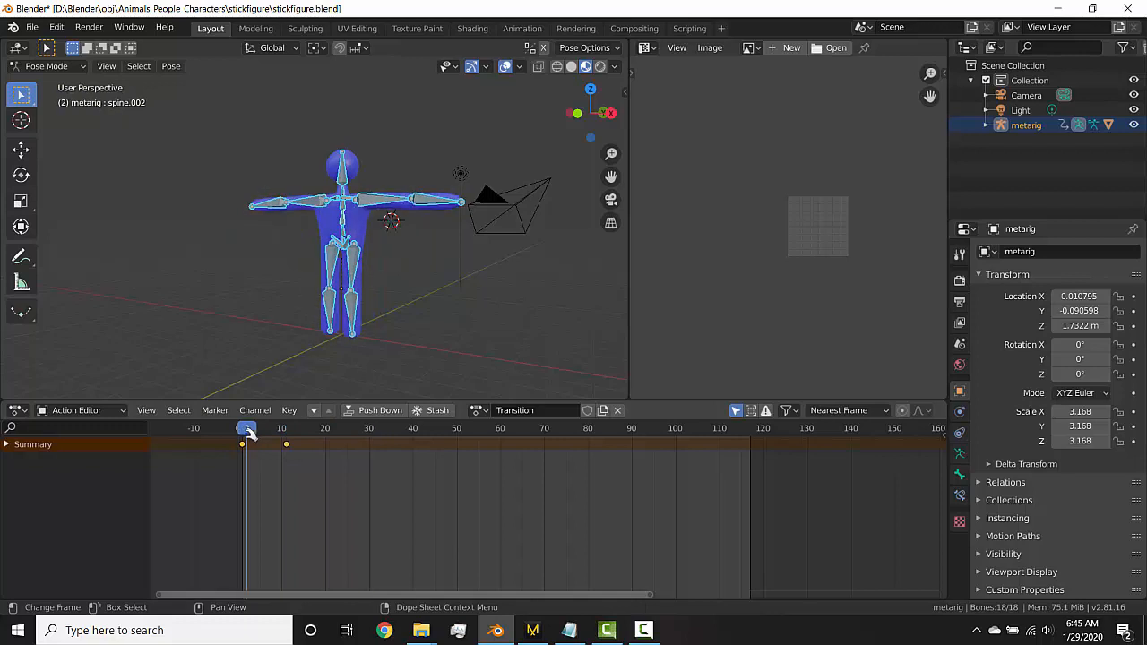
key("space")
- Switch the lower editor to Nonlinear Animation and push the Transition action down into NlaTrack.001
left_click(40, 409)
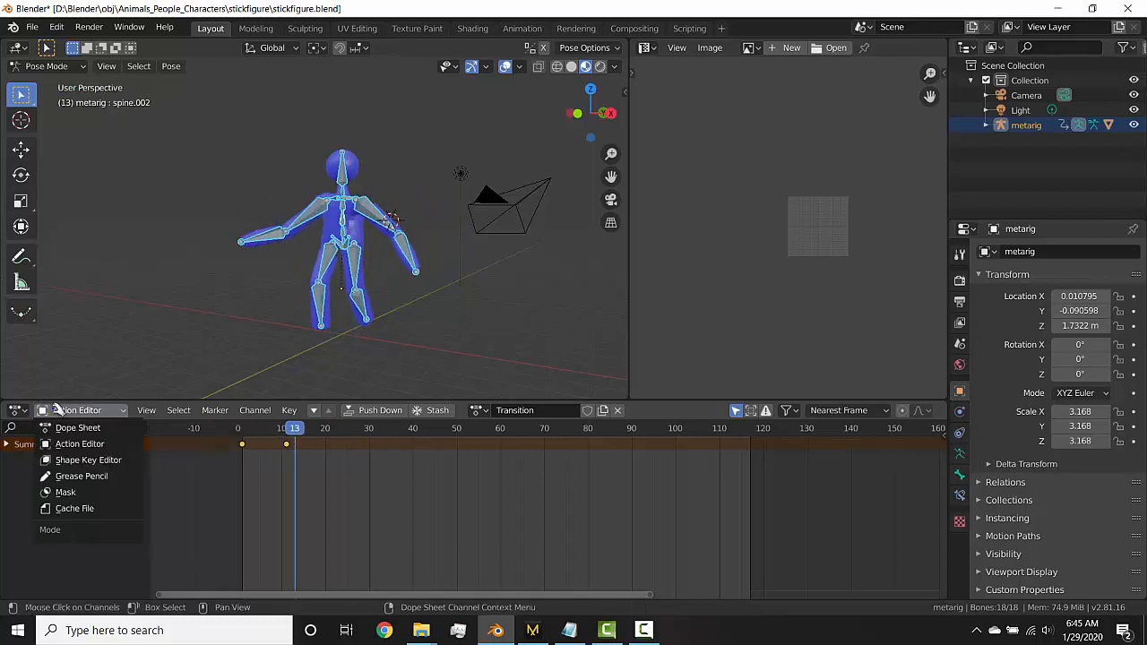
left_click(16, 410)
left_click(215, 530)
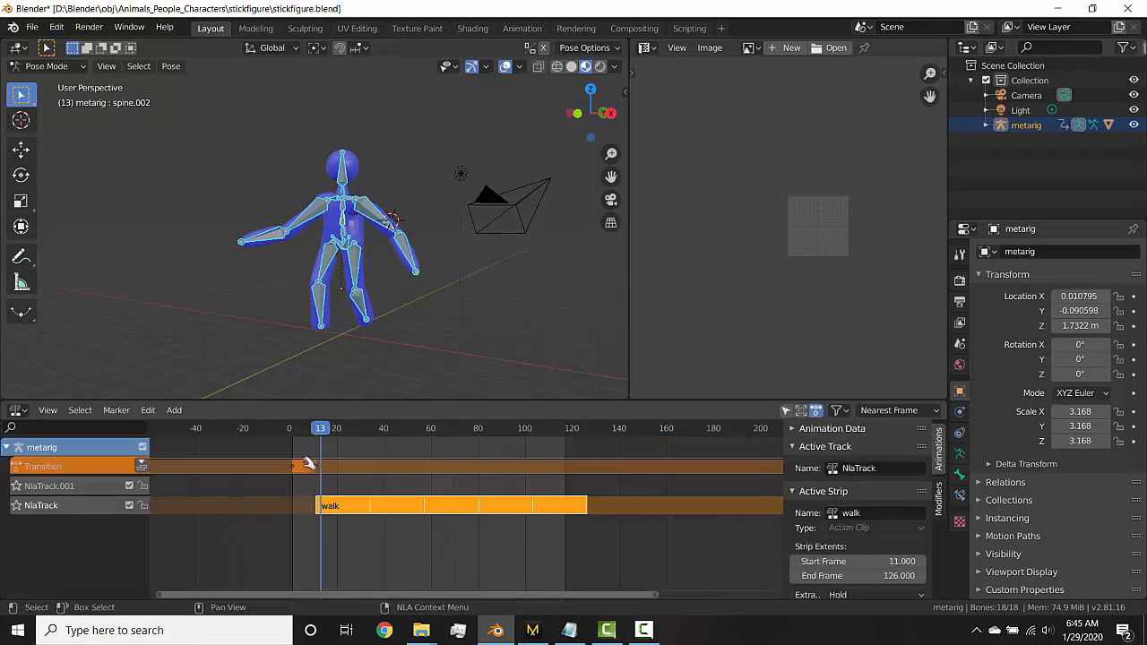
left_click(127, 465)
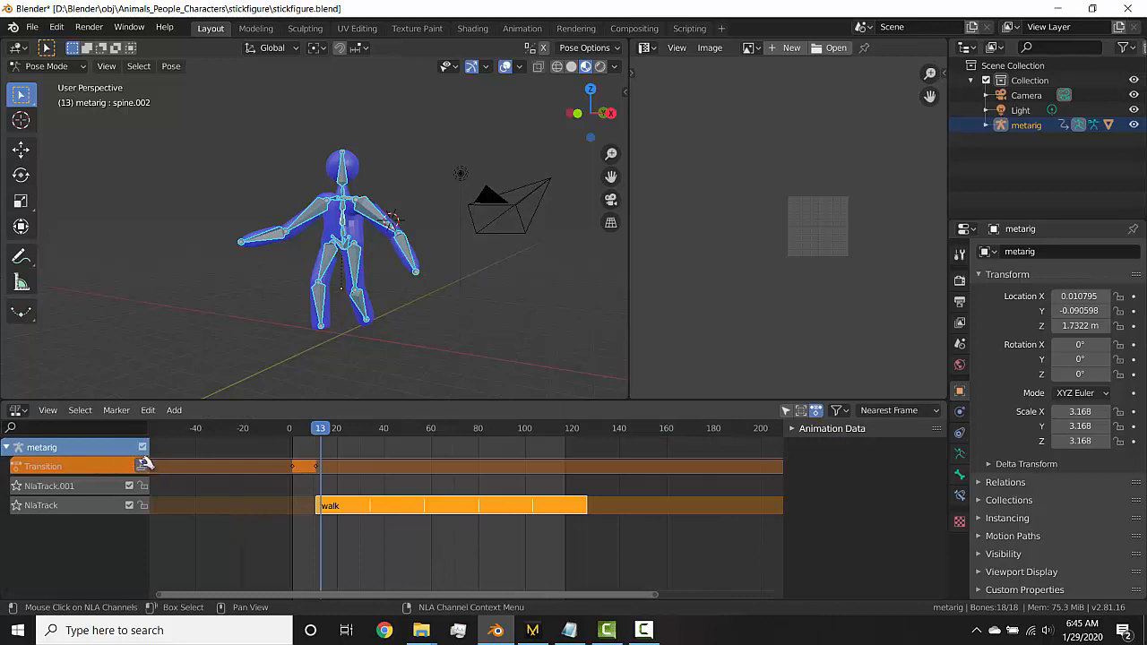
left_click(141, 464)
- Select the Transition strip in NlaTrack.001 and play the animation to check how it runs into the walk
key("space")
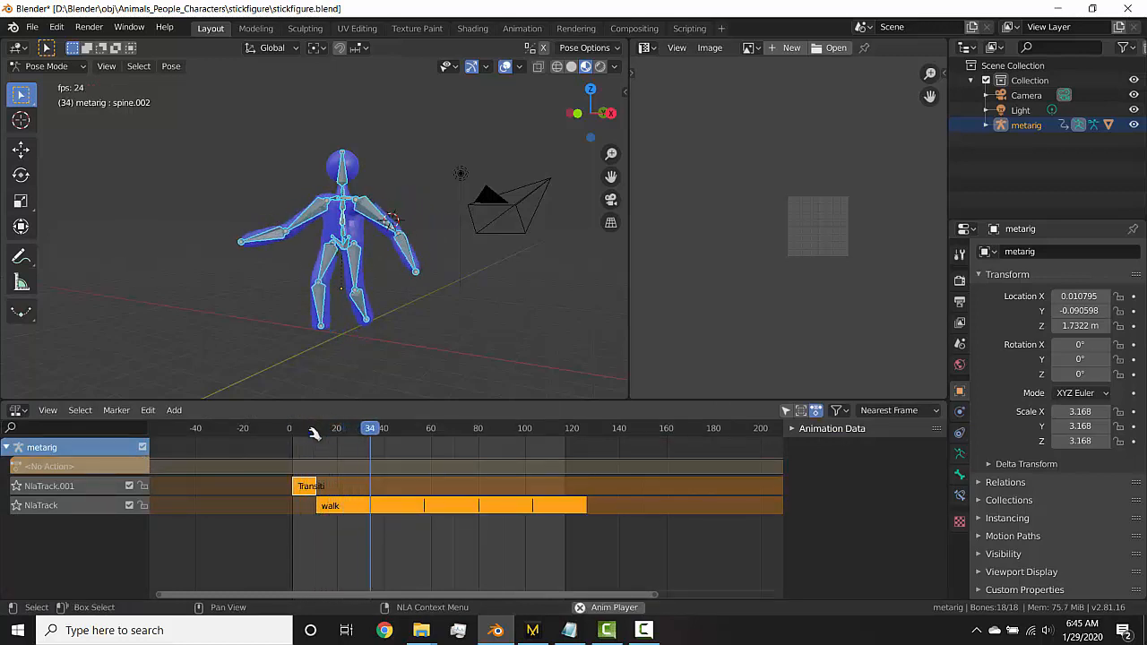
key("space")
left_click(308, 486)
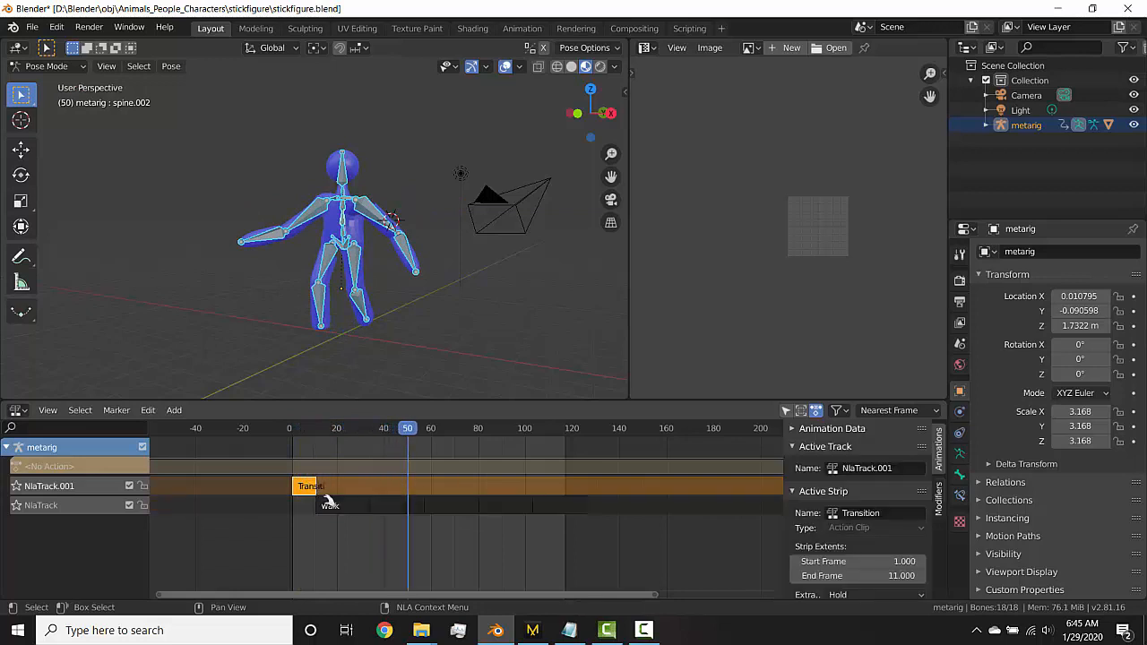
key("g")
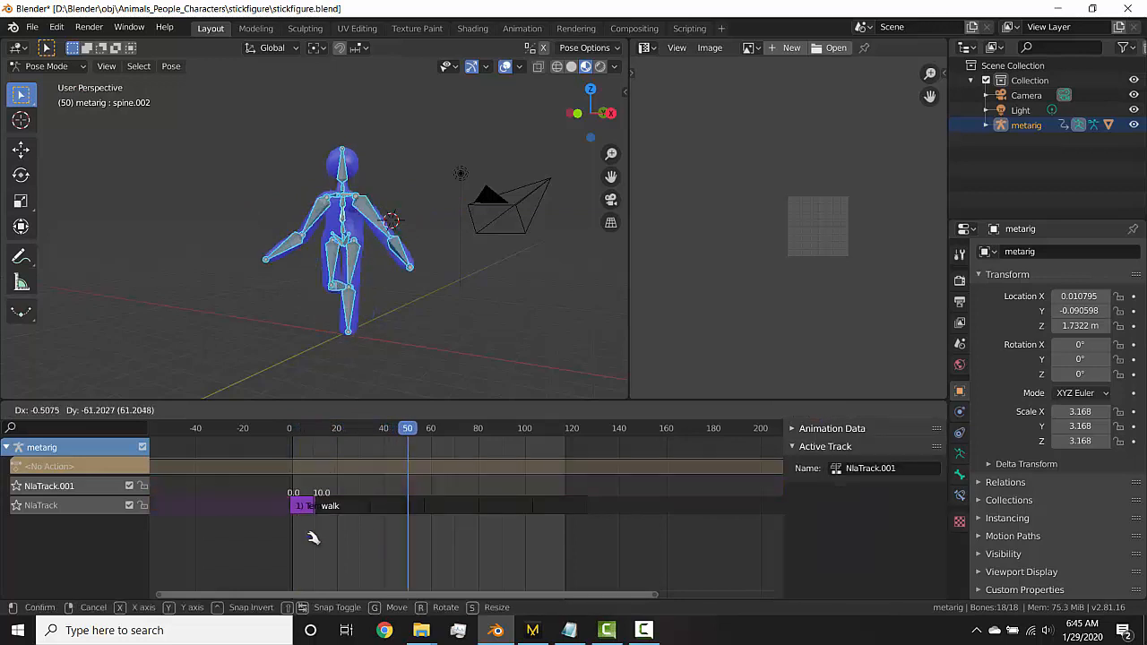
right_click(314, 531)
left_click_drag(326, 430, 314, 431)
key("space")
key("space")
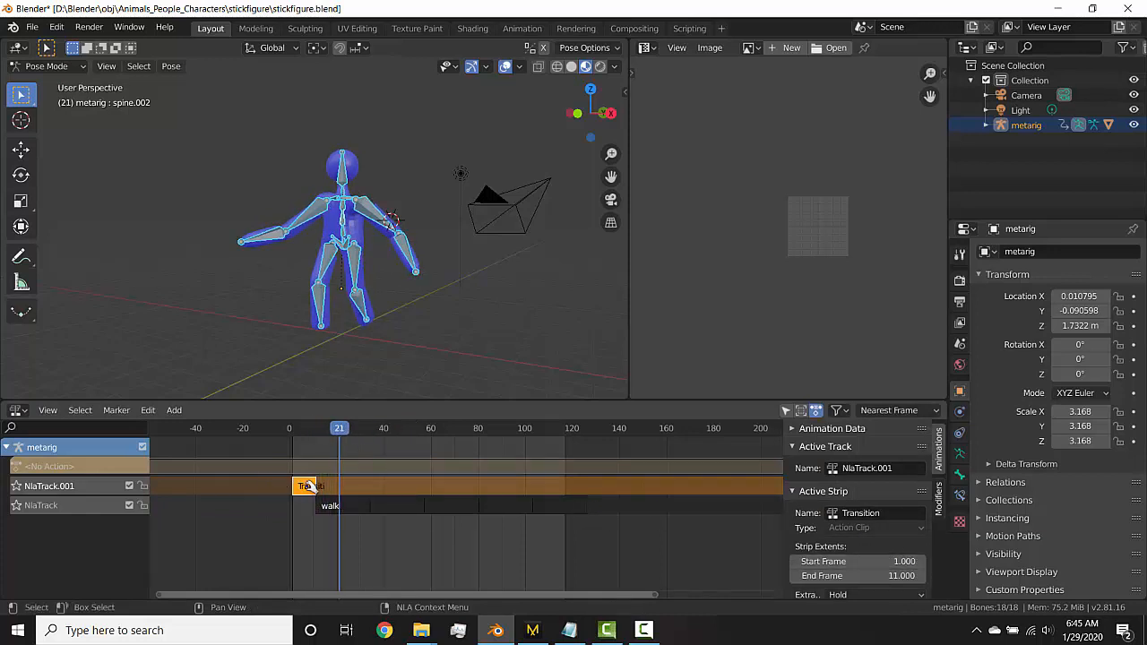
- Set the Transition strip's Extrapolation to Nothing, play the animation from frame 1, and return to frame 1
scroll(834, 533, "down", 2)
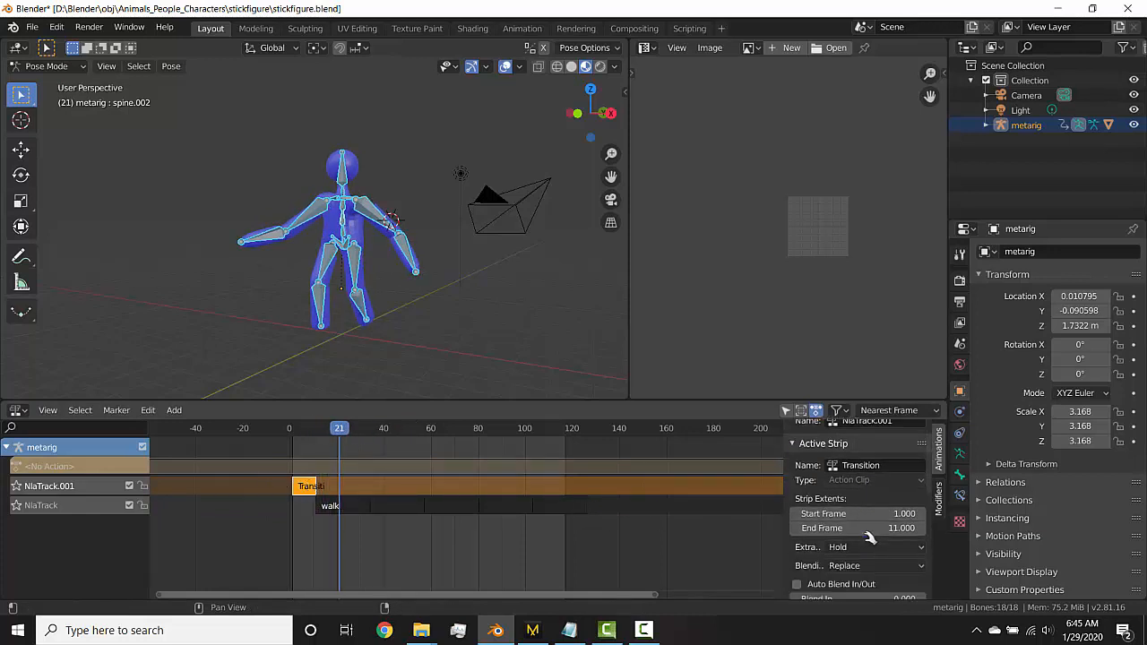
left_click_drag(786, 550, 748, 553)
left_click(809, 548)
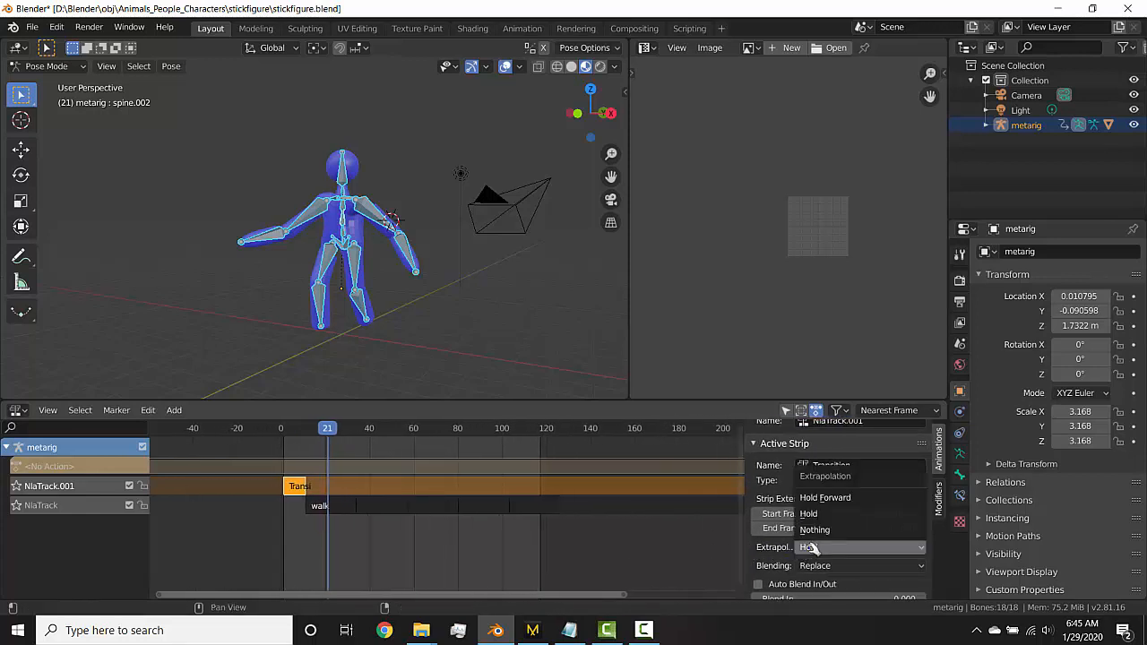
left_click(815, 530)
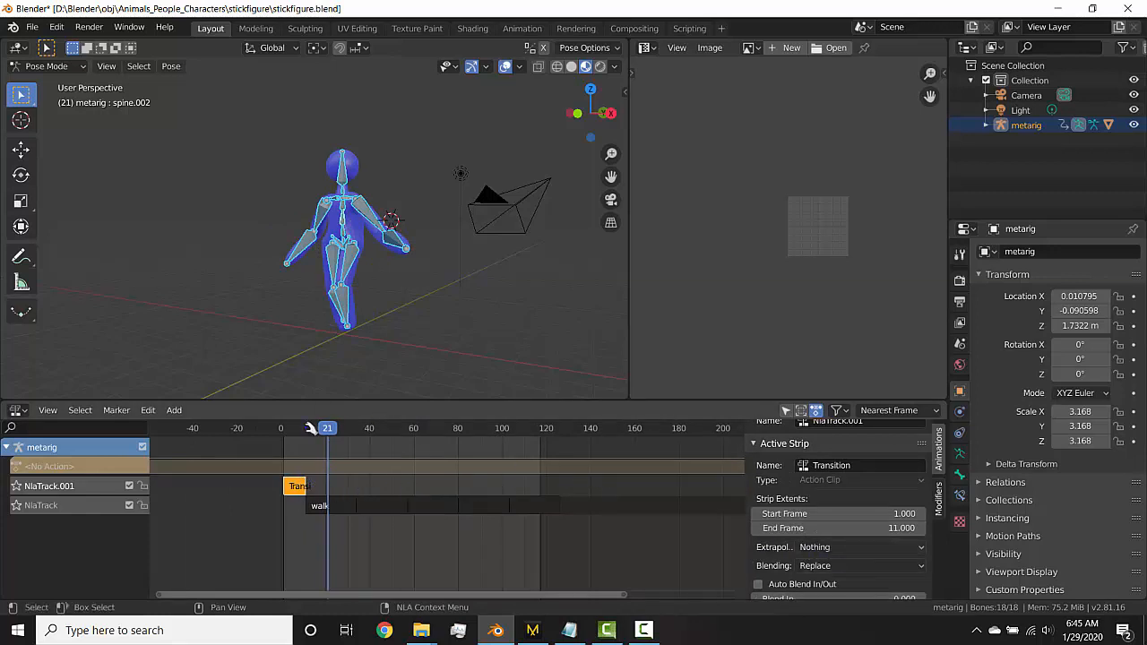
key("shift+Left")
key("space")
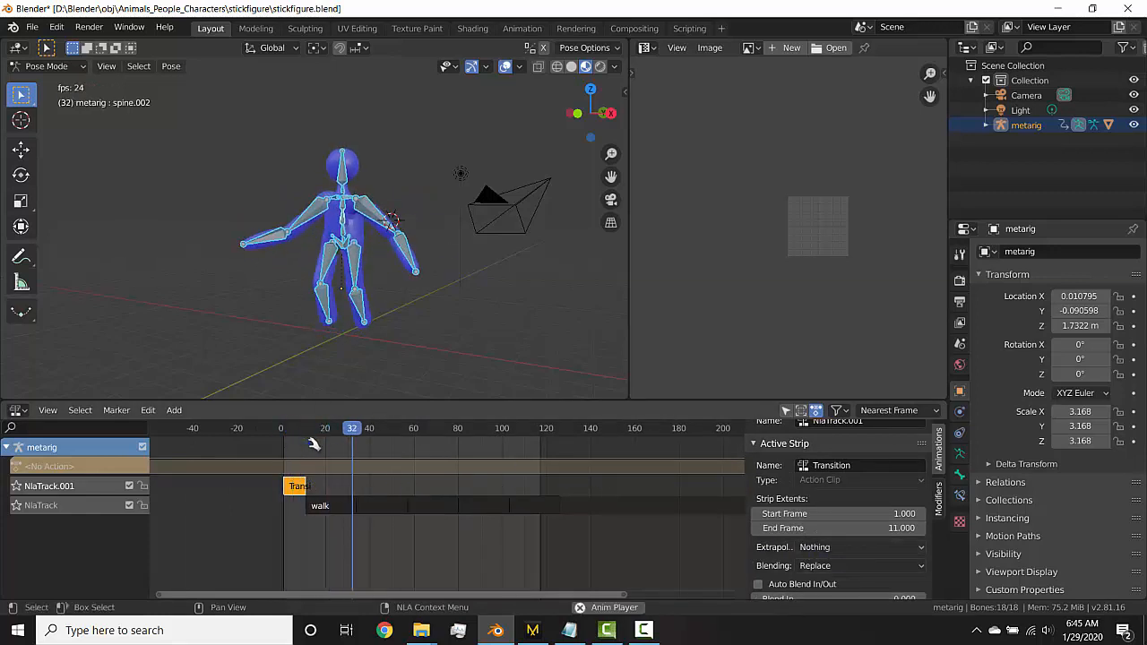
key("space")
key("shift+Left")
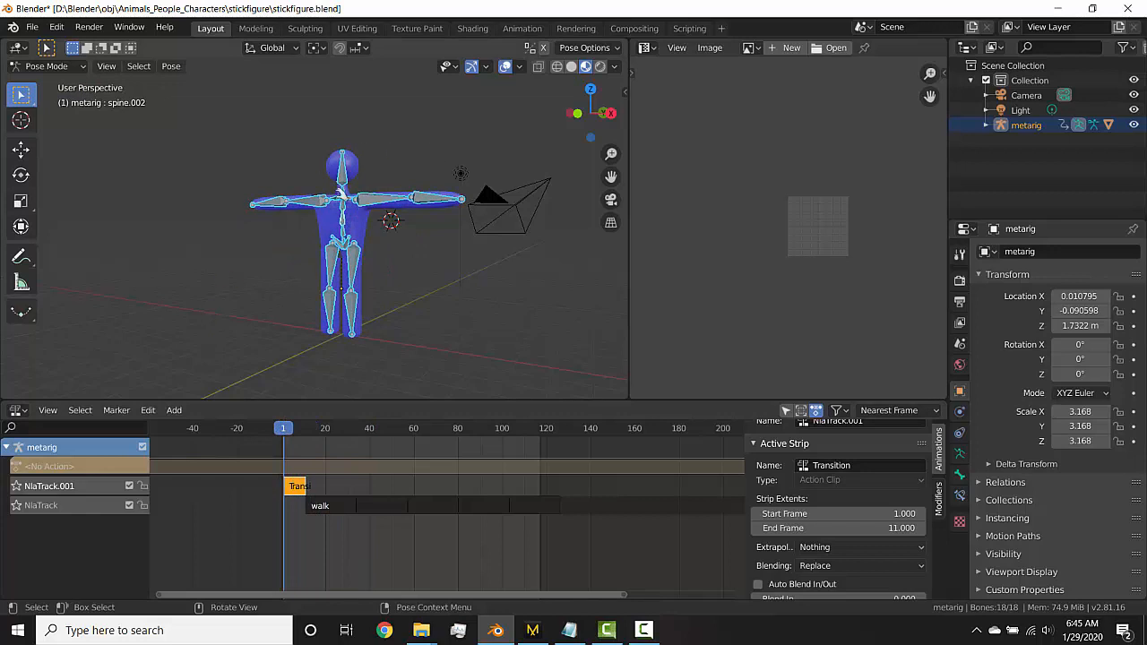
- Switch the lower editor back to the Action Editor and create a new action named BakeTransition
middle_click_drag(359, 206, 404, 205)
left_click(18, 411)
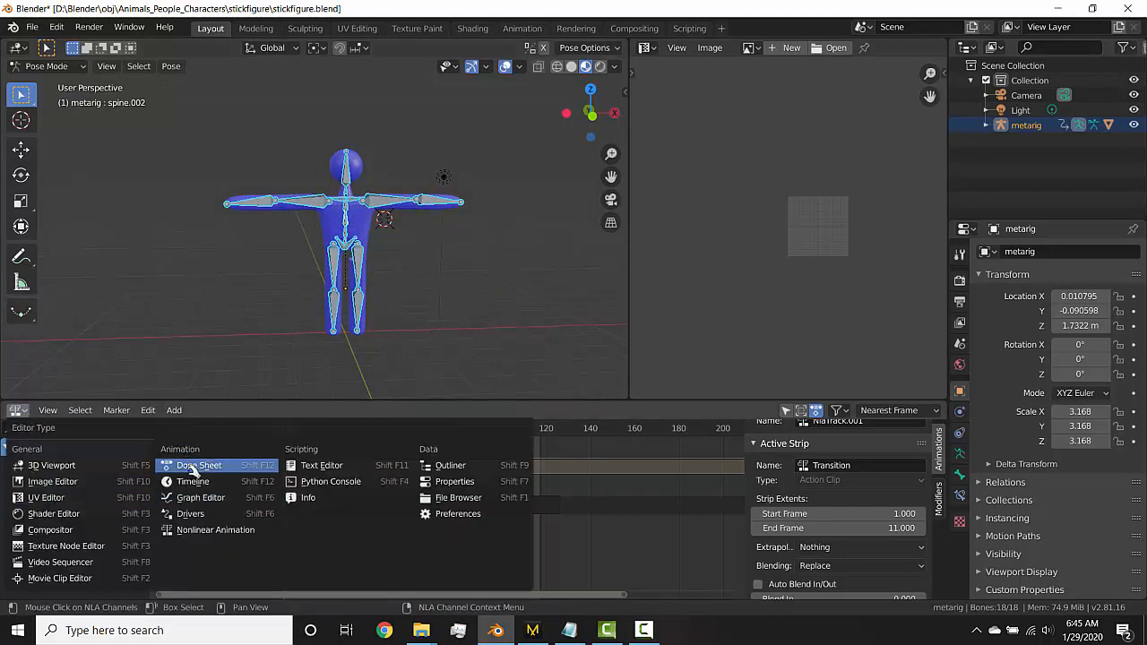
left_click(195, 531)
left_click(18, 411)
left_click(190, 457)
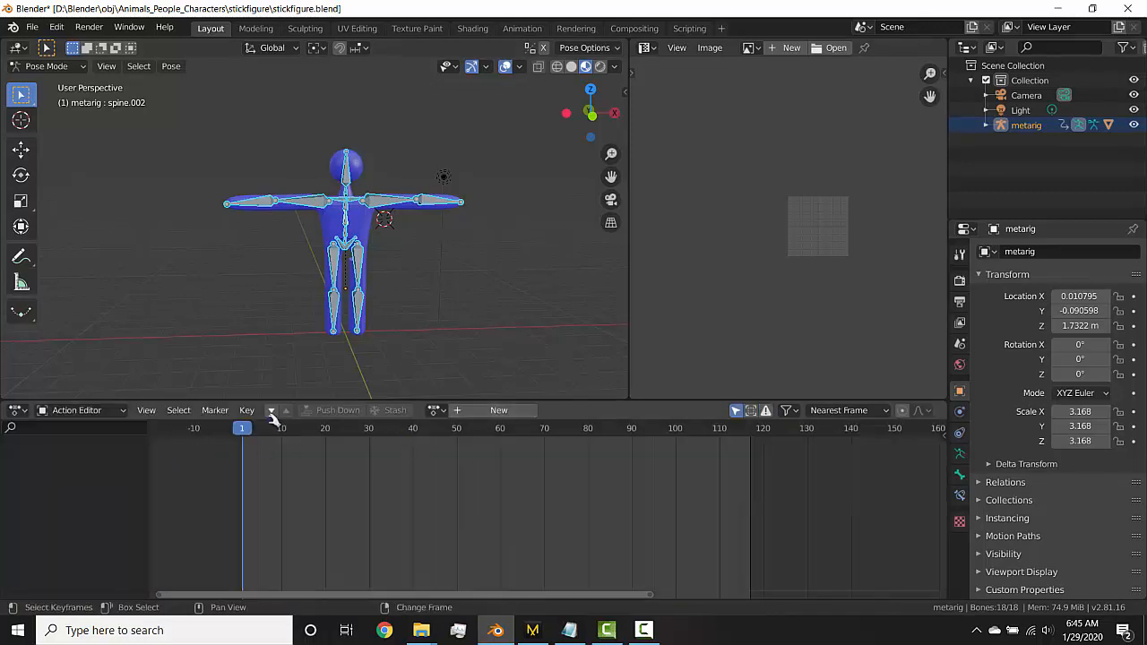
left_click(499, 411)
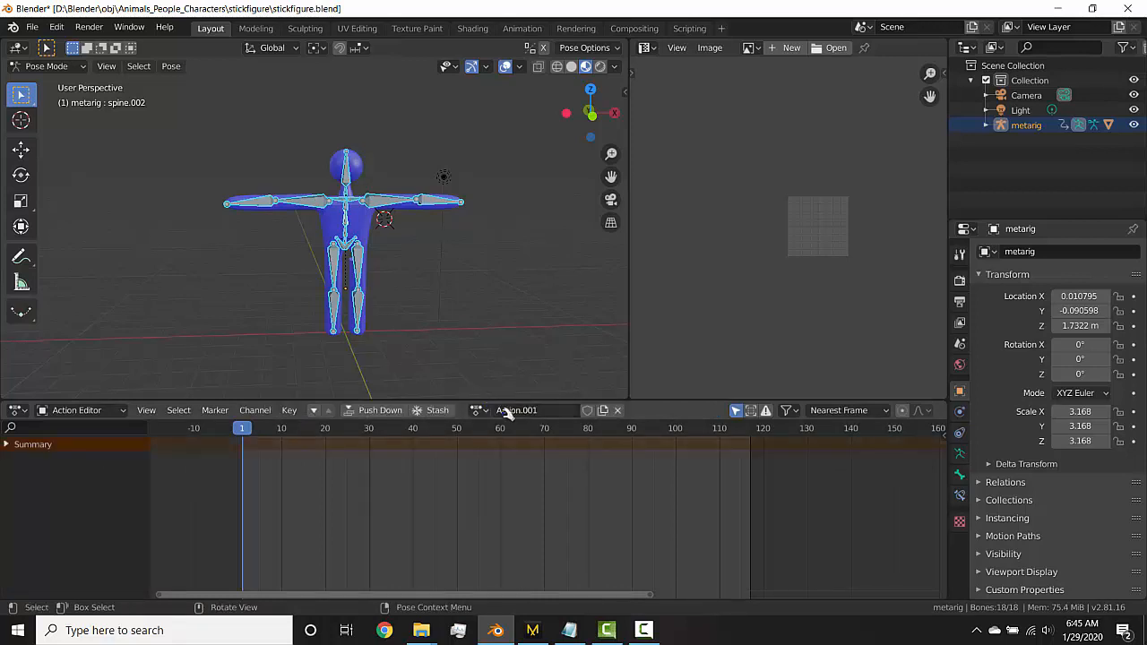
double_click(511, 410)
key("Return")
- Bake the selected bones' pose into an action from frame 1 to 117 with a frame step of 1
left_click(169, 65)
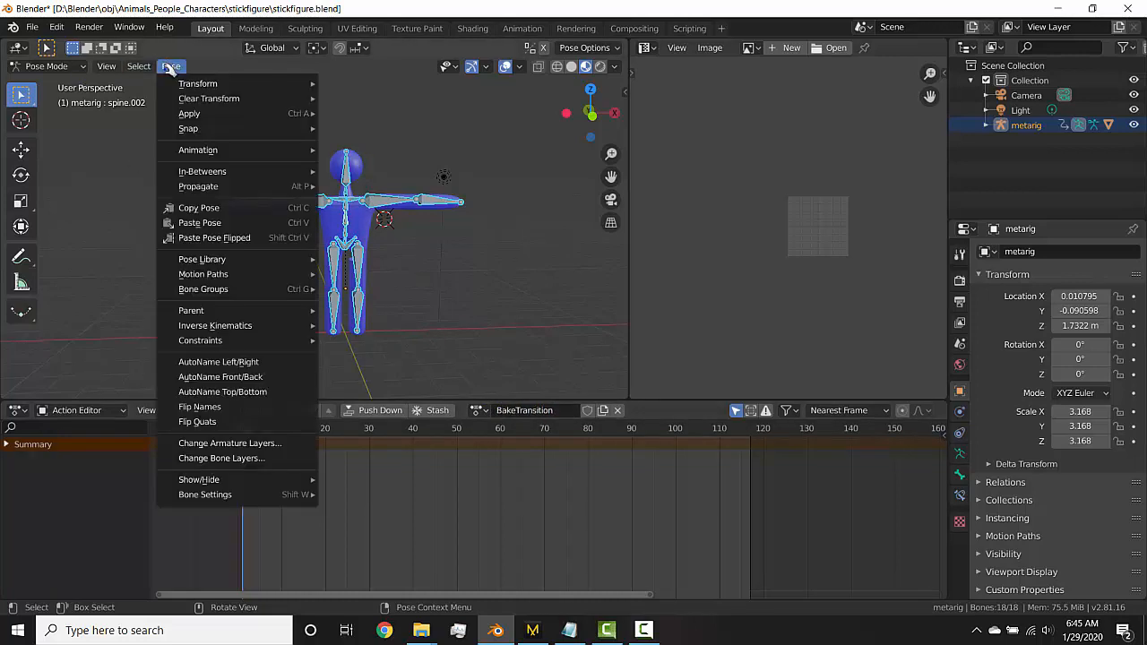
mouse_move(264, 140)
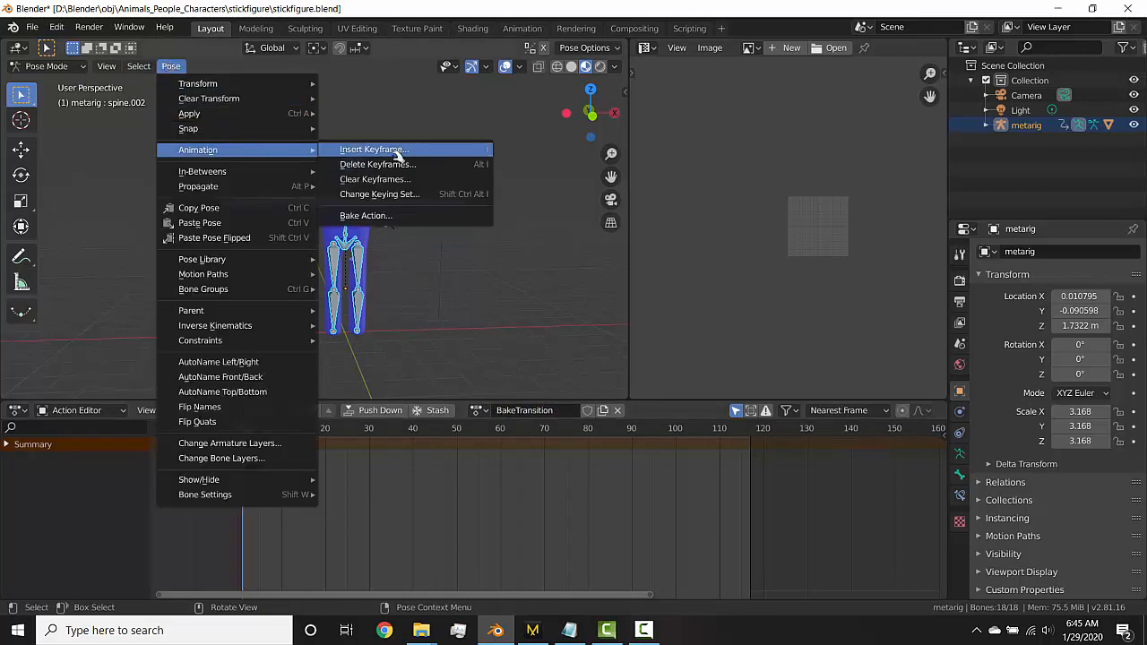
left_click(394, 216)
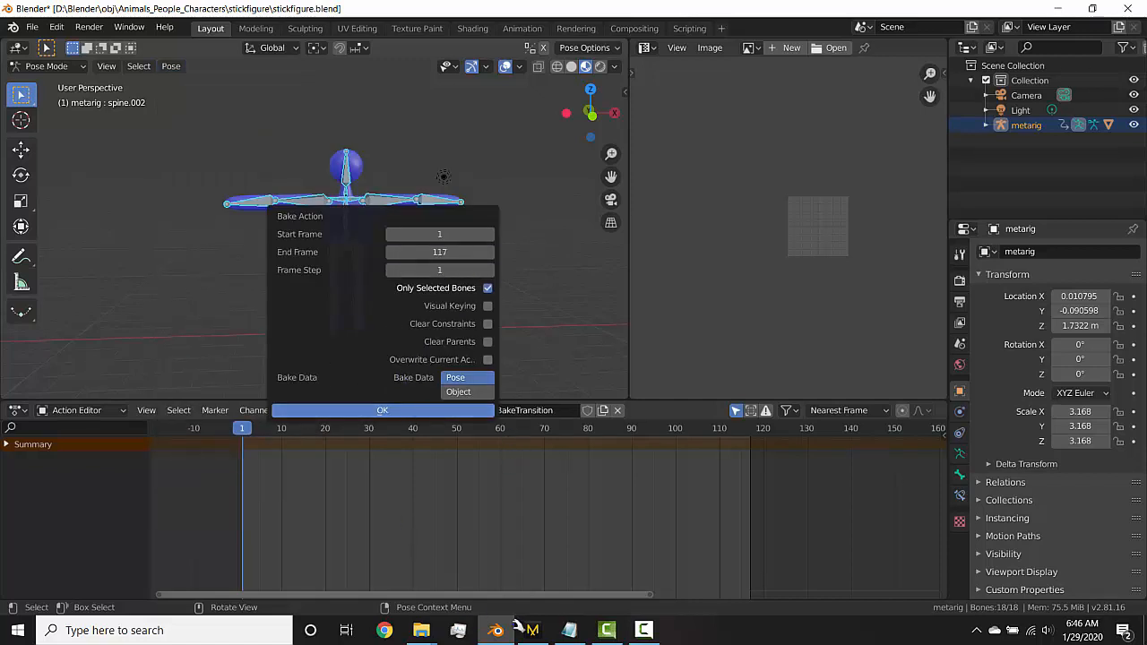
key("Return")
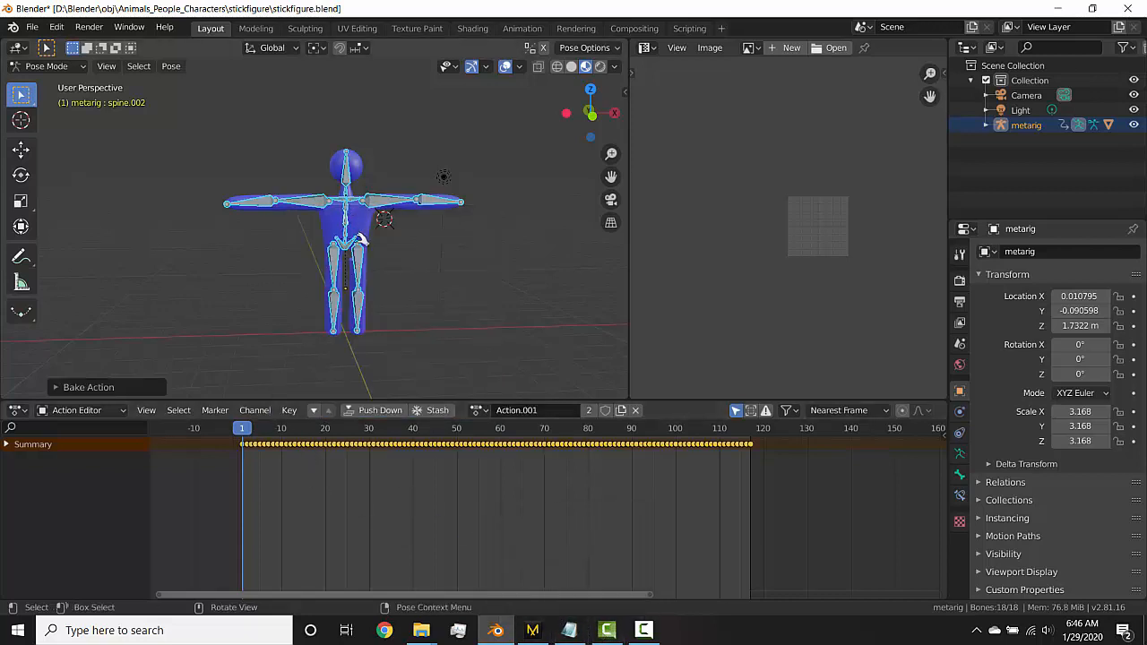
- Play back the baked animation, view the figure from an angle, and scrub to frame 10 to inspect its pose
scroll(361, 238, "up", 2)
key("space")
key("space")
middle_click_drag(353, 295, 347, 291)
key("space")
key("space")
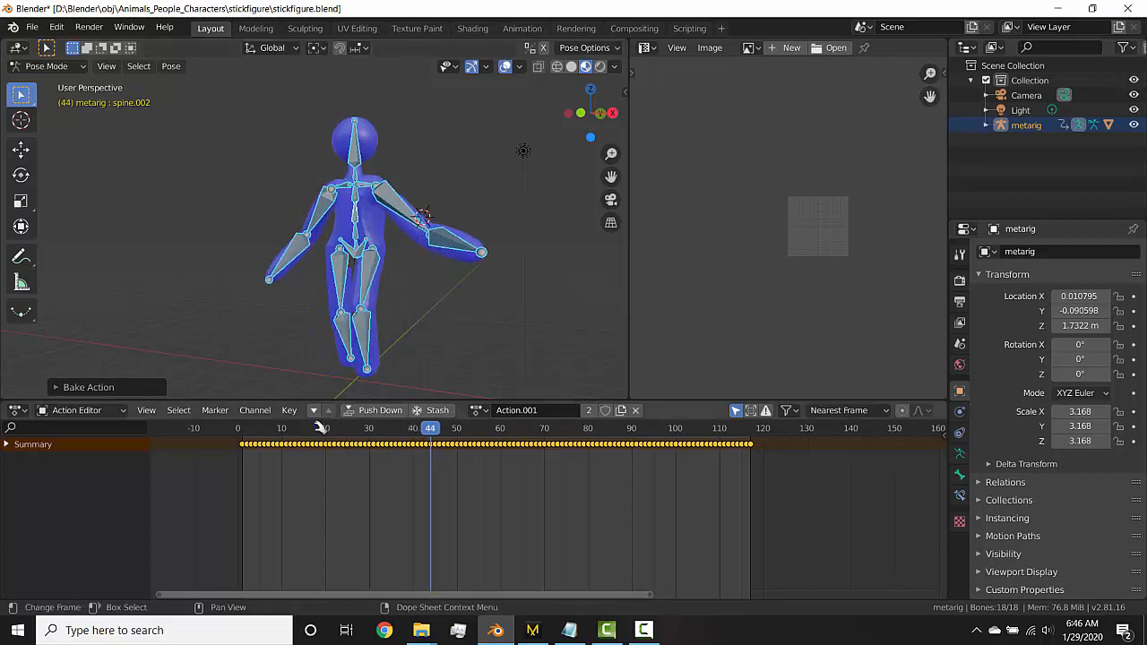
left_click_drag(391, 430, 282, 430)
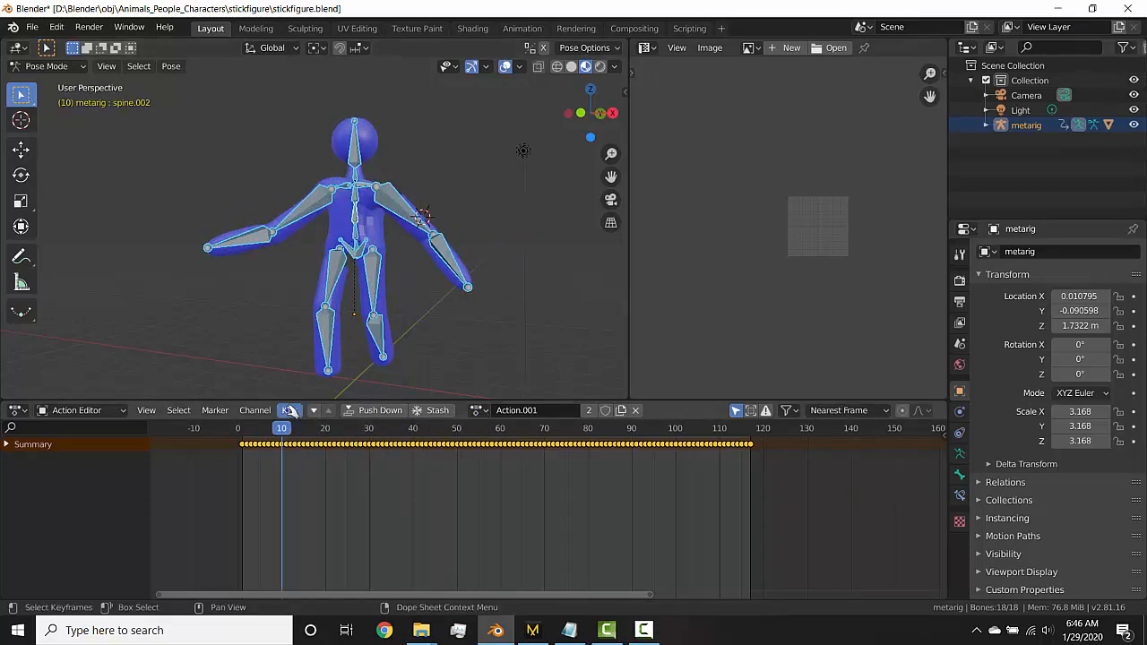
- Sample the baked action's keyframes and insert a LocRotScale keyframe for the spine.001 bone at frame 10
left_click(291, 409)
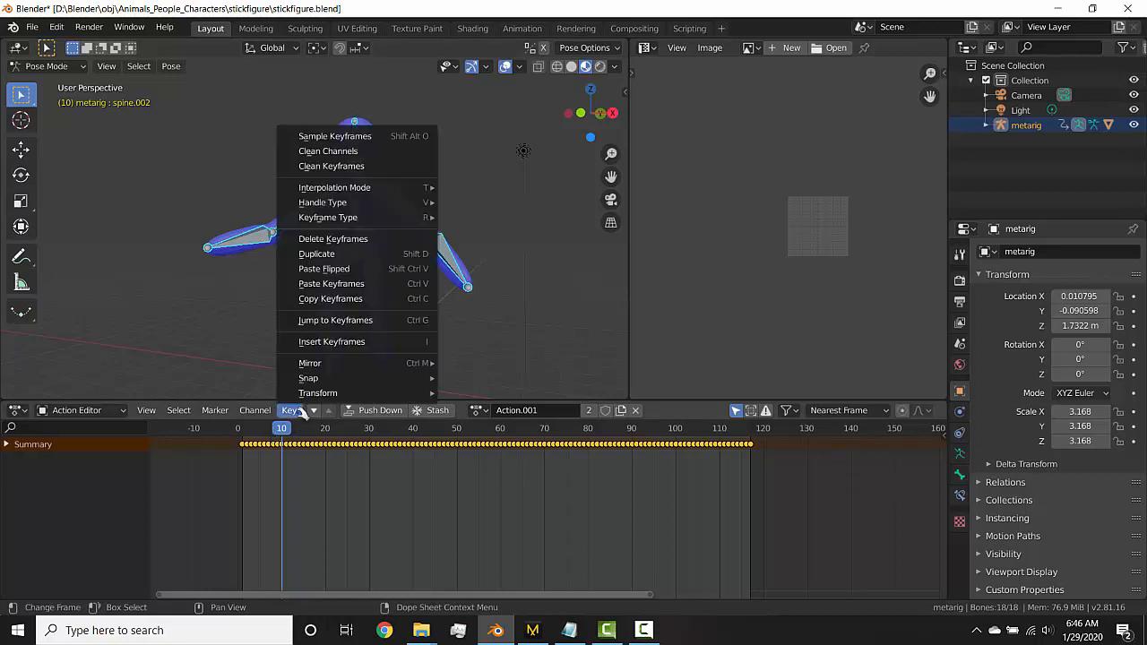
left_click(332, 141)
left_click(358, 194)
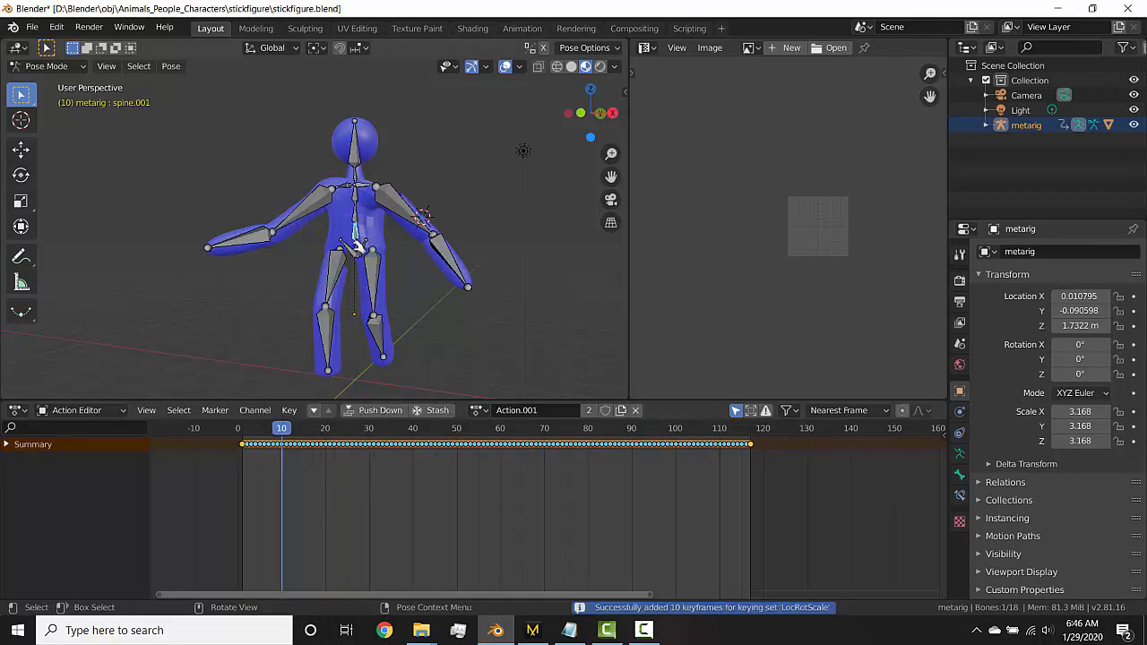
key("i")
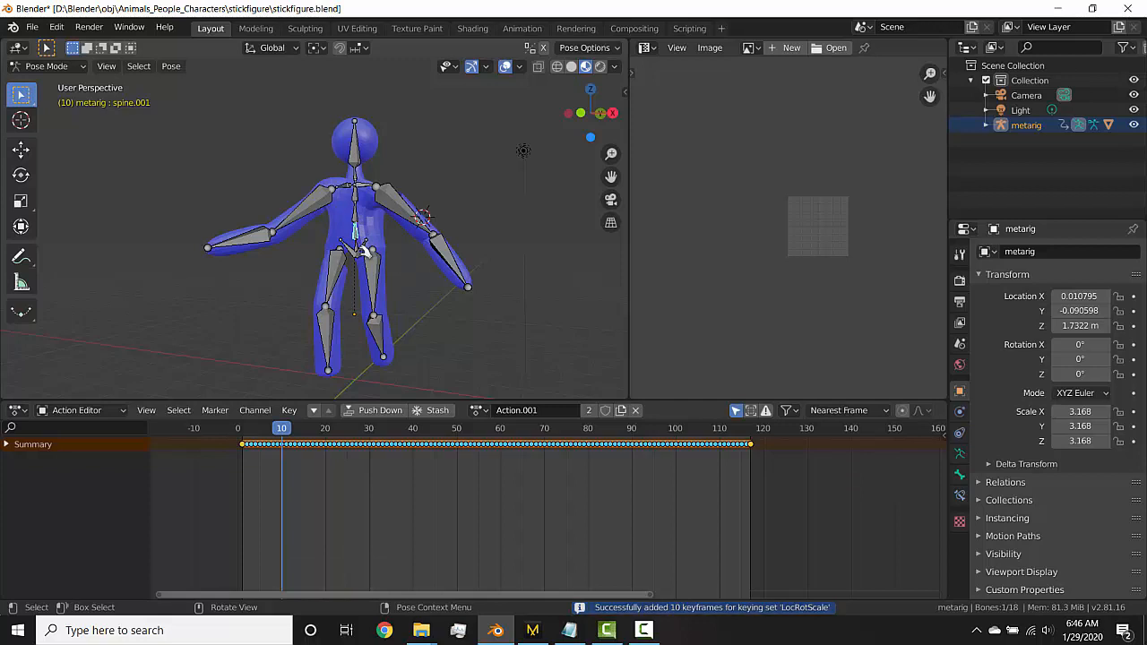
left_click(331, 266)
left_click(351, 239)
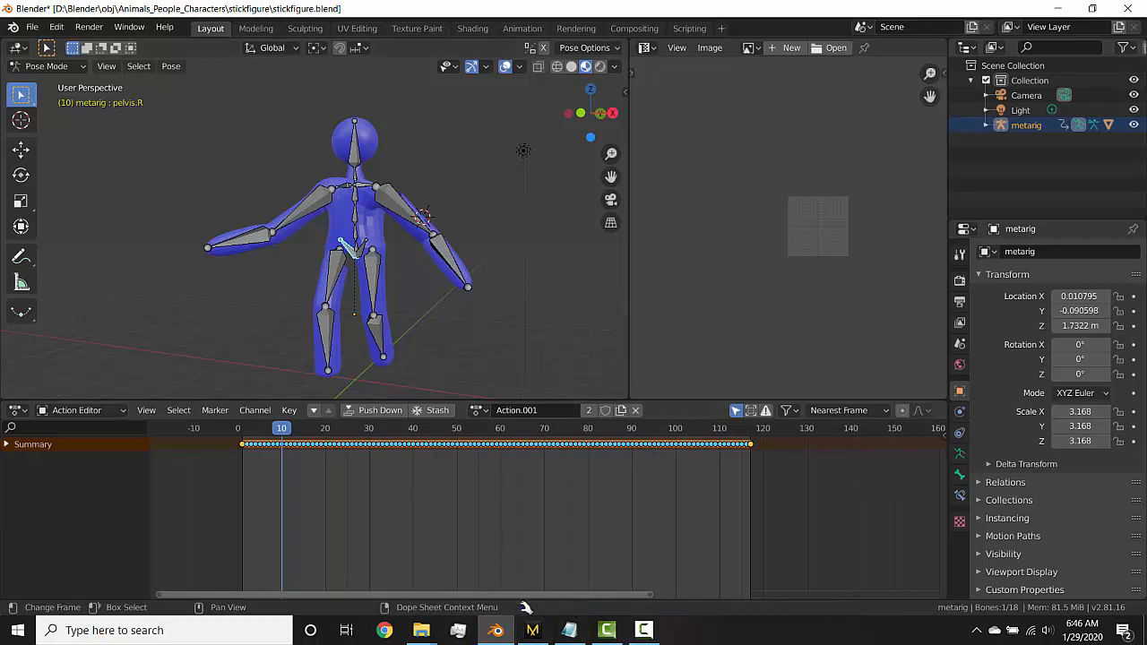
left_click(608, 630)
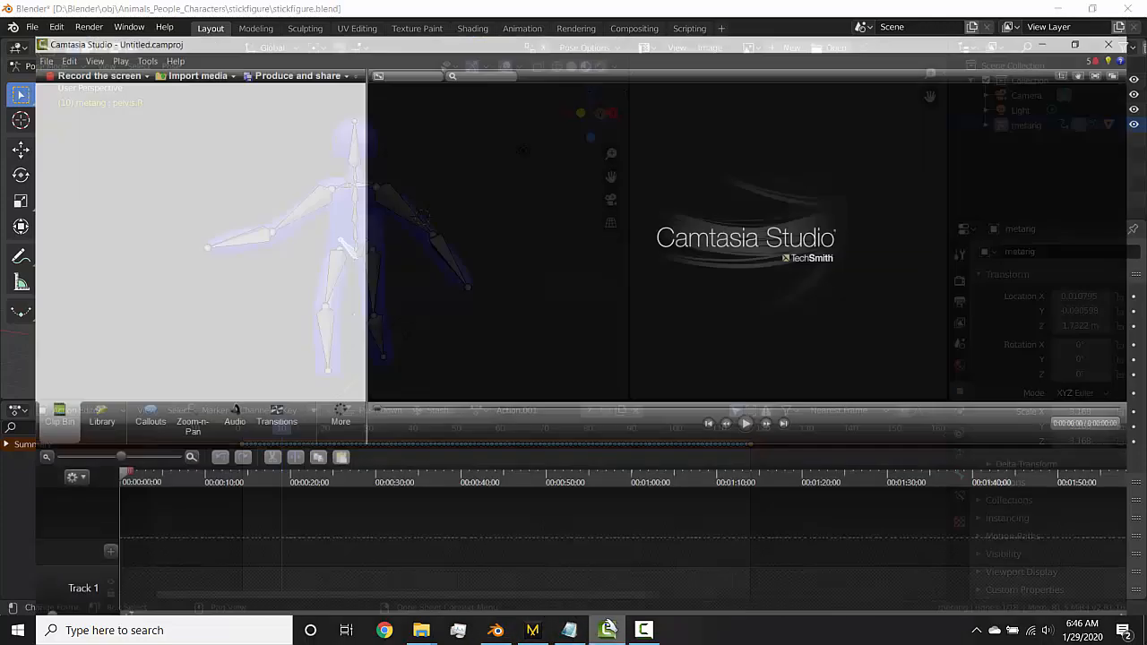
left_click(617, 629)
left_click(644, 630)
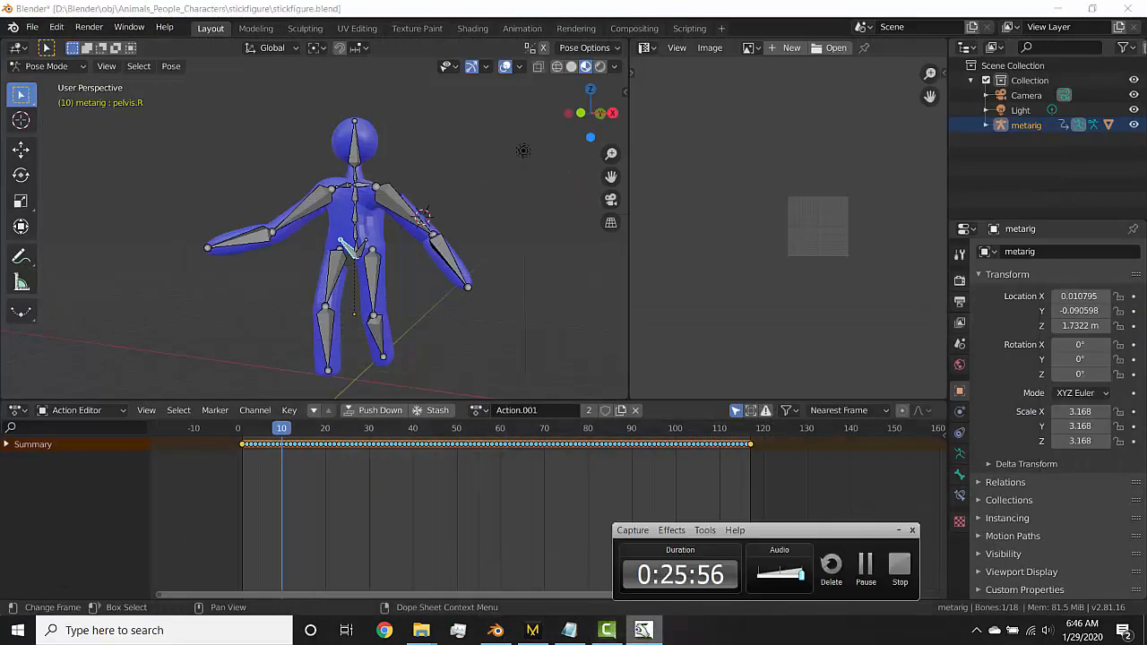